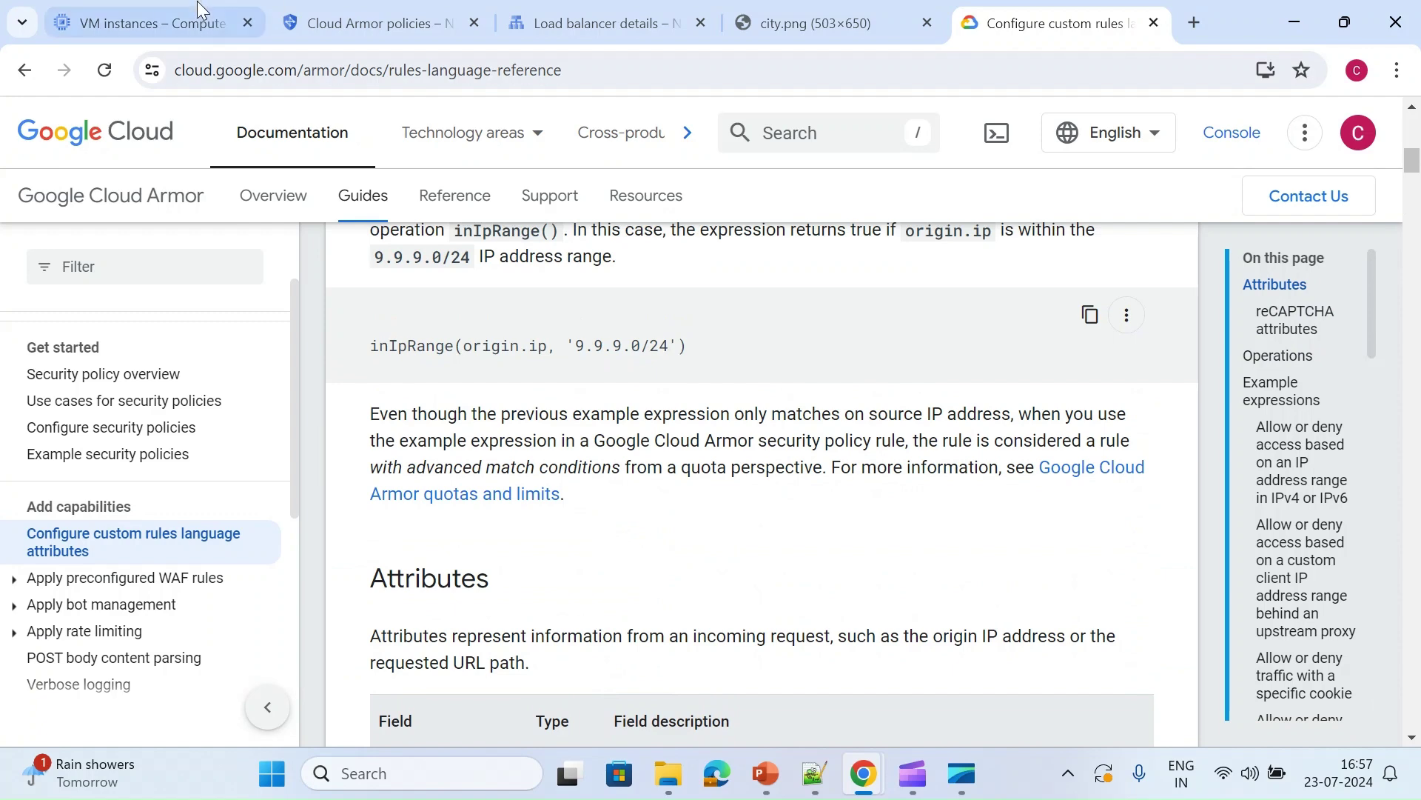
Review the my-lb load balancer's frontend, routing rules, backend service and backend bucket details
click(544, 21)
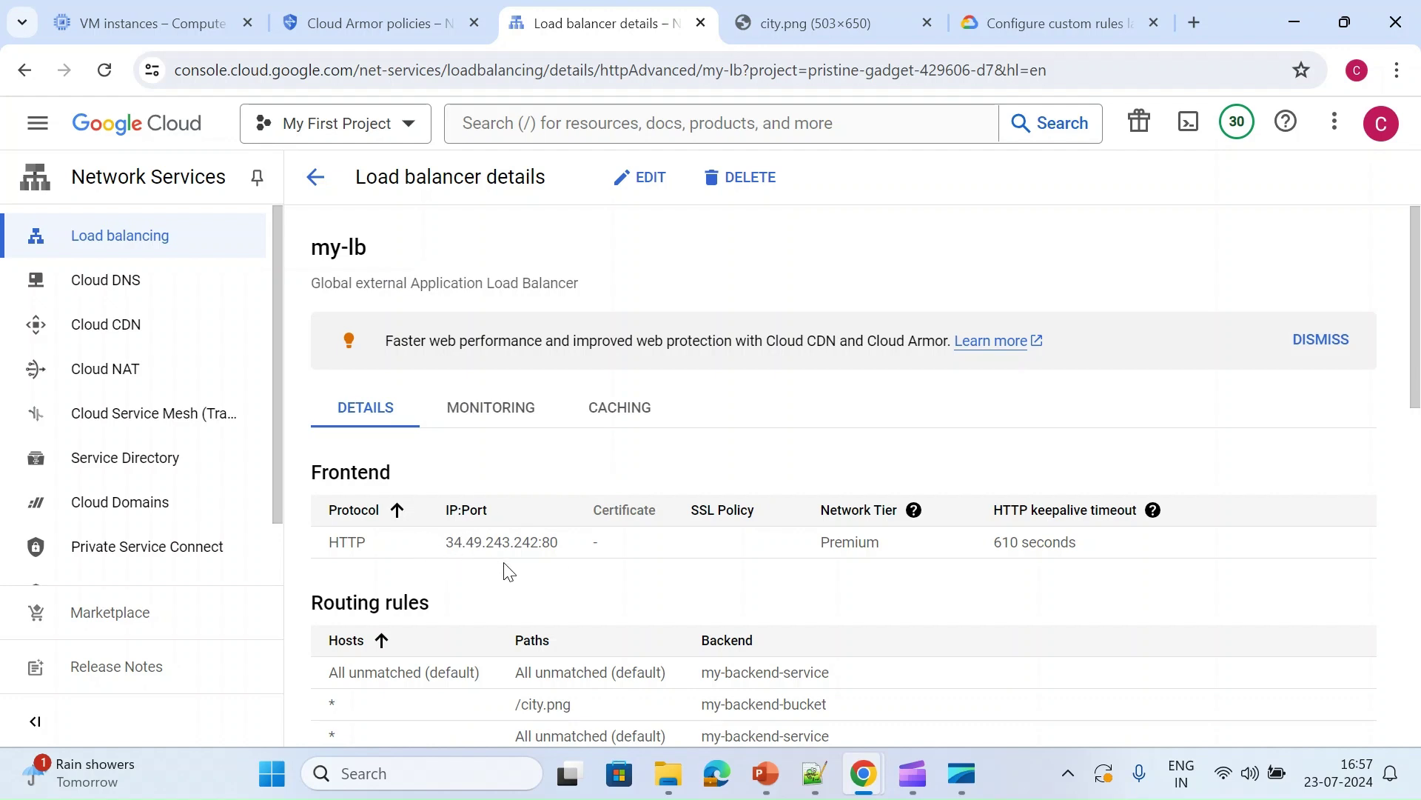
scroll(508, 666, down, 7)
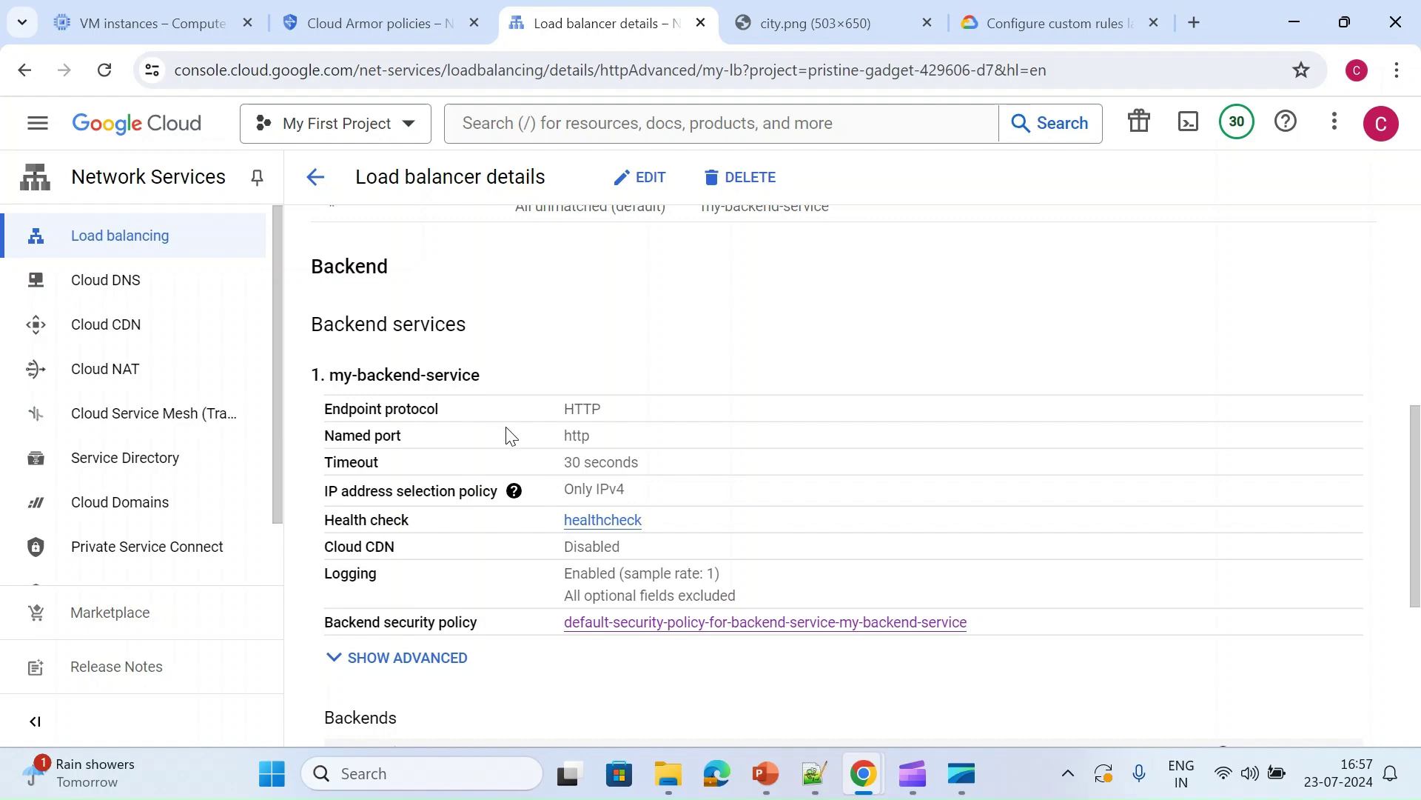
scroll(508, 435, down, 5)
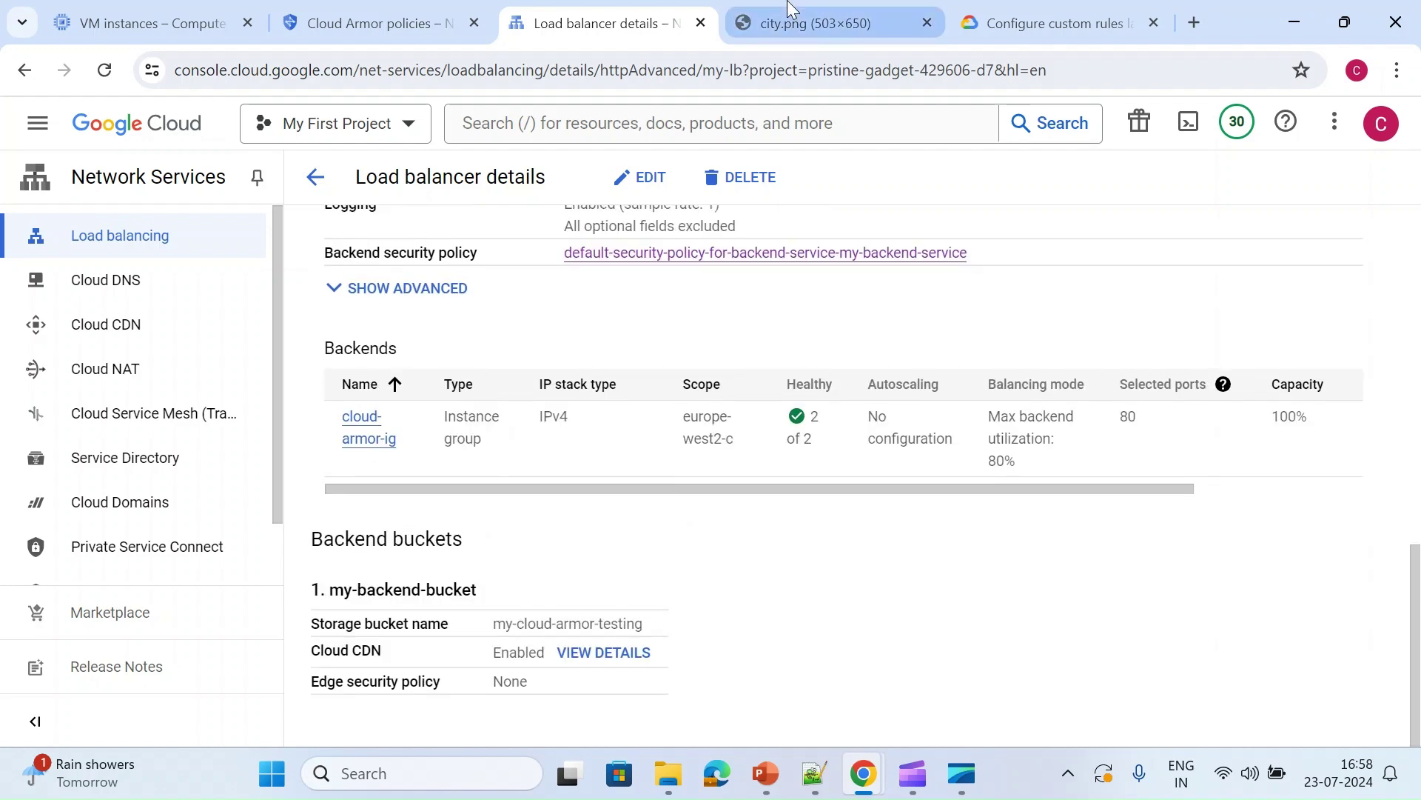
click(835, 10)
click(585, 24)
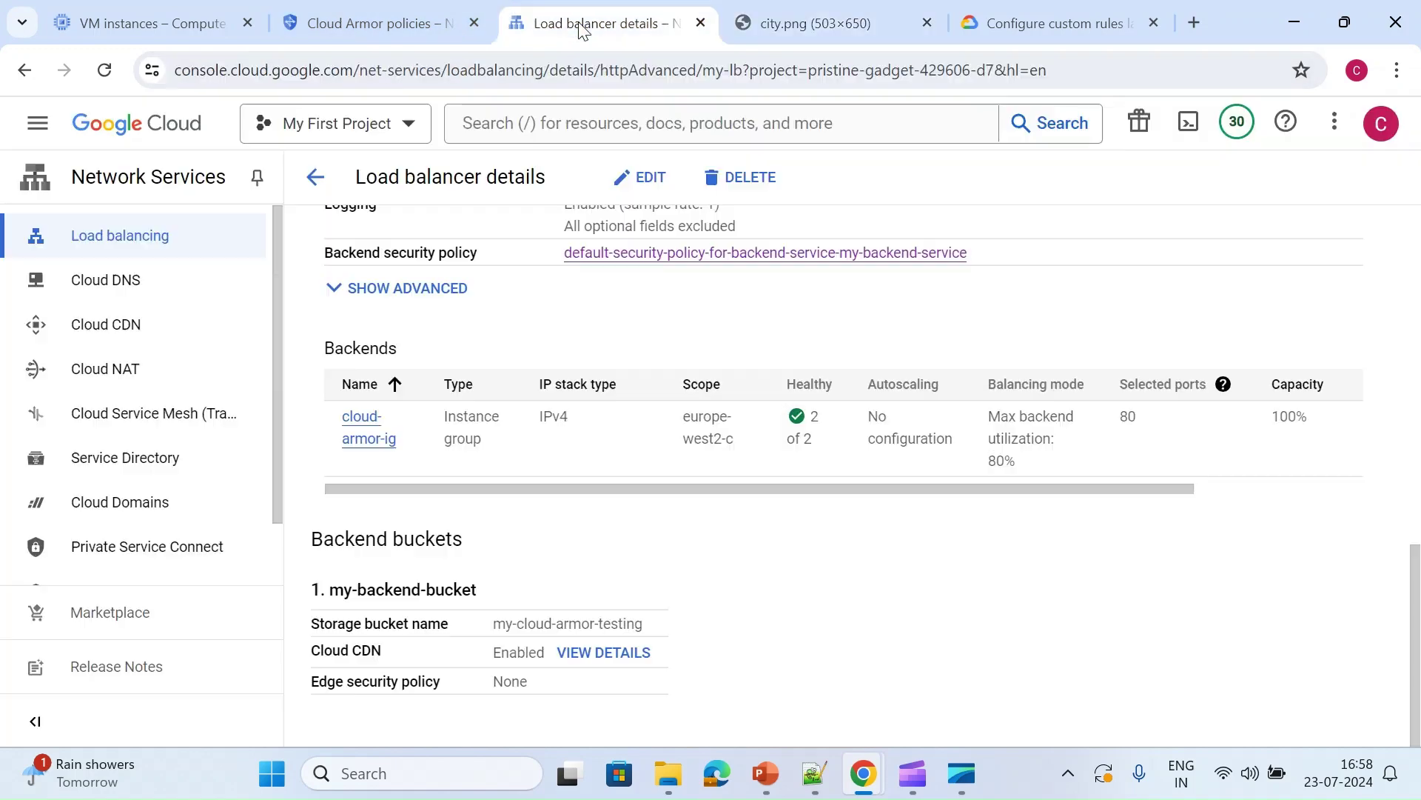
scroll(668, 487, up, 5)
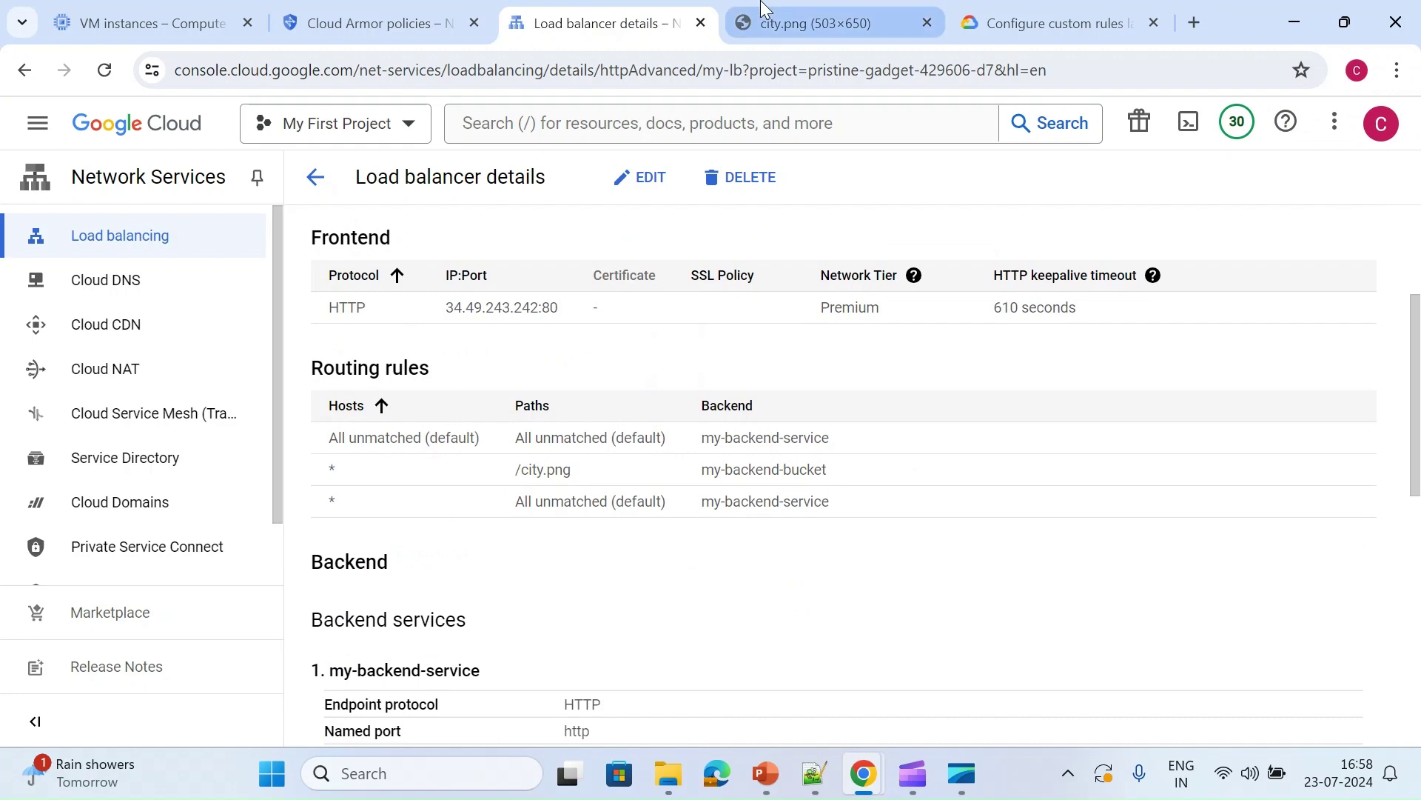
Open the load balancer's root page at 34.49.243.242 instead of the city.png path, and reload it
click(822, 23)
drag(352, 70, 501, 70)
key(BackSpace)
key(Return)
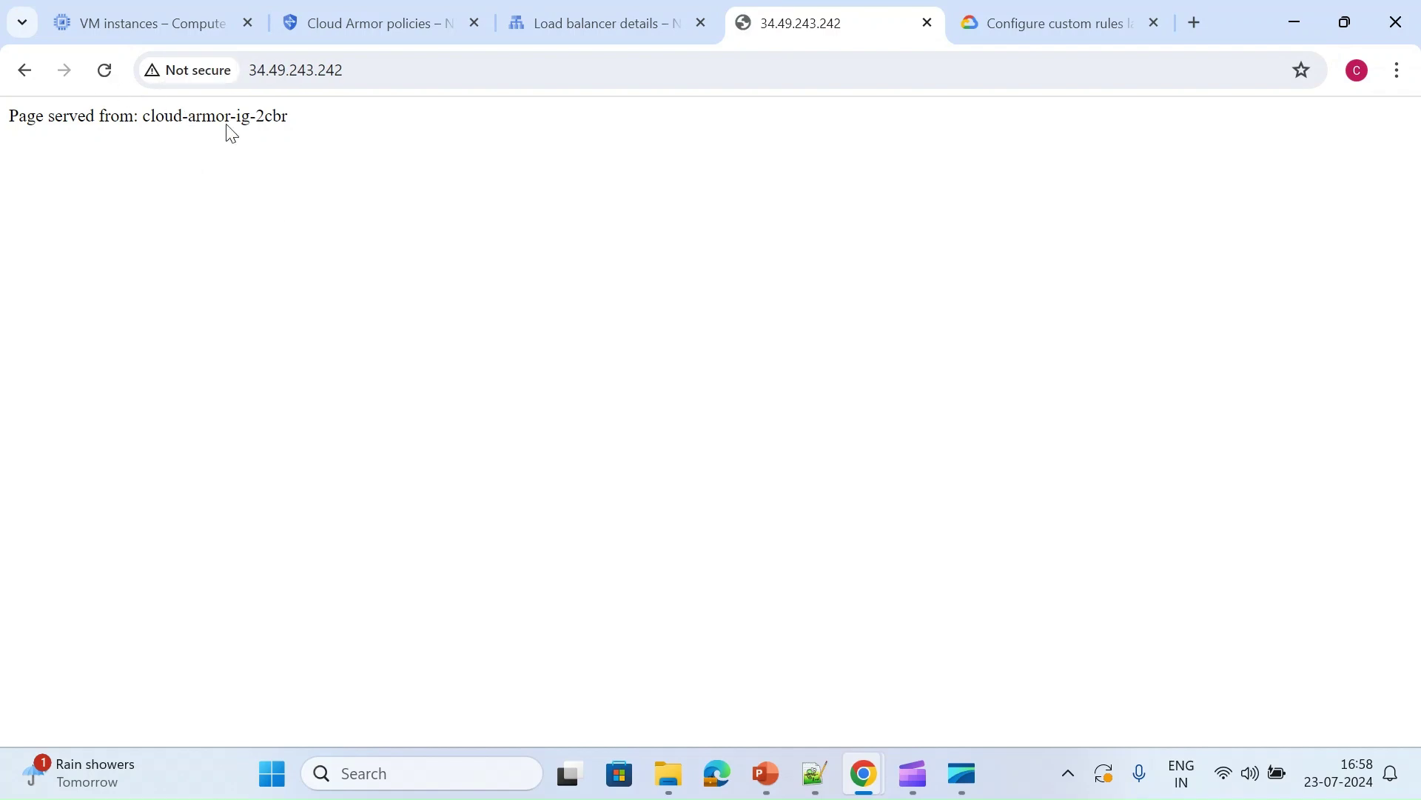
click(110, 74)
Check the VM instances with their zones and full external IP addresses in Compute Engine
click(115, 21)
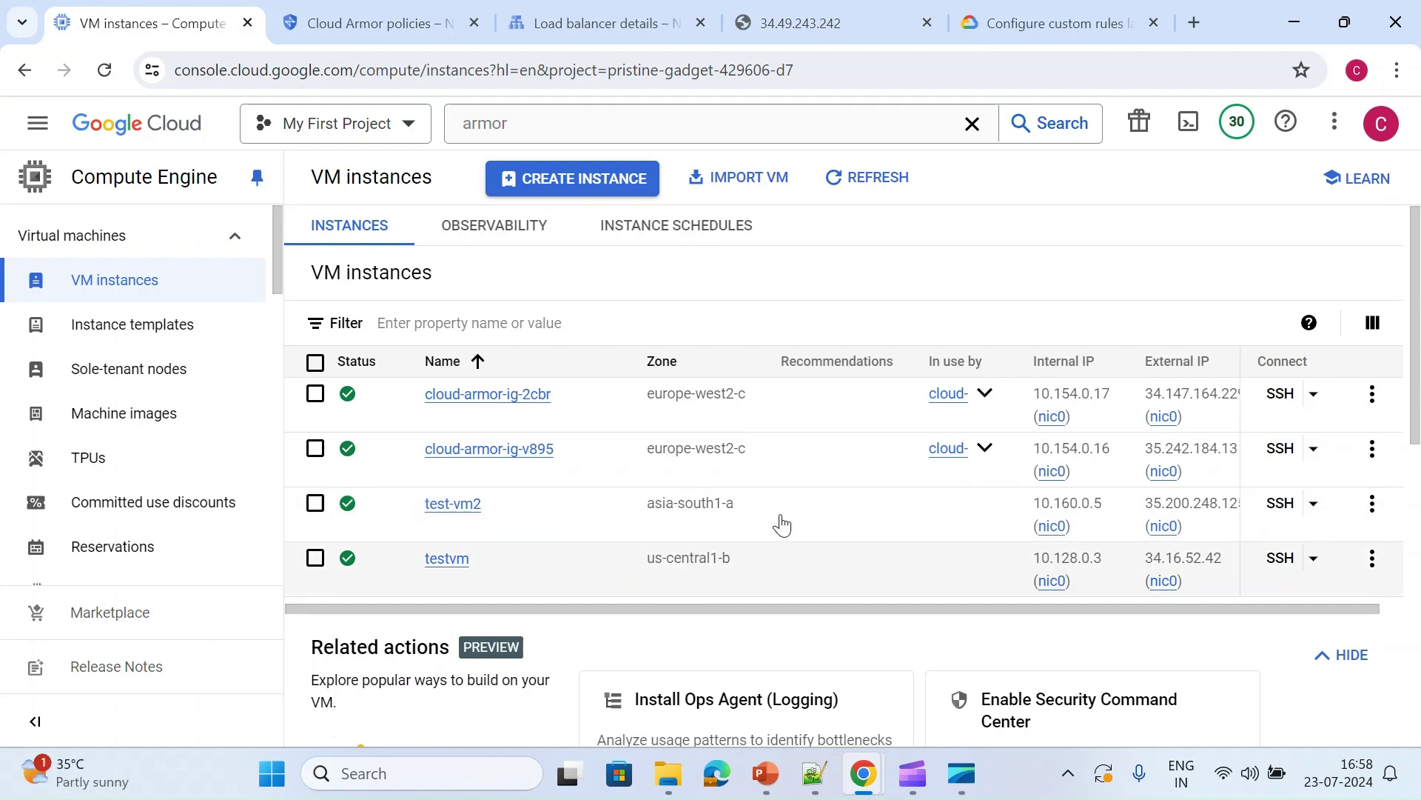
scroll(778, 559, right, 1)
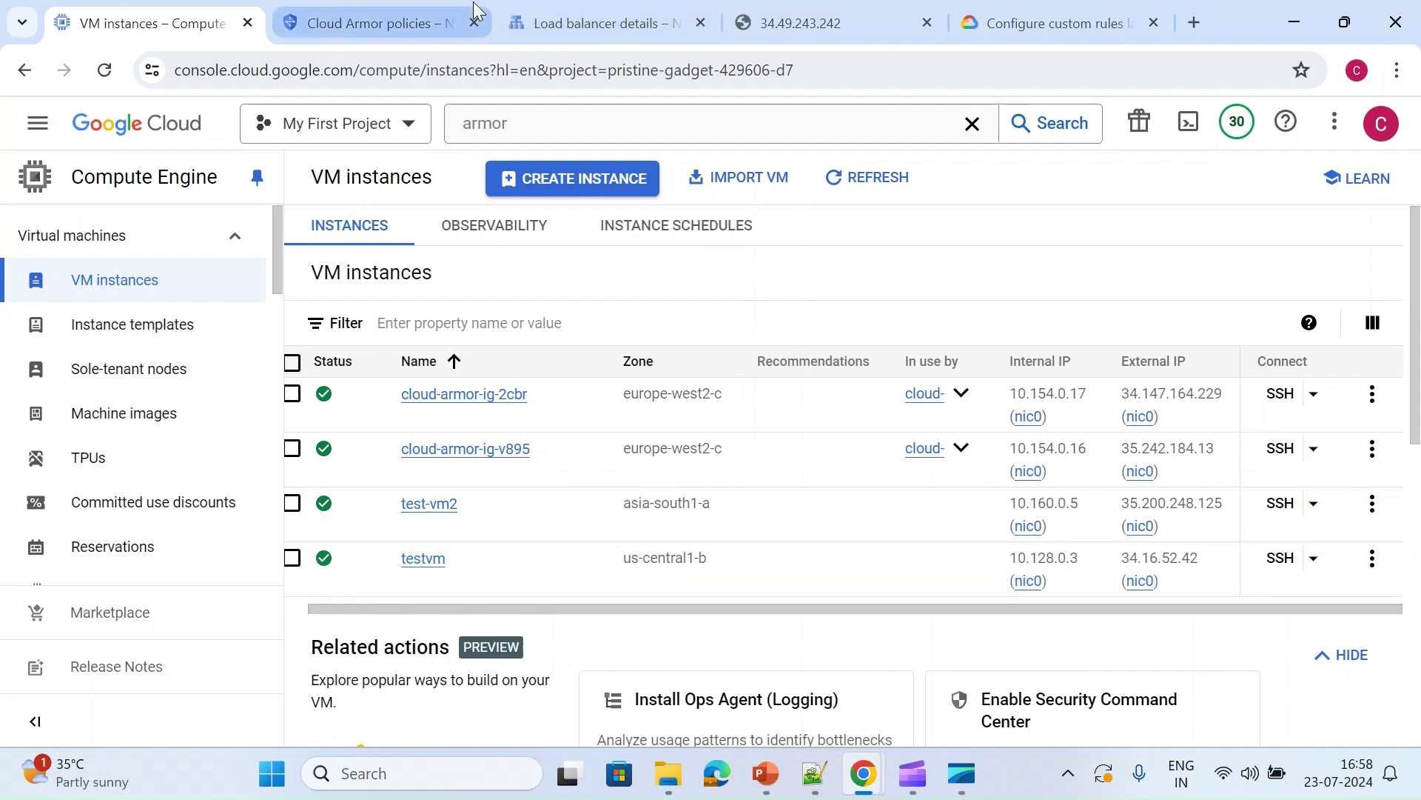
Inspect the targets of the default Cloud Armor security policy for my-backend-service, and return to the policy list
click(460, 23)
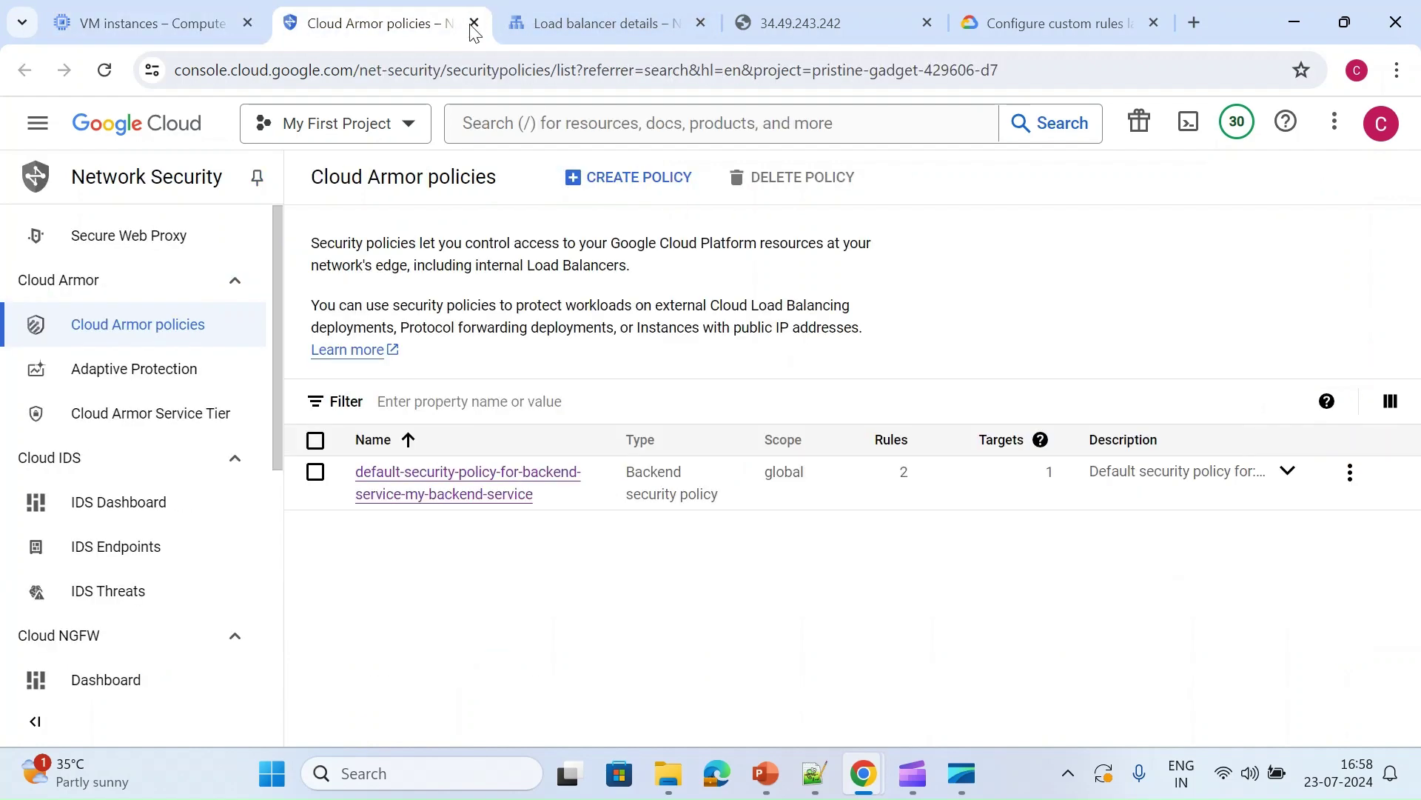
click(452, 502)
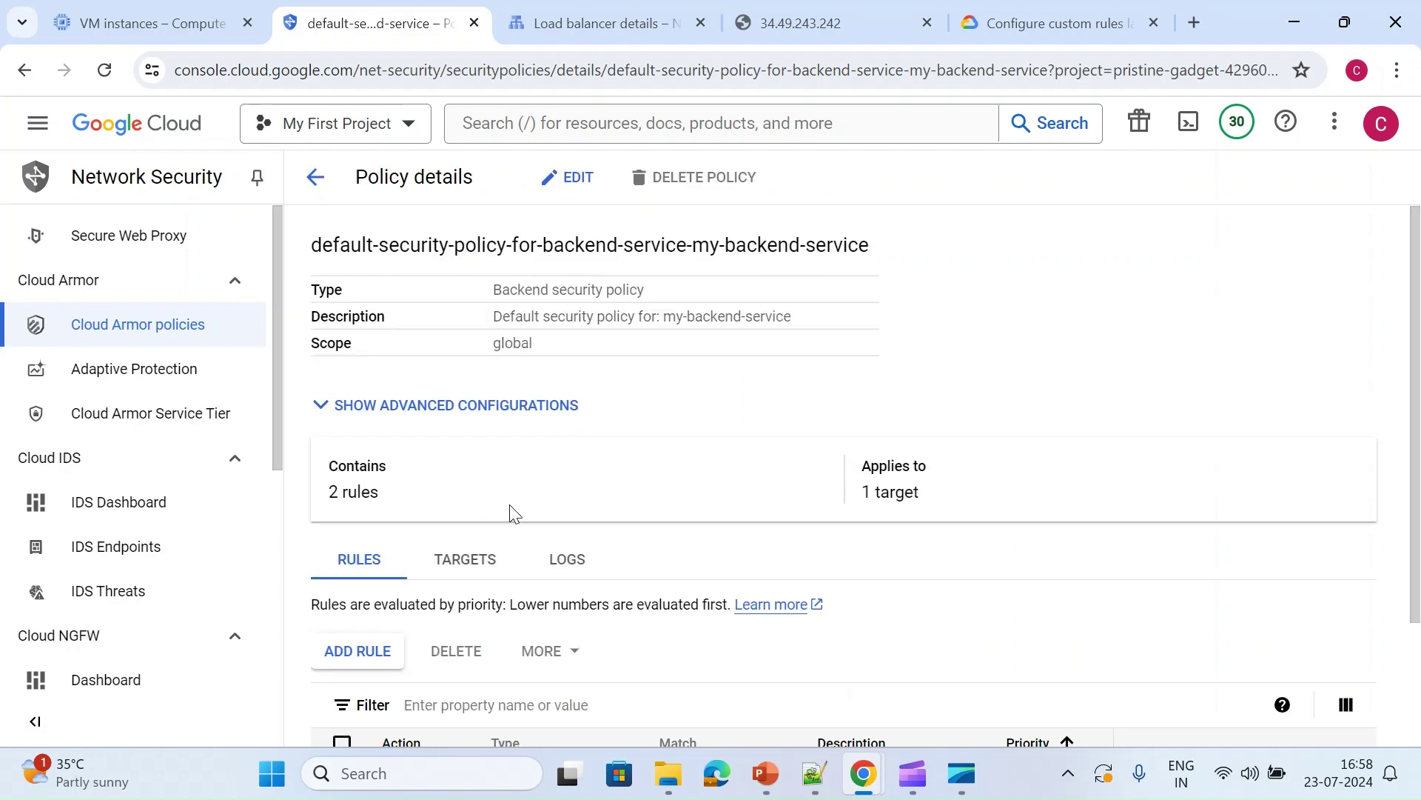
click(466, 563)
scroll(473, 574, down, 2)
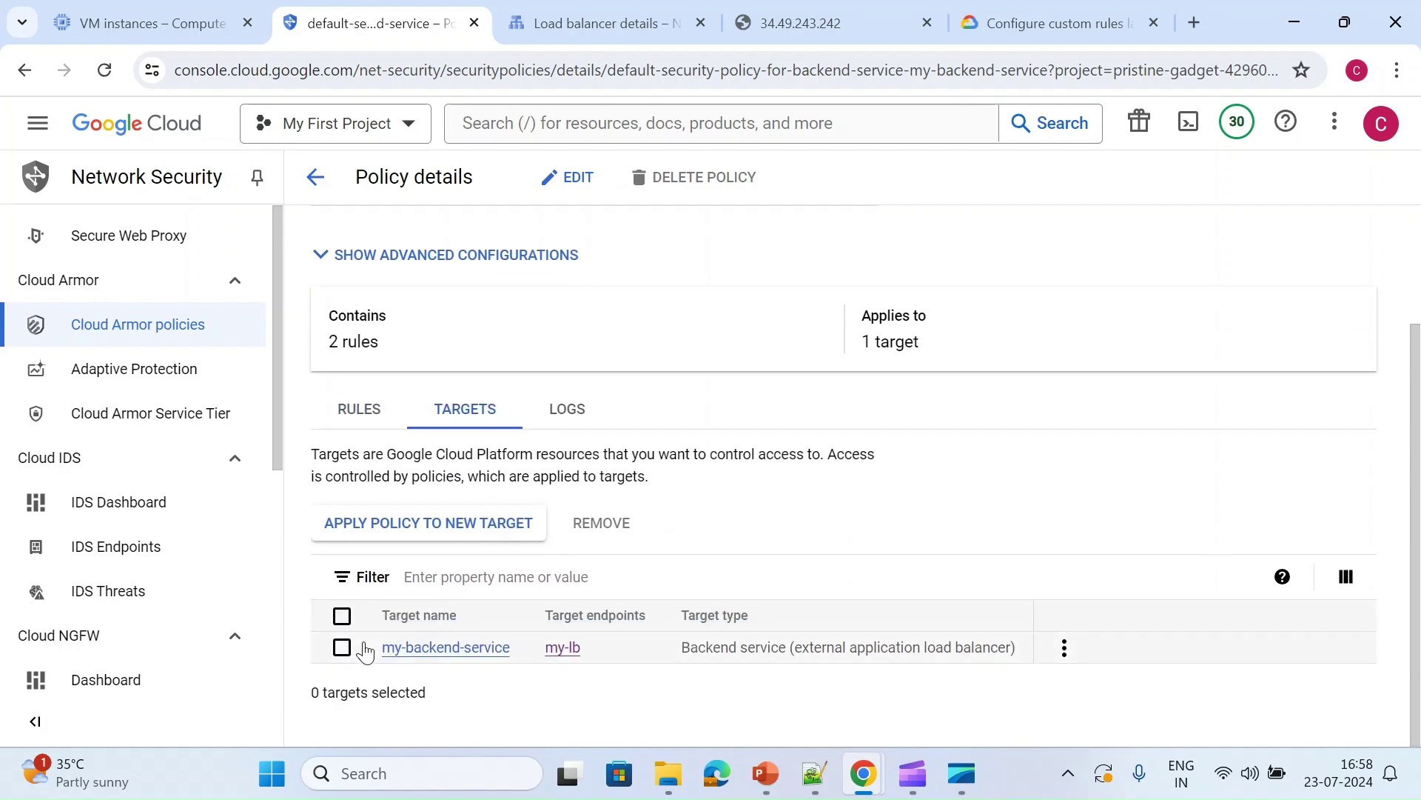
click(342, 648)
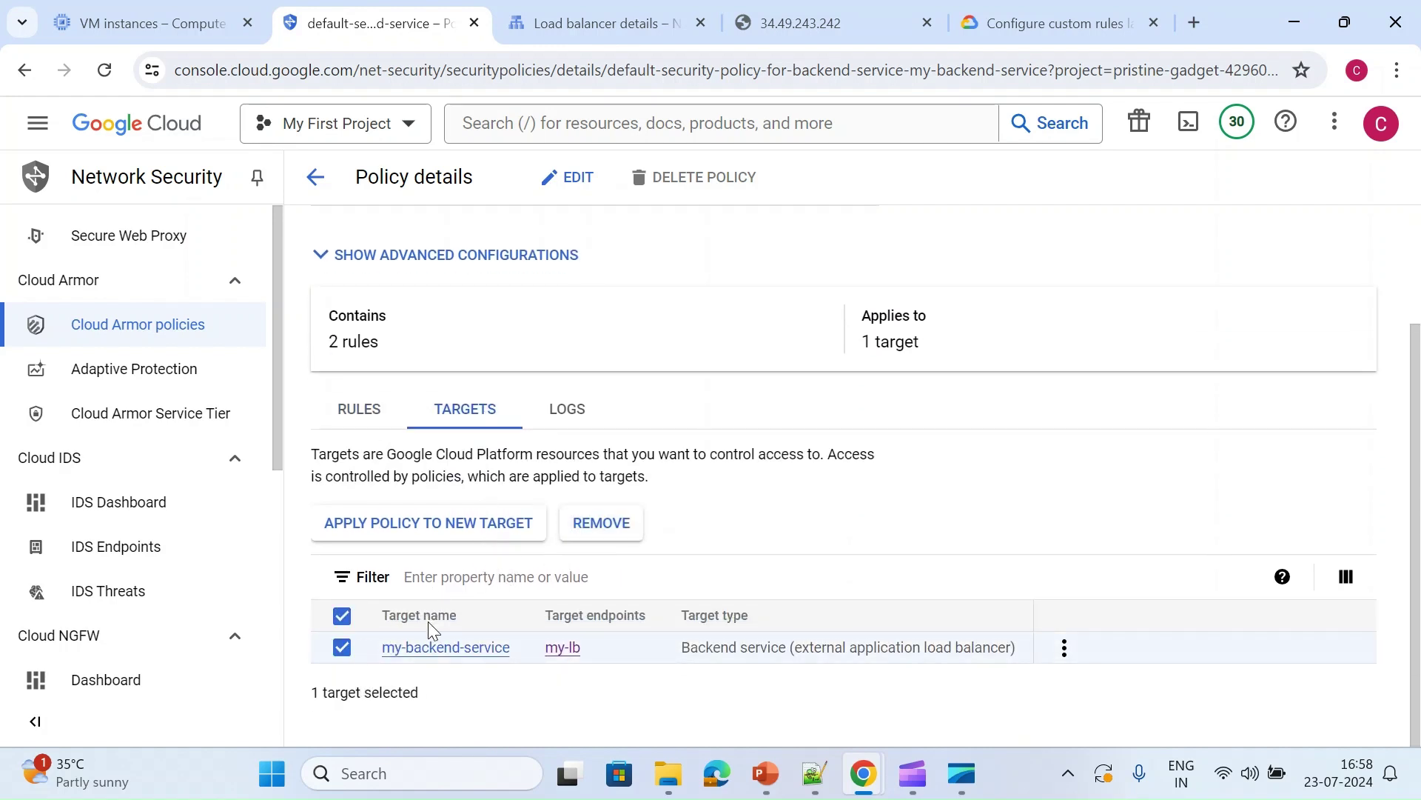
click(313, 177)
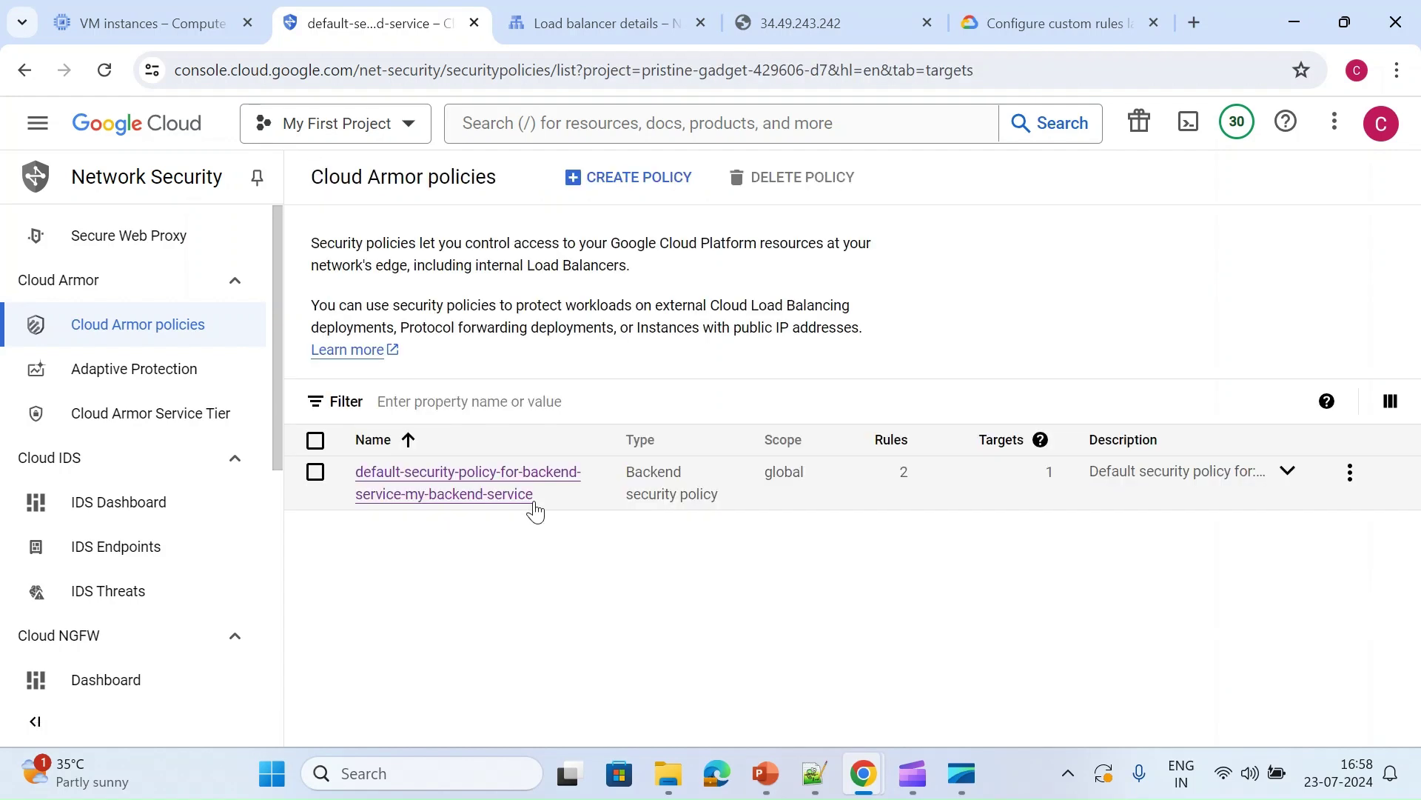
Start a new rule in the default security policy for my-backend-service and look over its condition, action and priority settings
click(437, 496)
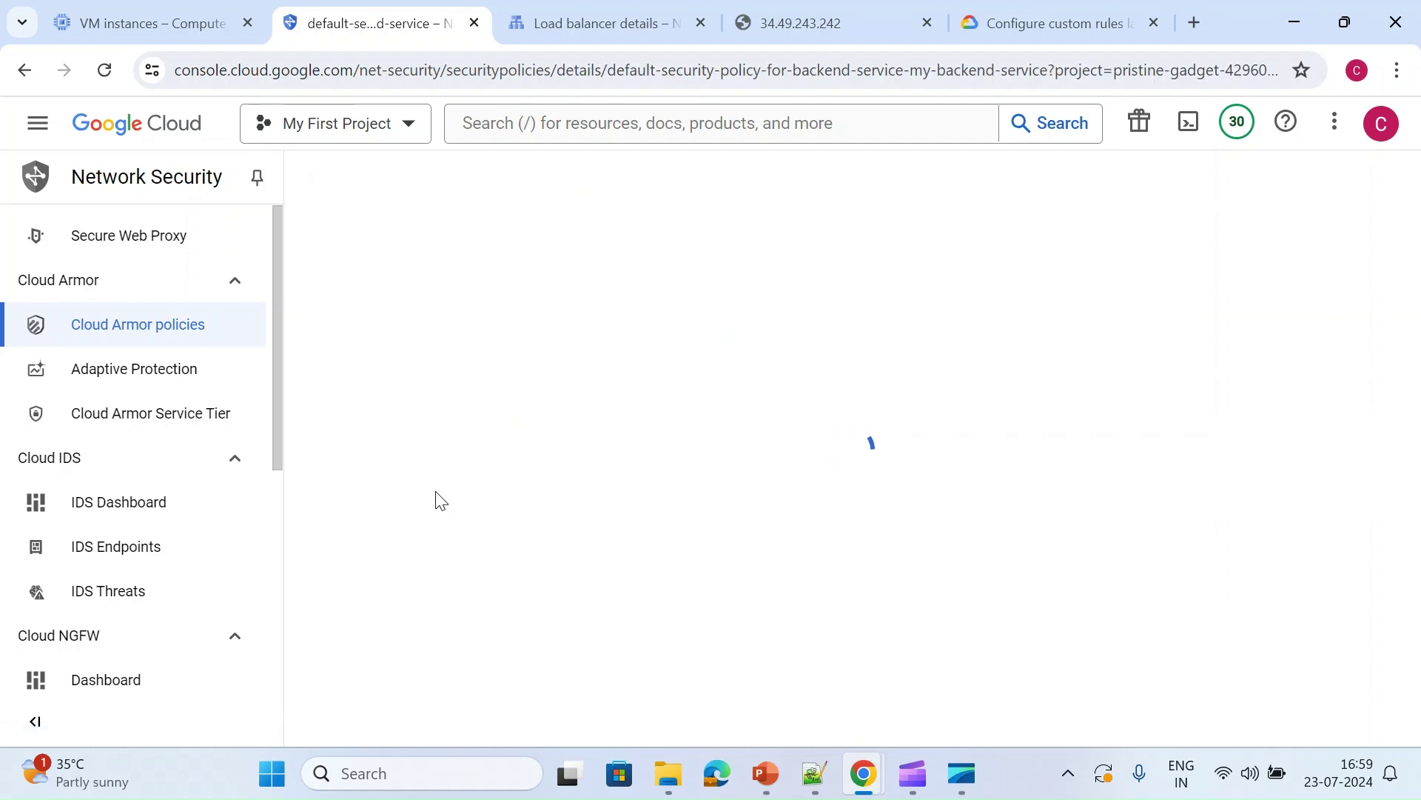
scroll(426, 506, down, 1)
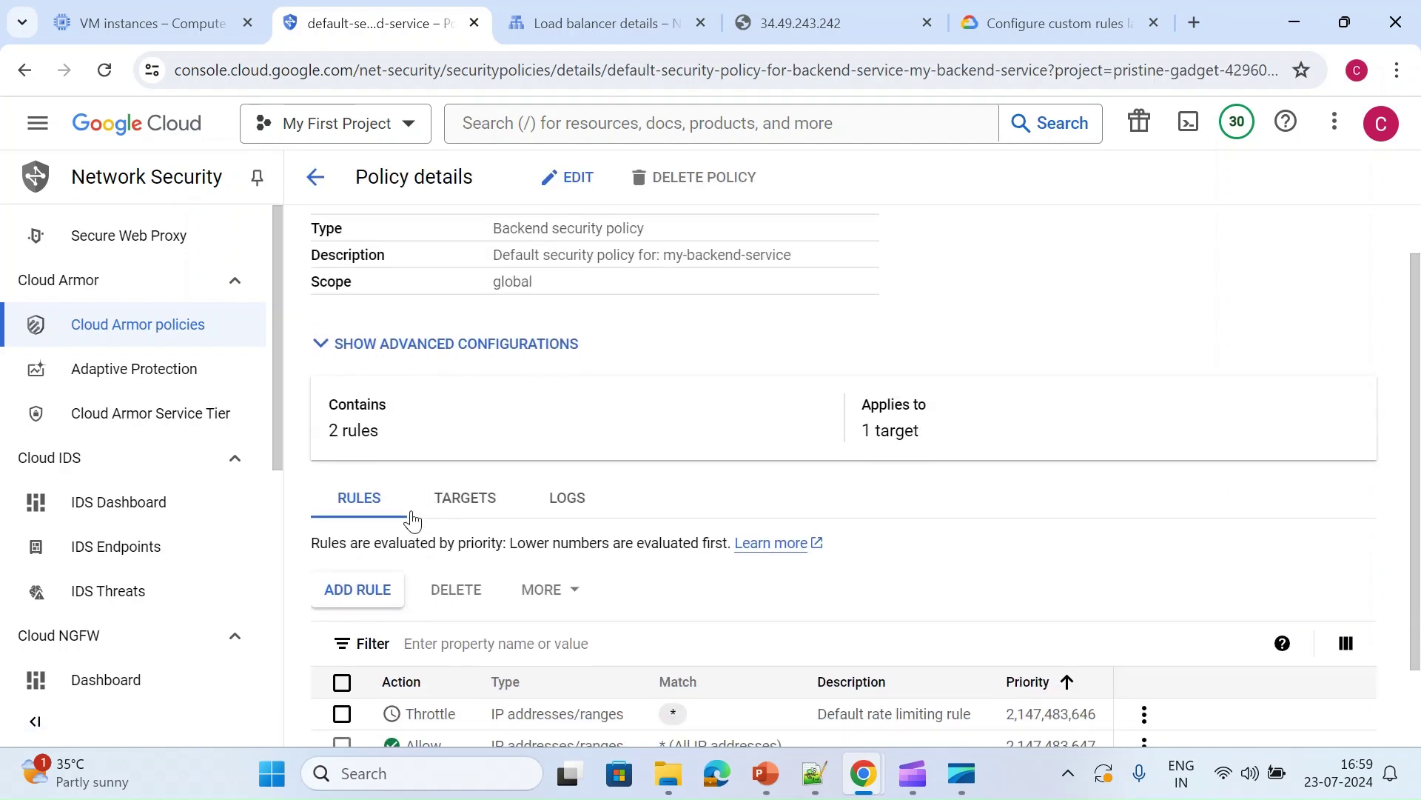
click(385, 589)
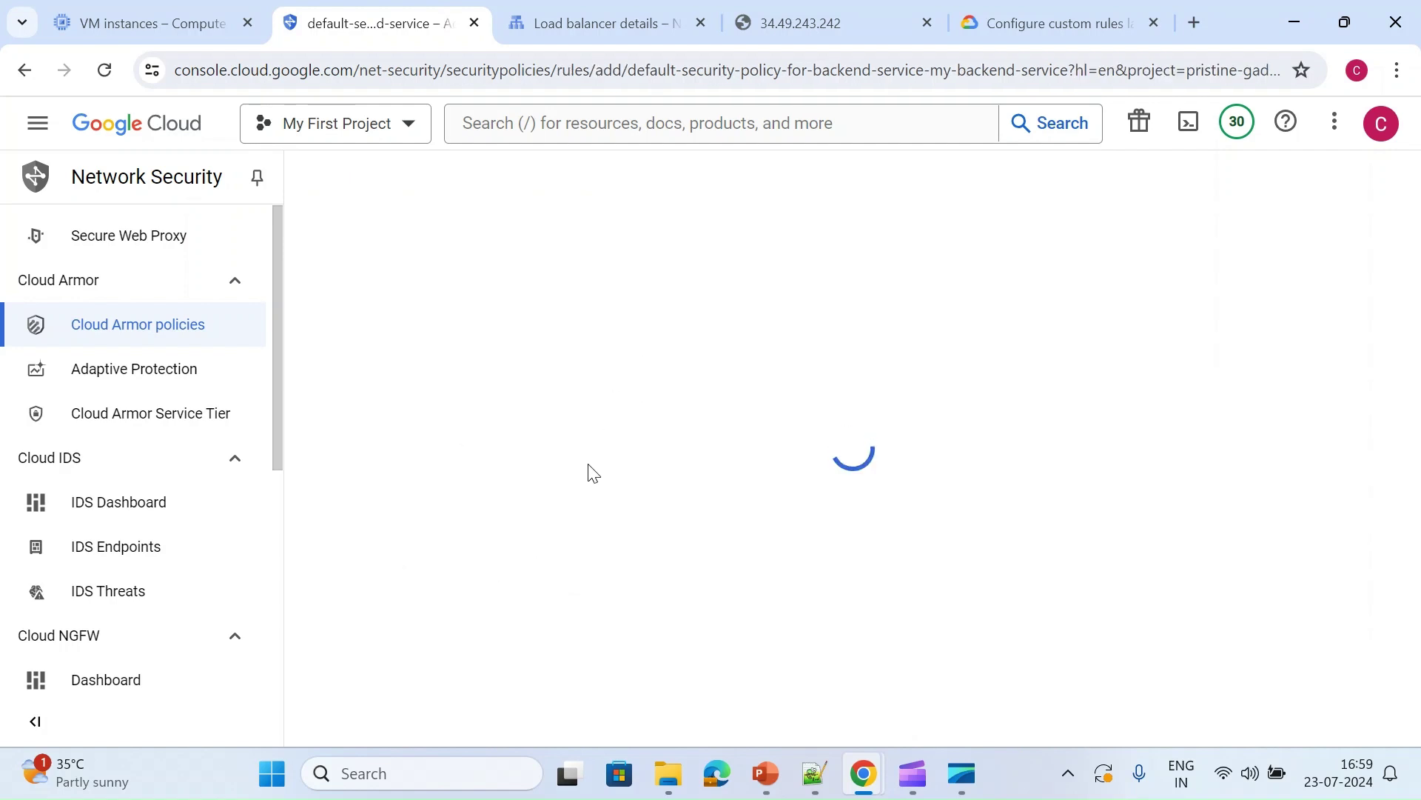
scroll(591, 474, down, 2)
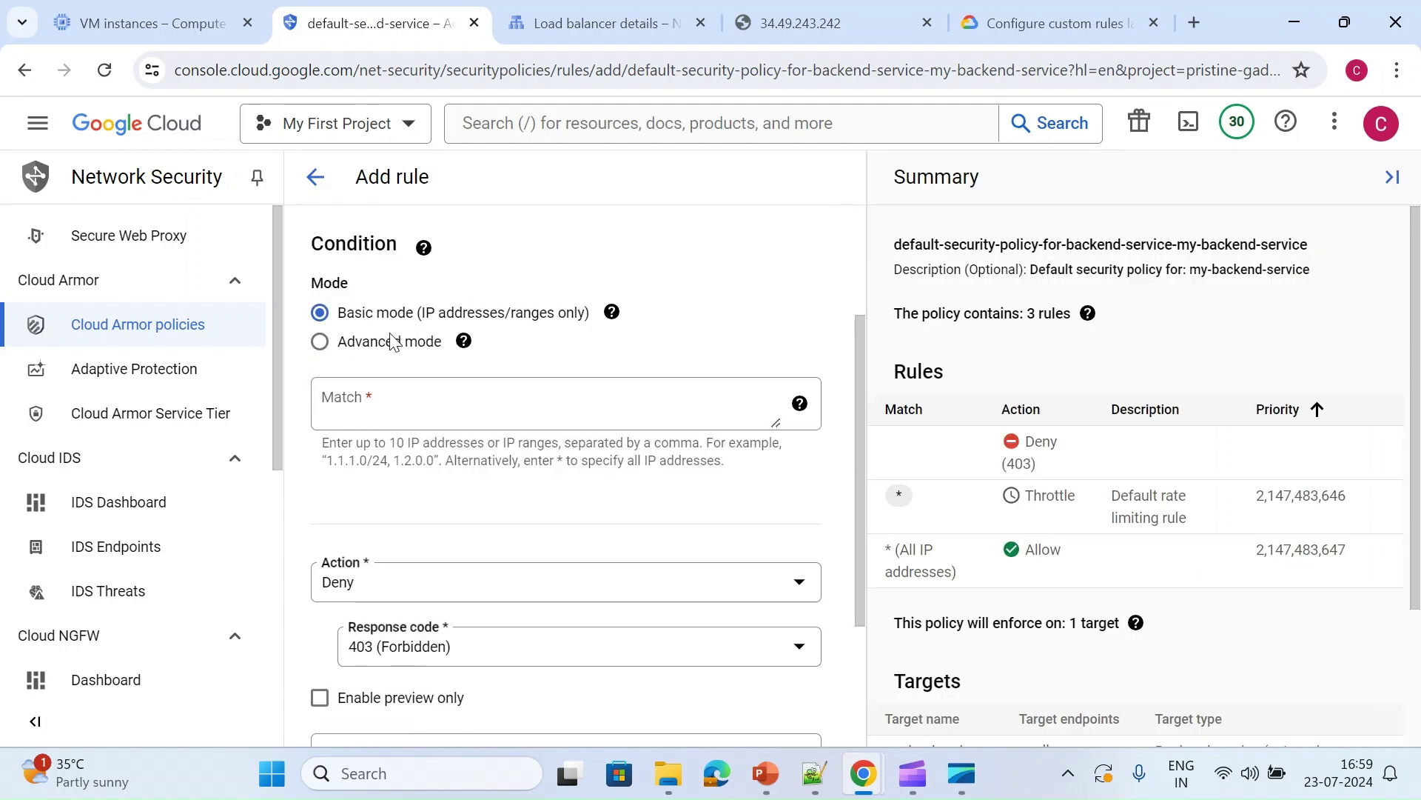
scroll(426, 398, down, 3)
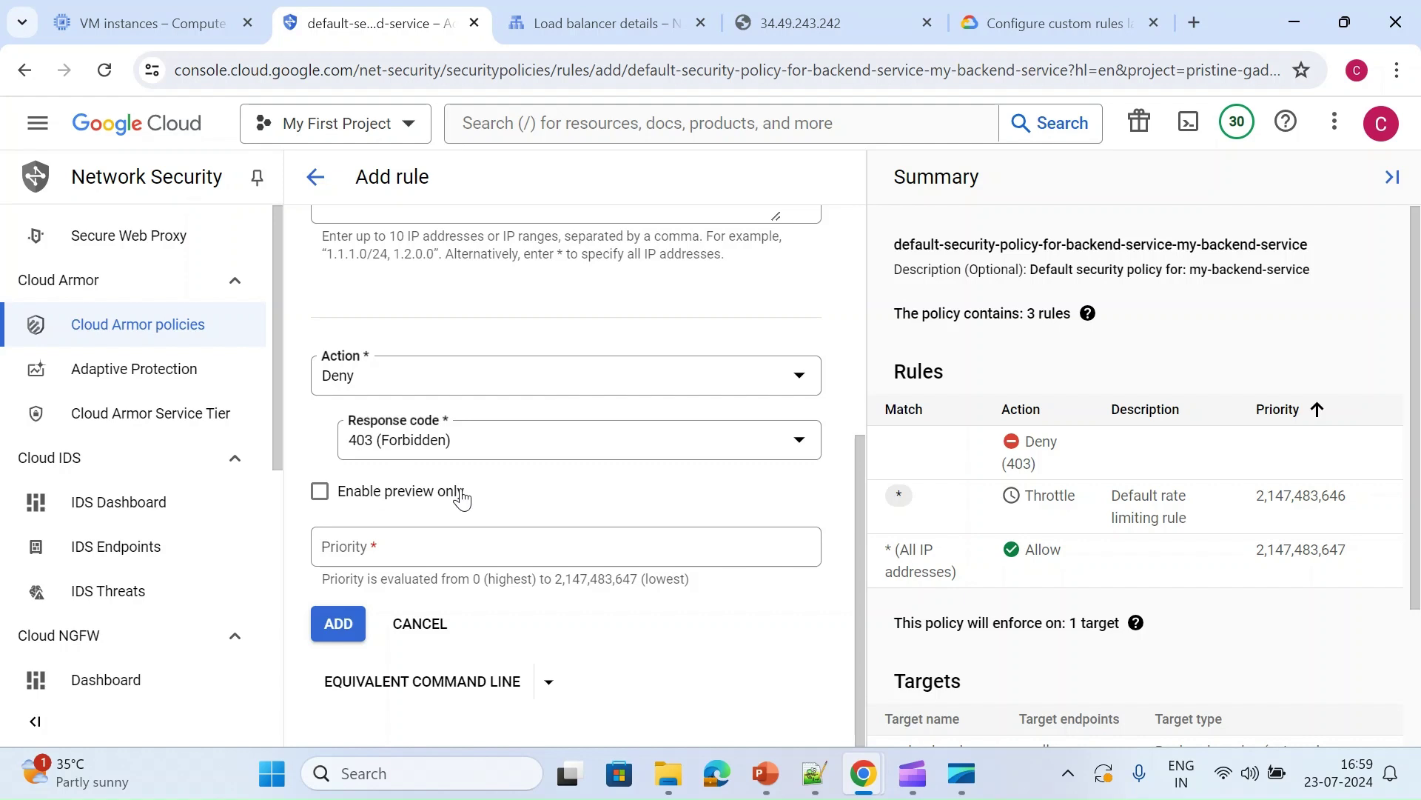
scroll(462, 497, up, 3)
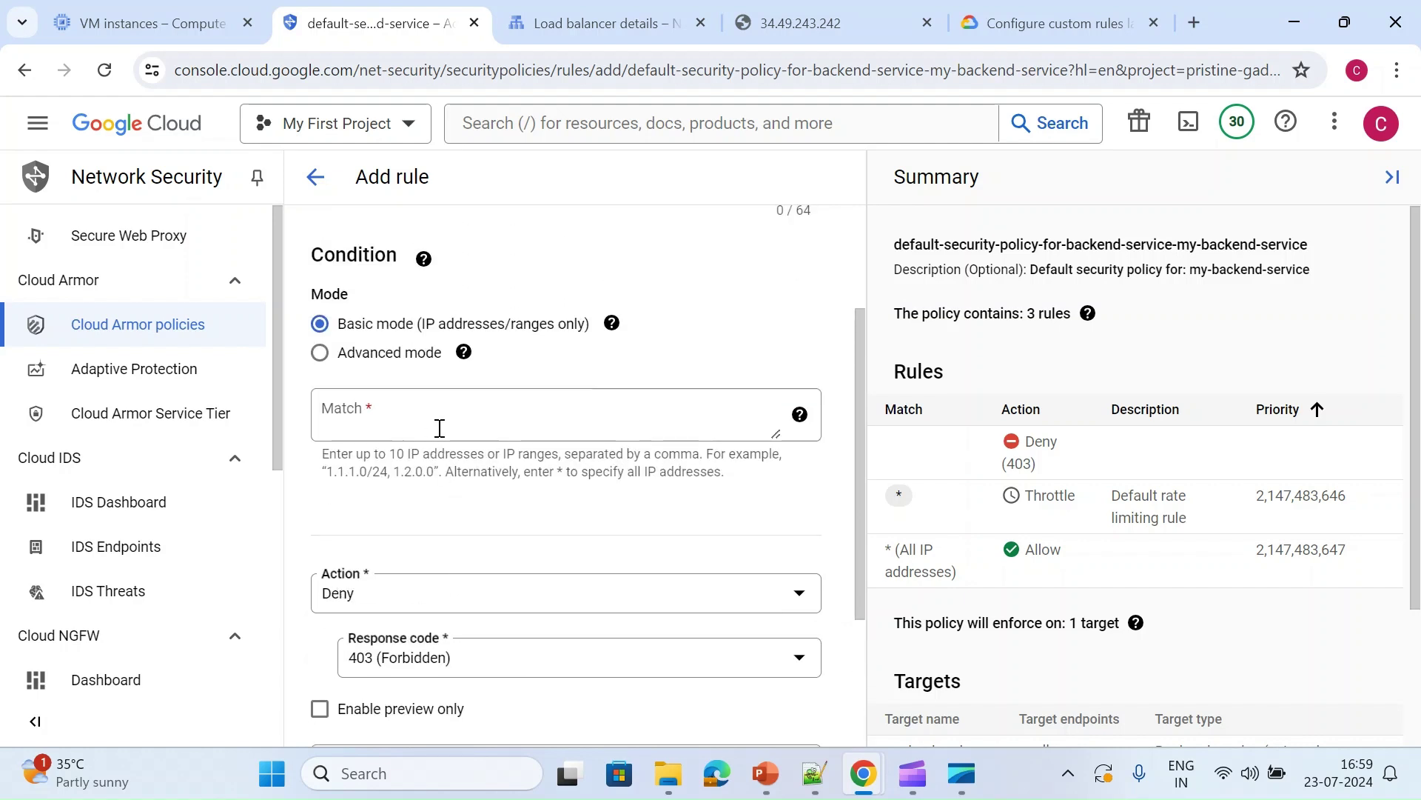
Set the rule's match condition to test-vm2's external IP copied from the VM list, as 35.200.248.125/32
click(115, 19)
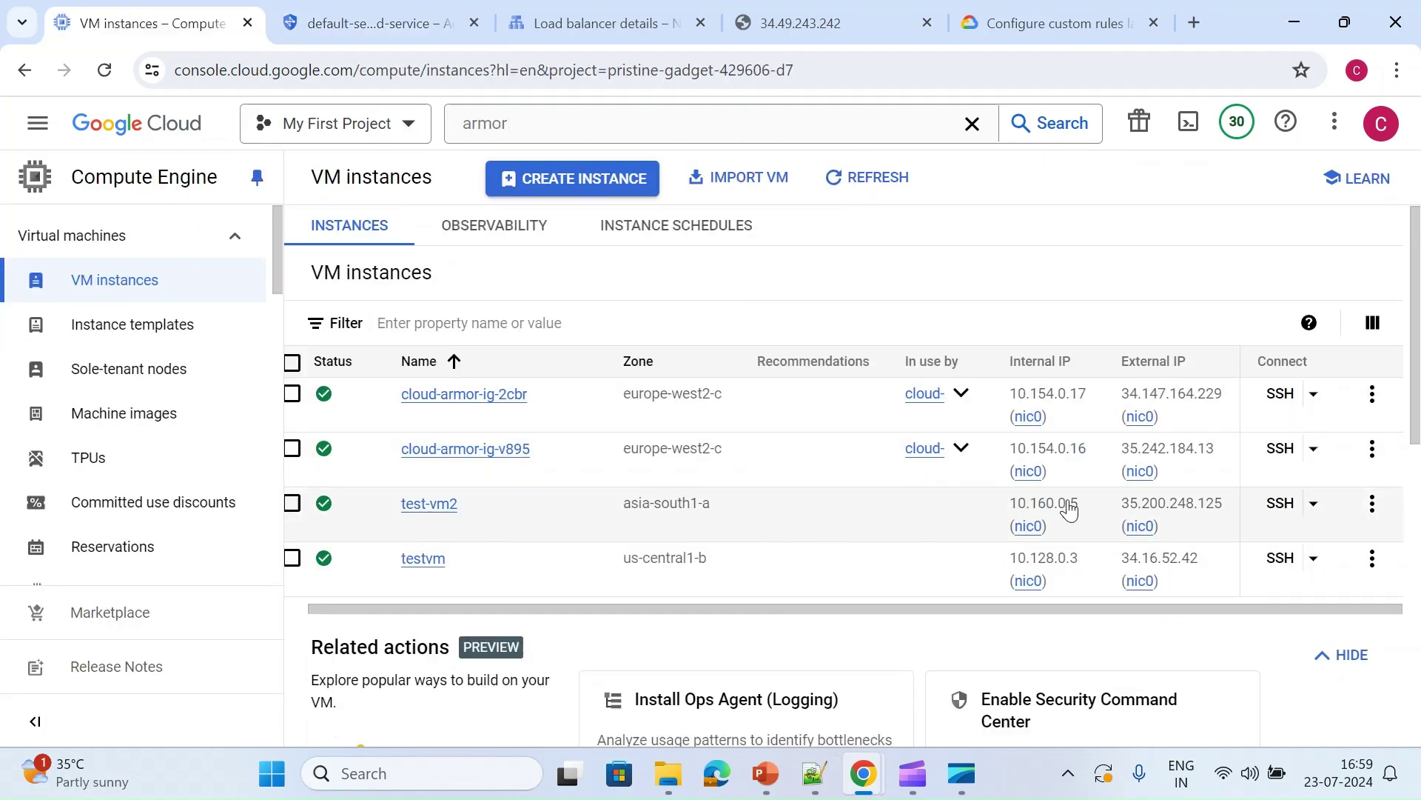
click(1177, 528)
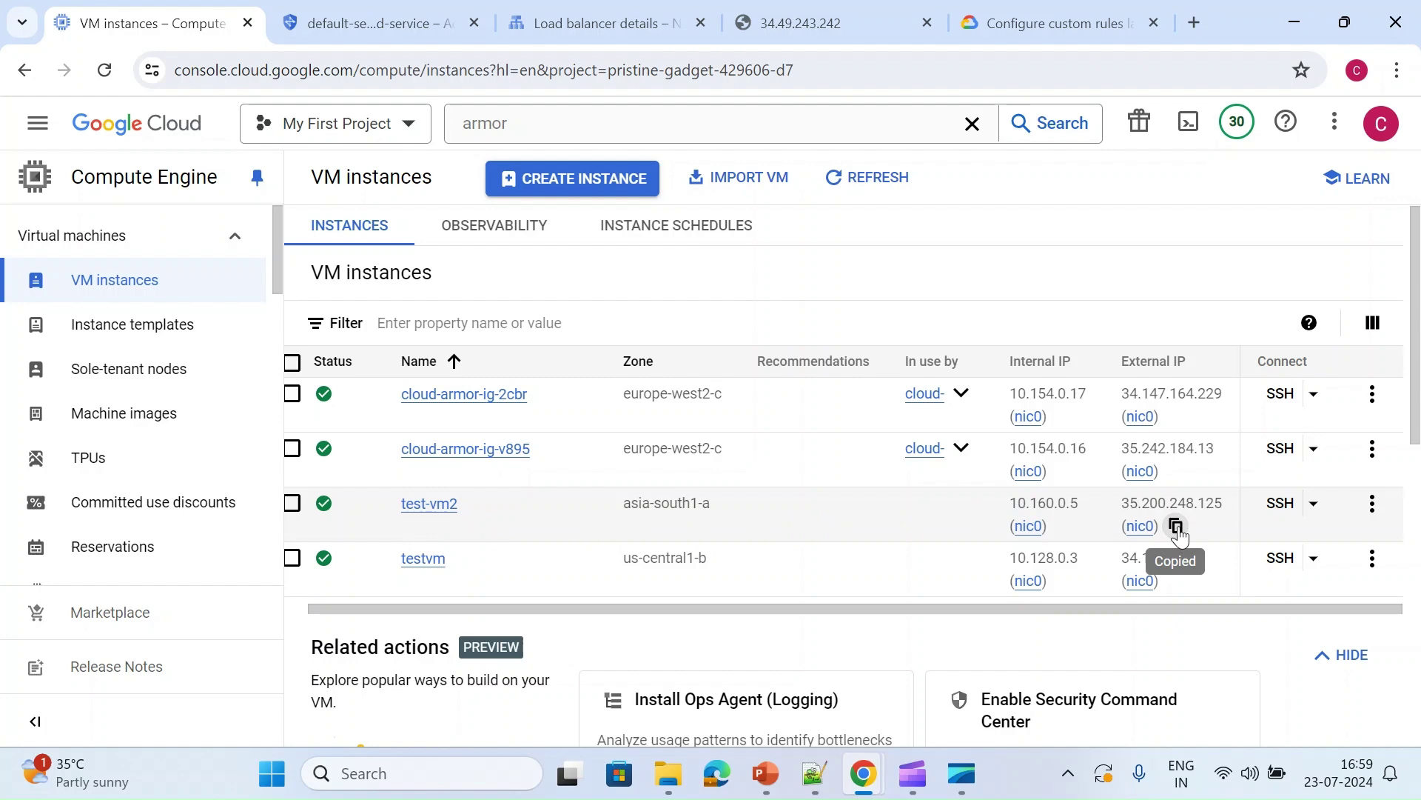
click(432, 20)
click(414, 423)
key(ctrl+v)
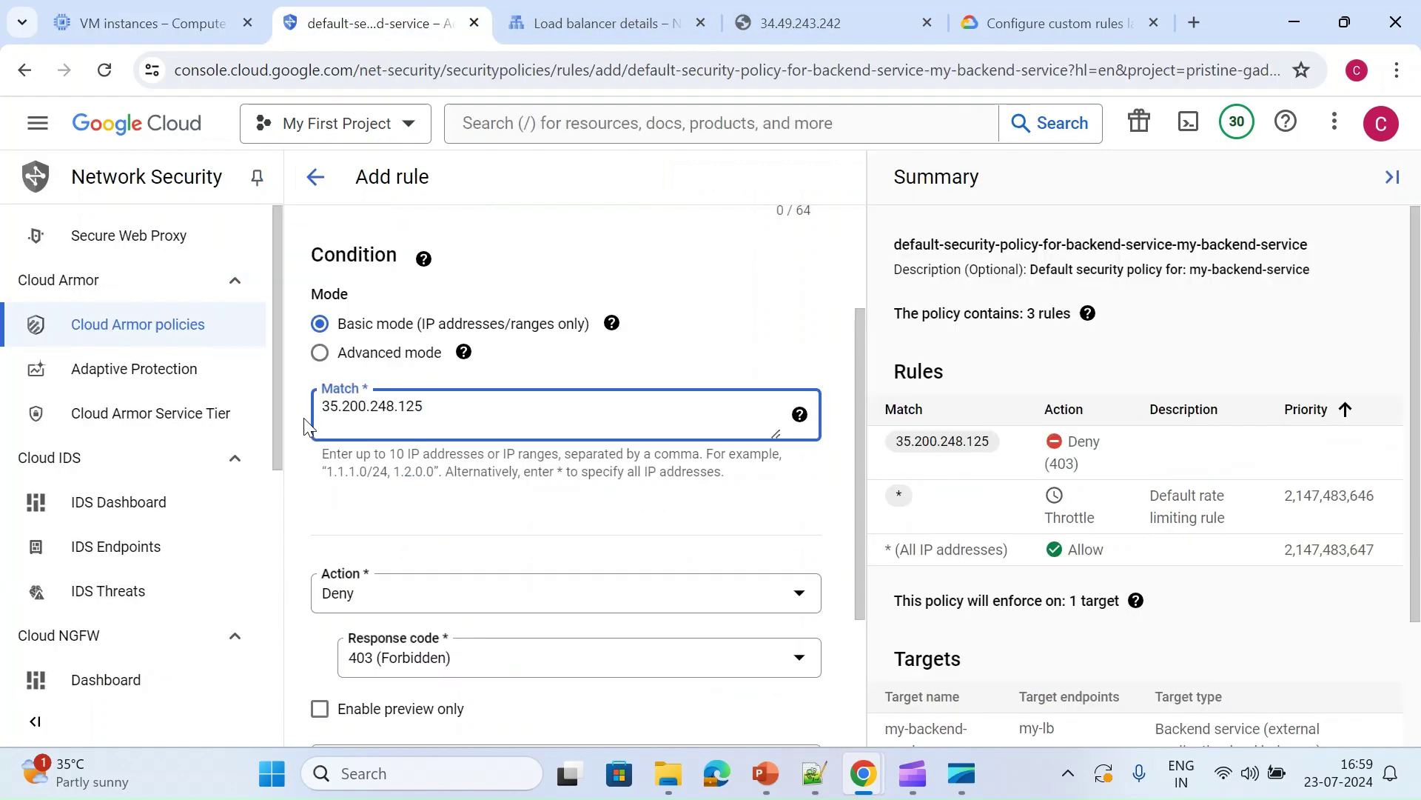
text(/32)
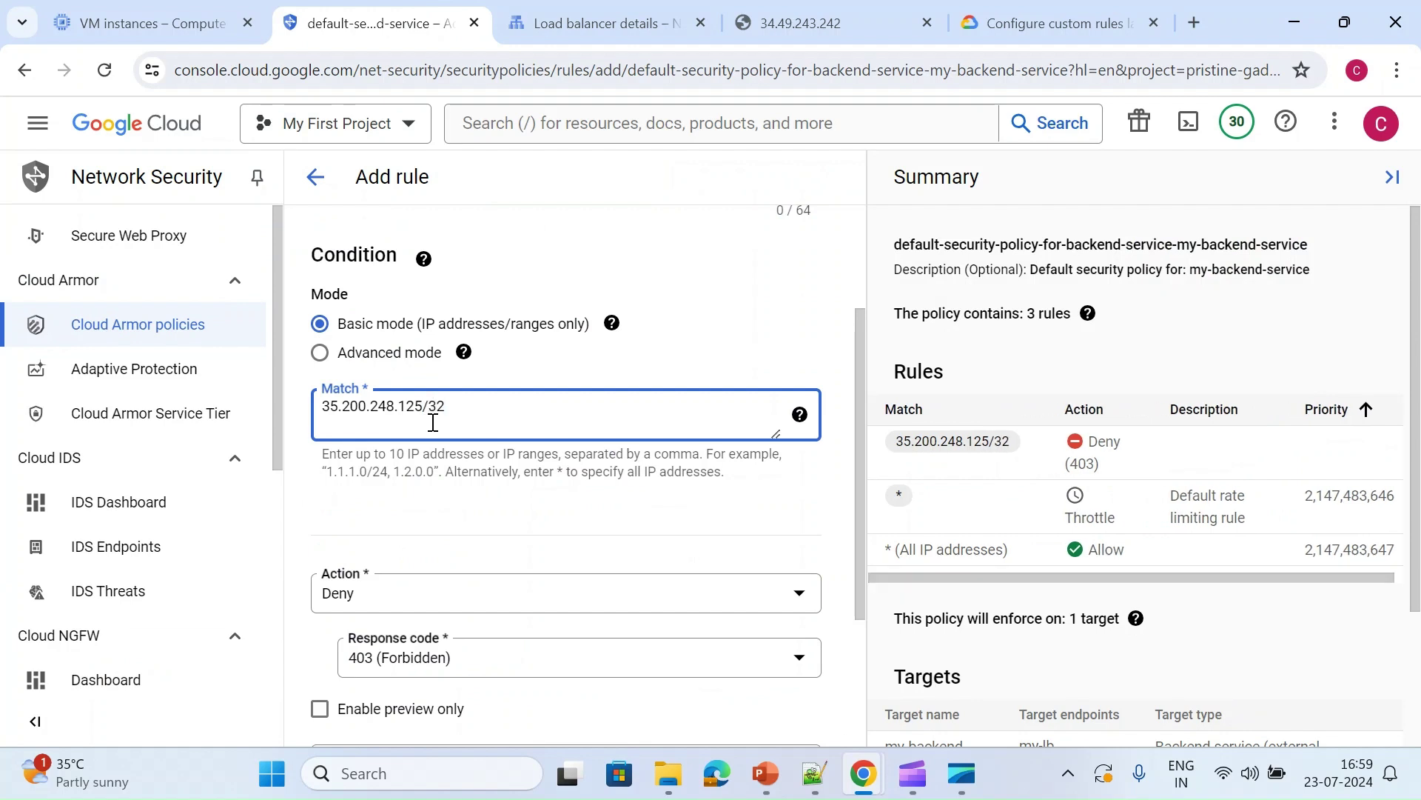
Enable preview only for the deny rule, set its priority to 10000, and add it to the policy
scroll(440, 522, down, 3)
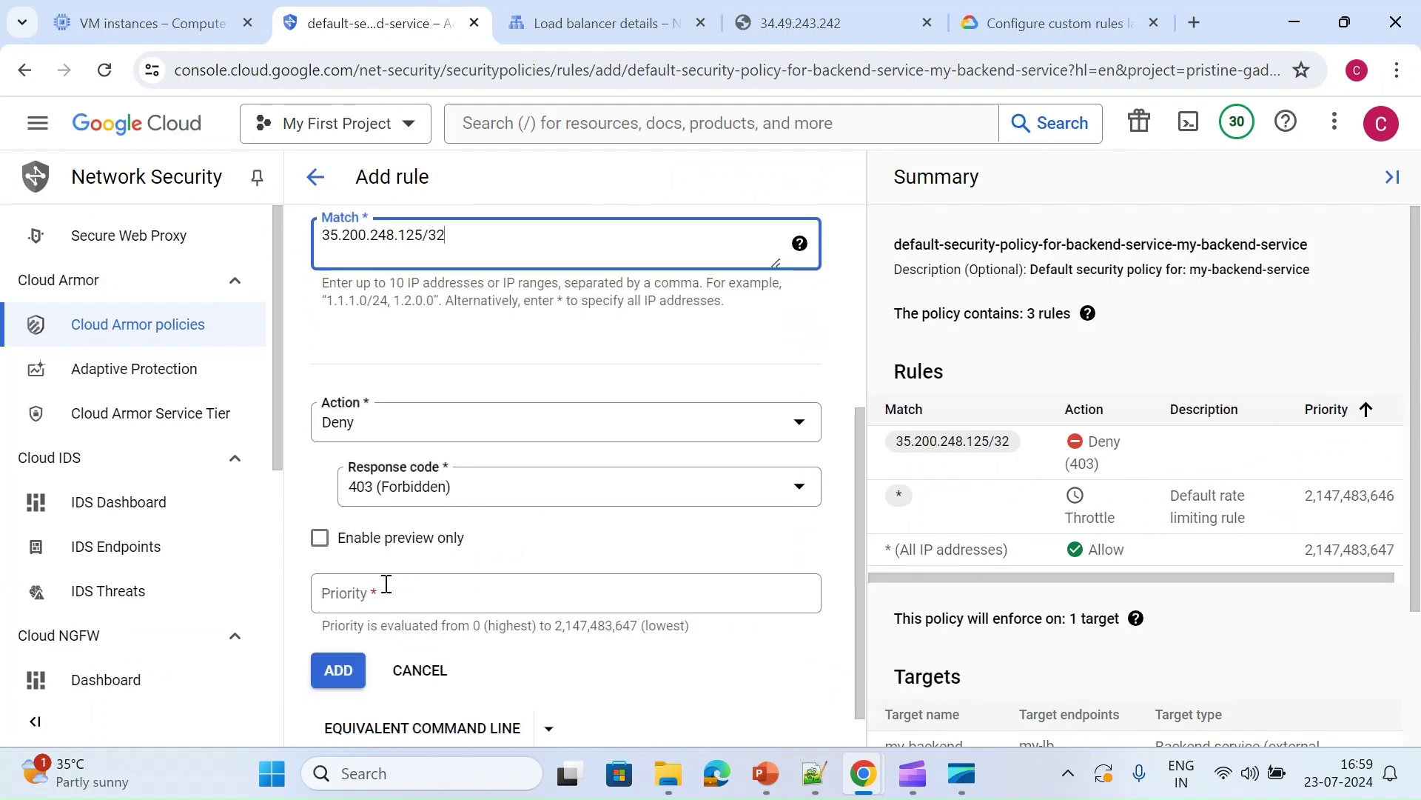
click(363, 542)
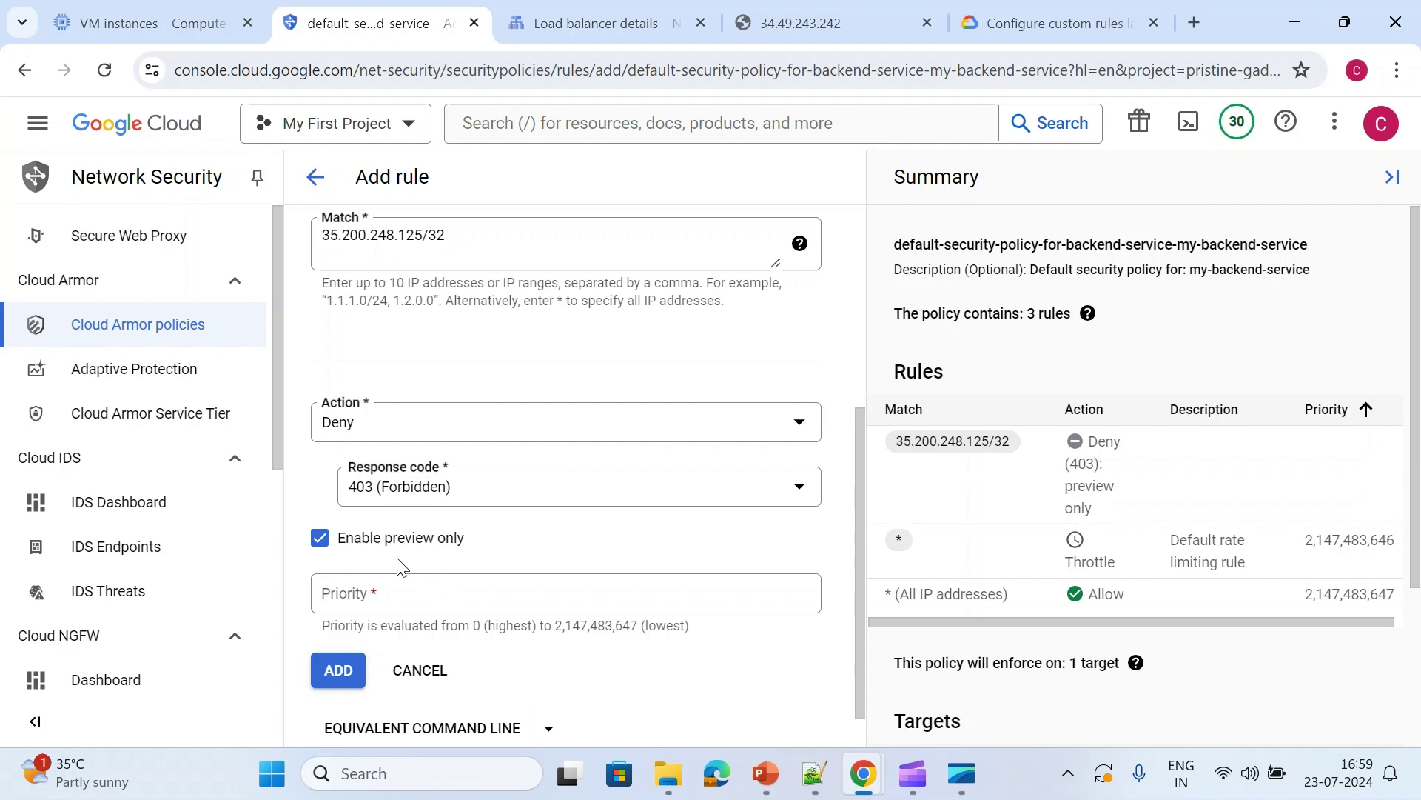
click(447, 601)
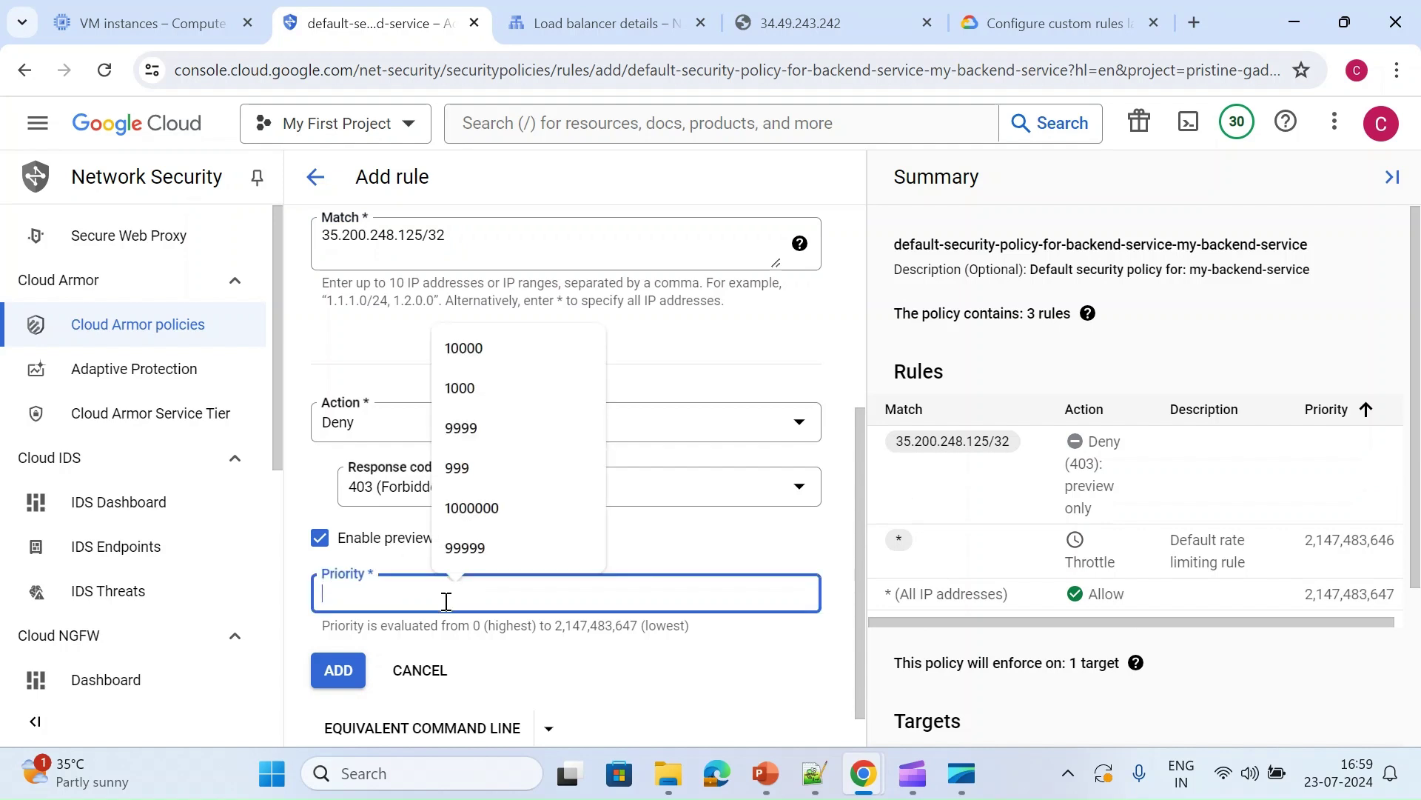
text(10000)
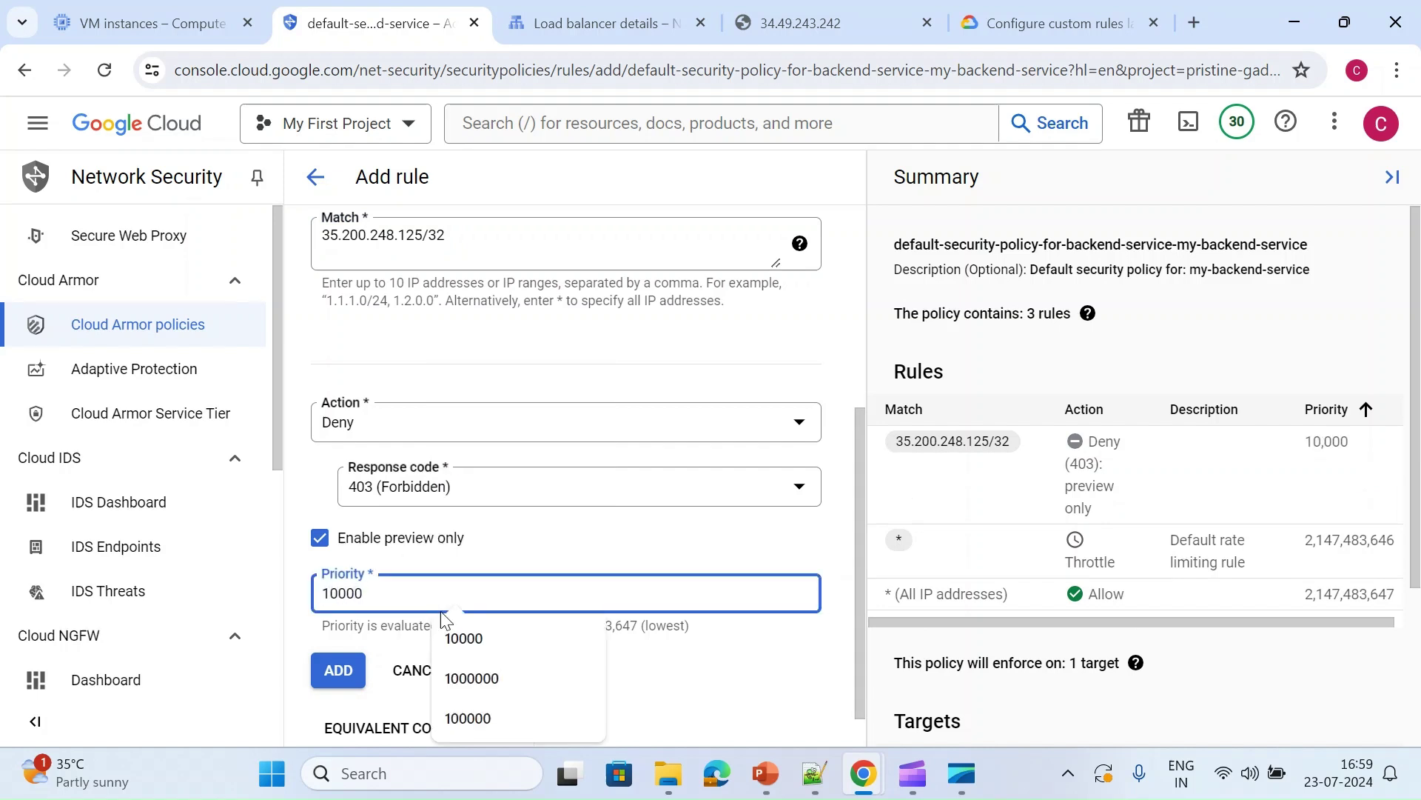
click(355, 666)
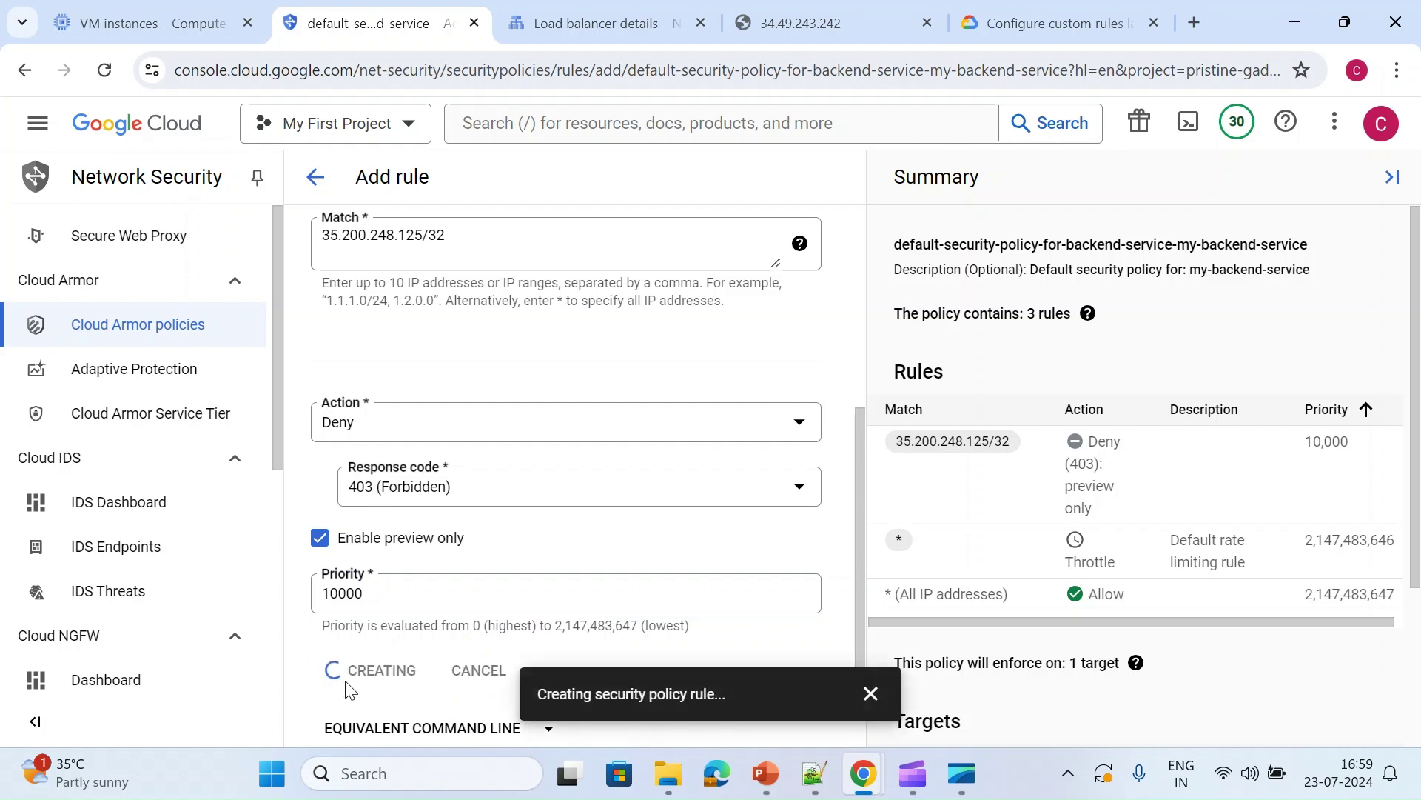
Copy the load balancer page's URL and switch to the SSH-in-browser session of test-vm2
click(878, 21)
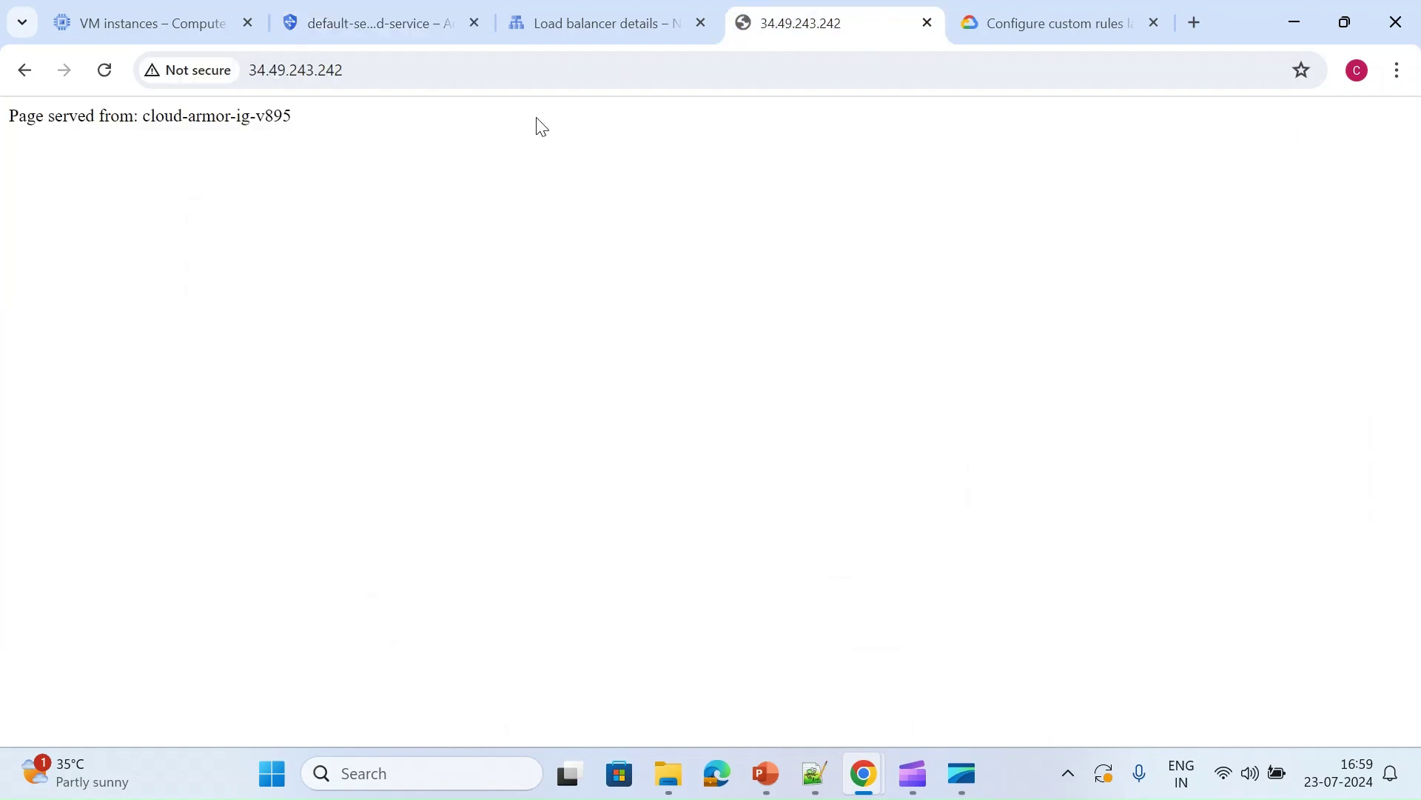
click(439, 66)
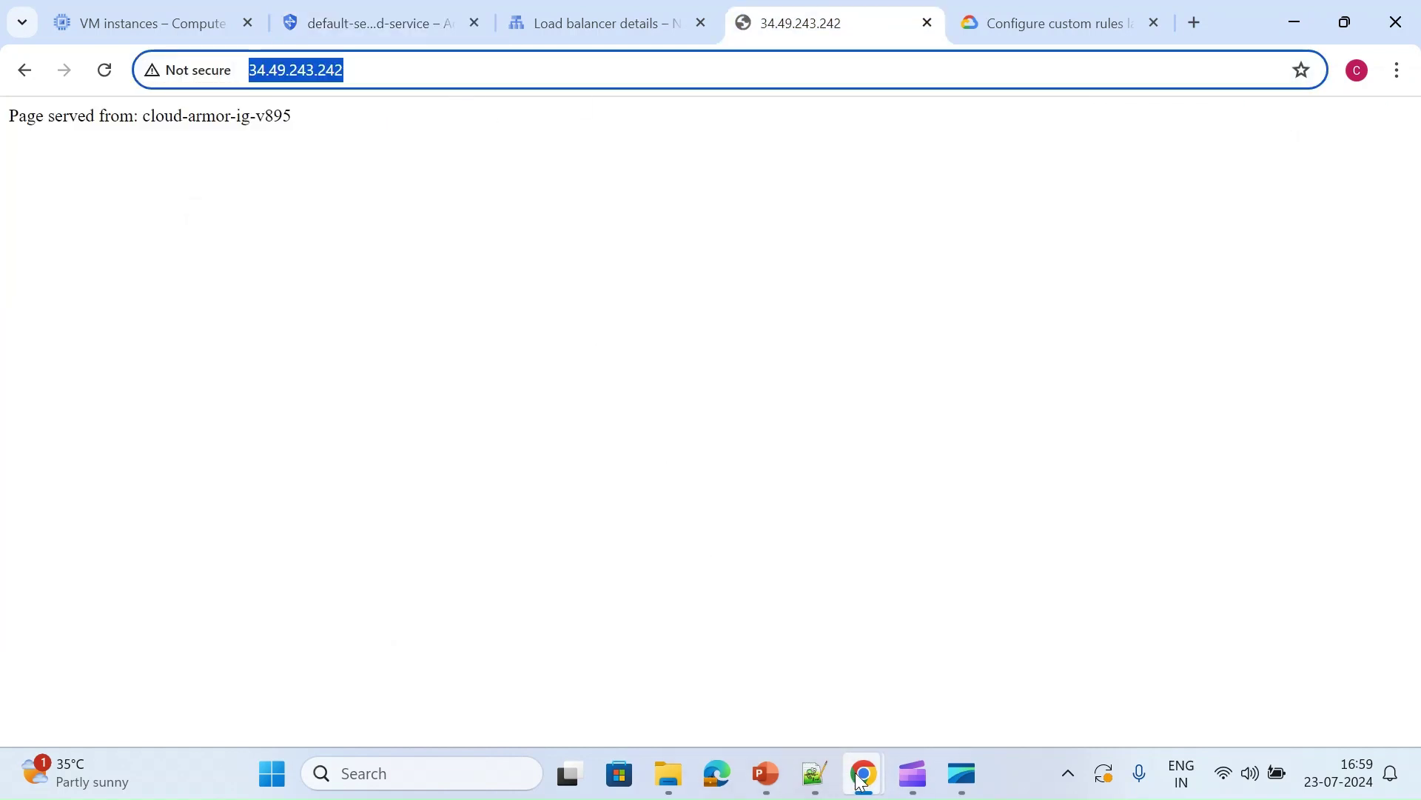
click(871, 647)
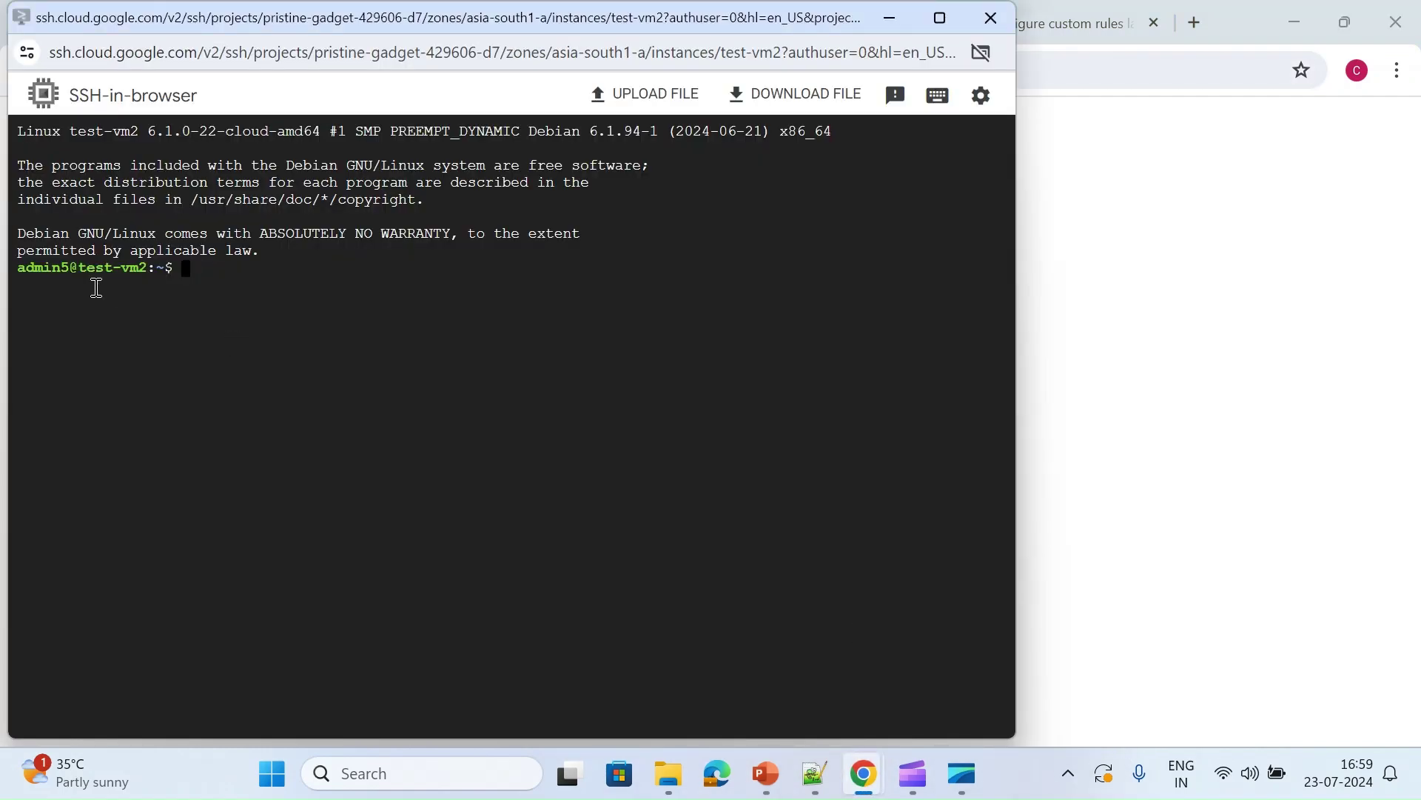
Set the SSH terminal's font size to Medium
click(980, 96)
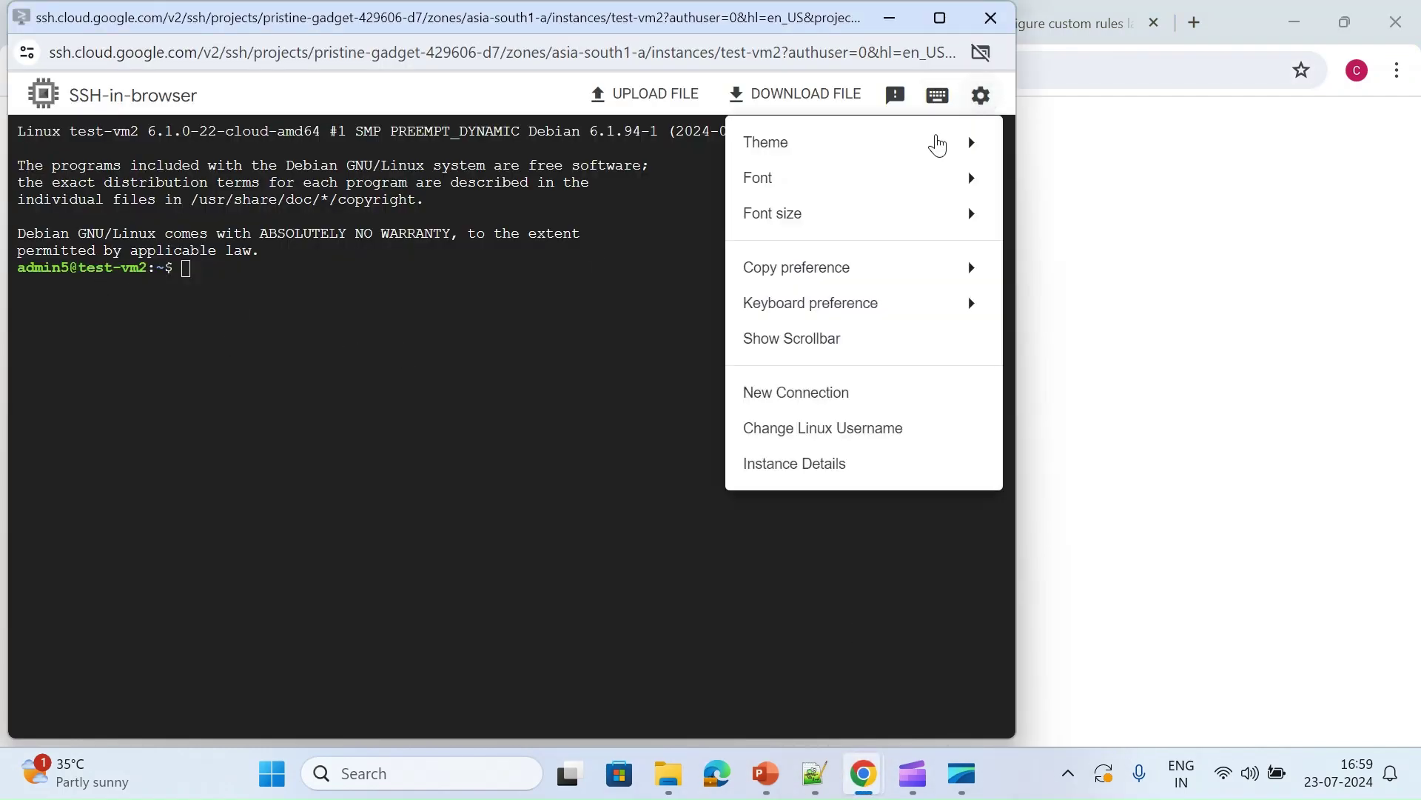
mouse_move(862, 219)
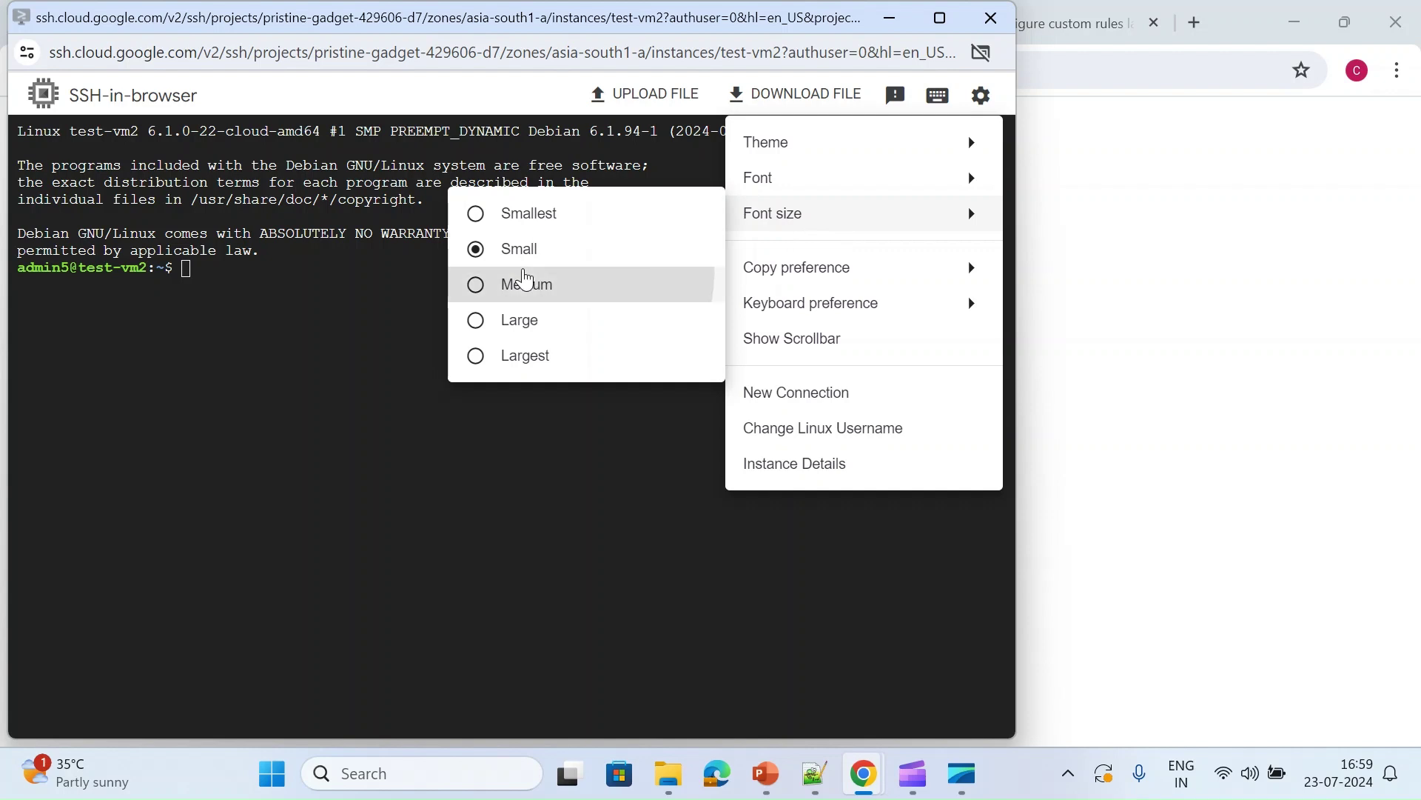
click(524, 278)
text(curl)
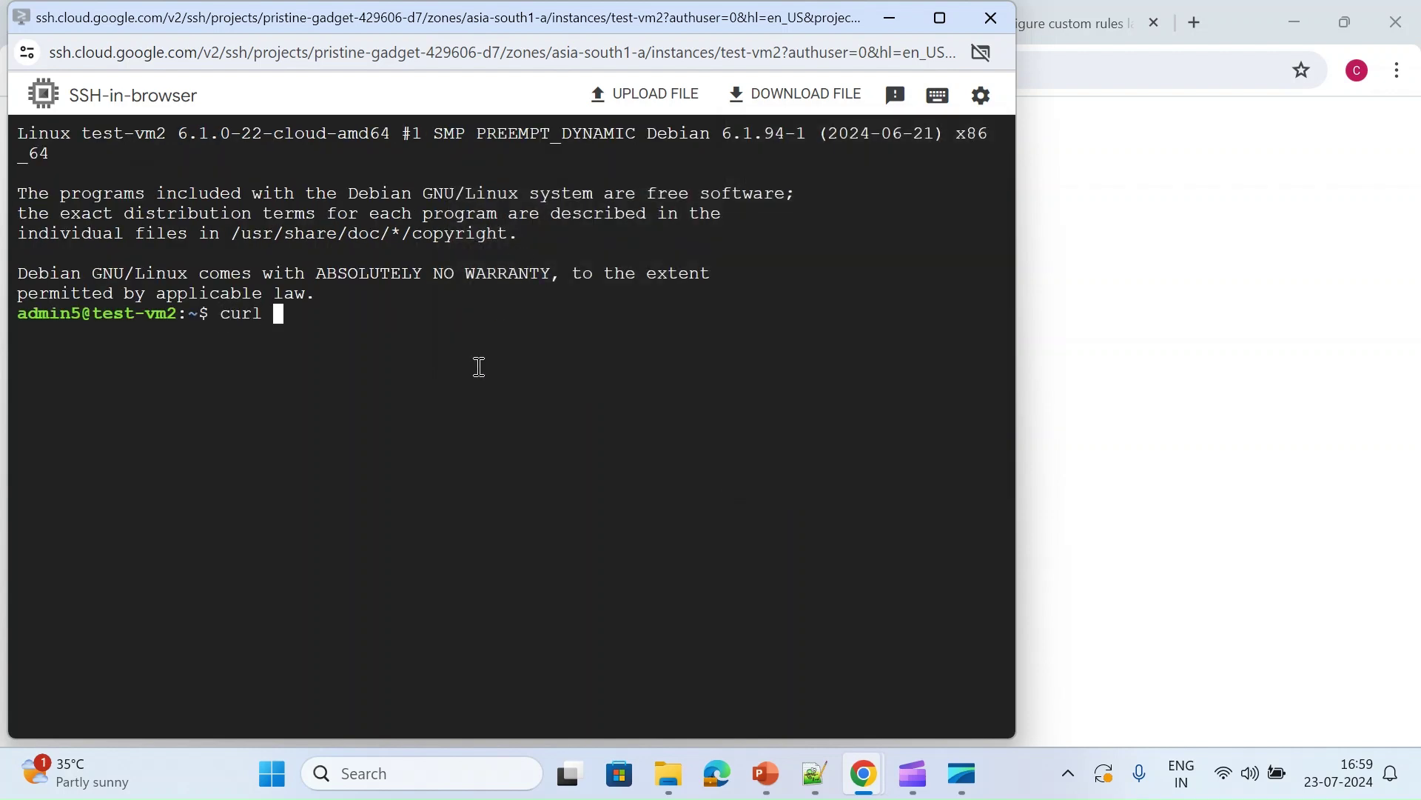
key(ctrl+v)
key(Return)
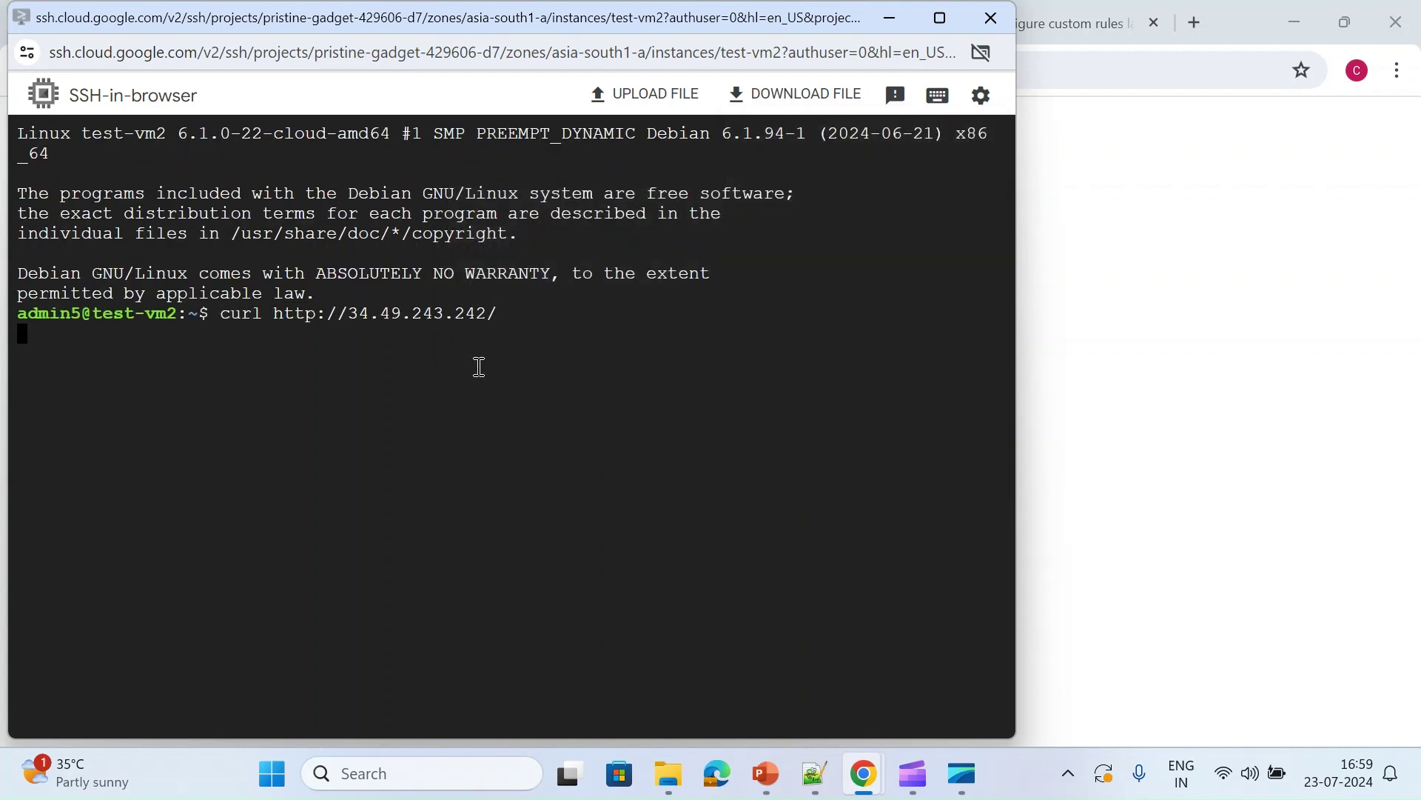
key(Up)
key(Return)
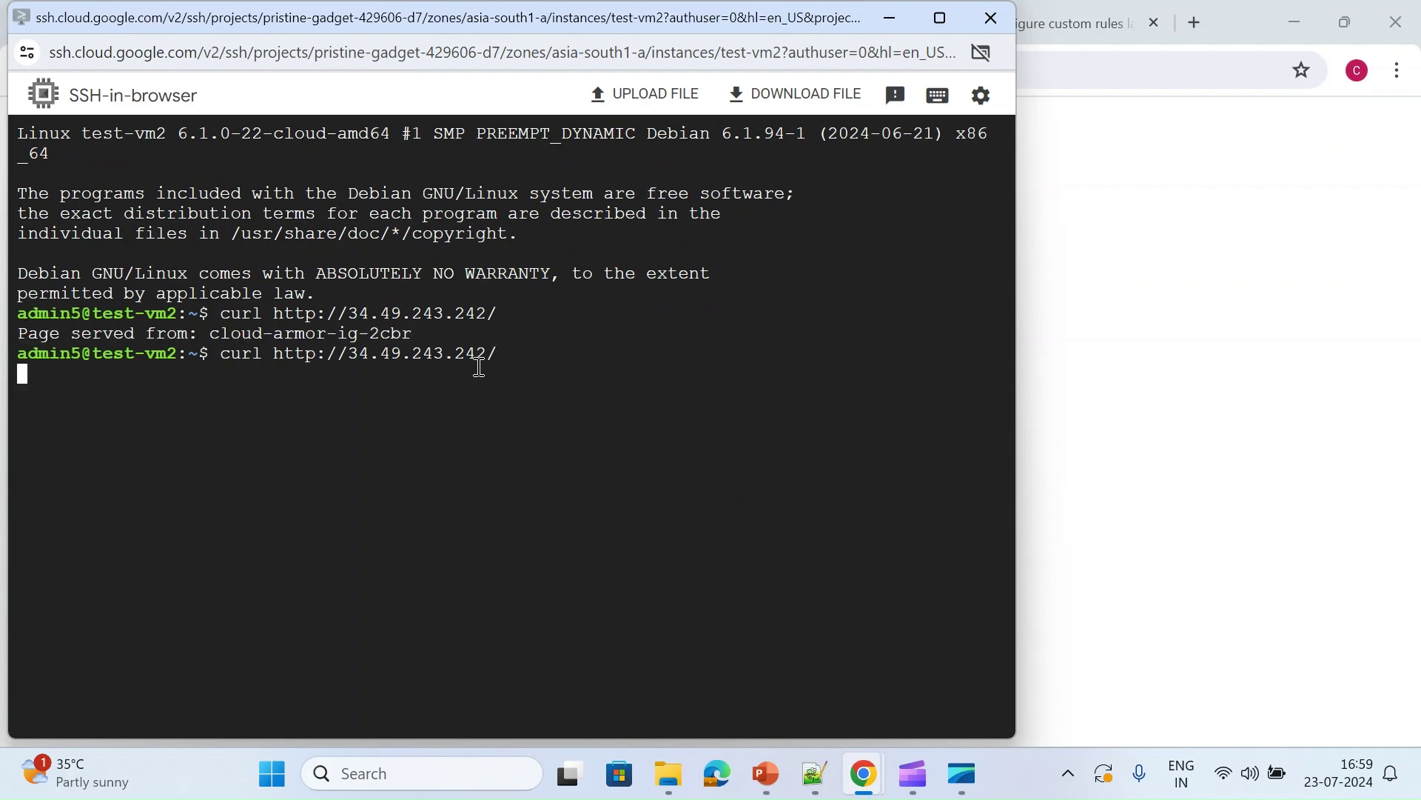
click(1110, 379)
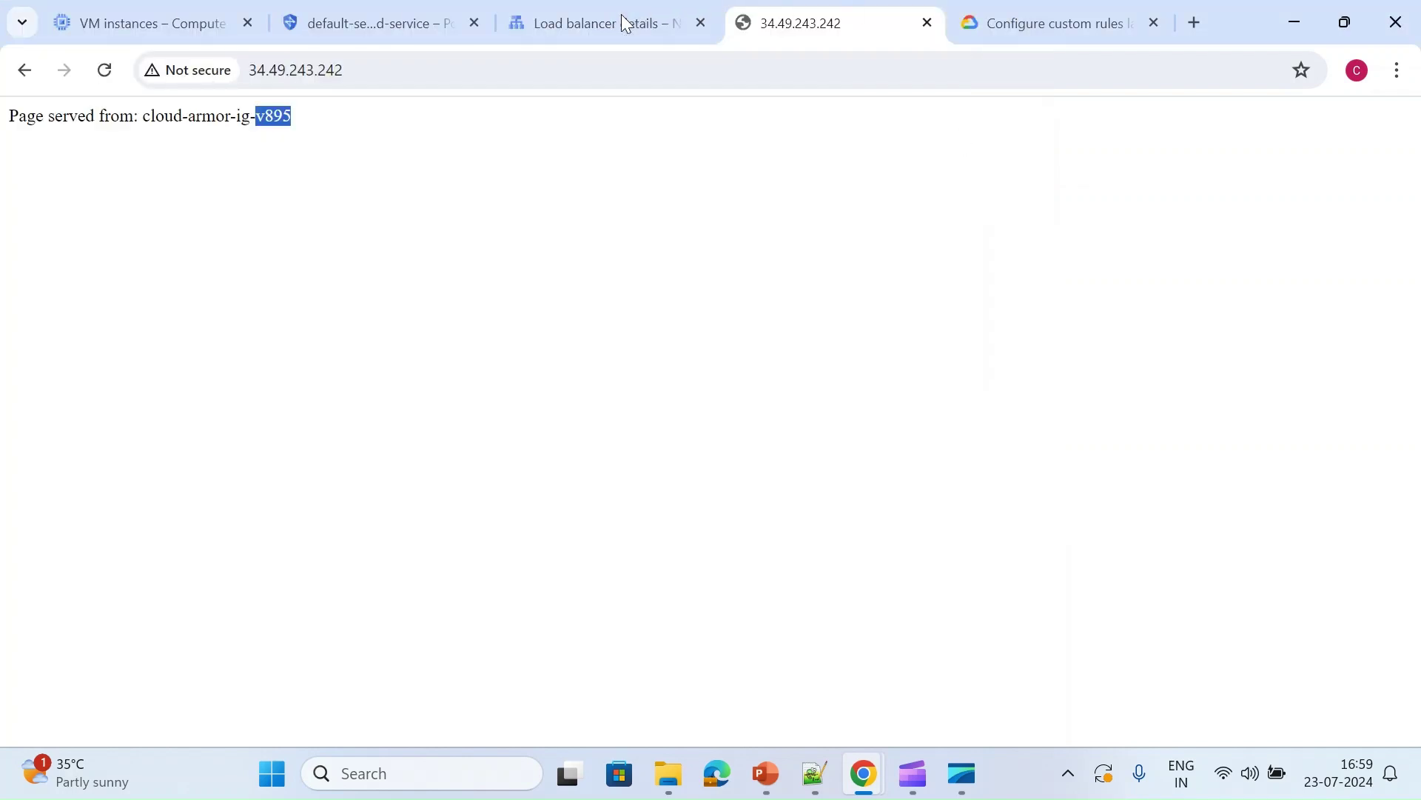
Check the logging setting of my-backend-service in the load balancer details
click(593, 68)
click(378, 305)
click(585, 9)
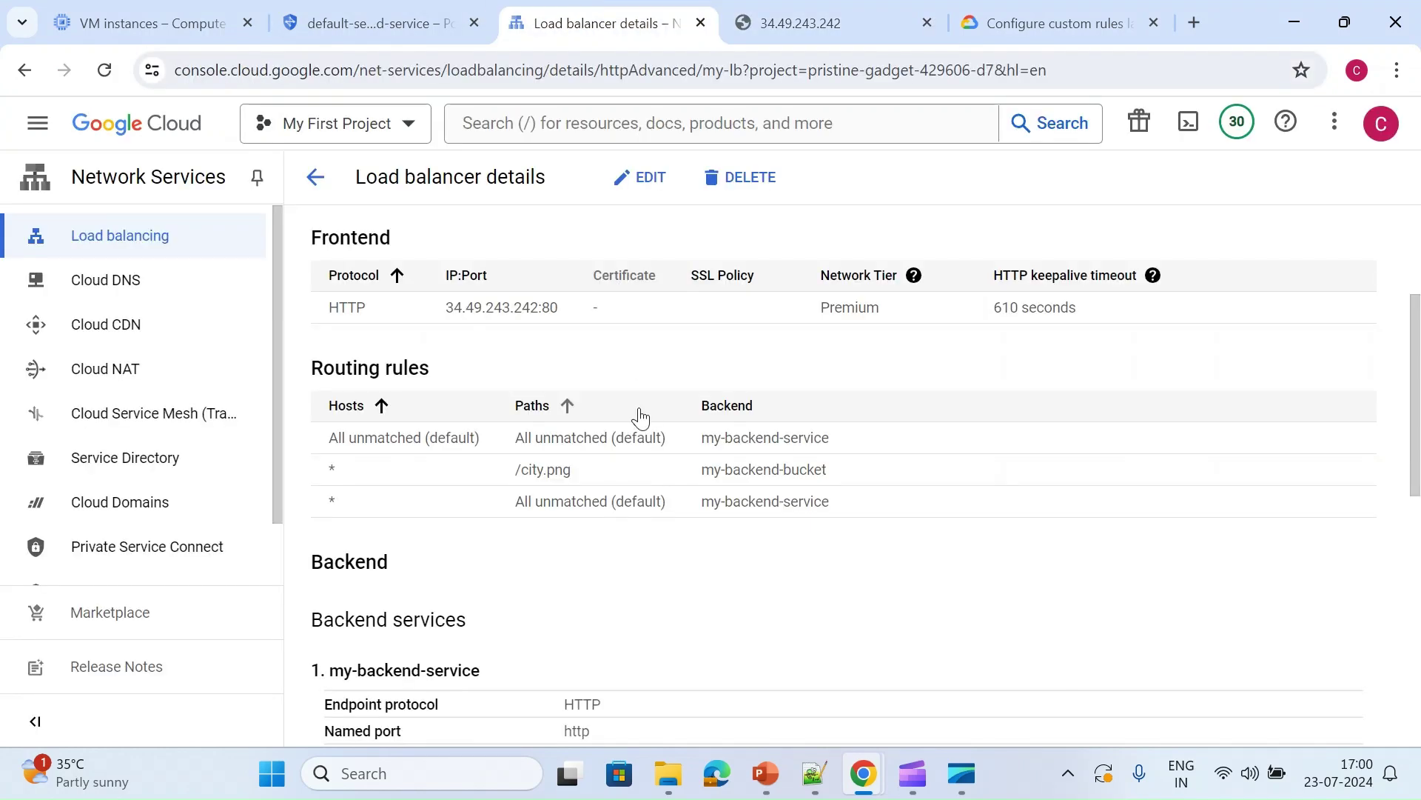
scroll(640, 418, down, 2)
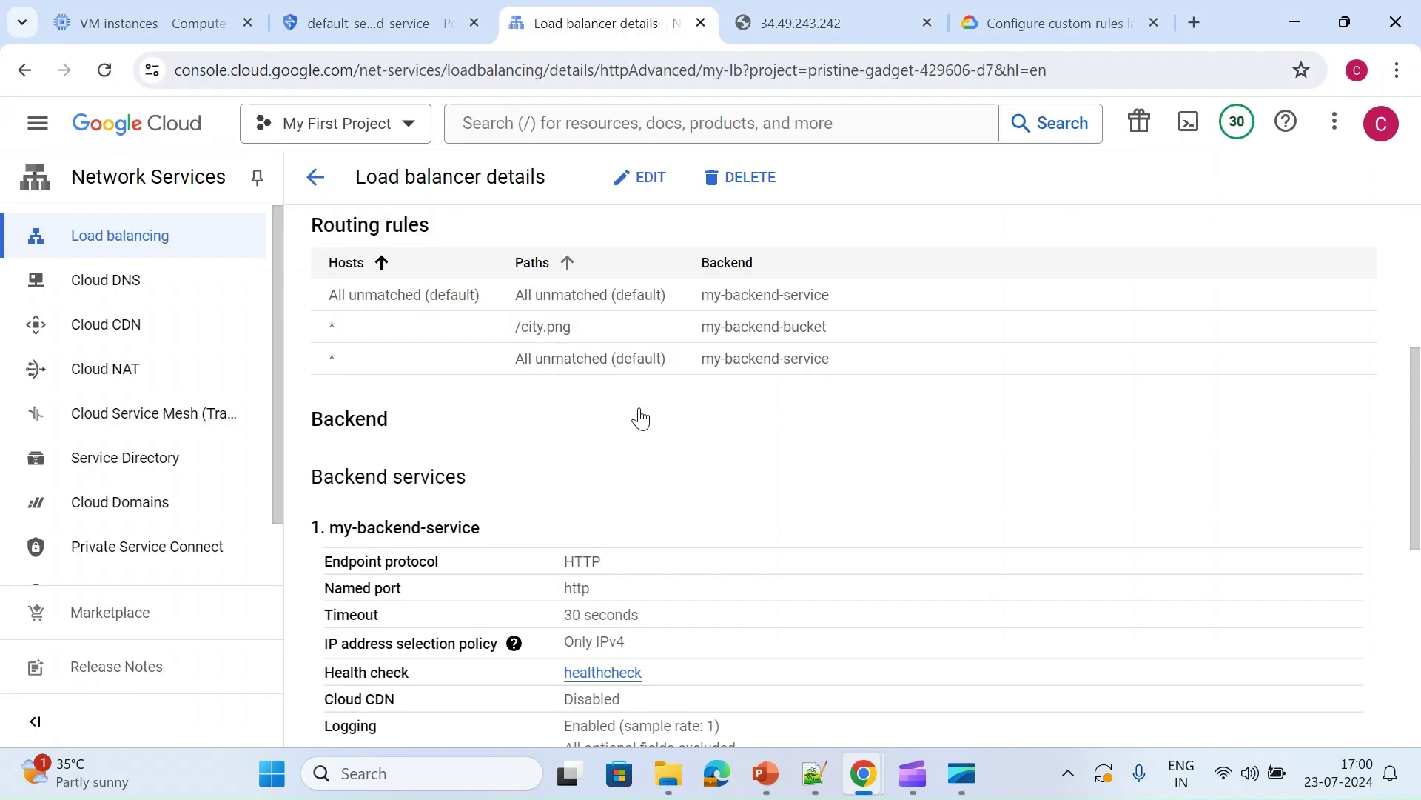
scroll(641, 412, down, 4)
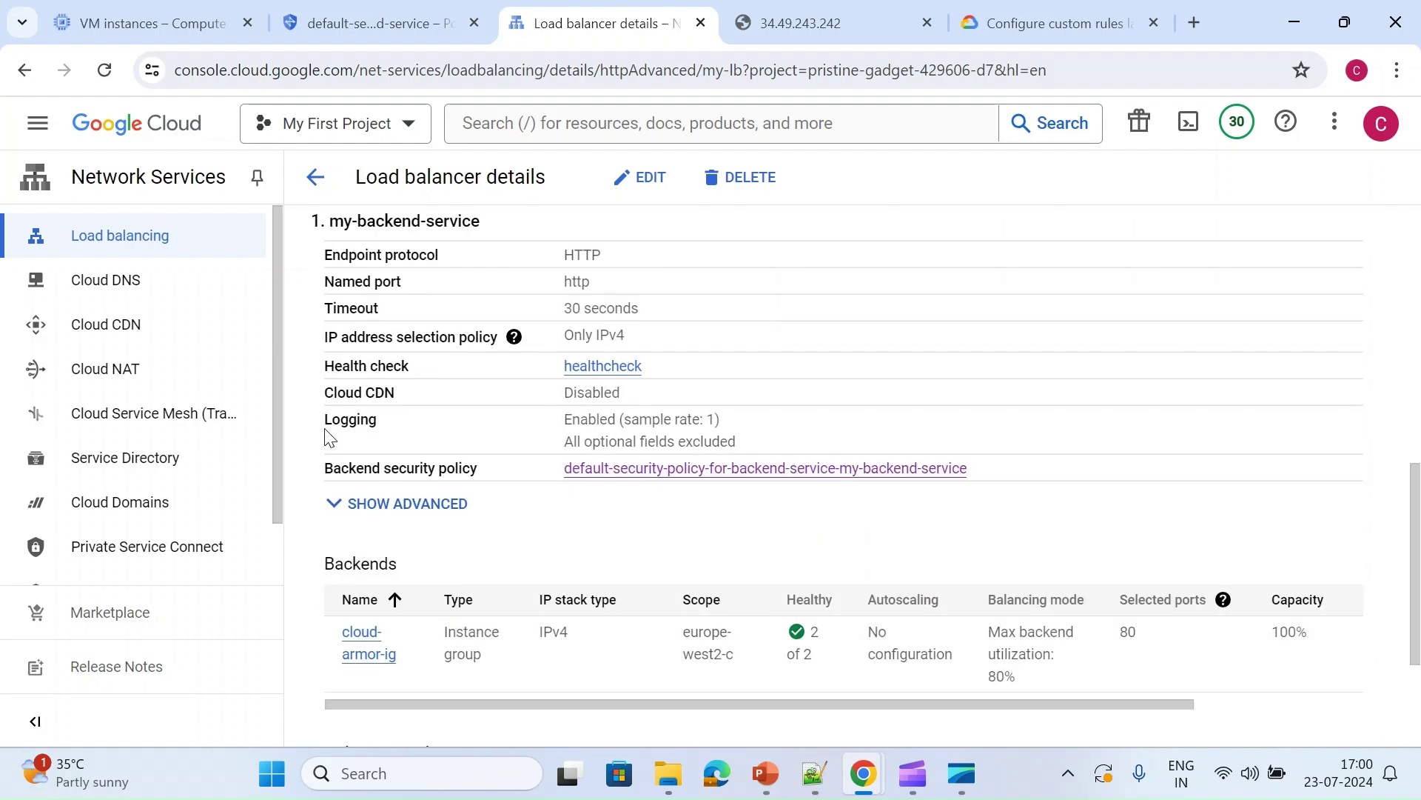
drag(325, 432, 753, 436)
click(753, 442)
Open the policy logs of default-security-policy-for-backend-service-my-backend-service in a new browser tab
click(362, 14)
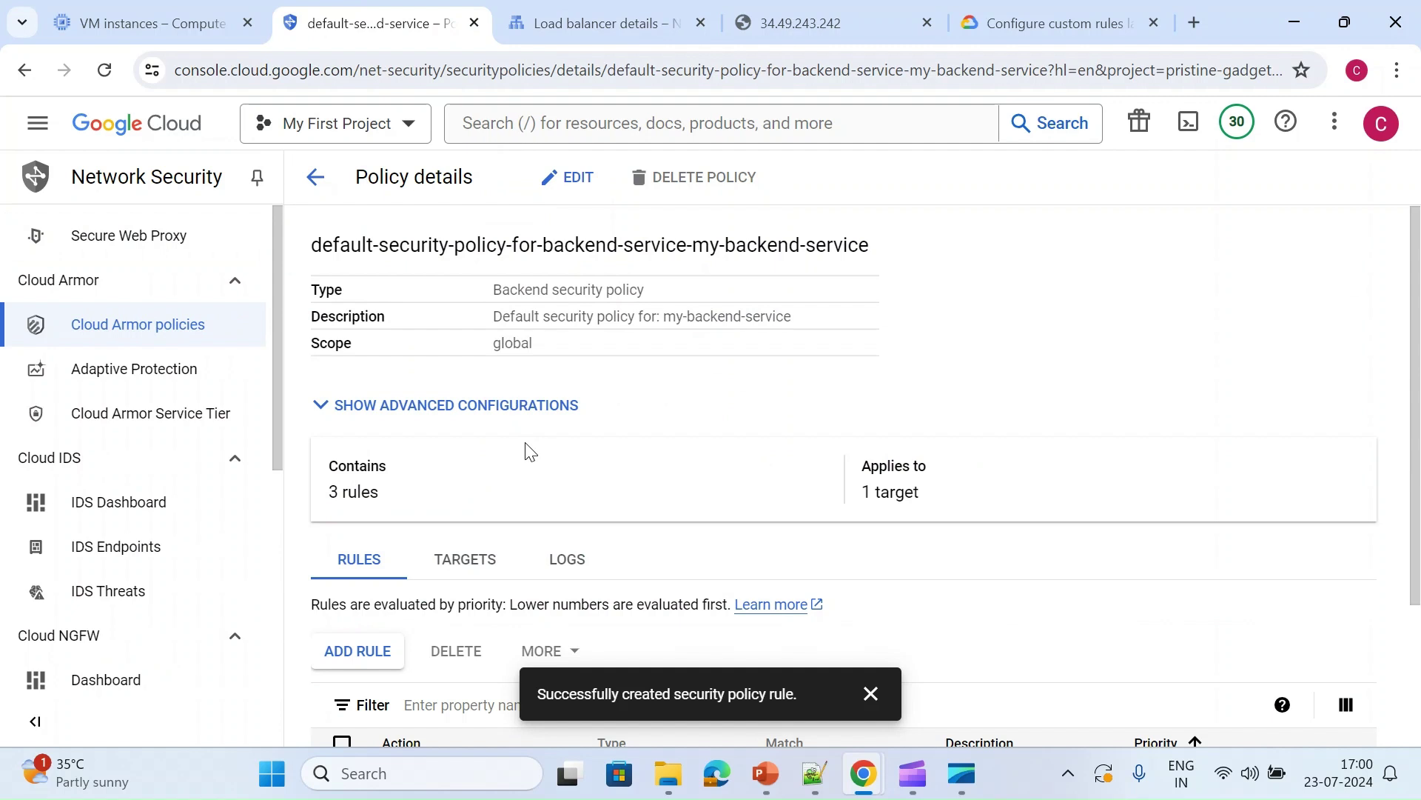
scroll(527, 451, down, 1)
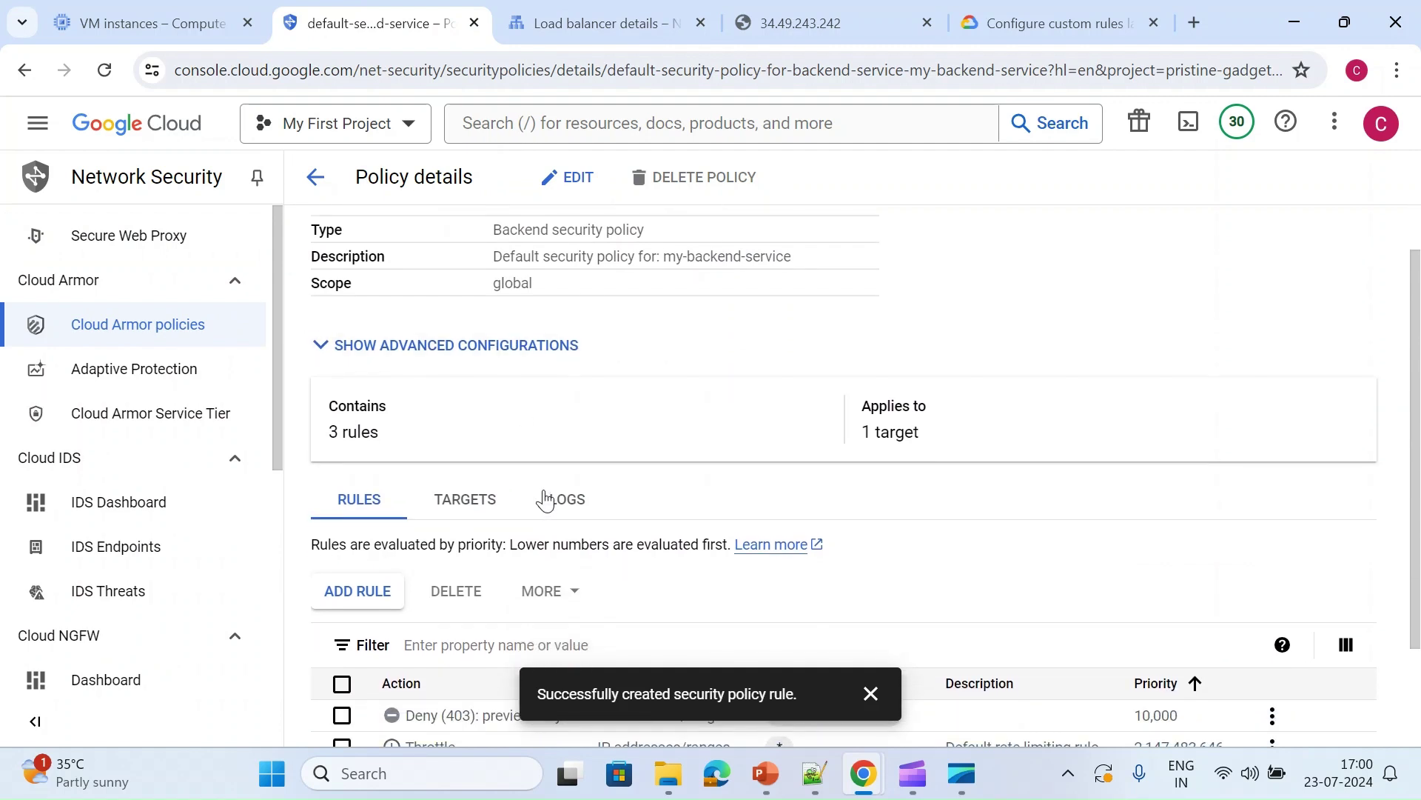
click(558, 494)
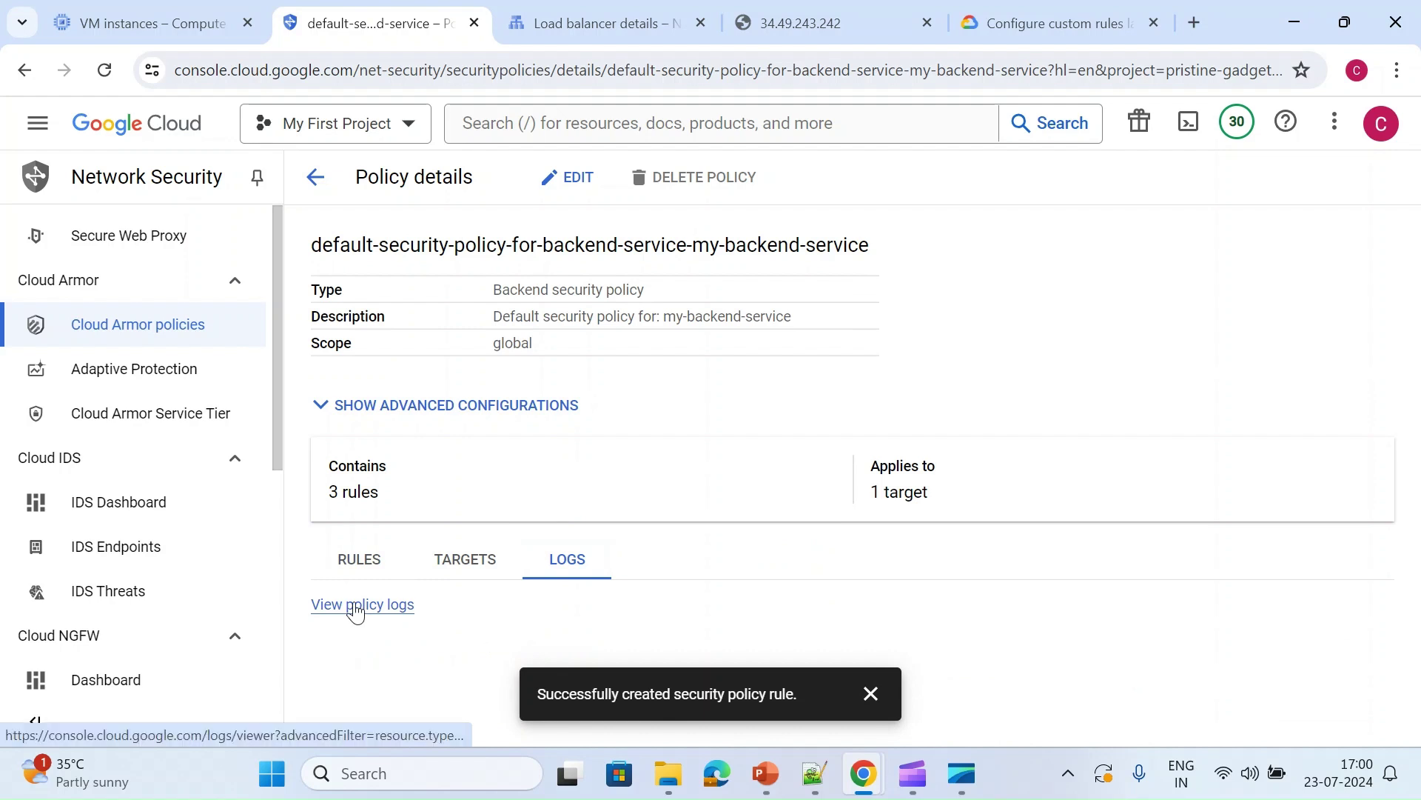
right_click(356, 609)
click(441, 387)
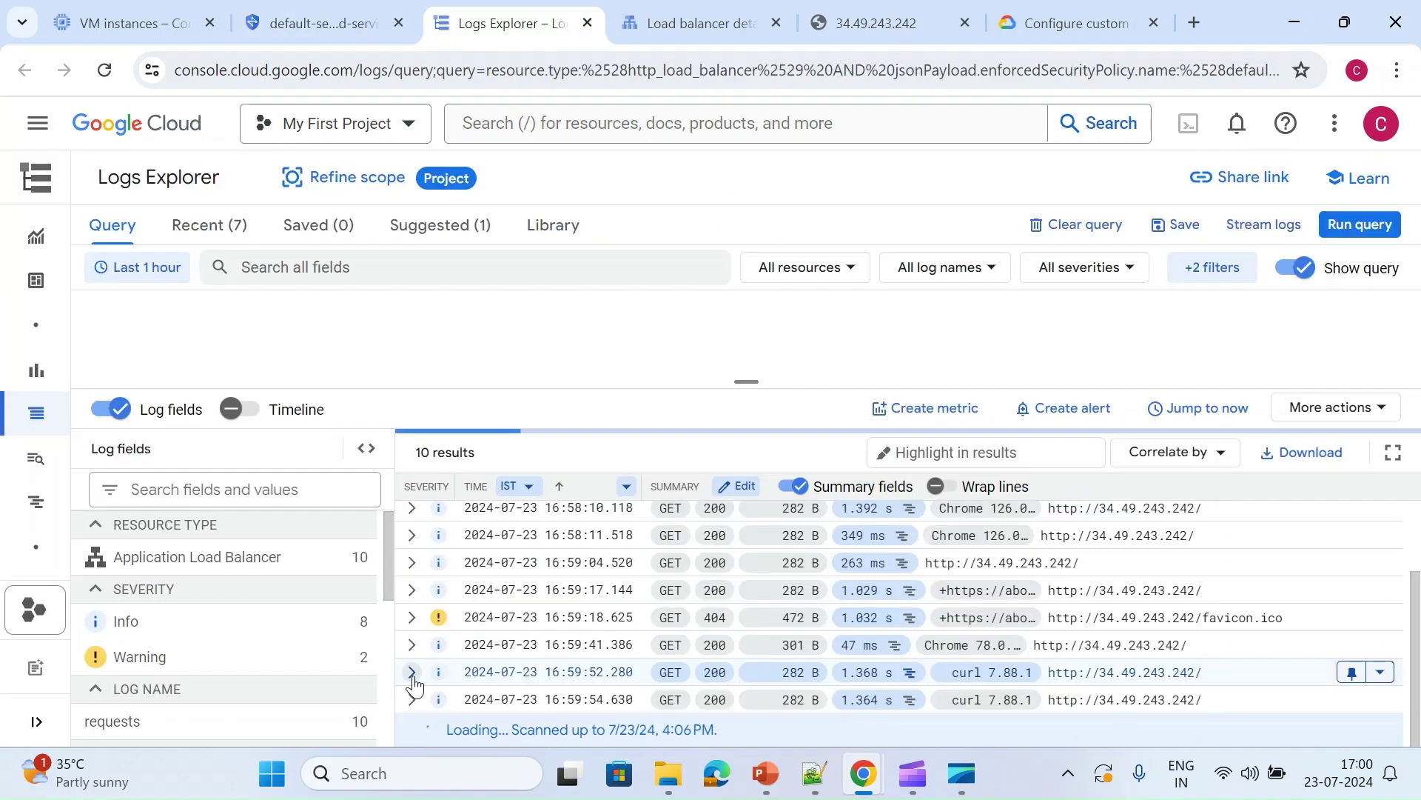
Expand the 16:59:52.280 curl log entry and examine its enforcedSecurityPolicy and rateLimitAction fields
key(ctrl+Tab)
scroll(415, 684, up, 5)
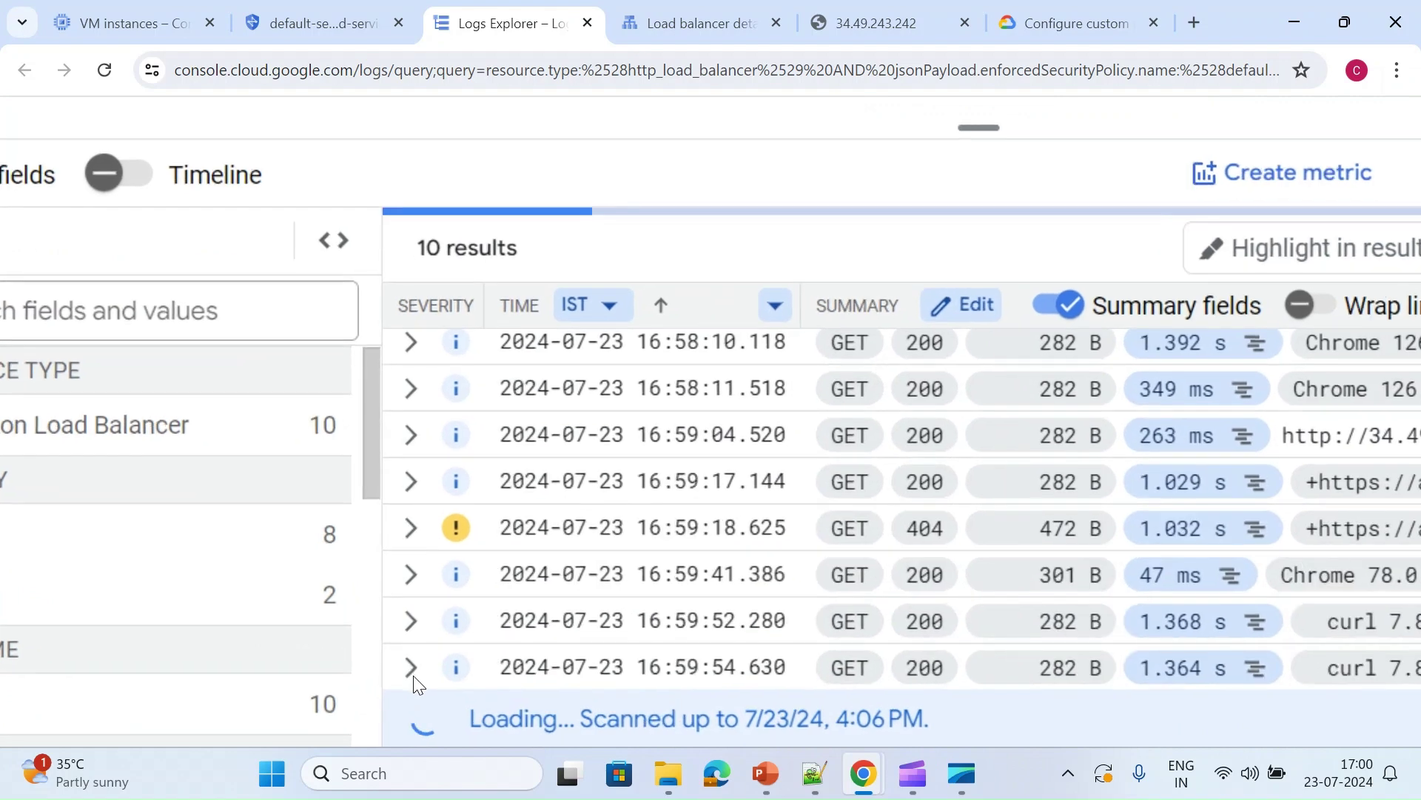
scroll(415, 681, right, 3)
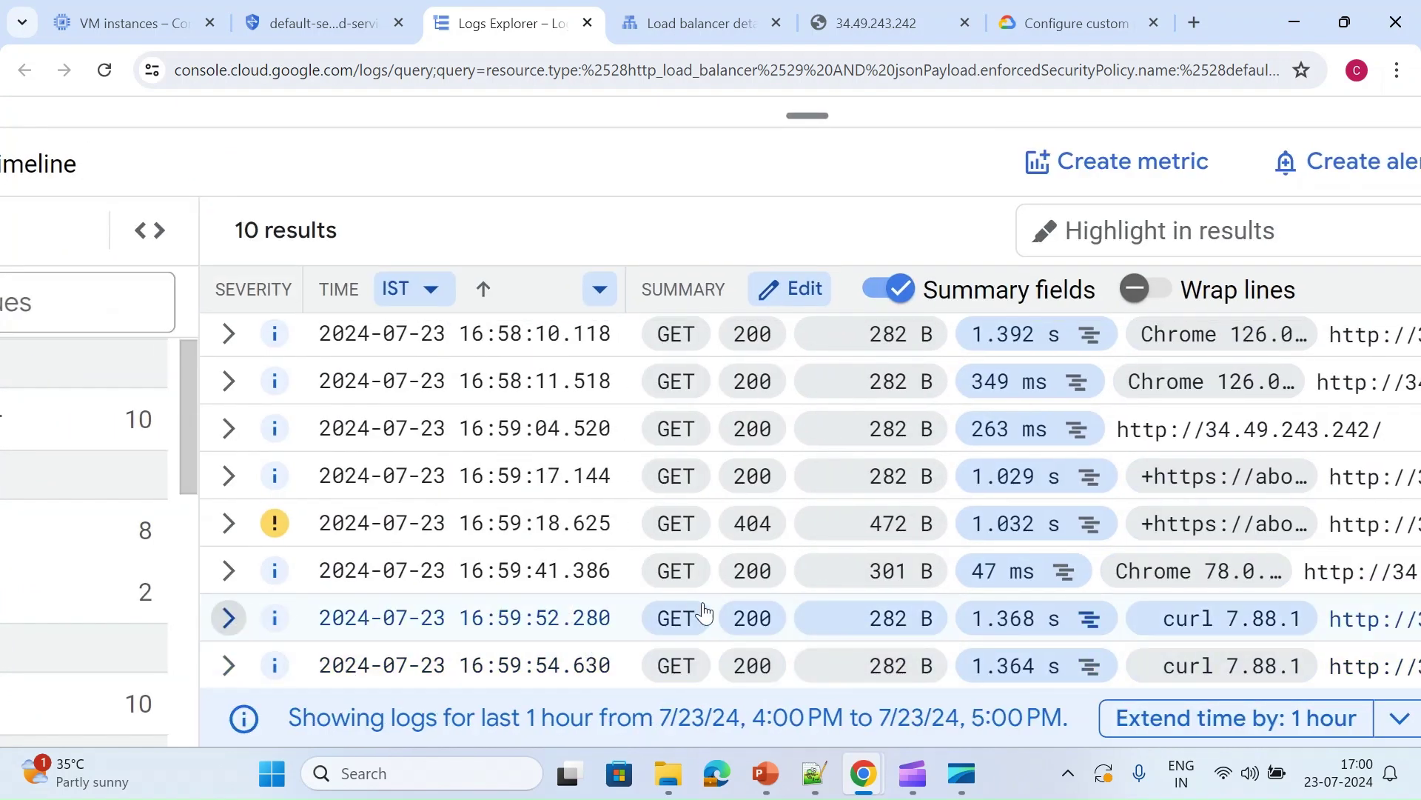
click(749, 619)
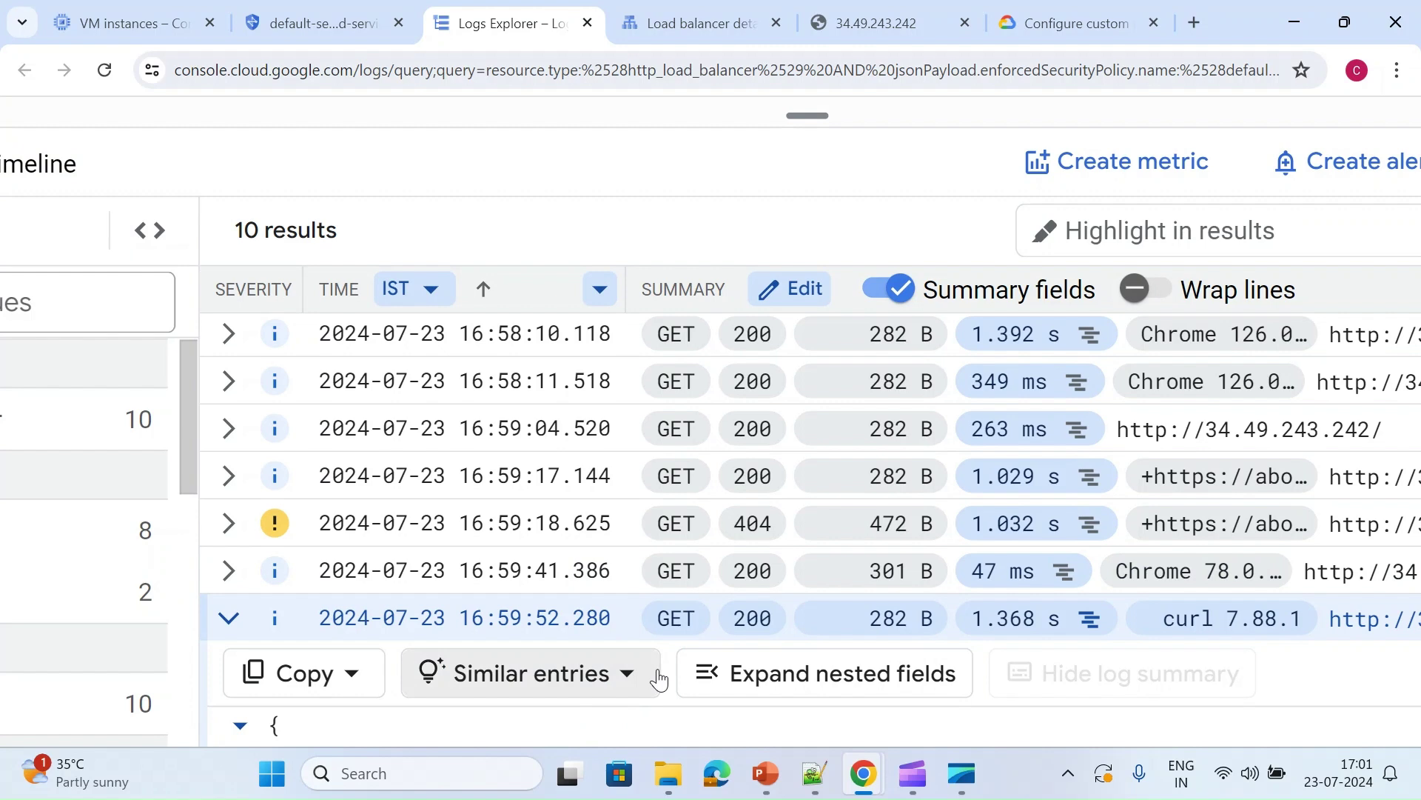
scroll(659, 678, down, 2)
scroll(659, 679, down, 3)
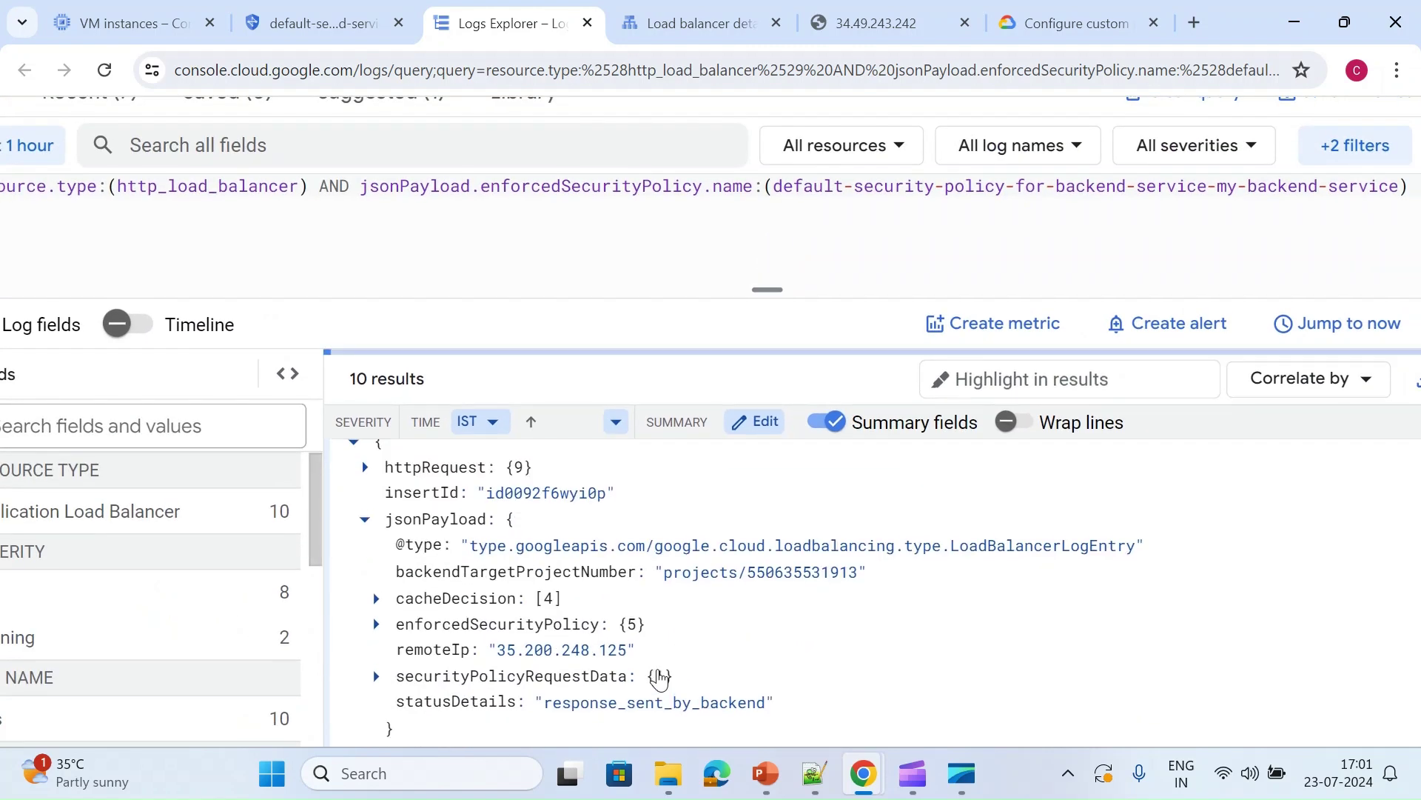
scroll(659, 678, down, 1)
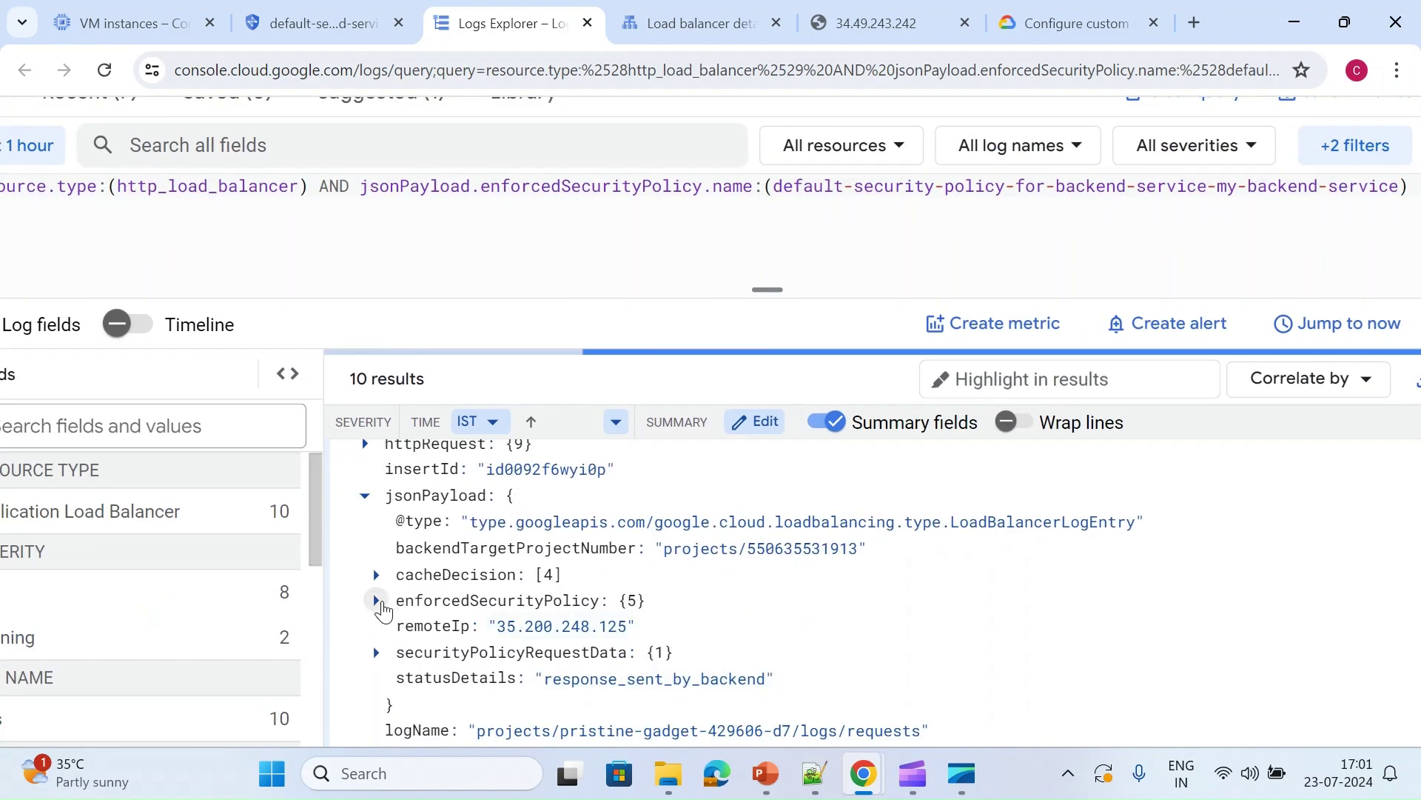
click(378, 603)
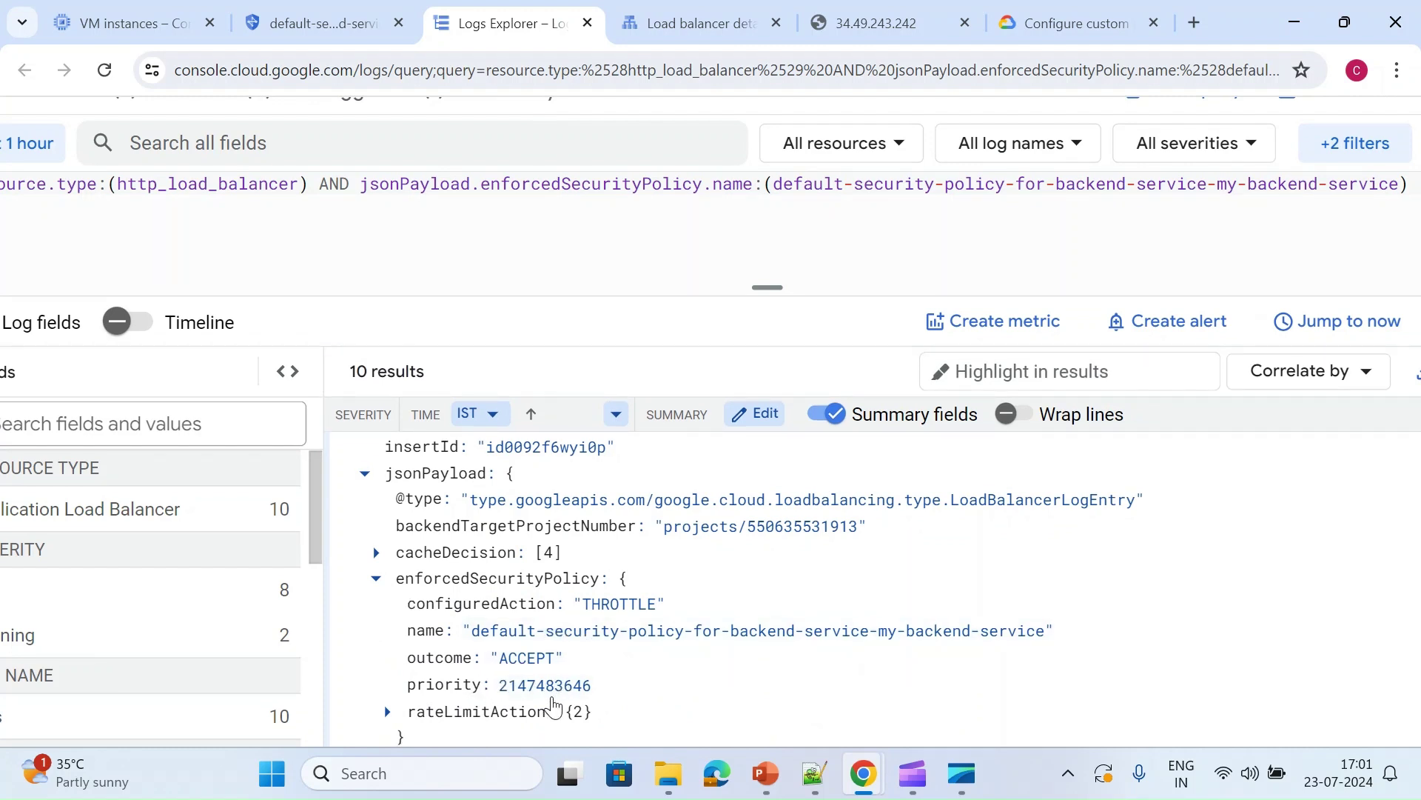
scroll(550, 703, down, 4)
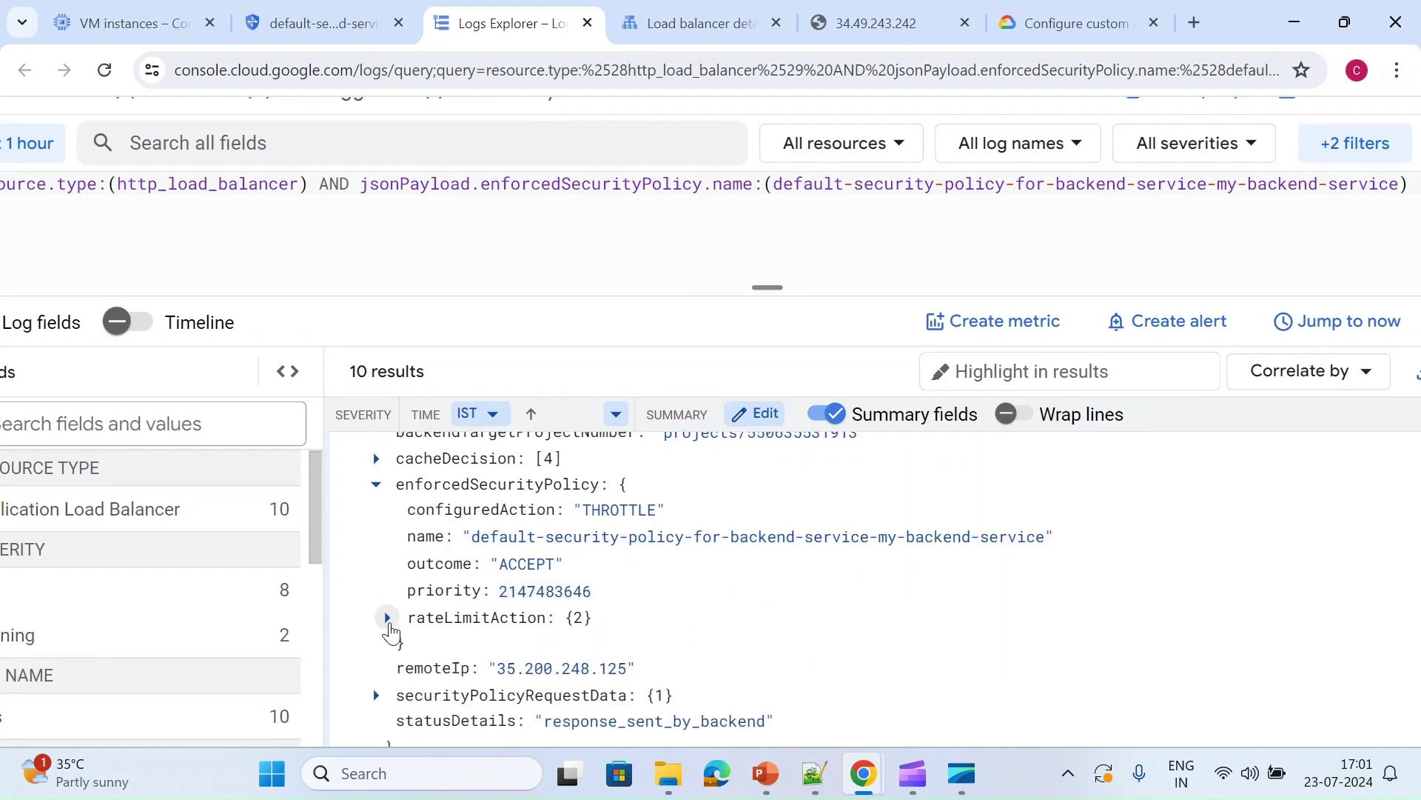
click(387, 619)
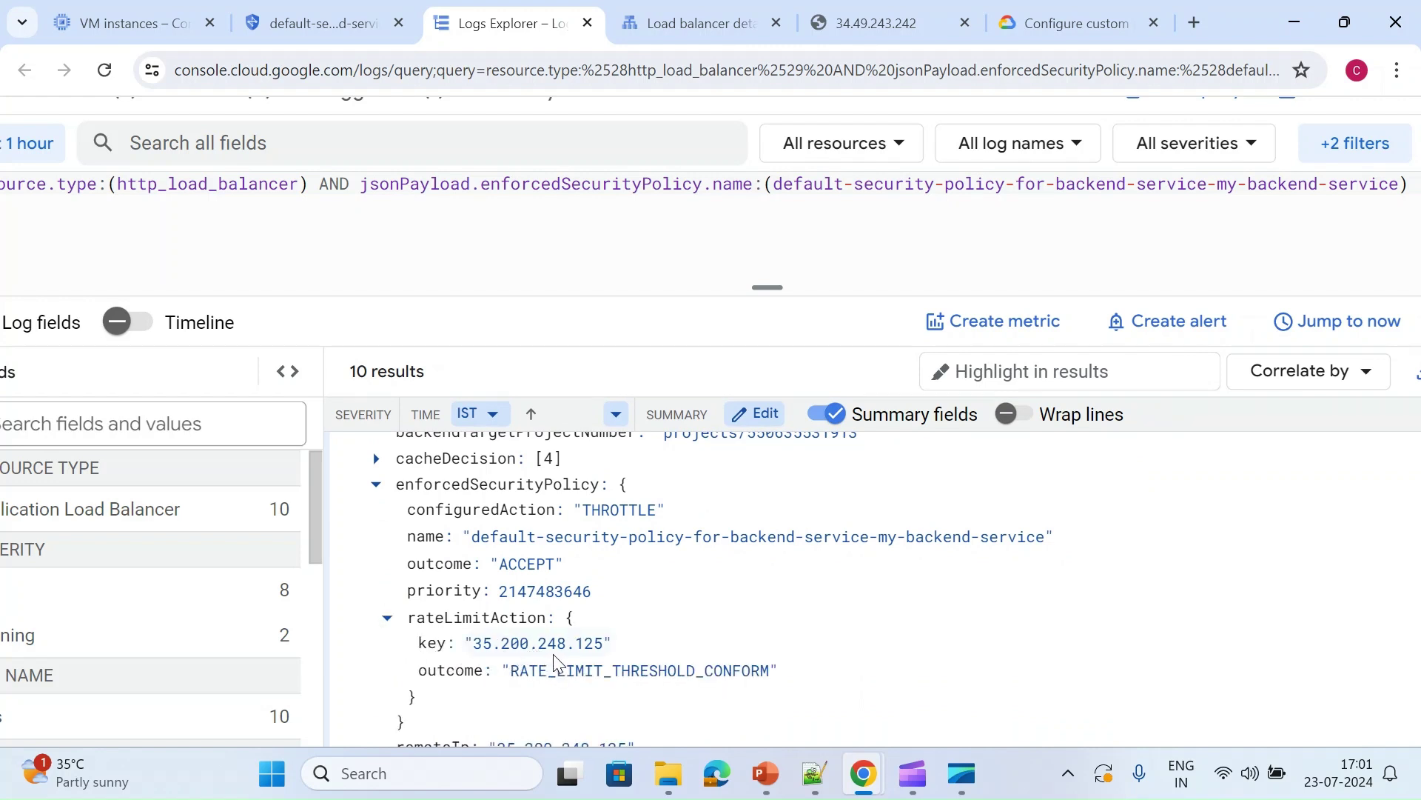
Compare the rateLimitAction key in the log entry with test-vm2's external IP in the VM instances list
click(158, 6)
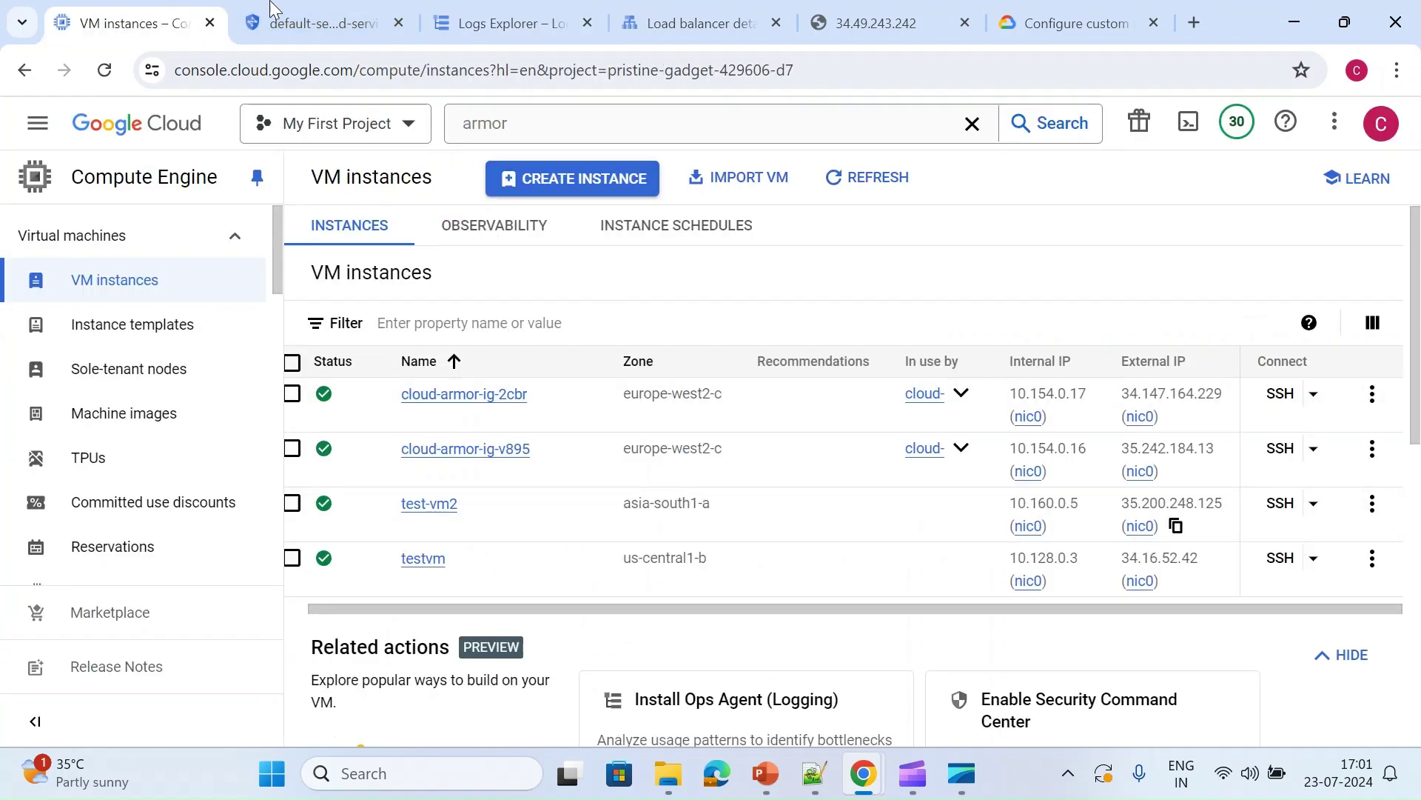
click(476, 24)
scroll(518, 637, down, 2)
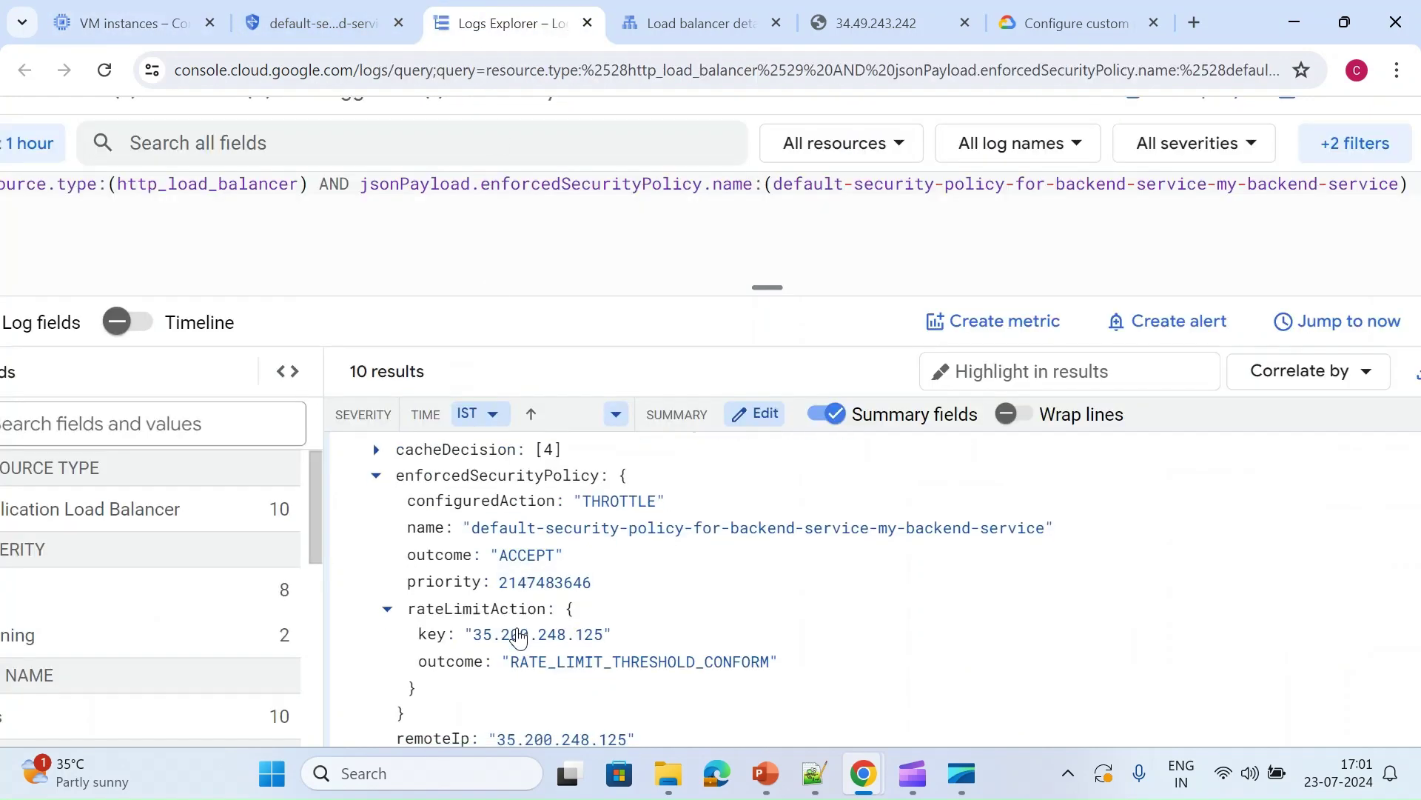
Expand securityPolicyRequestData and remoteIpInfo in the log entry, and review its enforcedSecurityPolicy section again
scroll(518, 637, down, 2)
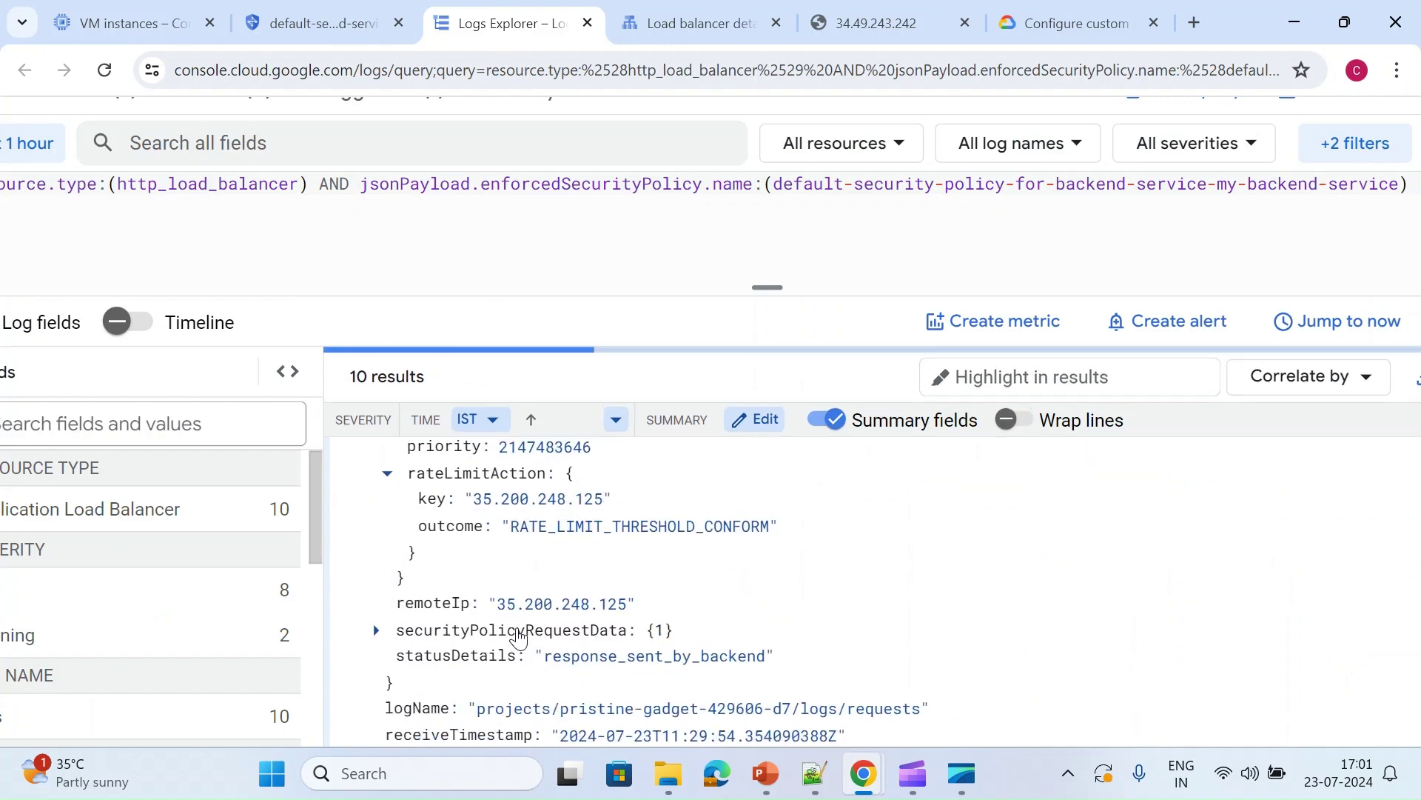
scroll(510, 626, down, 1)
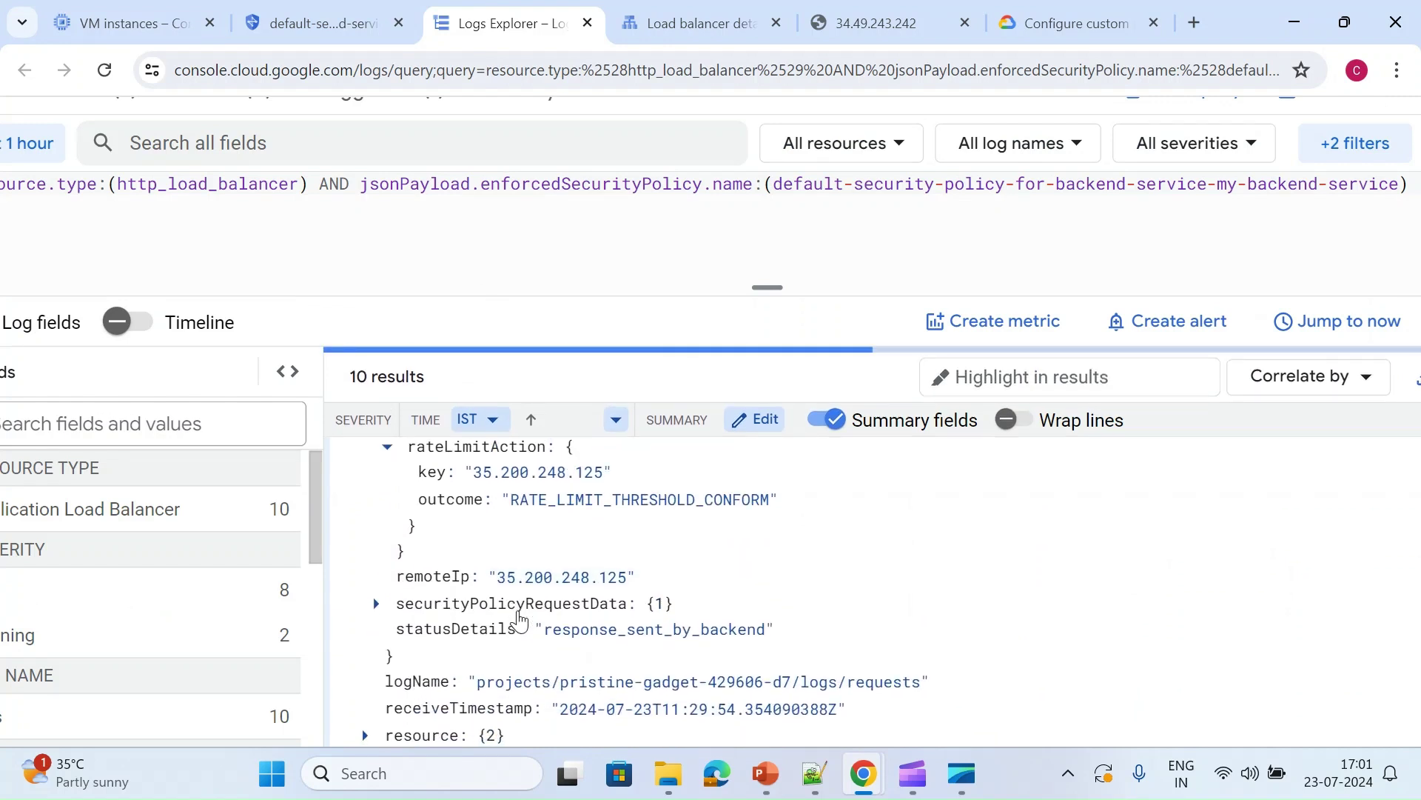
click(473, 601)
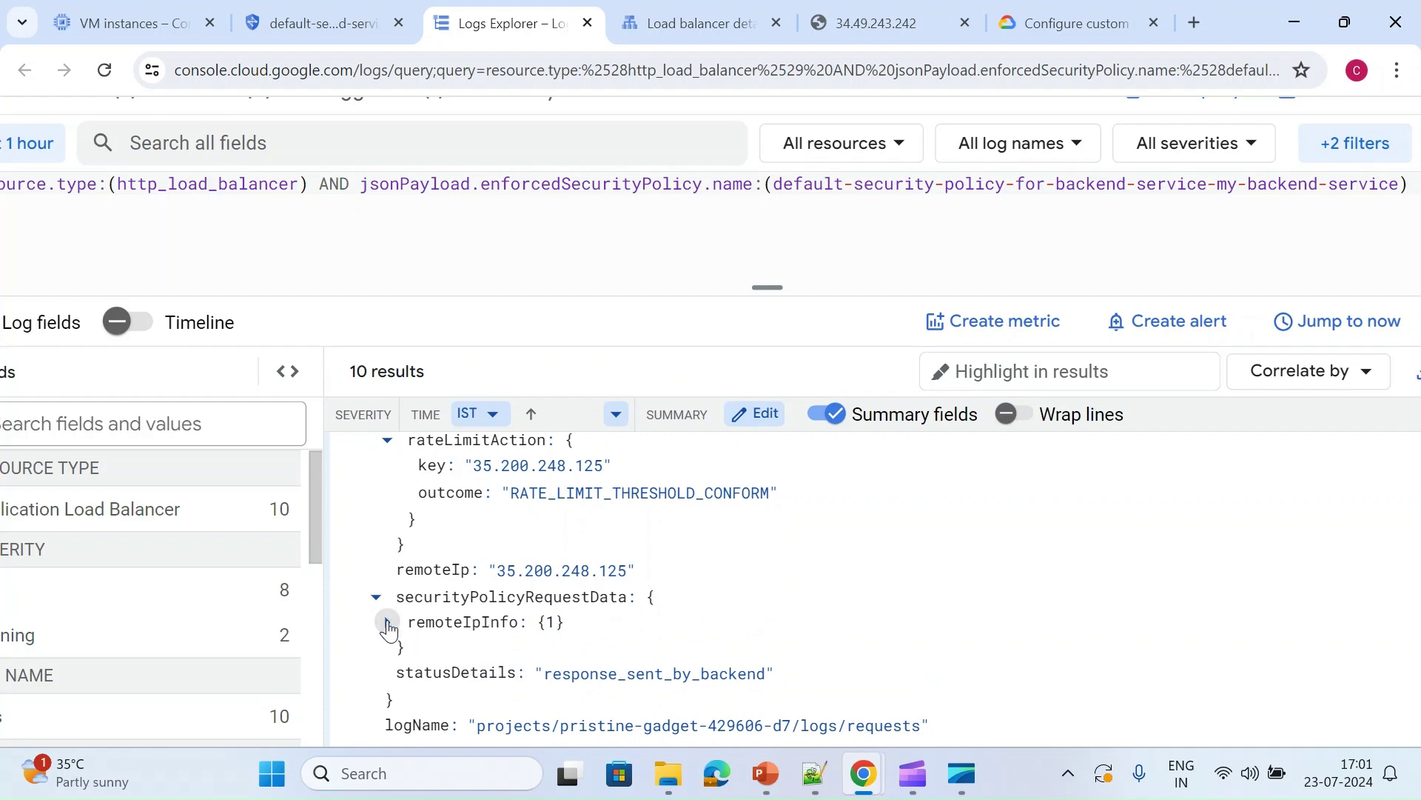
click(388, 623)
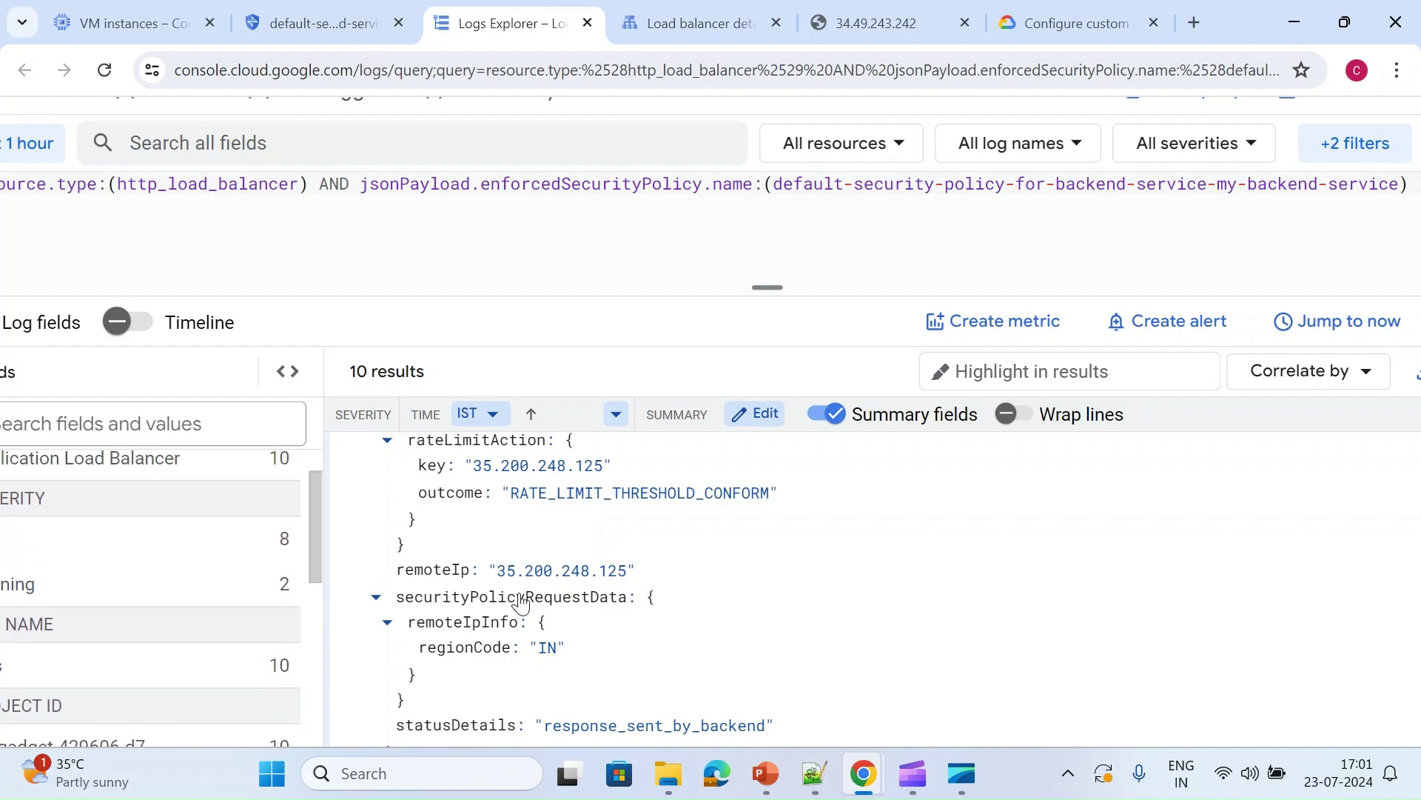
scroll(517, 599, up, 1)
scroll(516, 635, up, 3)
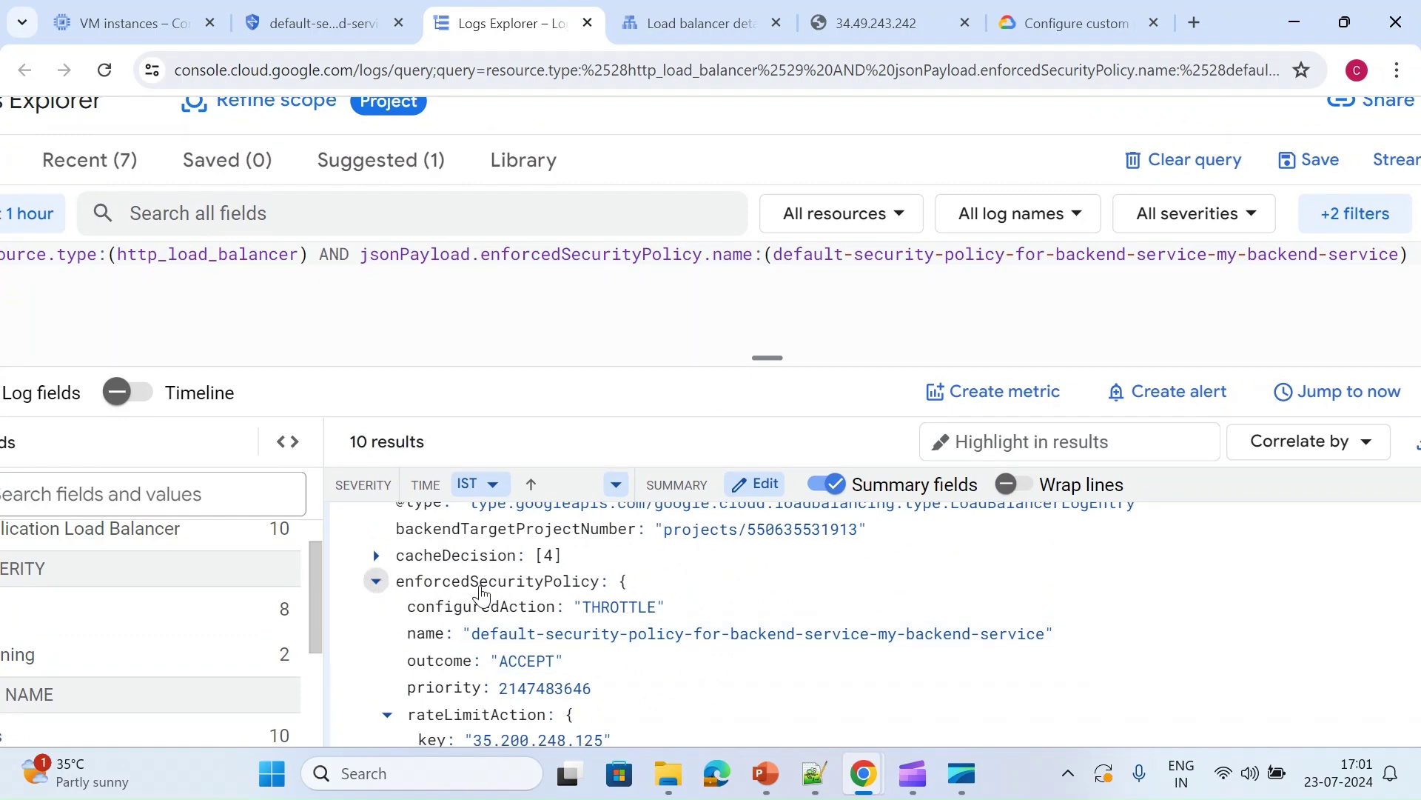
click(476, 589)
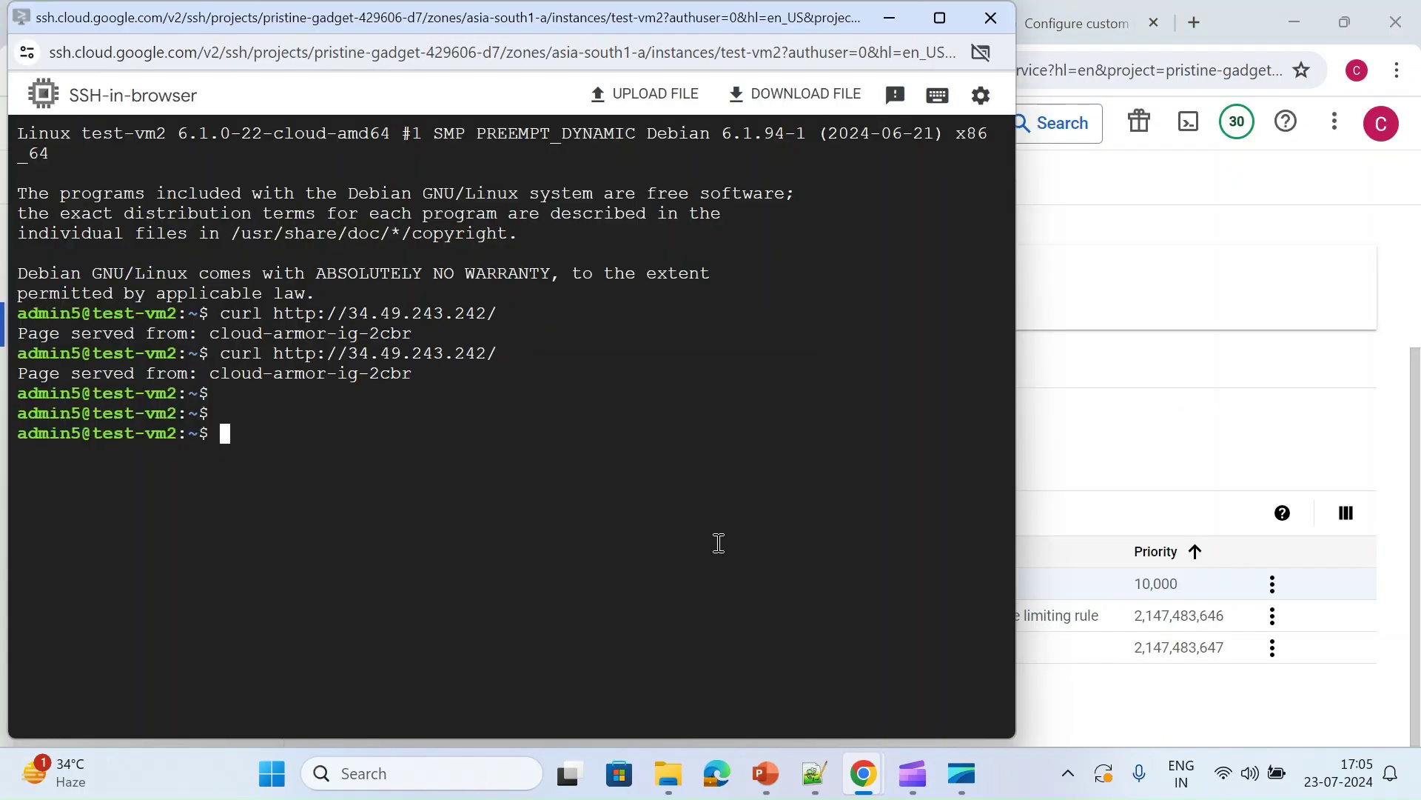
key(Up)
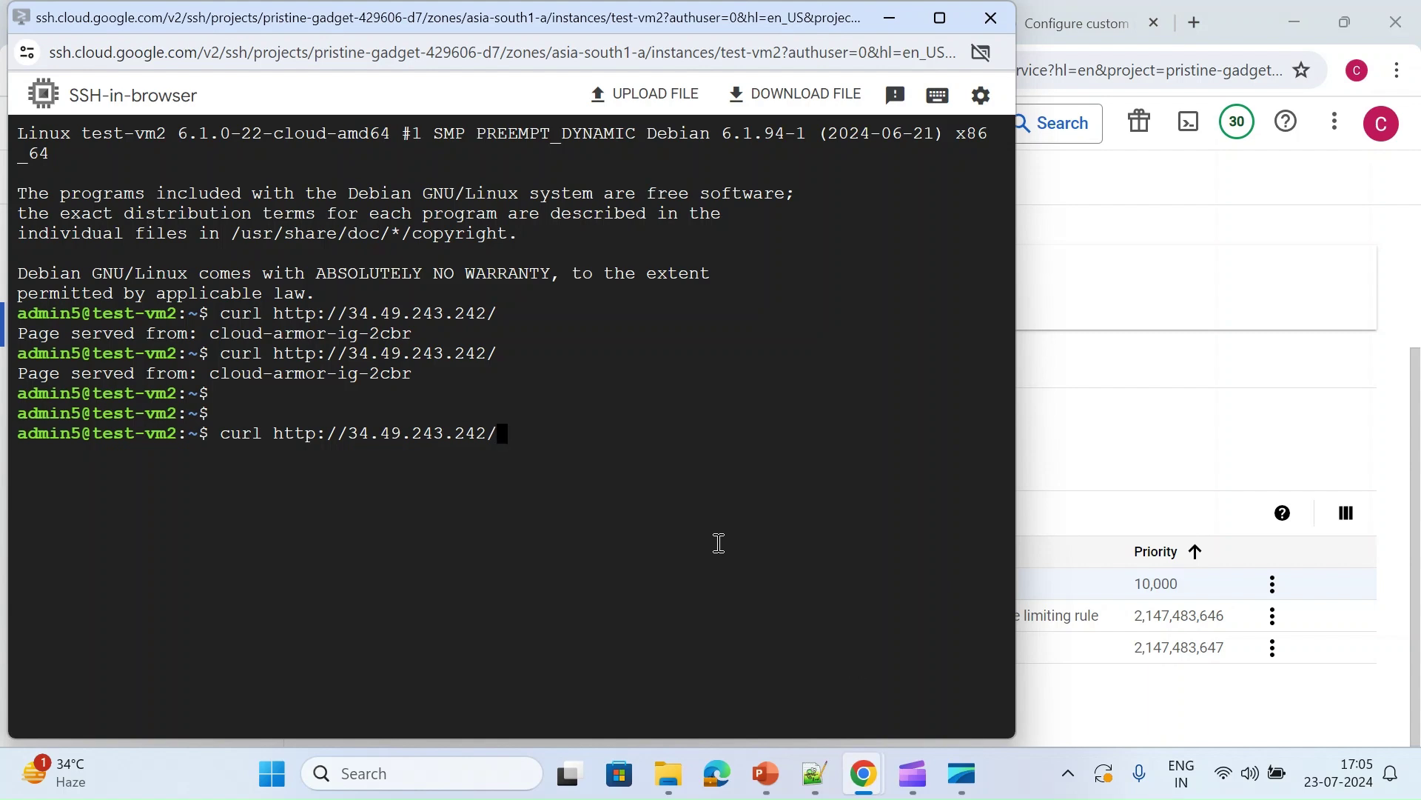
key(Return)
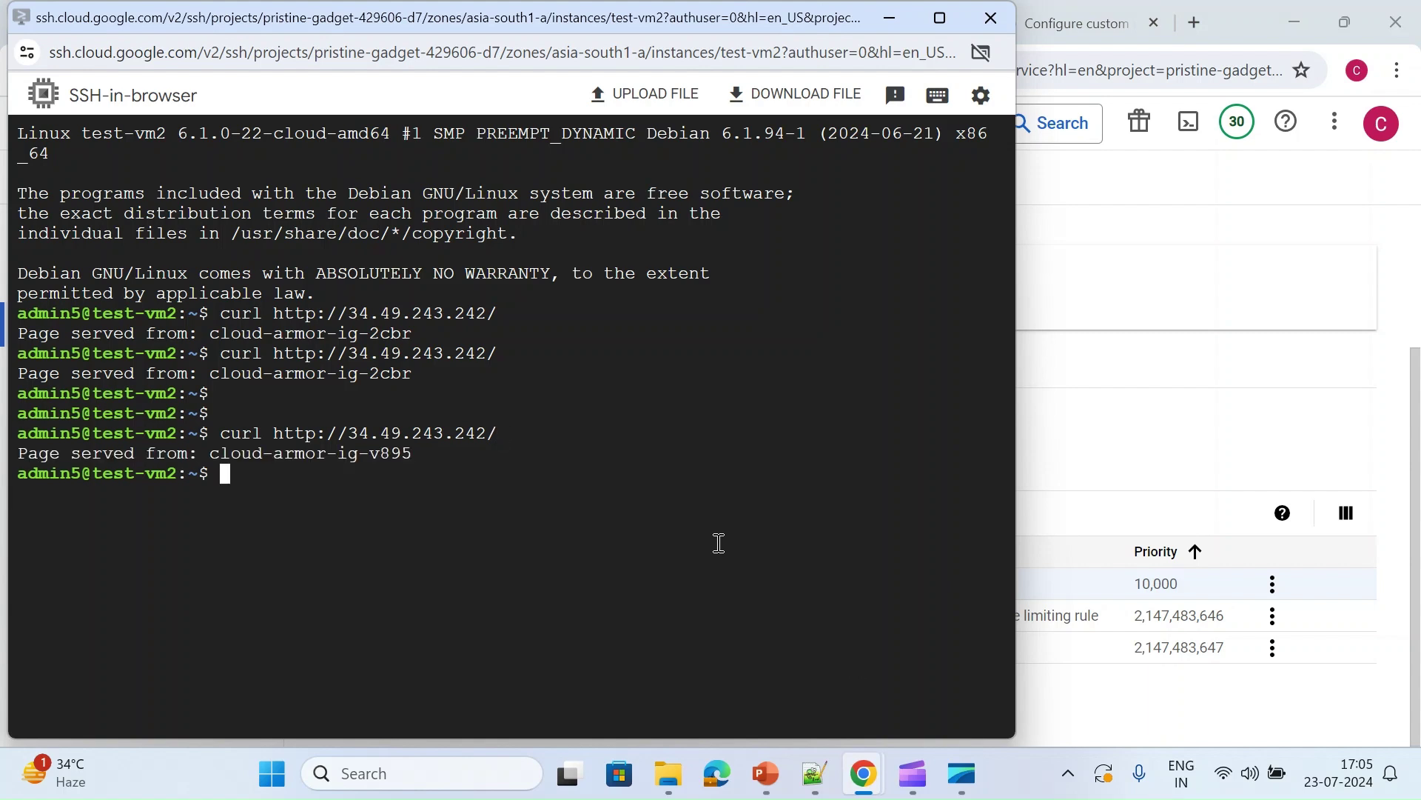
key(Up)
key(Return)
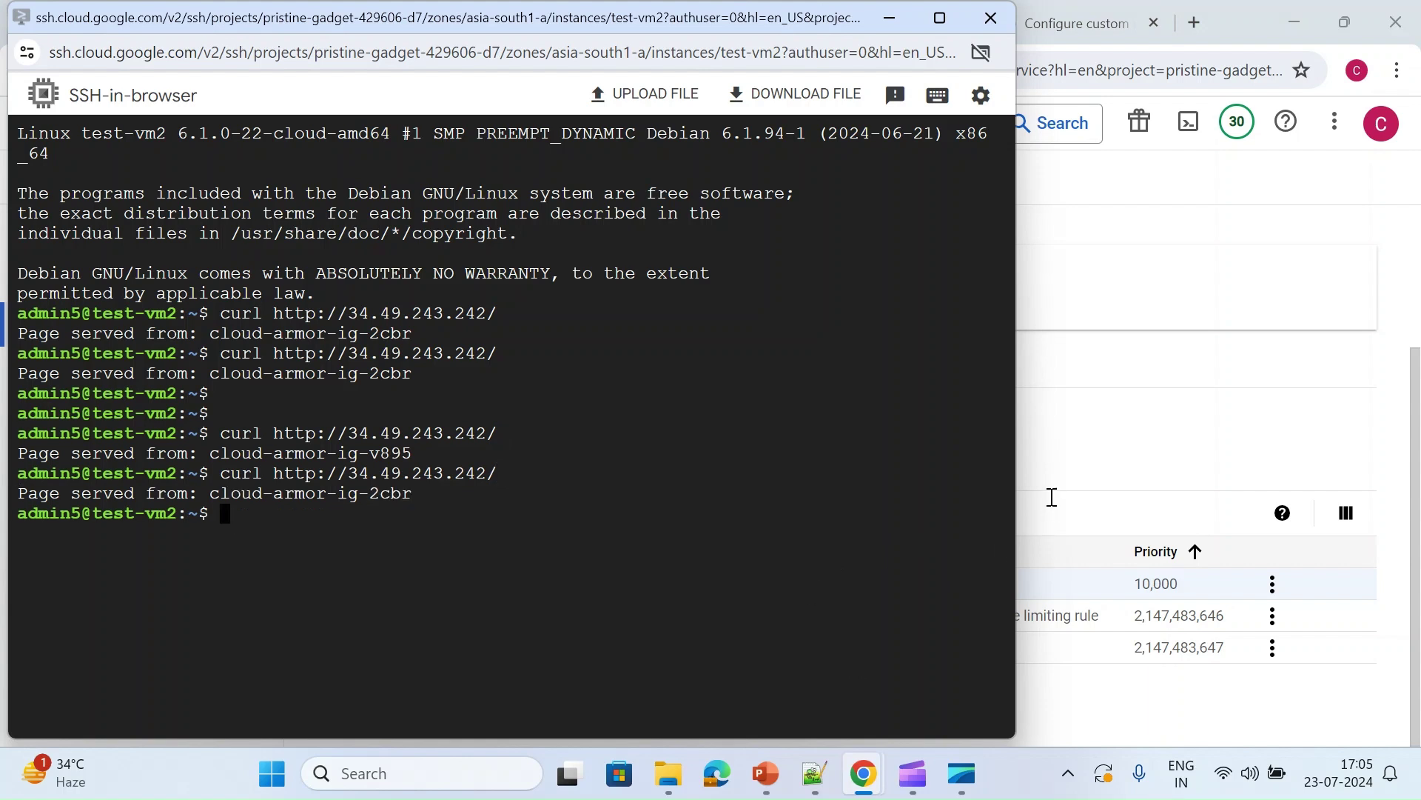
Expand the 17:05:32.874 curl entry in Logs Explorer and examine its enforcedSecurityPolicy field
click(1087, 410)
click(503, 23)
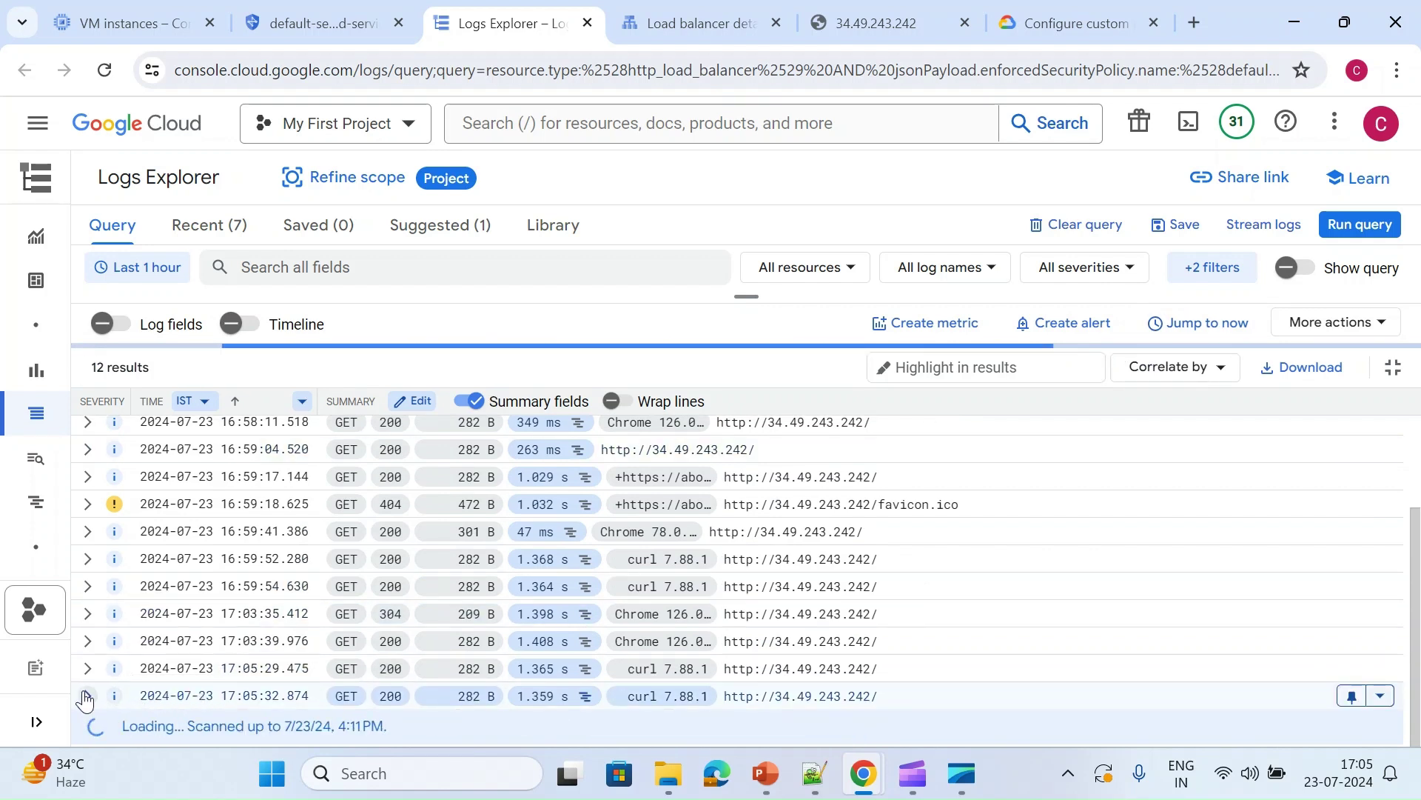
click(279, 692)
scroll(267, 659, down, 3)
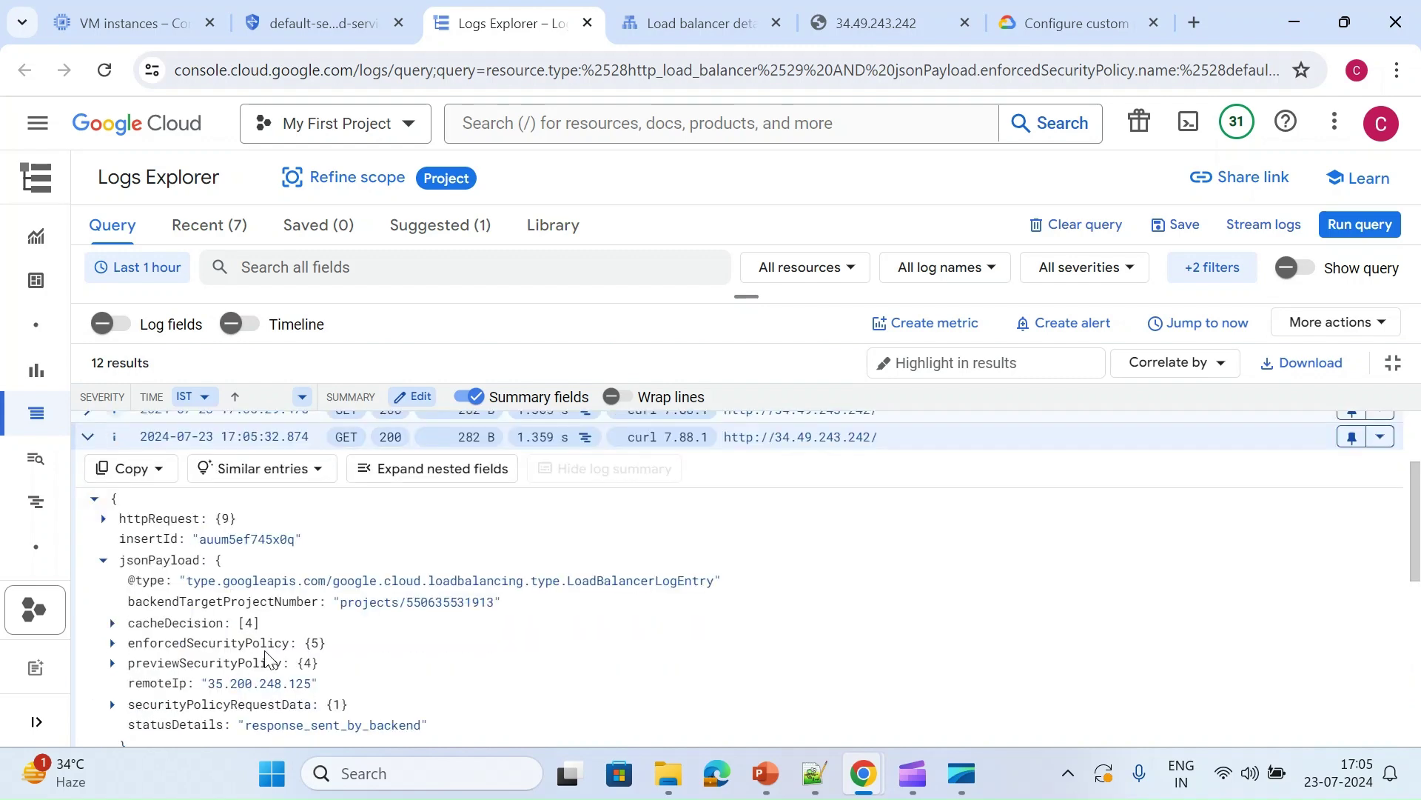
scroll(266, 659, down, 2)
ctrl+scroll(266, 659, up, 3)
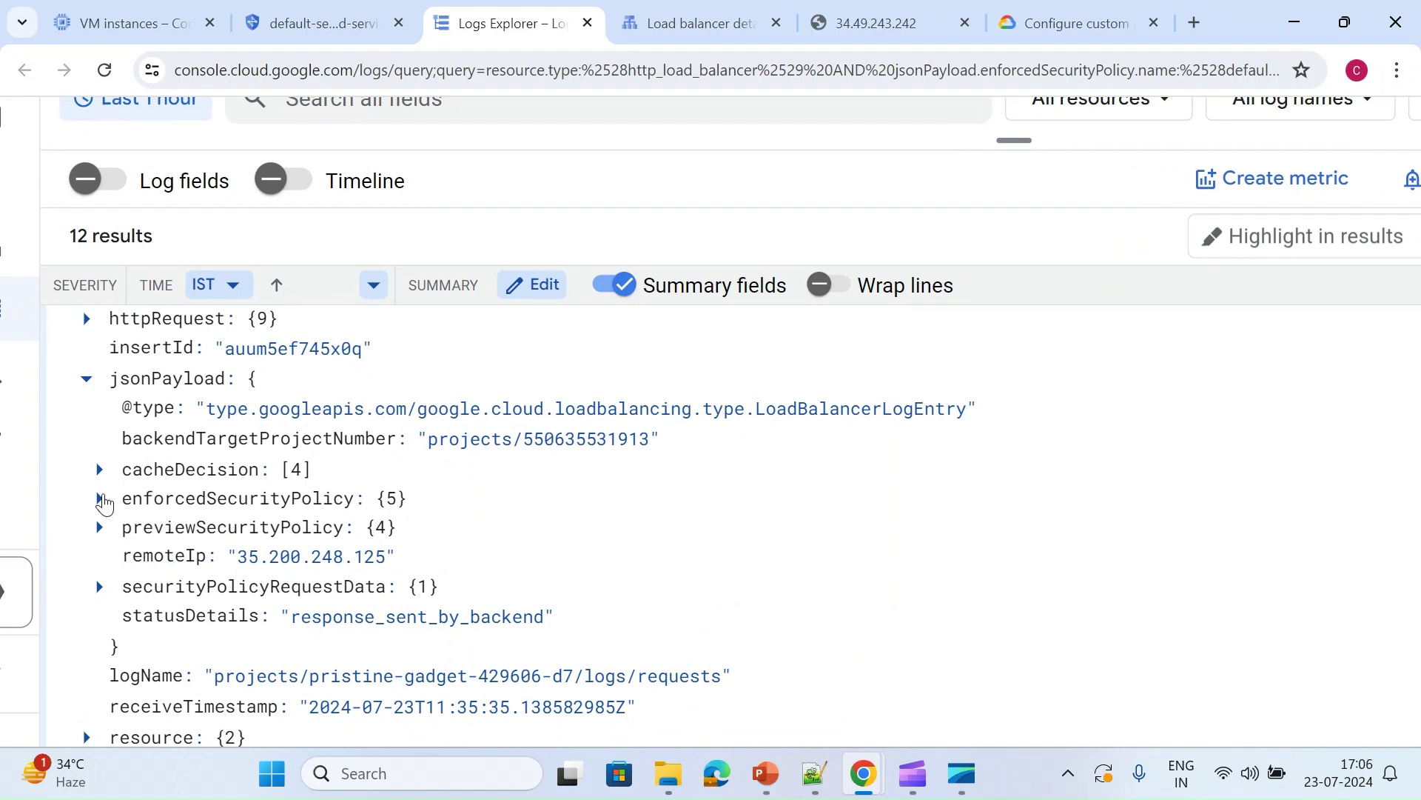
click(101, 501)
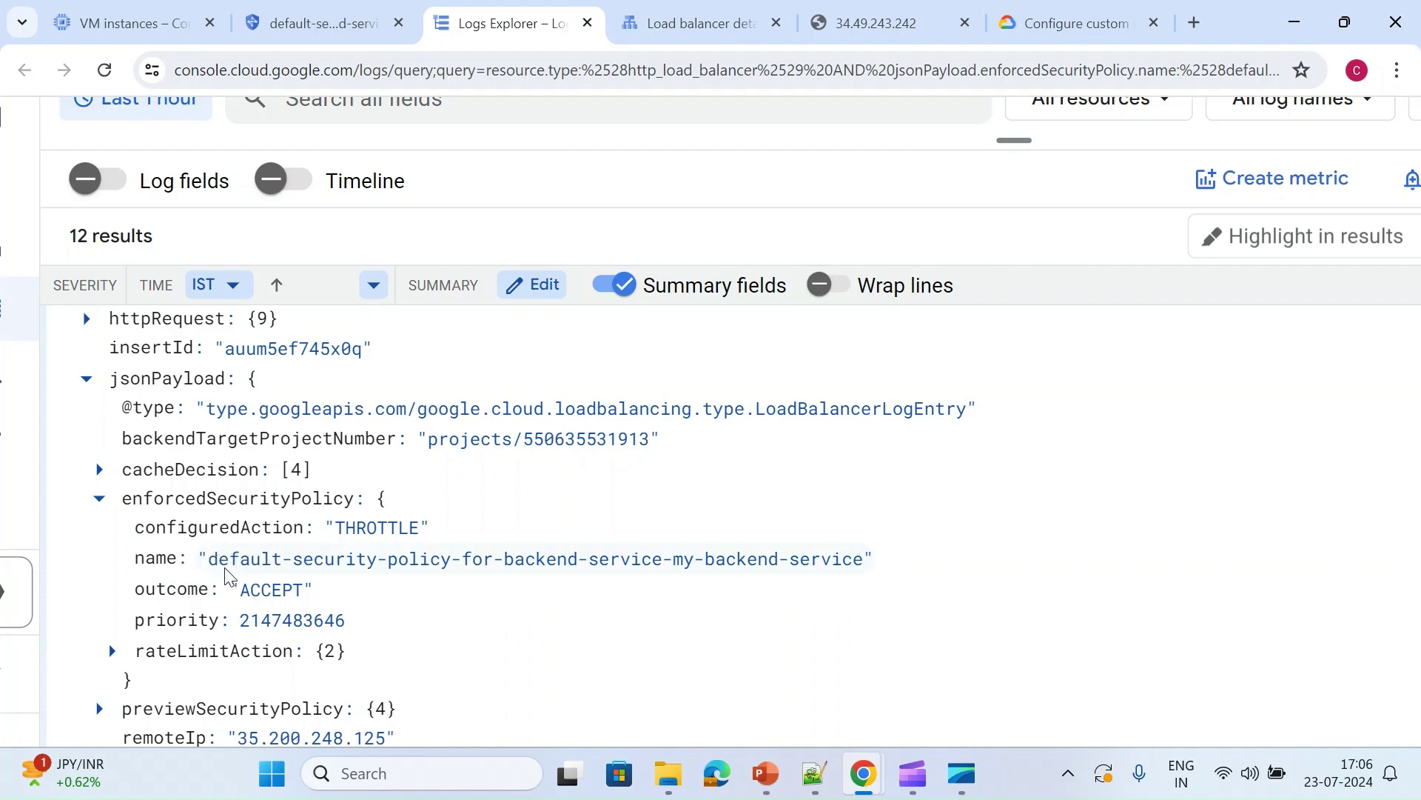
Compare the logged enforcedSecurityPolicy action and priority with the rules listed on the Cloud Armor policy
click(262, 22)
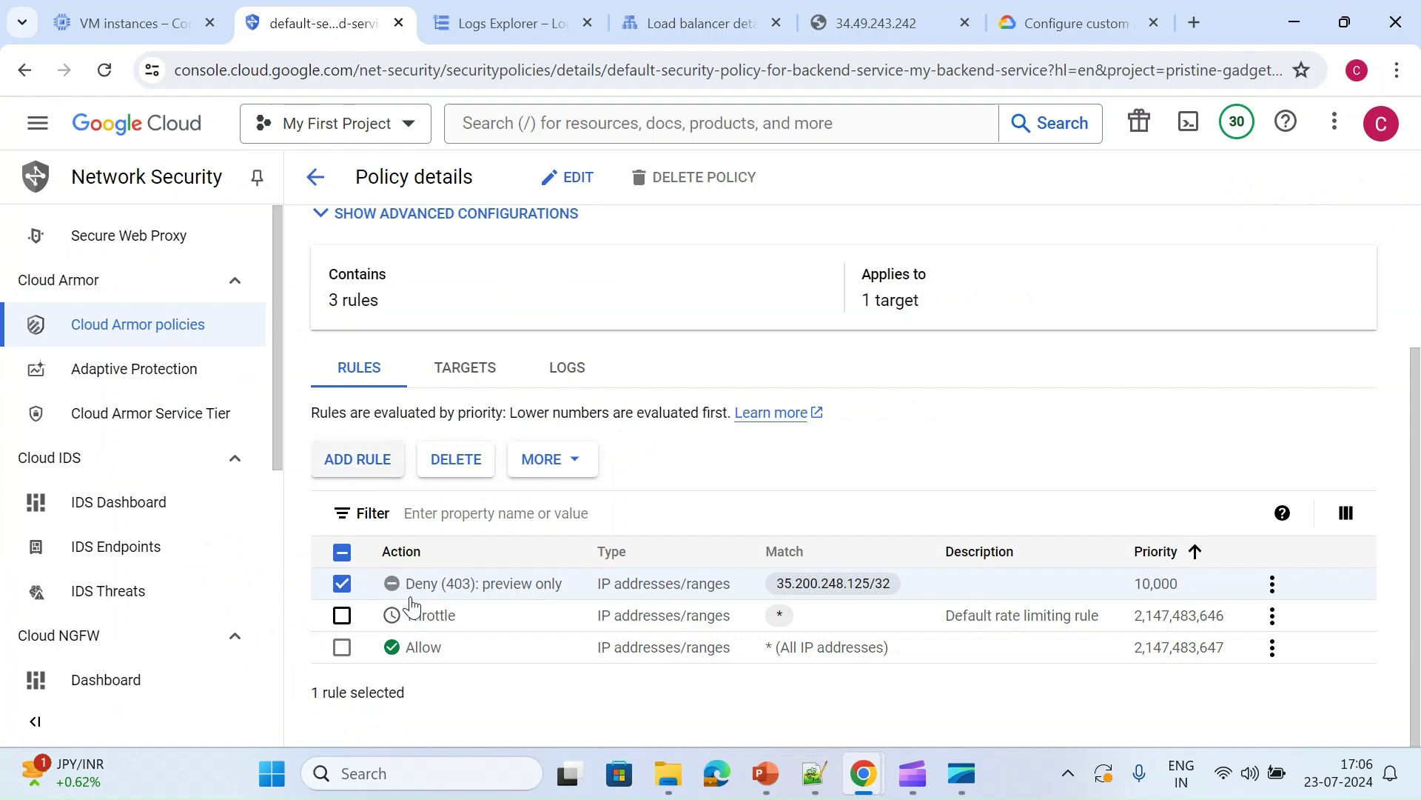
click(463, 6)
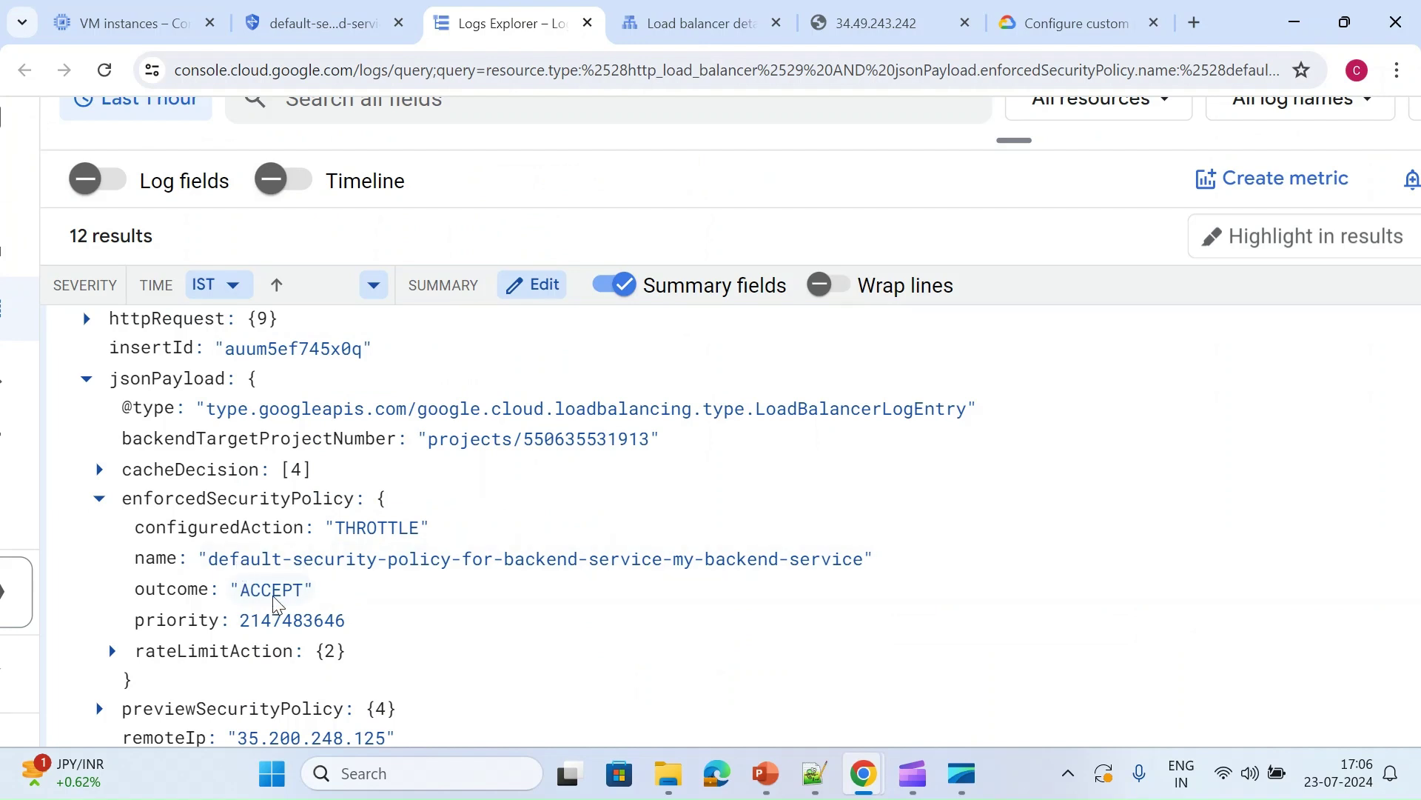
click(304, 16)
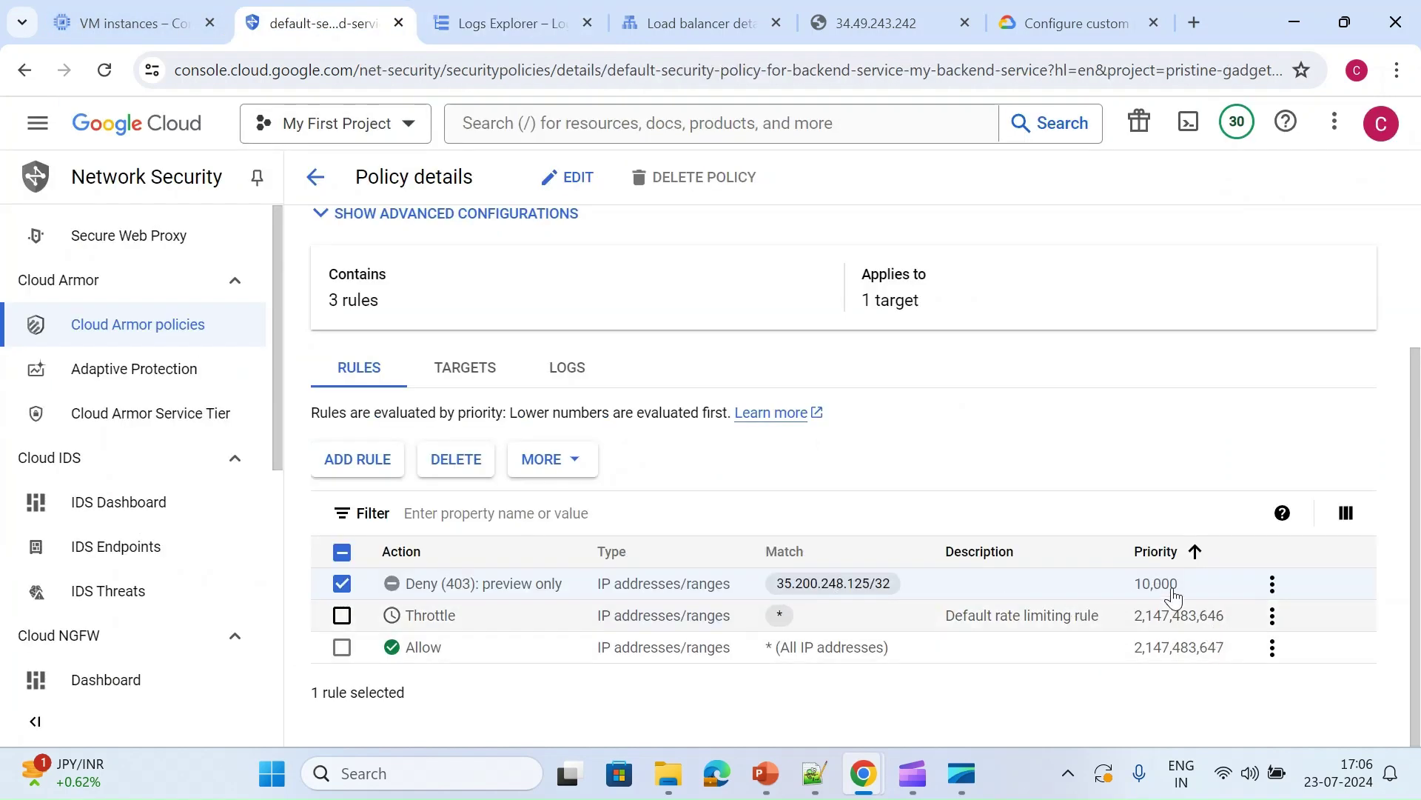
Expand previewSecurityPolicy in the log entry and compare its action and priority with the deny rule on the Cloud Armor policy
click(449, 9)
scroll(311, 554, down, 1)
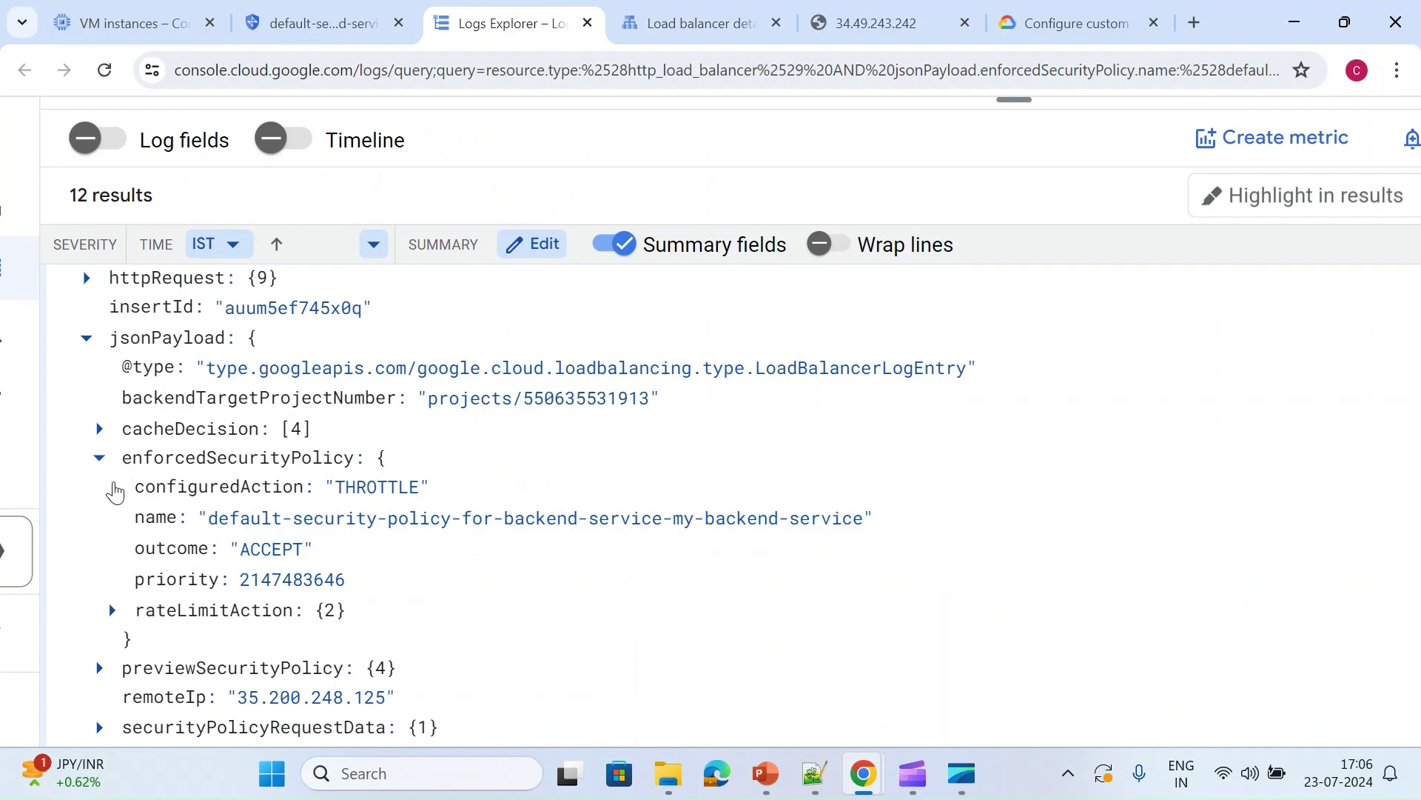
click(103, 463)
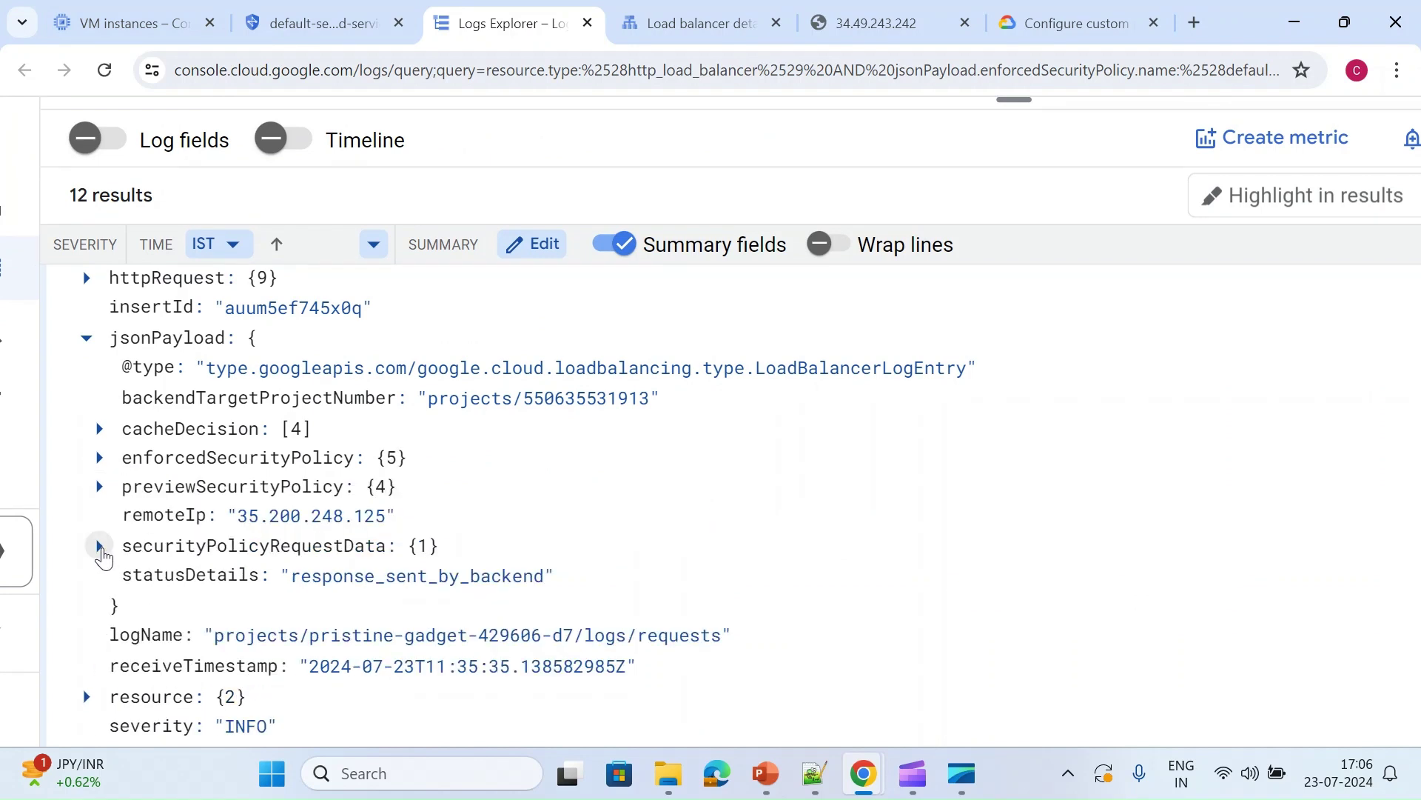
click(100, 489)
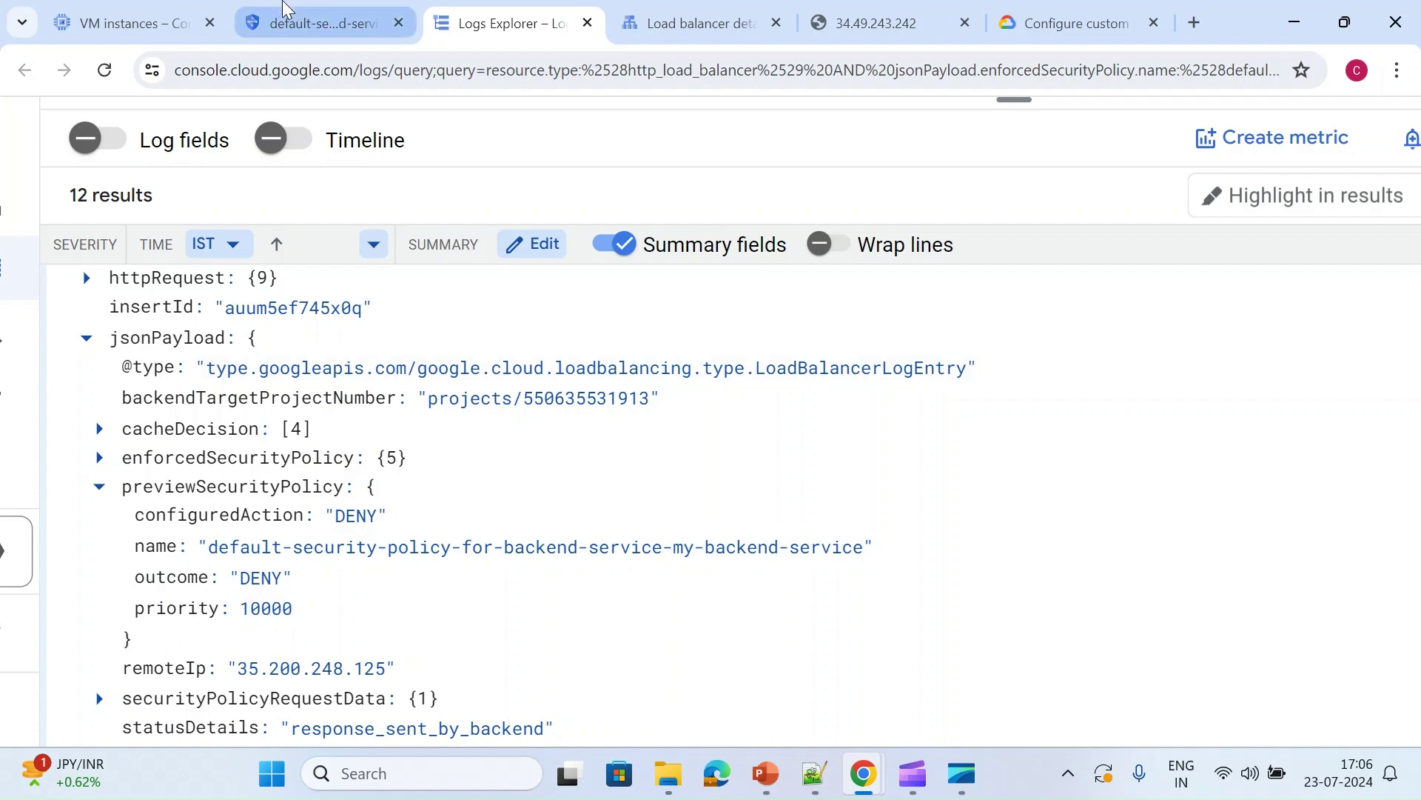
click(318, 23)
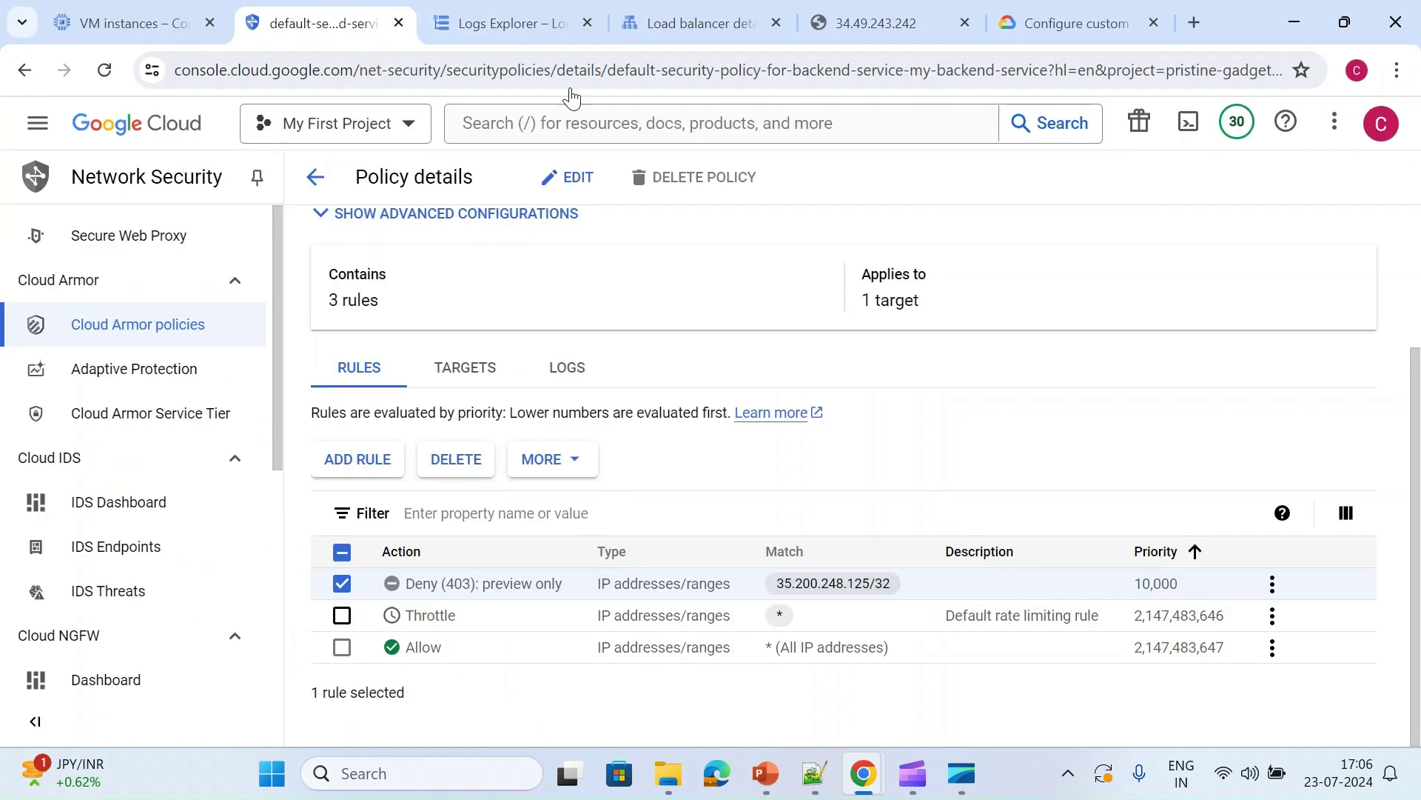
click(498, 7)
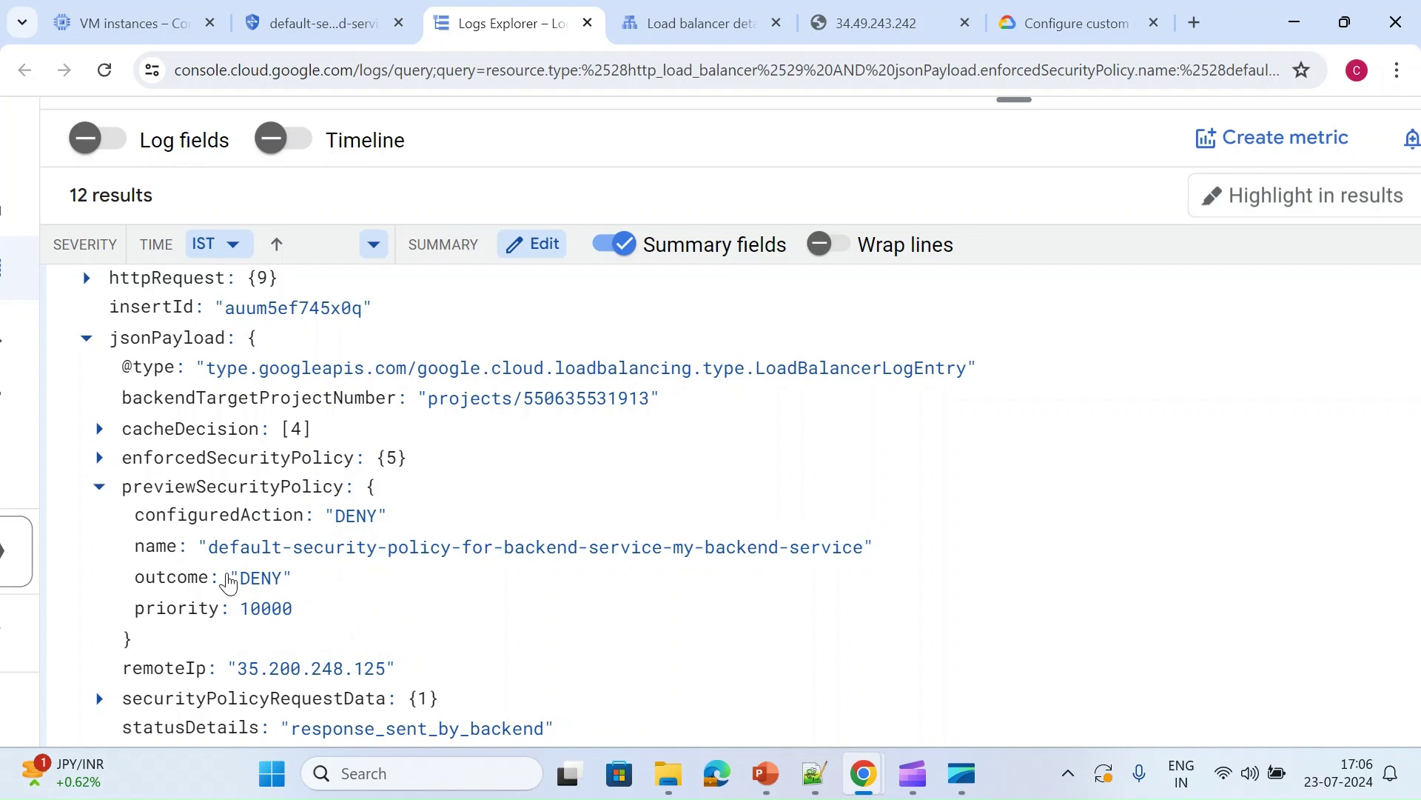
click(268, 16)
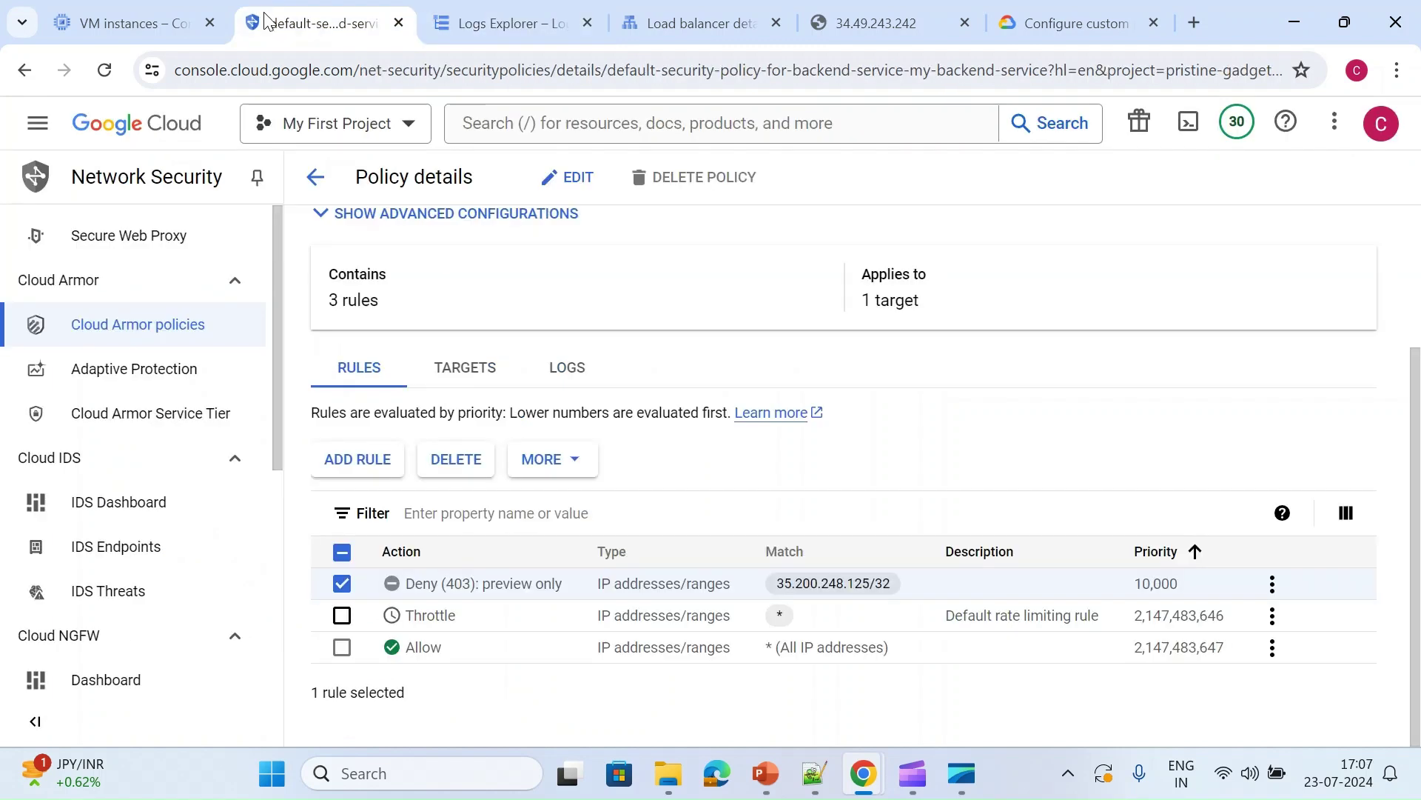
click(1273, 585)
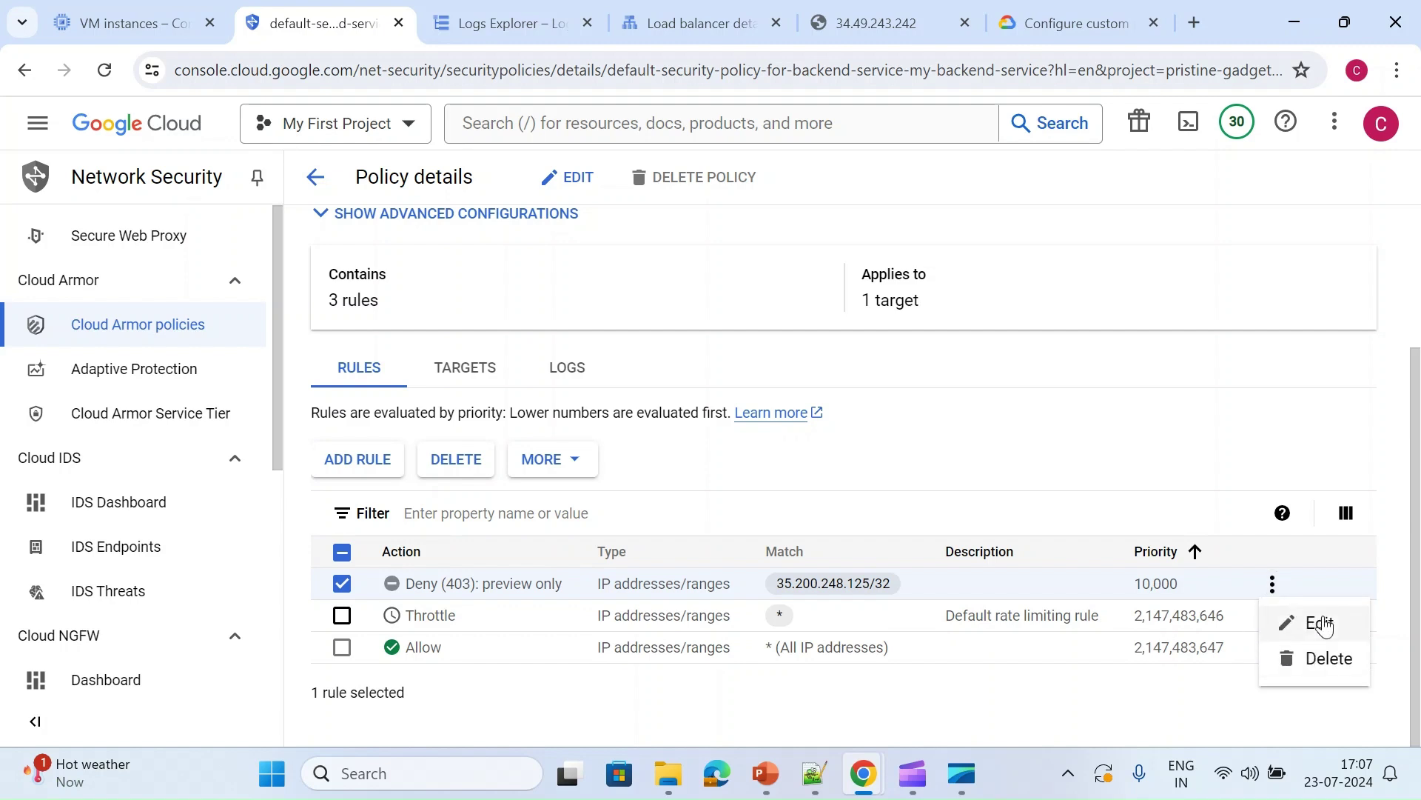
click(1312, 623)
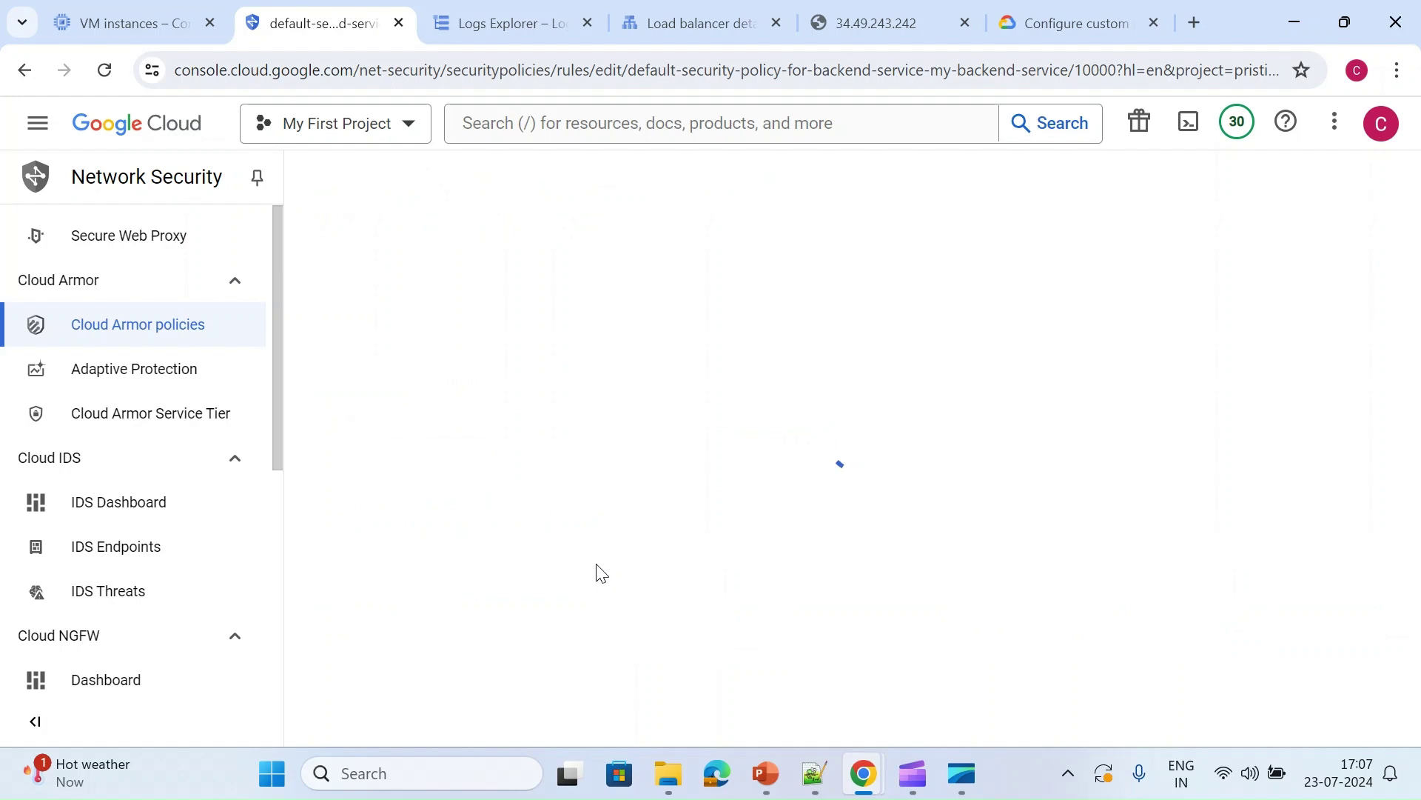
scroll(598, 564, down, 4)
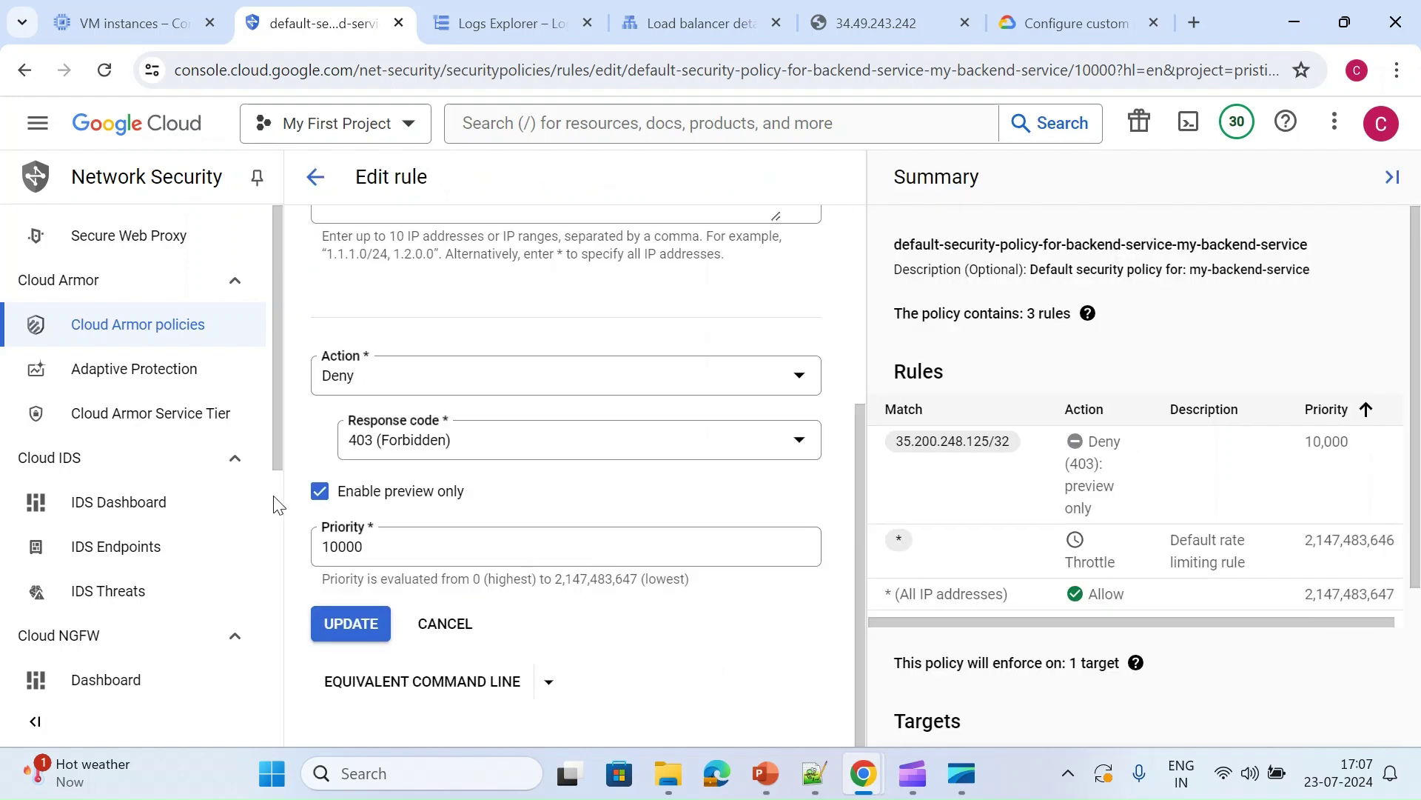
click(320, 491)
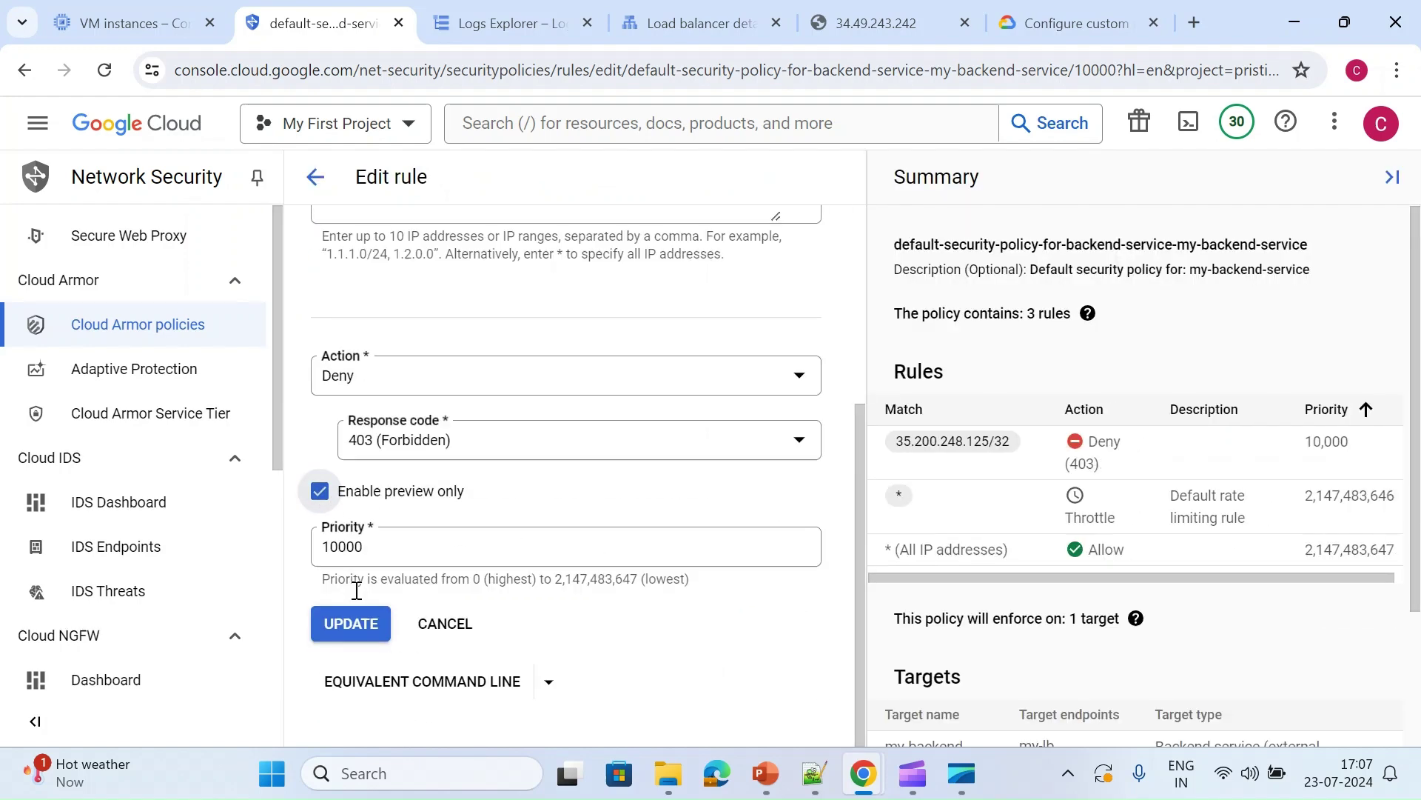
click(441, 624)
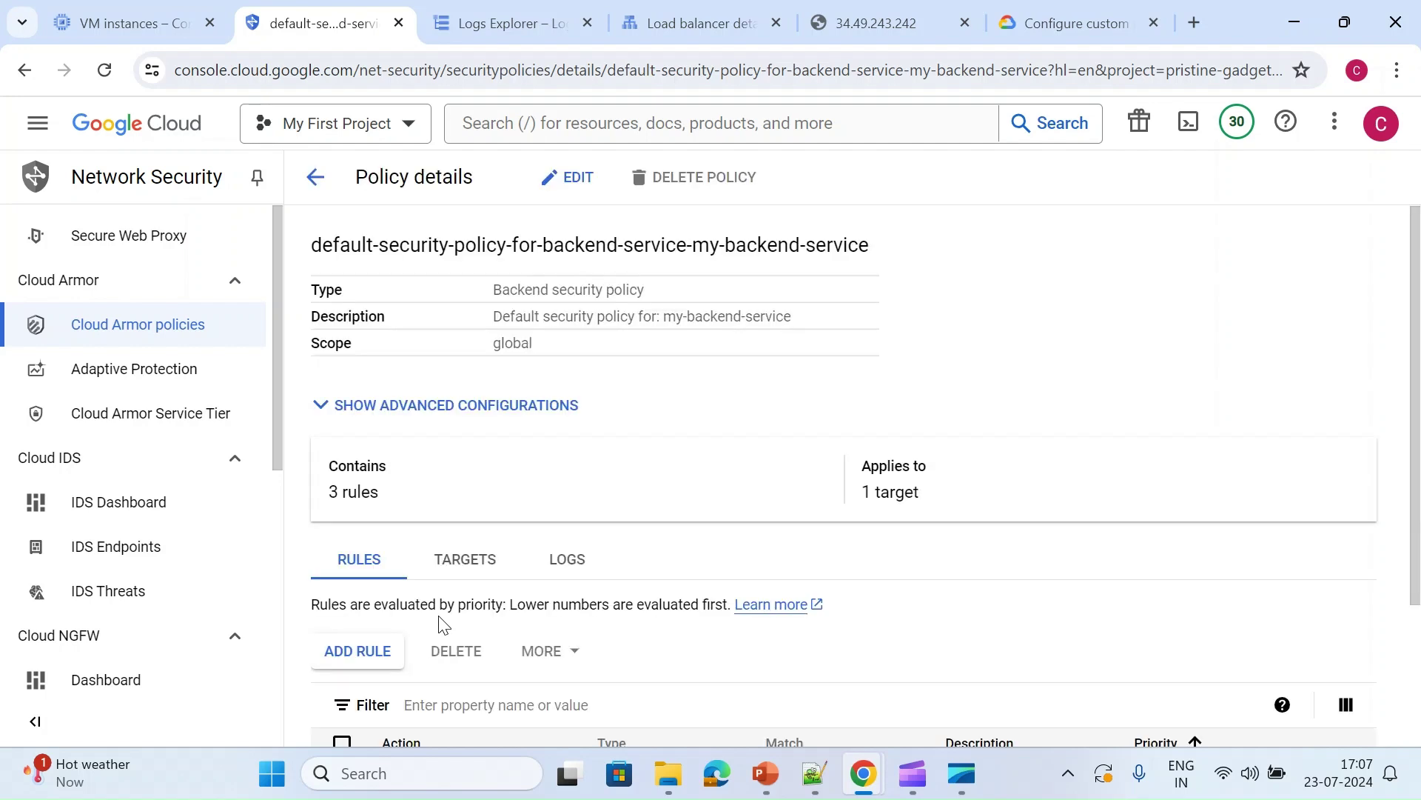
Start a new policy rule described as "block US traffic" and switch its condition to Advanced mode
click(381, 650)
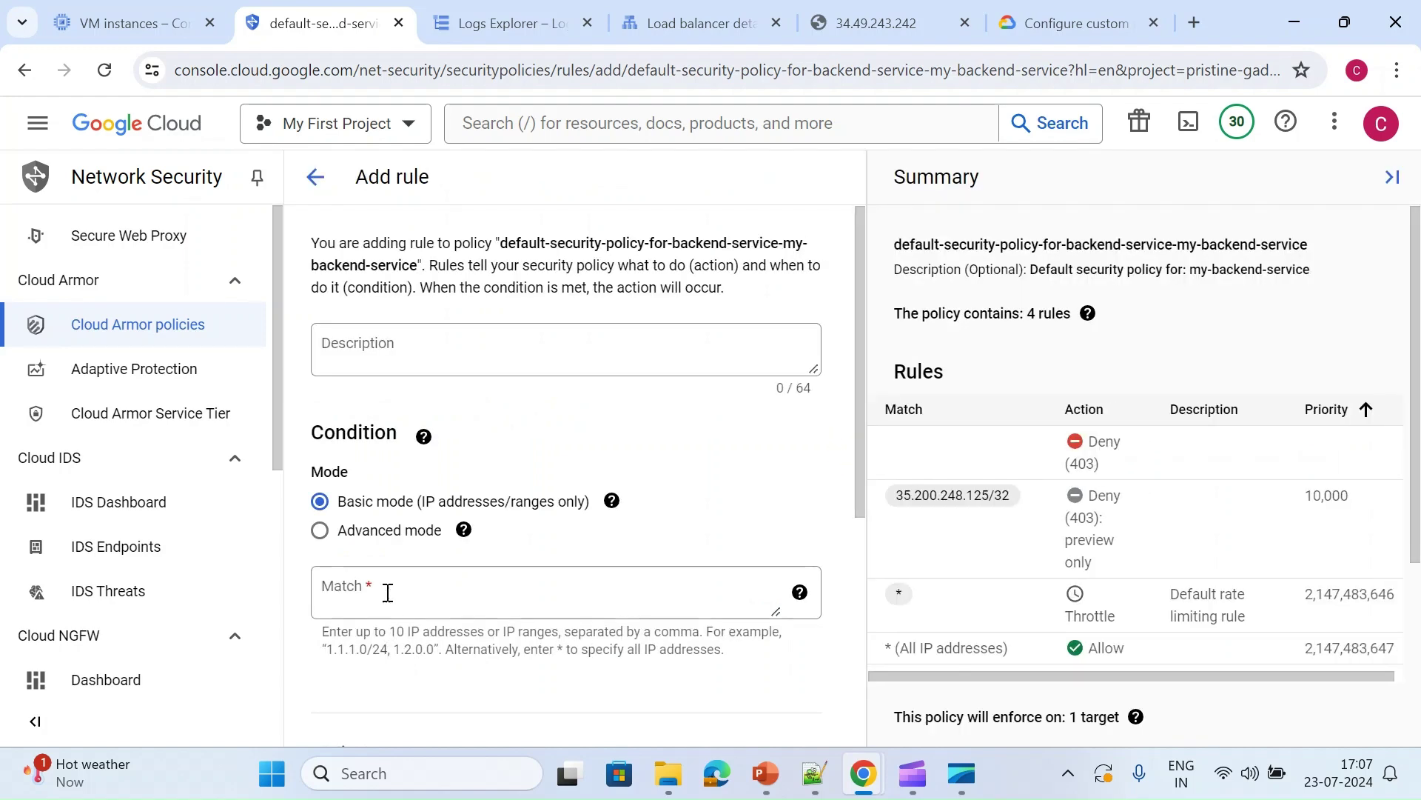
click(450, 353)
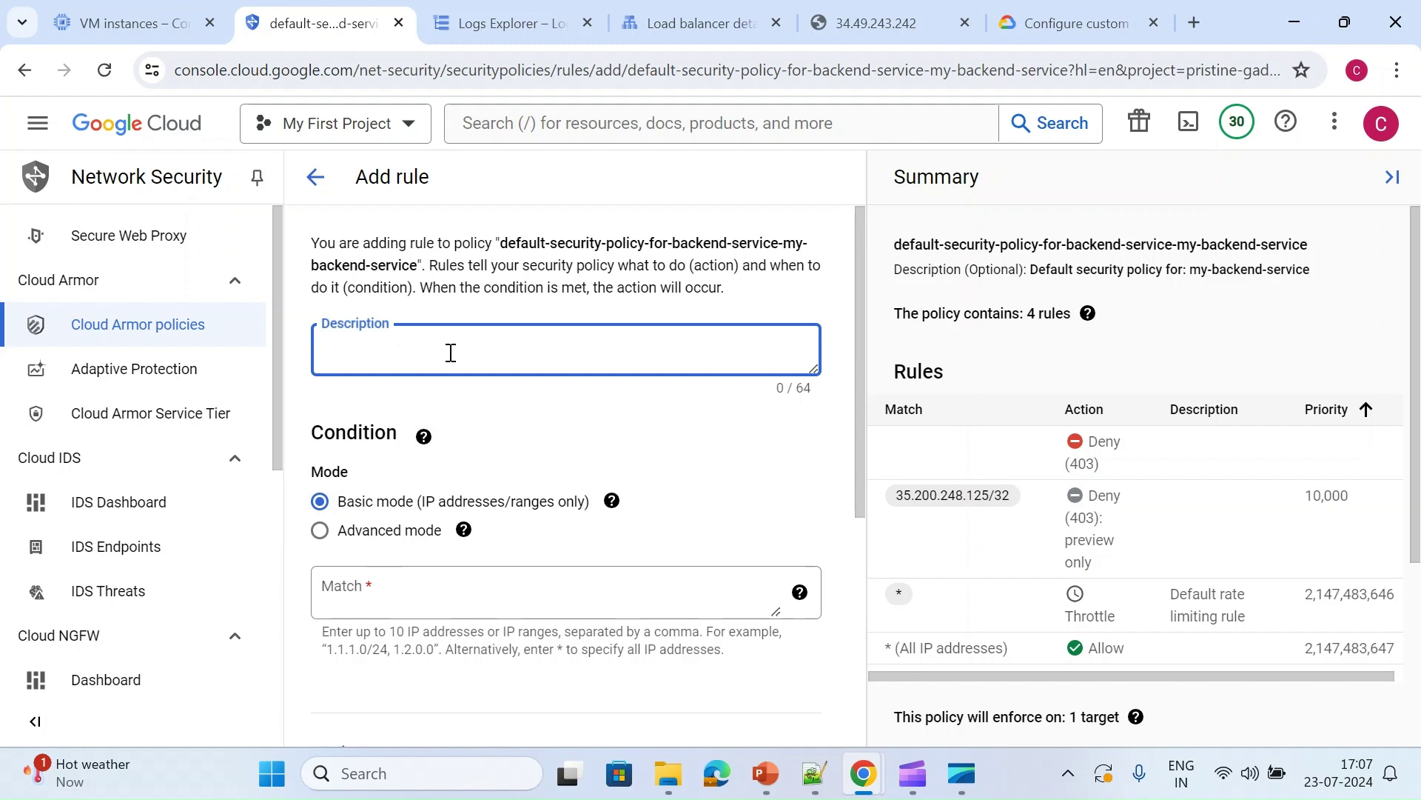
text(blco)
key(BackSpace)
key(BackSpace)
text(ck US traff)
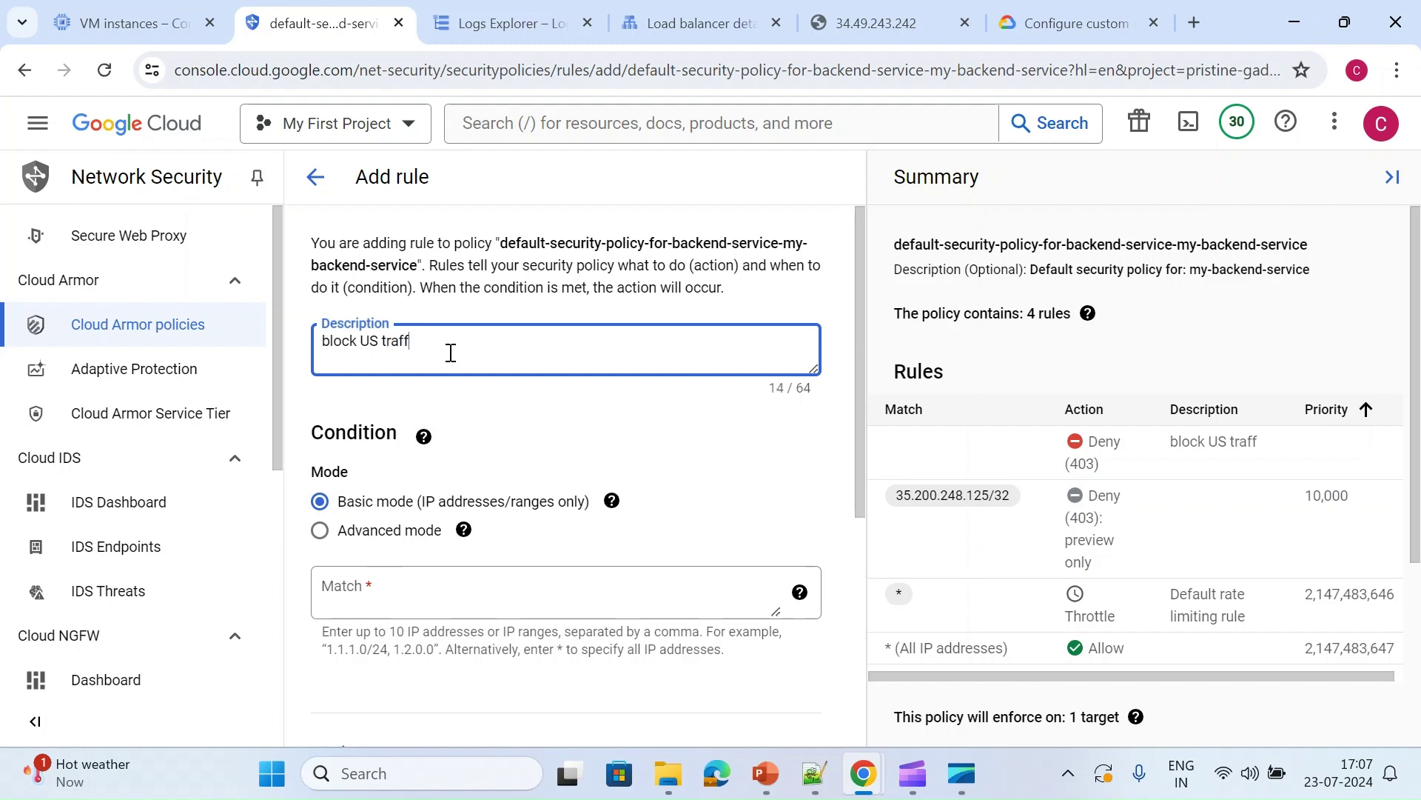
text(ic)
click(319, 530)
scroll(459, 488, down, 2)
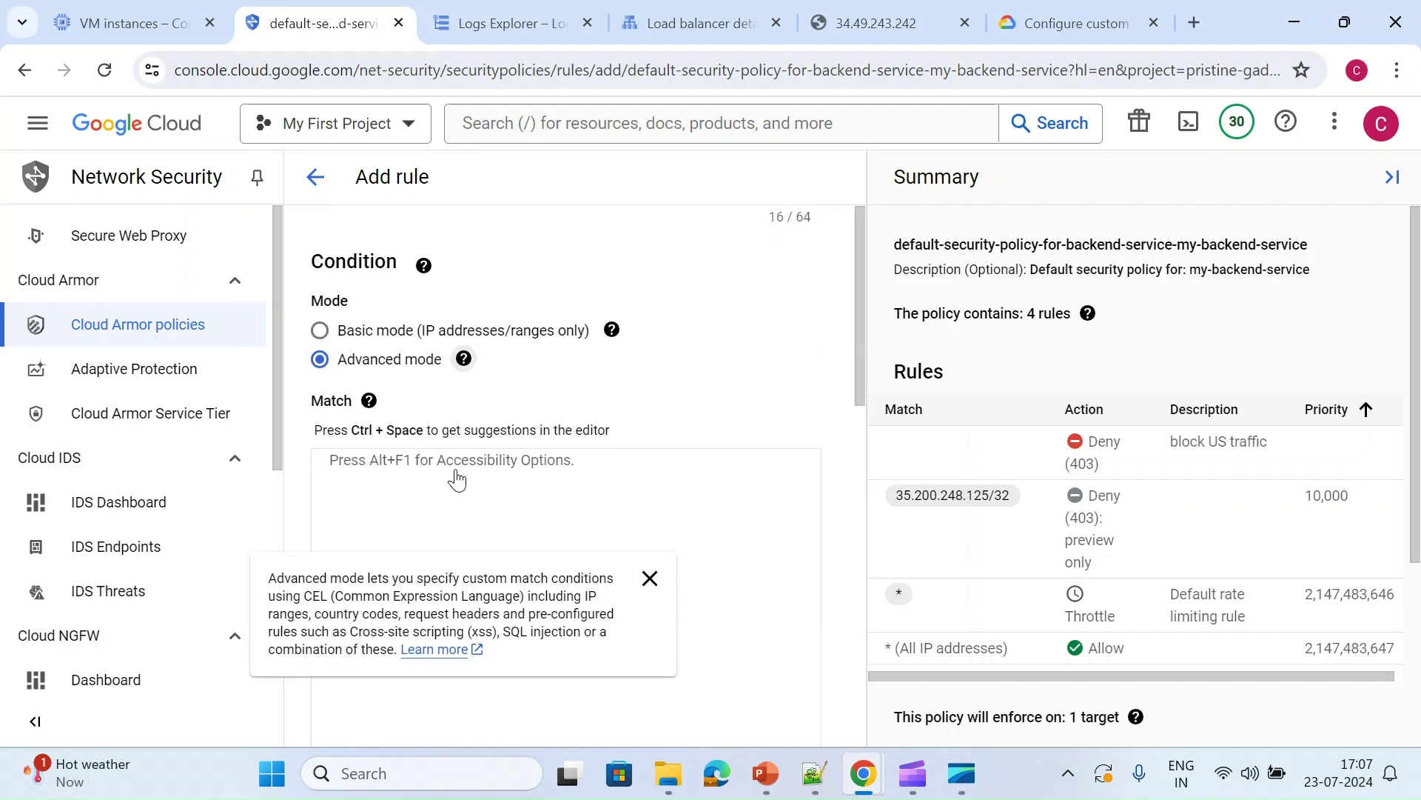
click(454, 476)
Find the US region example in the rule syntax help and copy its origin.region_code == 'US' part
scroll(543, 504, down, 3)
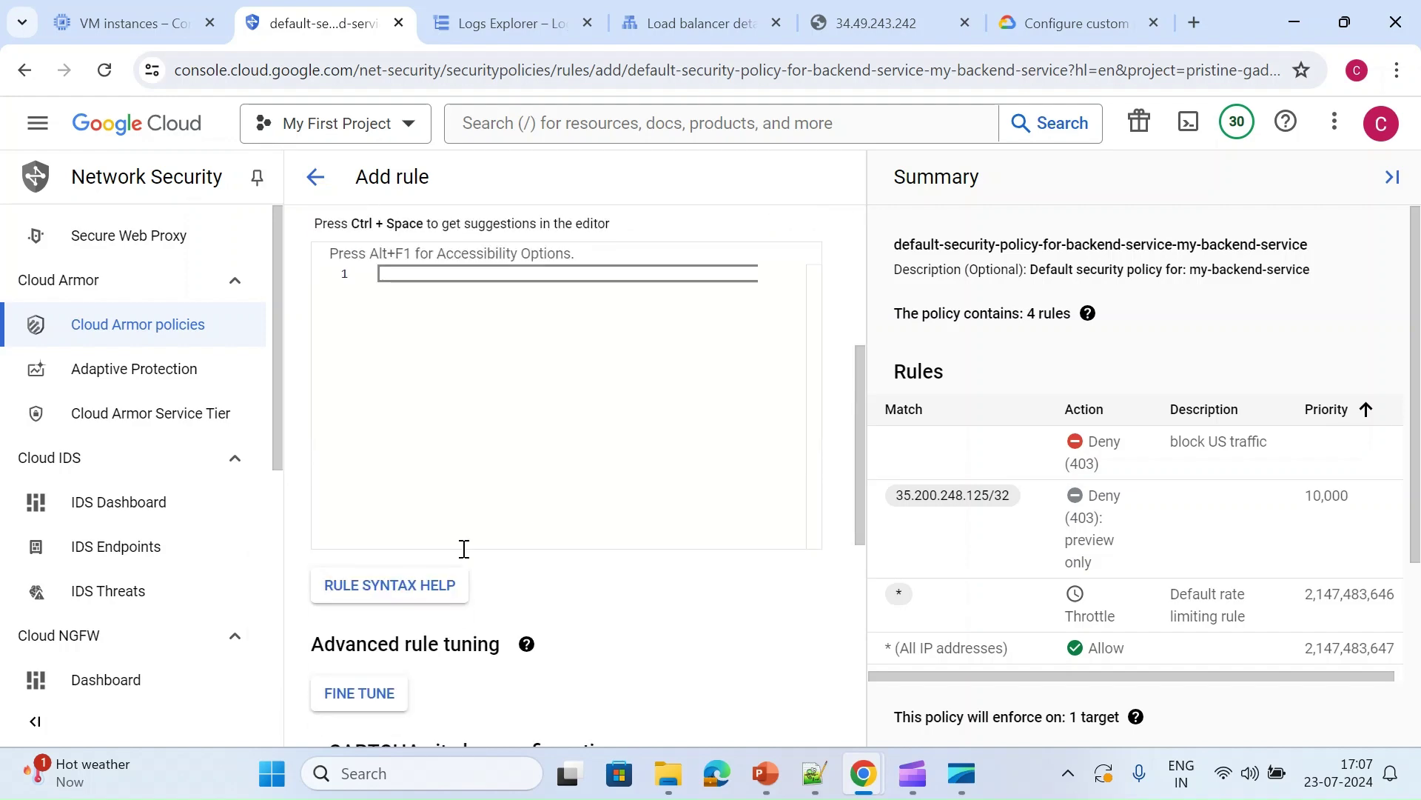
click(421, 587)
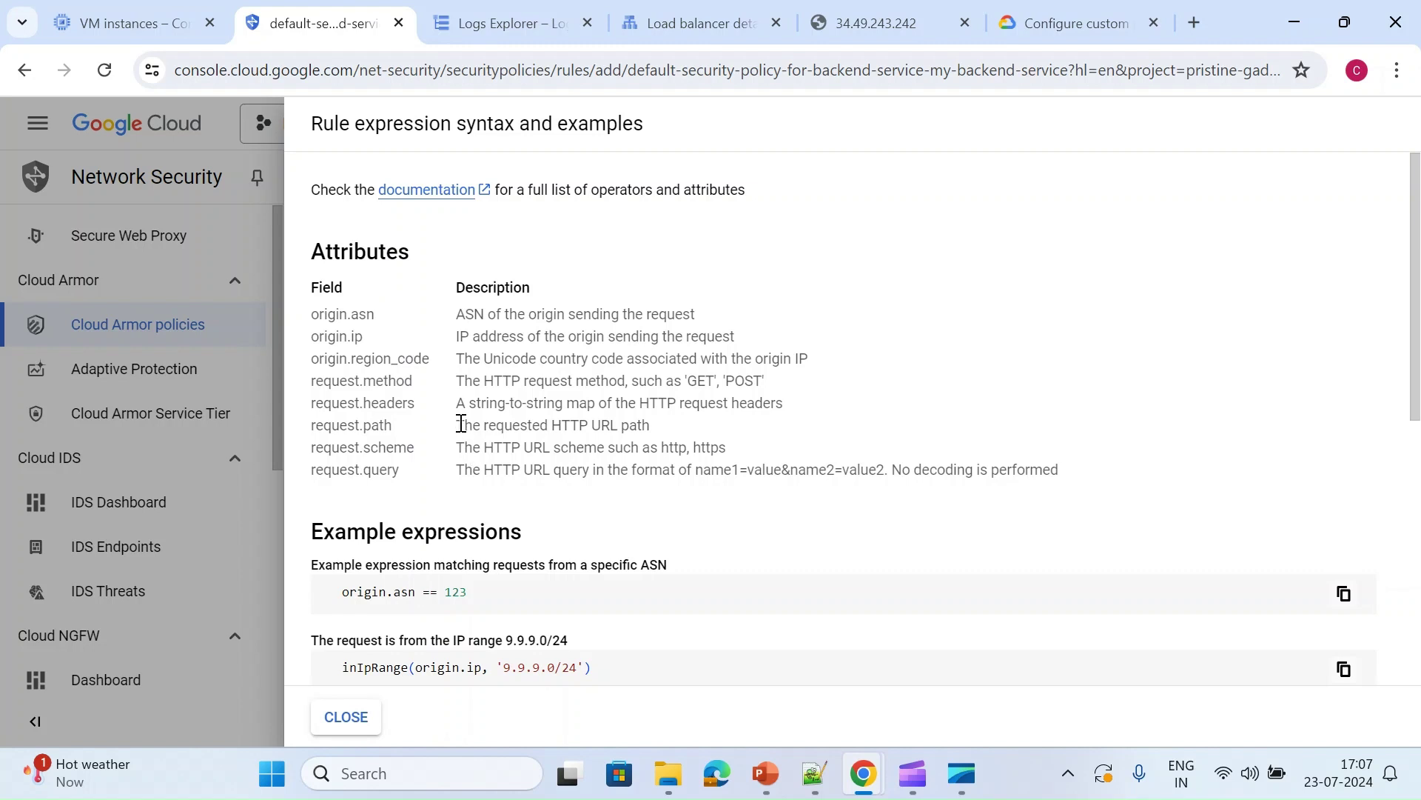
scroll(511, 478, down, 3)
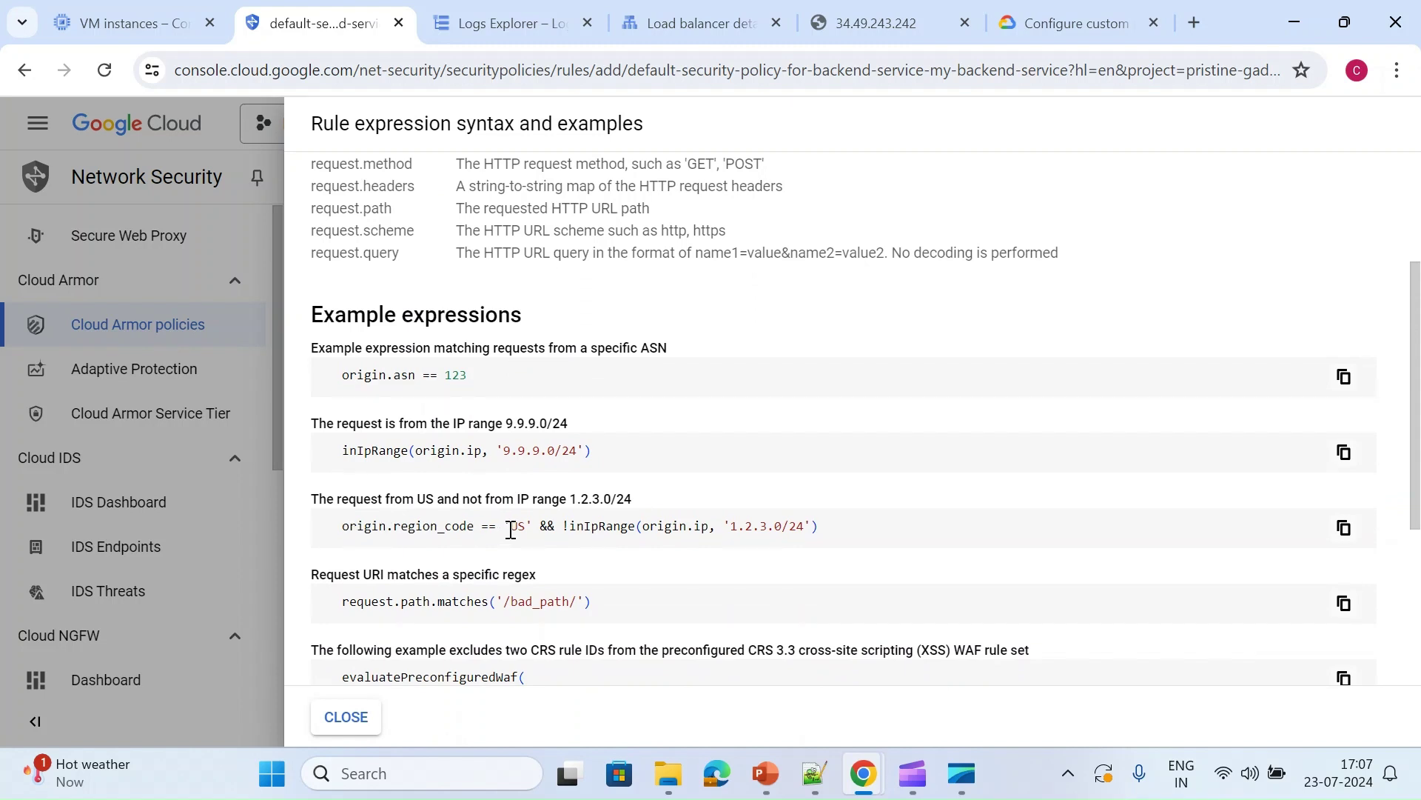
scroll(511, 530, down, 4)
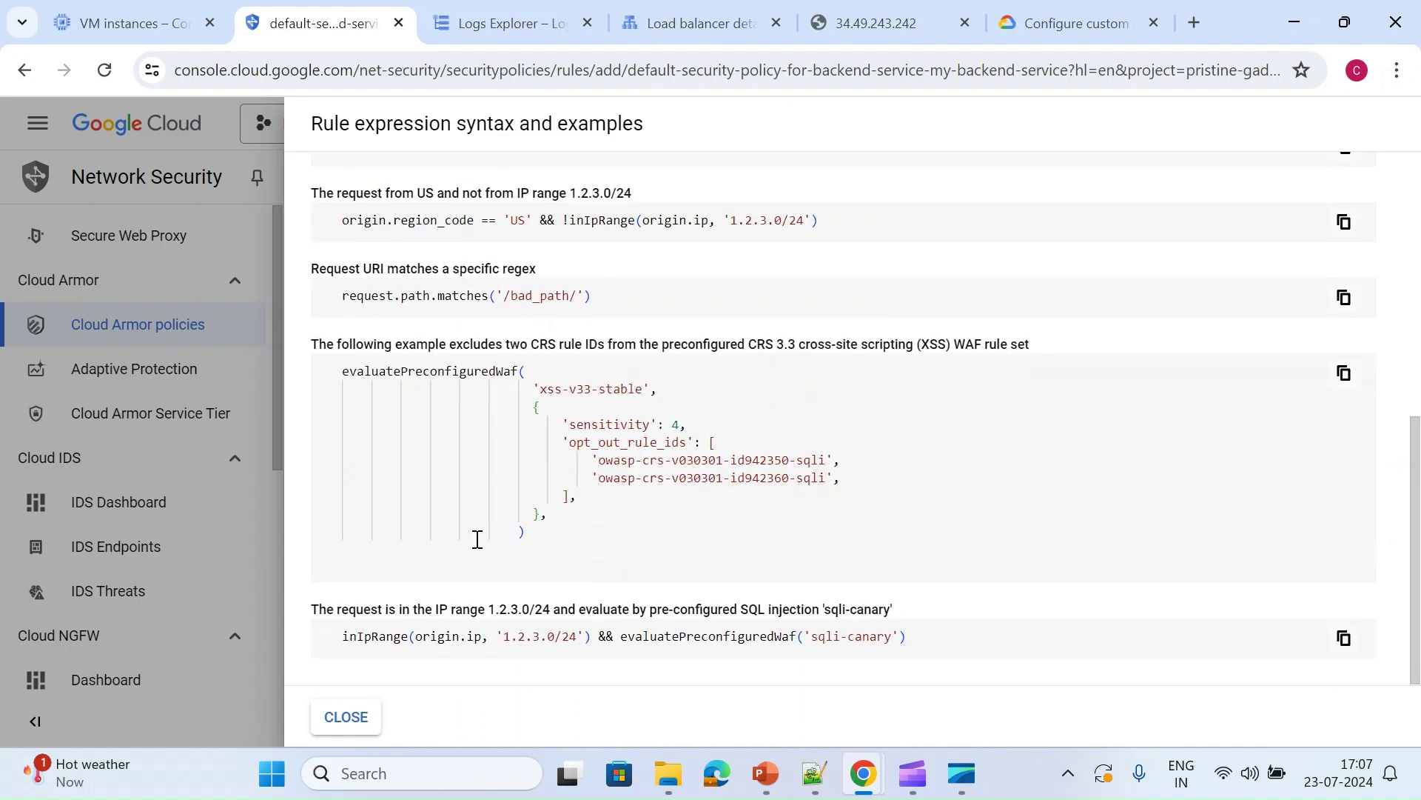
scroll(444, 529, up, 3)
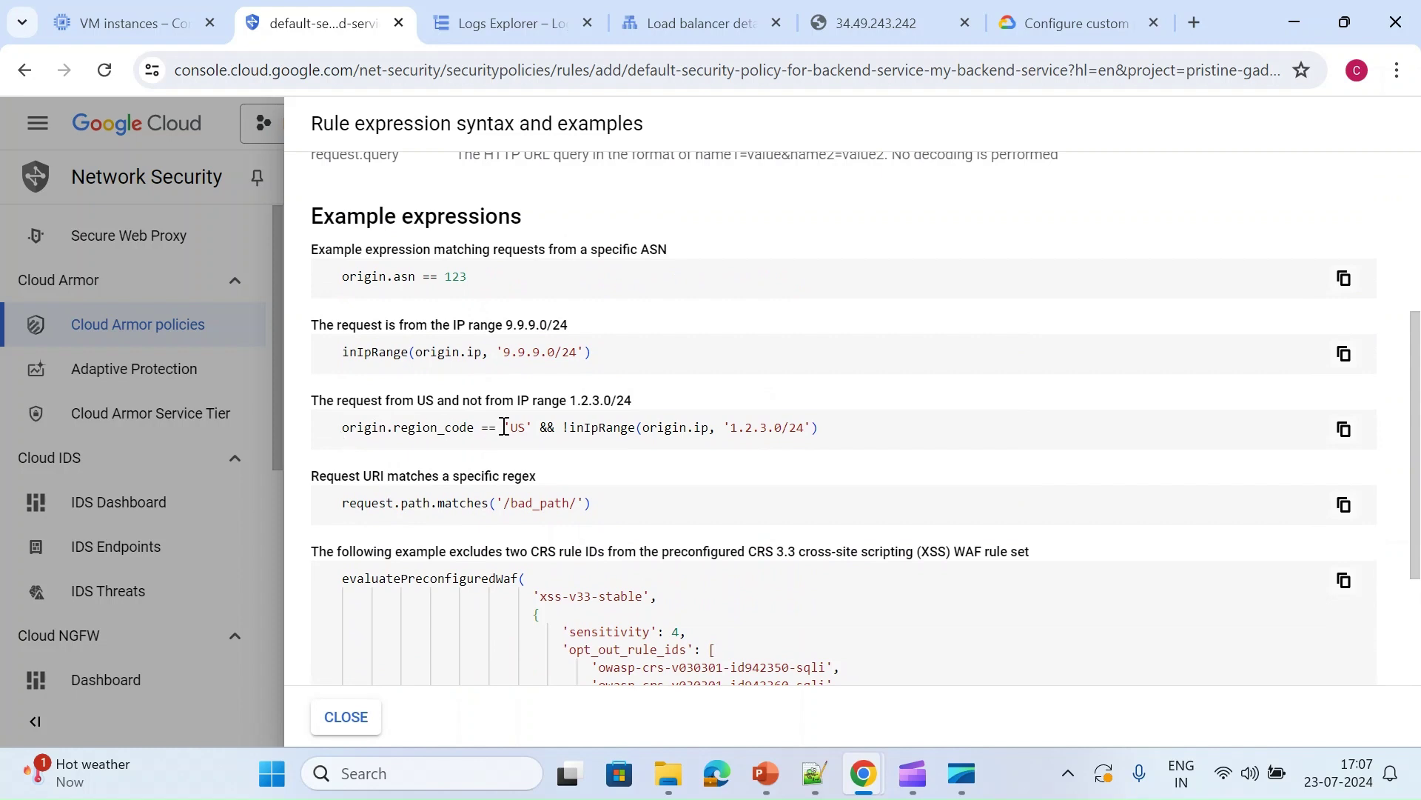
click(343, 427)
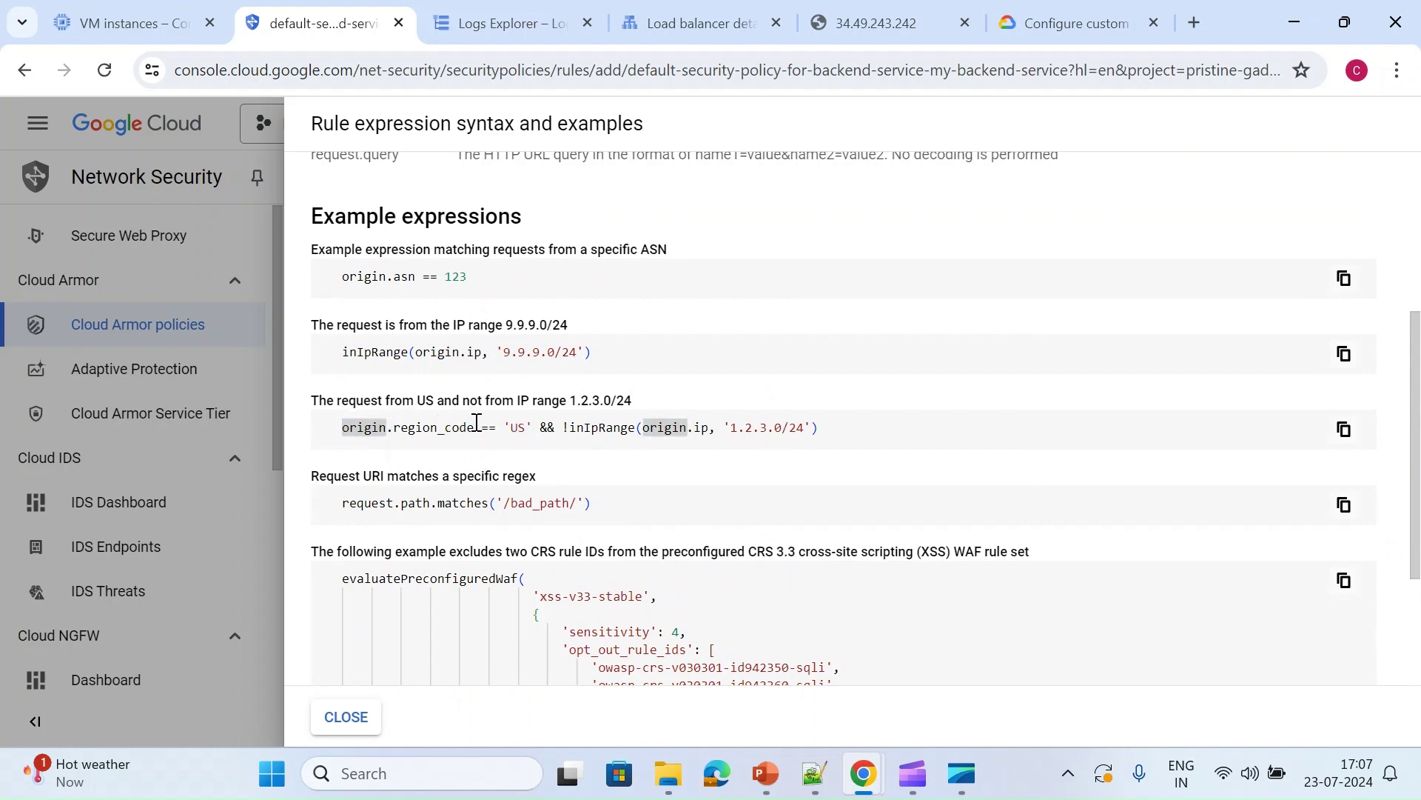
drag(533, 427, 353, 416)
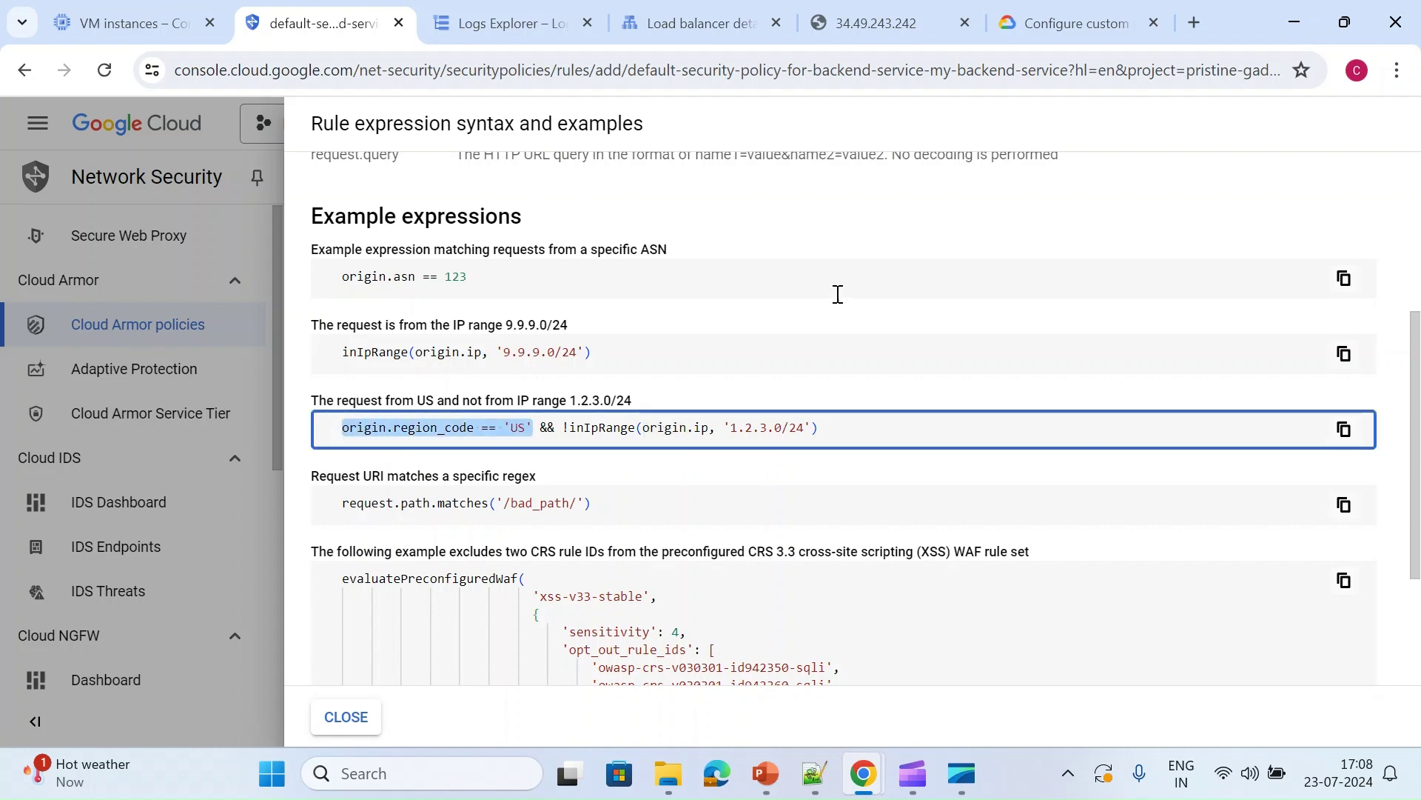
Close the syntax help and enter origin.region_code == 'US' as the new rule's match expression
scroll(838, 296, up, 4)
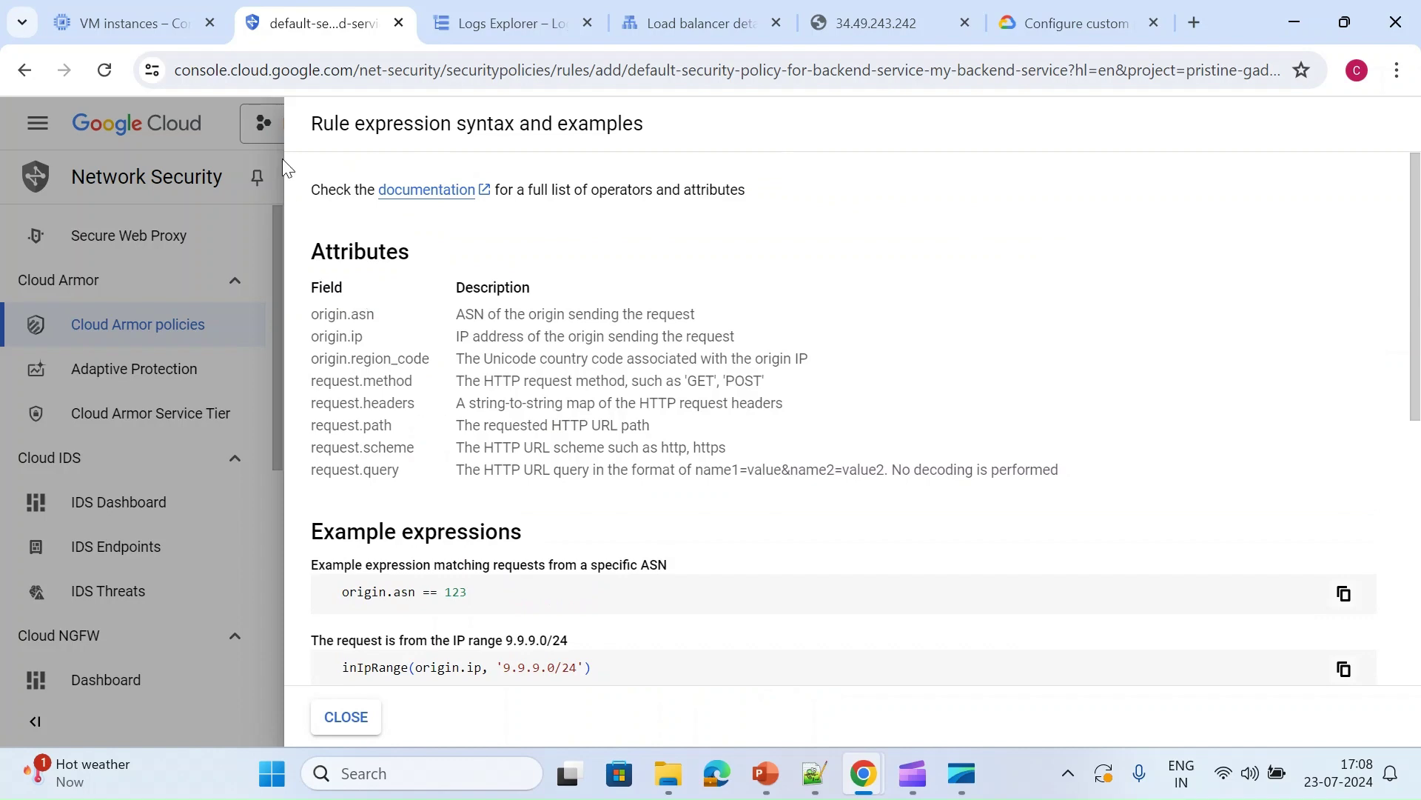
click(277, 207)
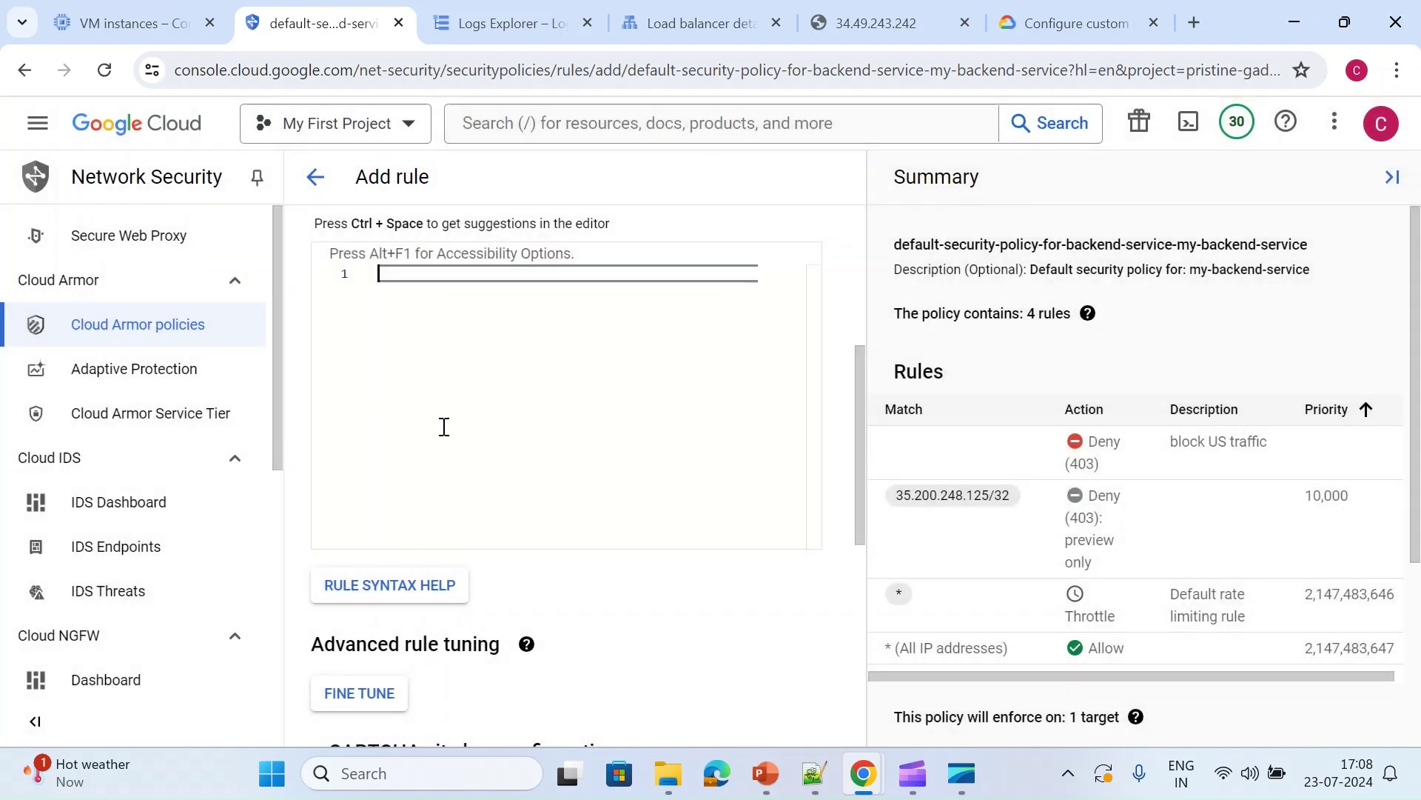
click(467, 277)
text(origin.region_code == 'US')
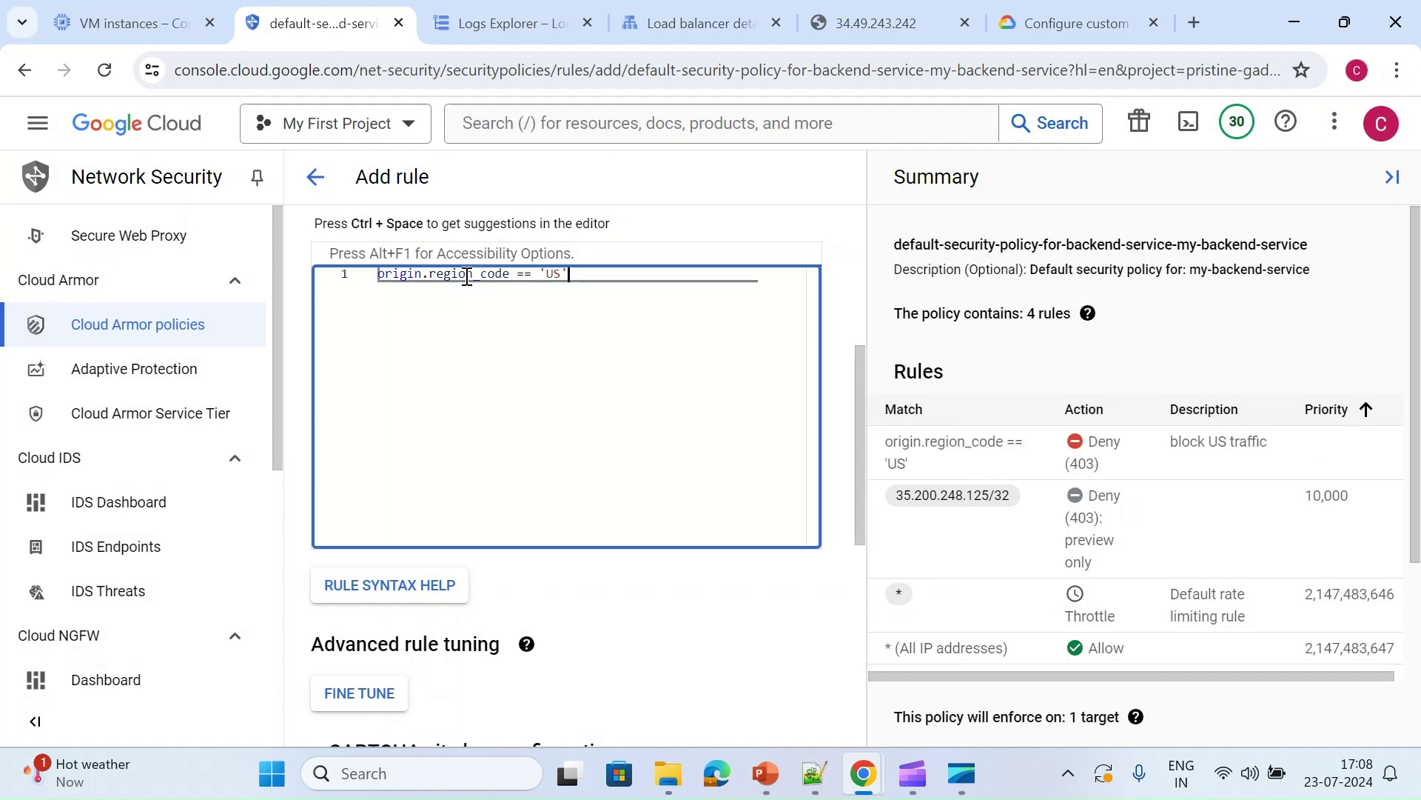
Keep Deny as the new rule's action and set its response code to 502 (Bad gateway)
scroll(457, 406, down, 1)
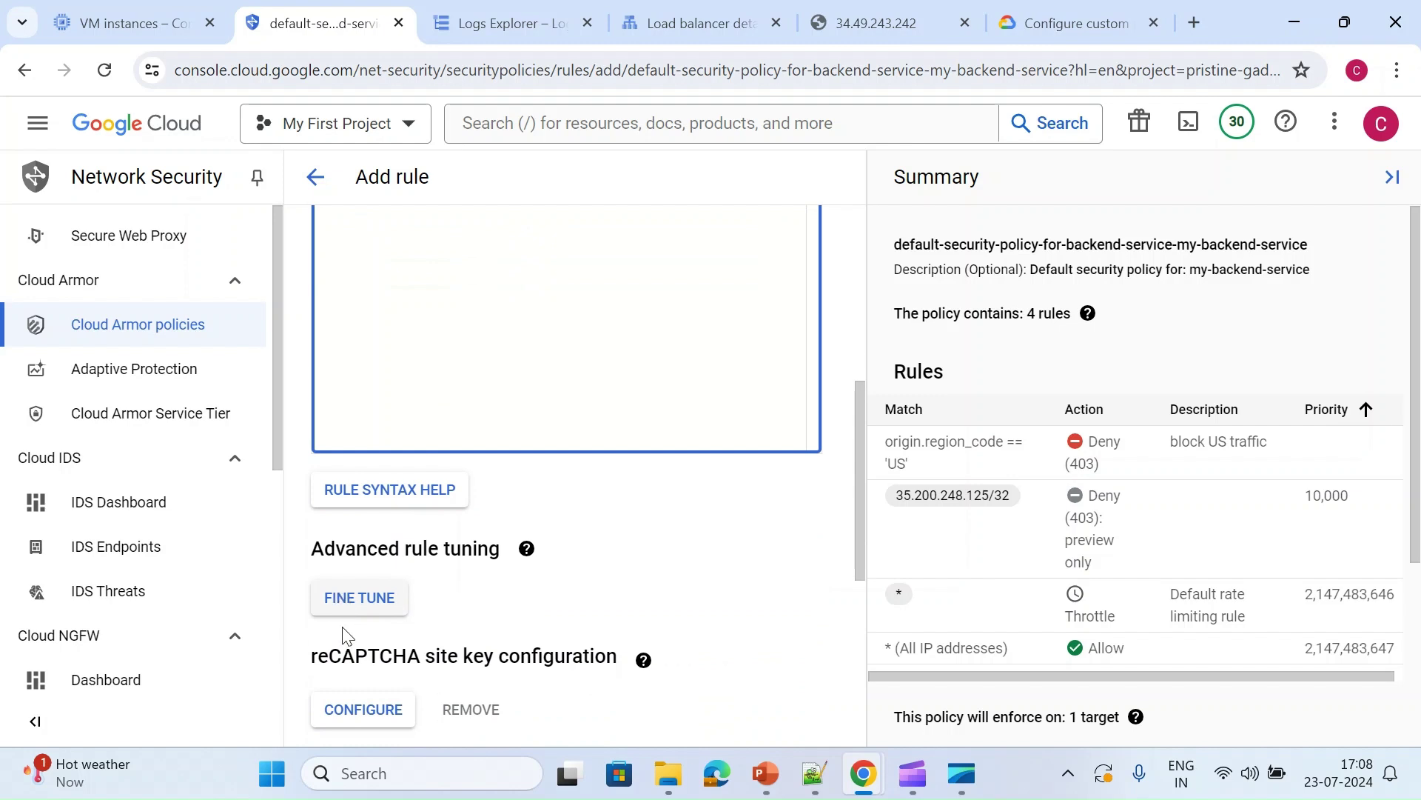
scroll(392, 644, down, 2)
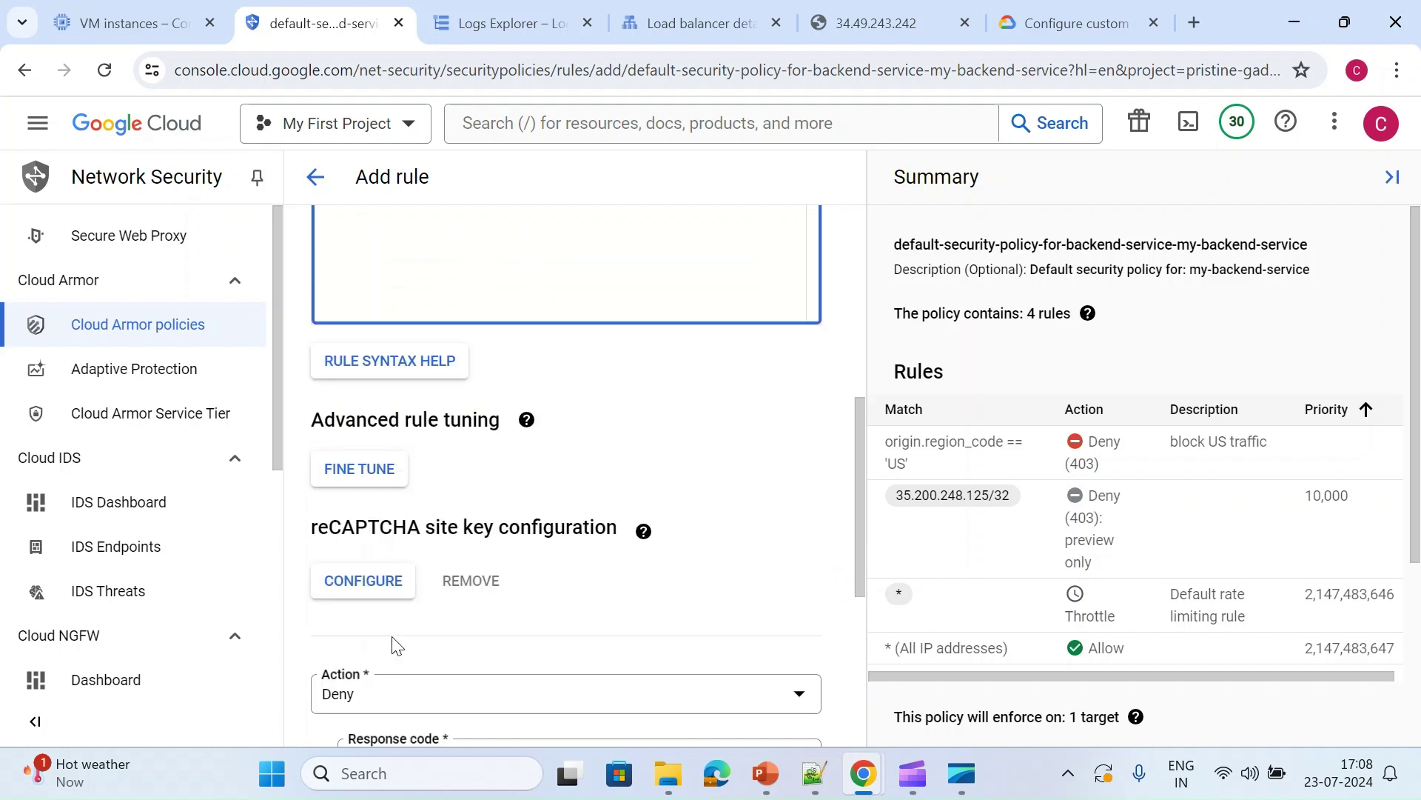
scroll(392, 644, up, 3)
scroll(368, 476, up, 1)
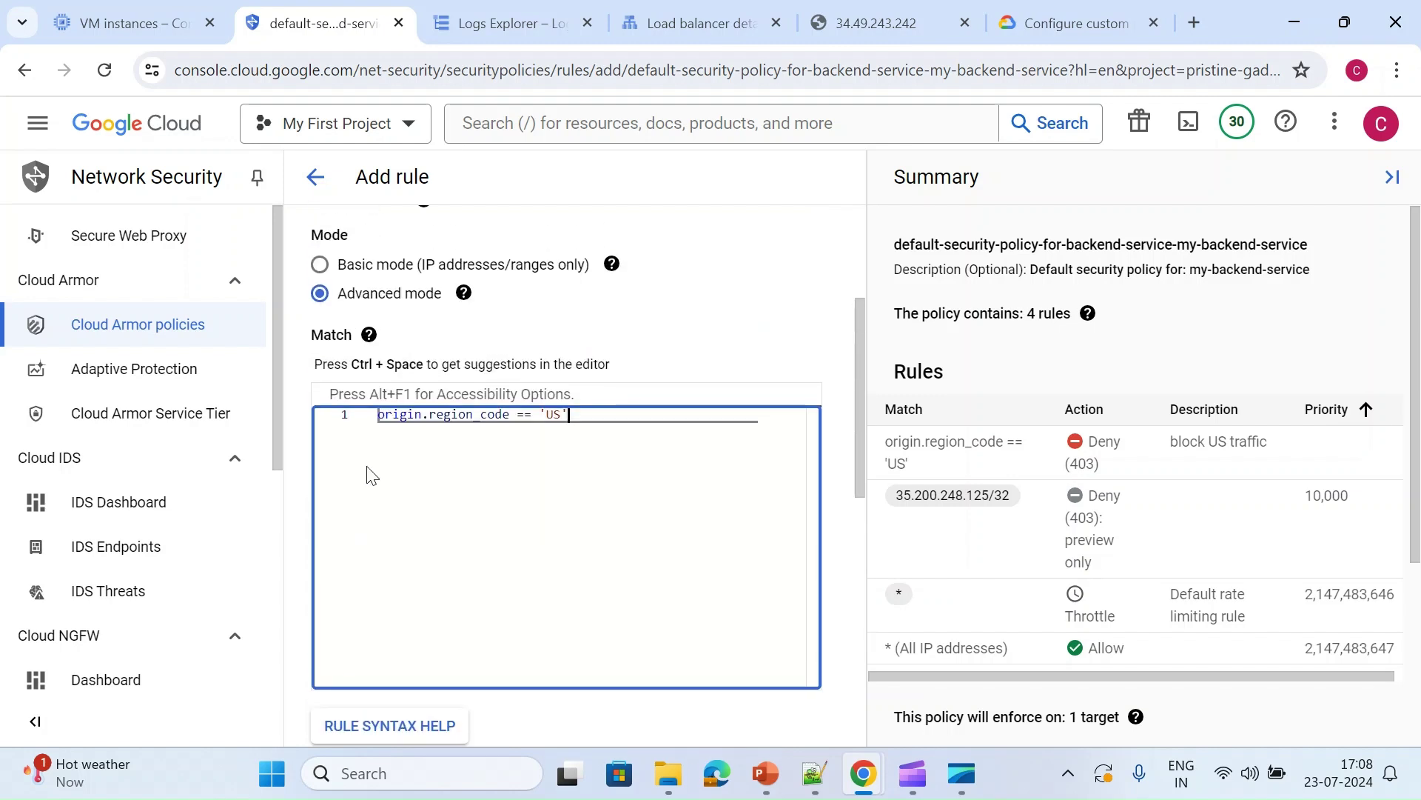
scroll(379, 477, up, 1)
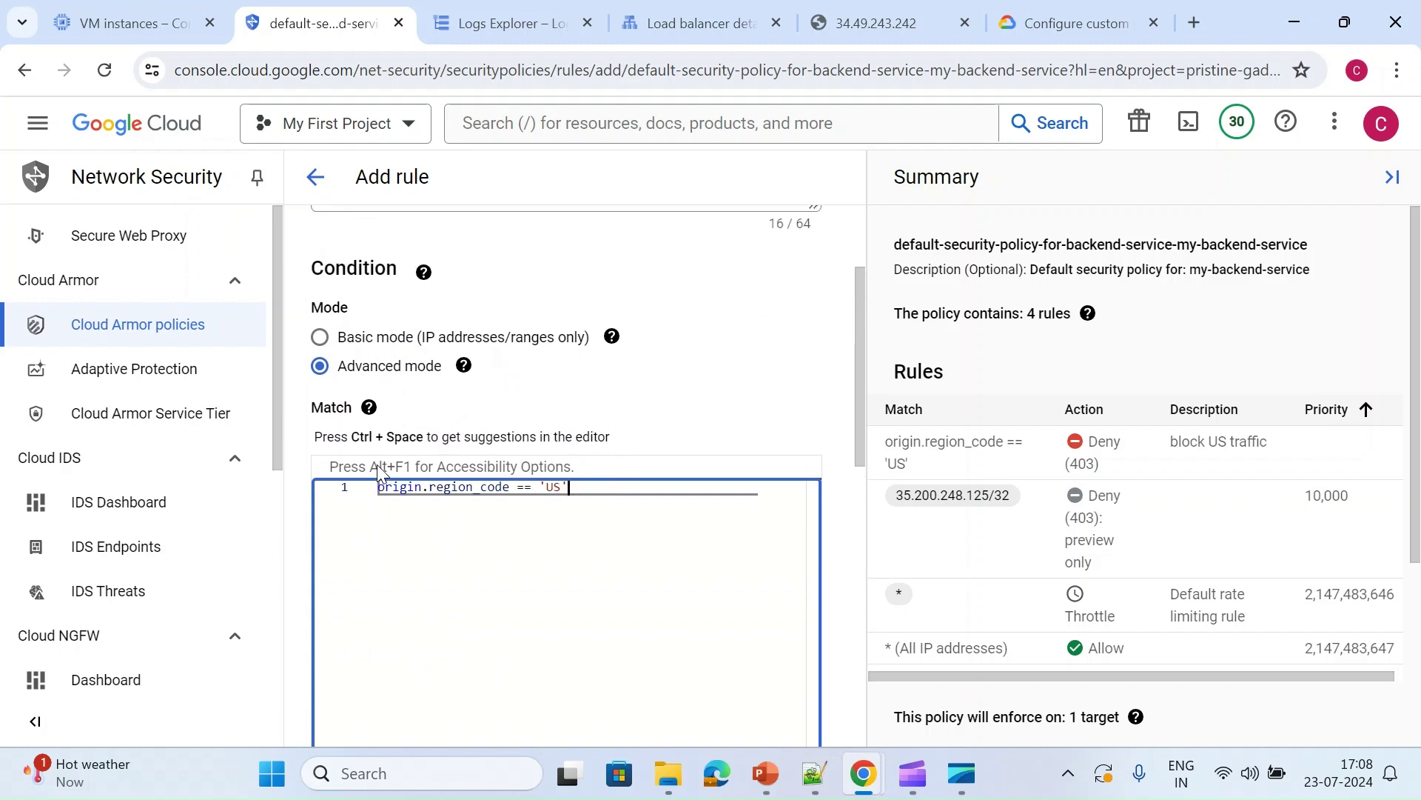
scroll(378, 472, down, 6)
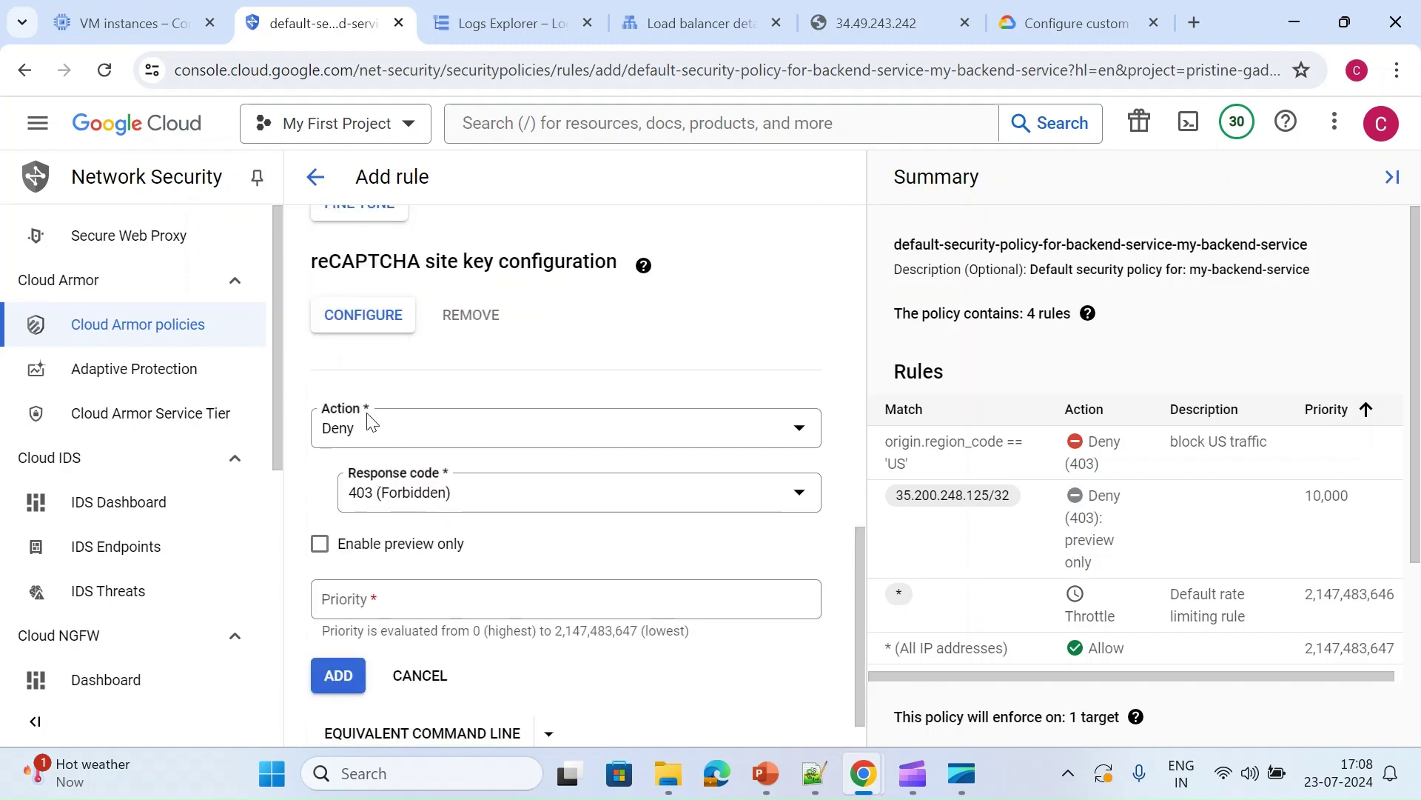
click(368, 421)
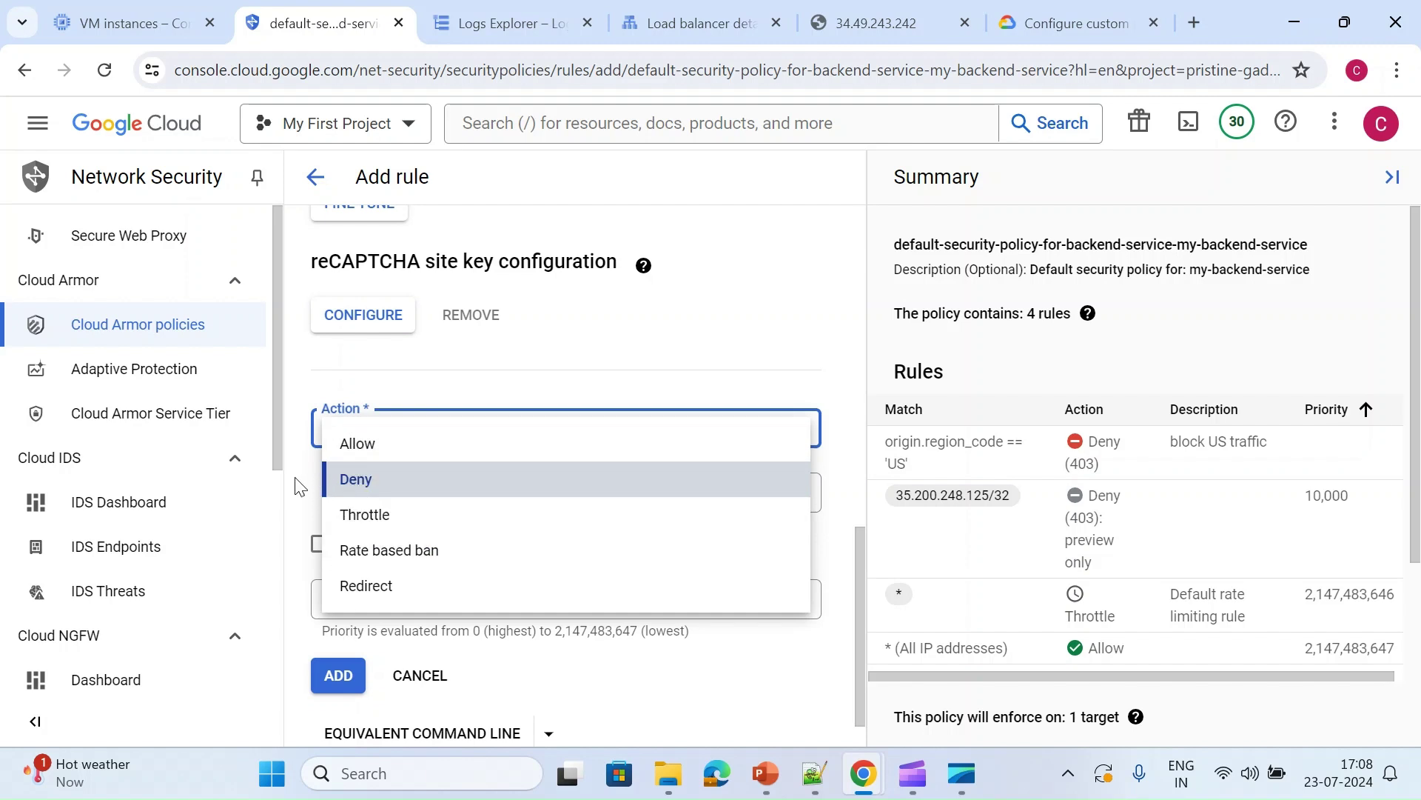
click(319, 485)
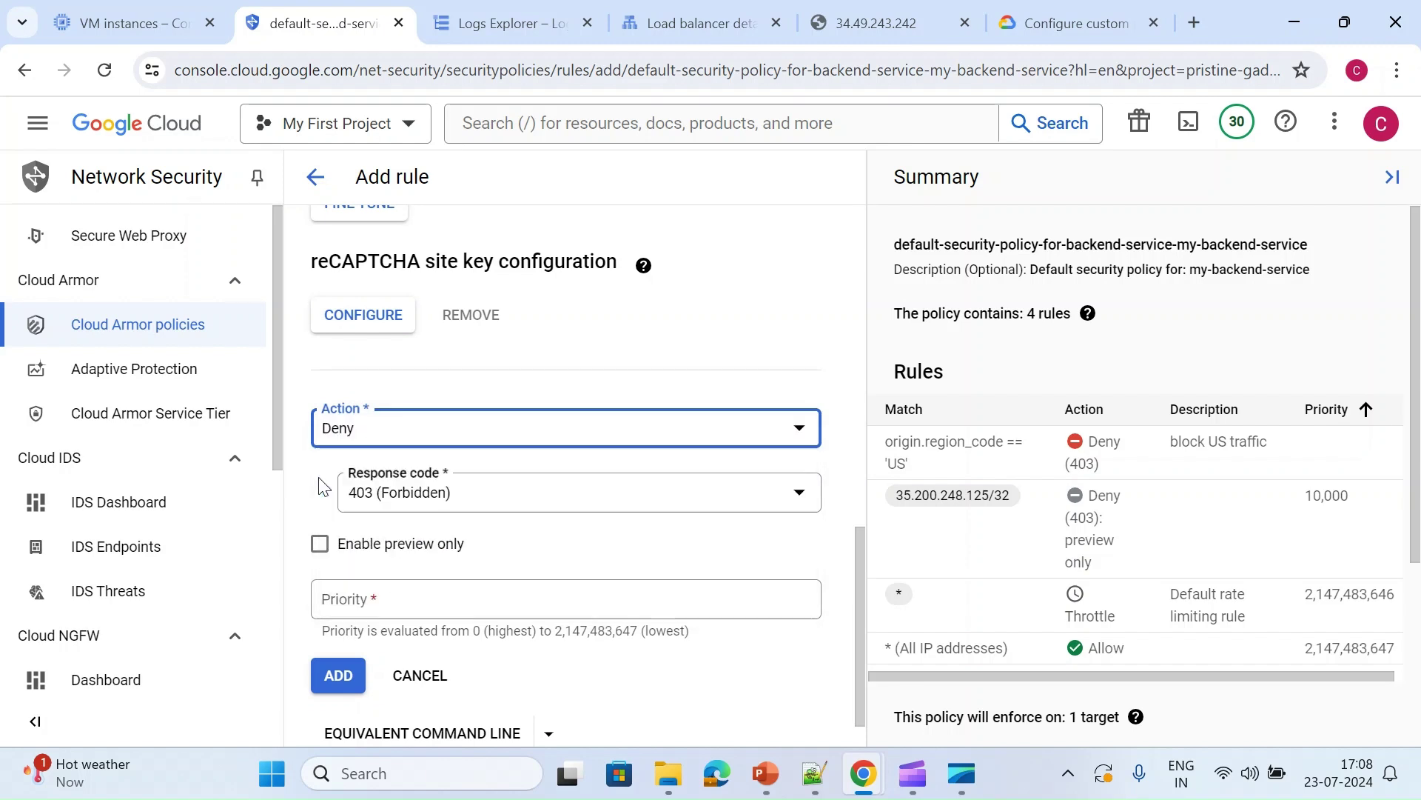
click(422, 509)
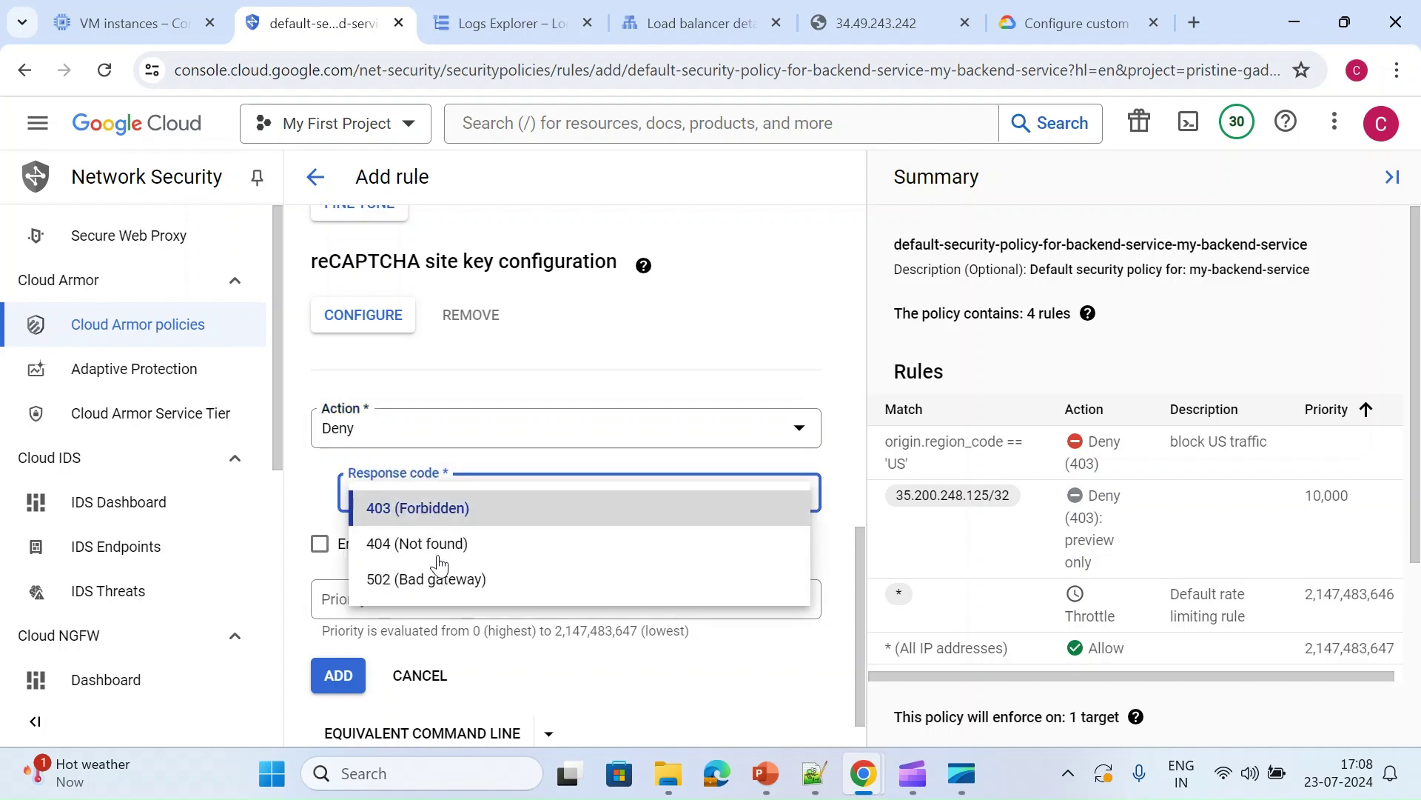
click(439, 586)
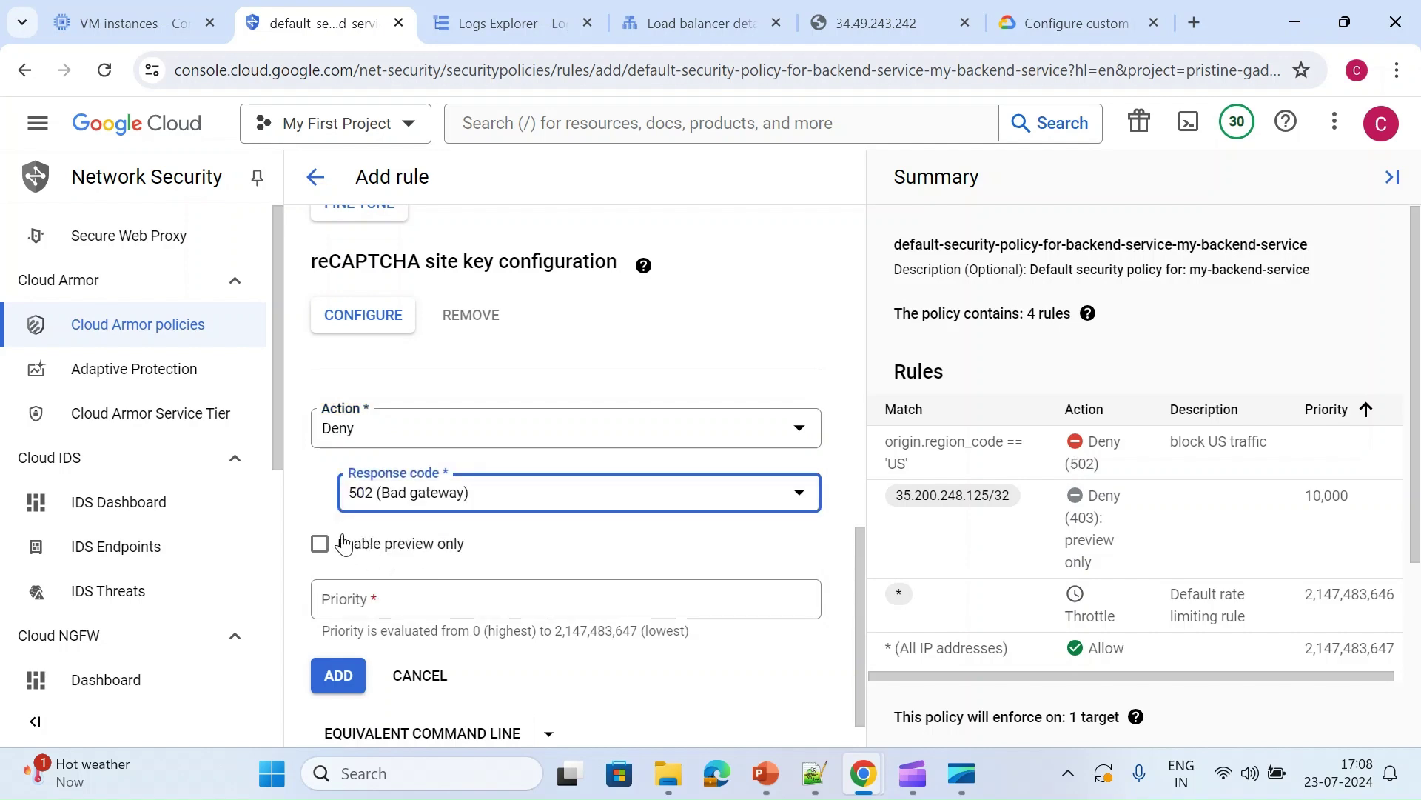
Give the rule priority 100000 and add it to the policy
click(431, 598)
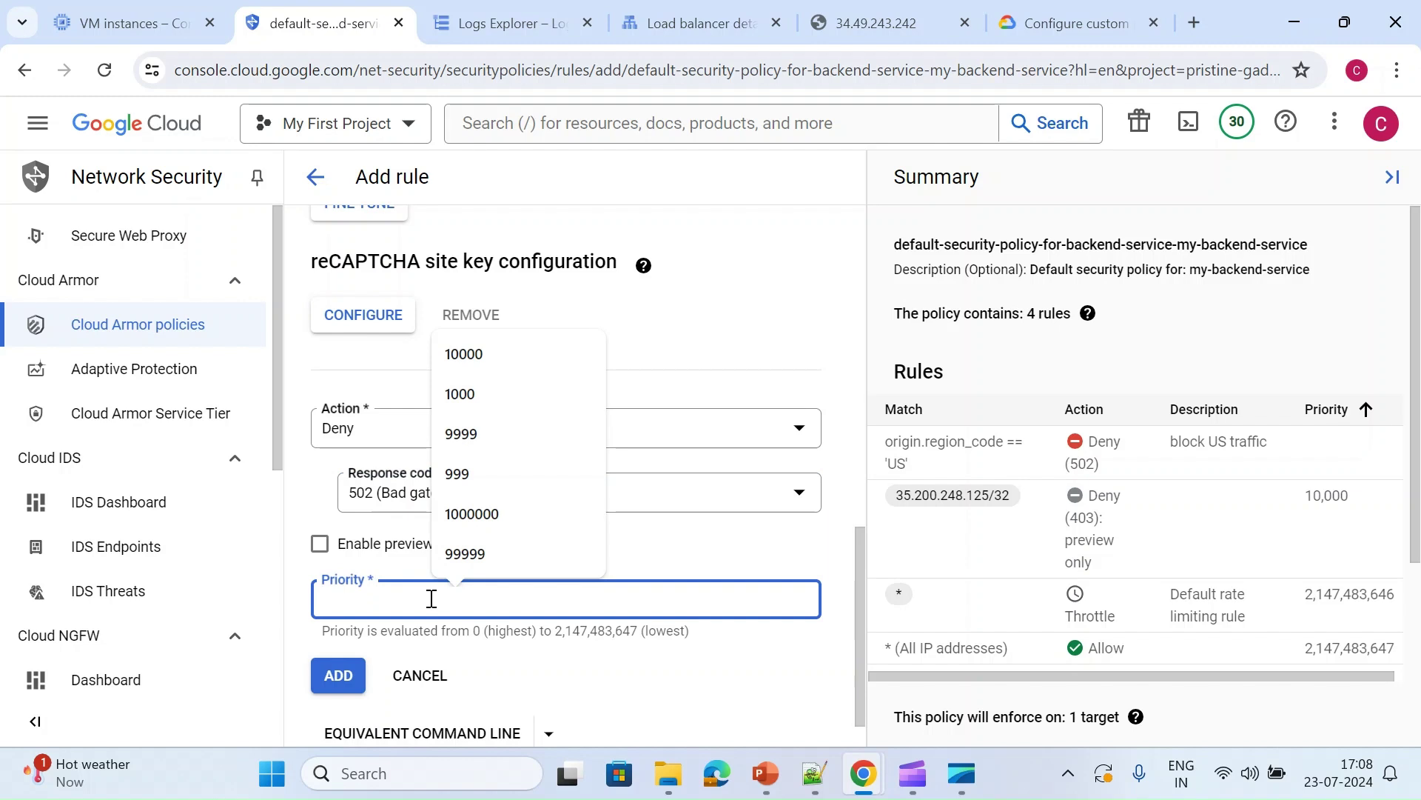
text(100000)
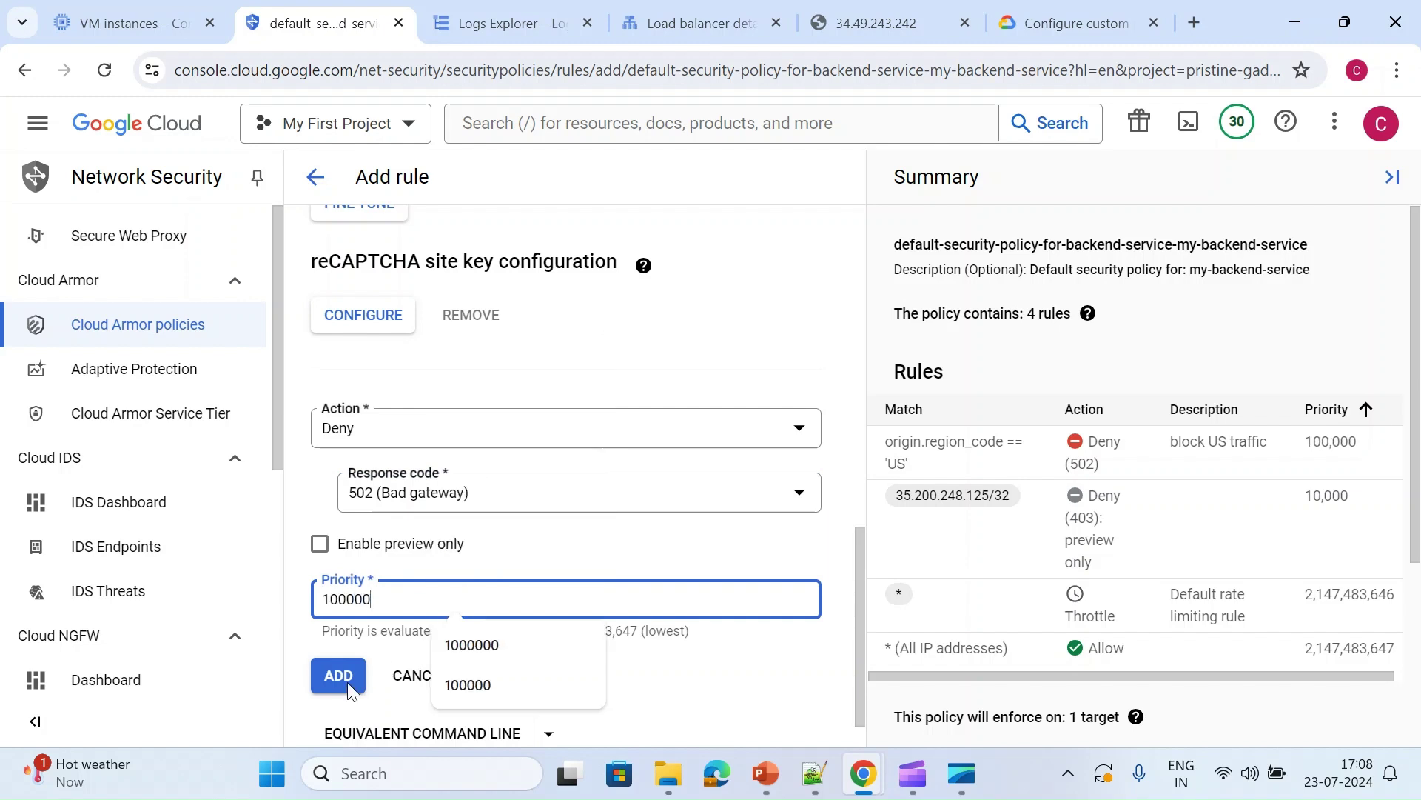
click(340, 676)
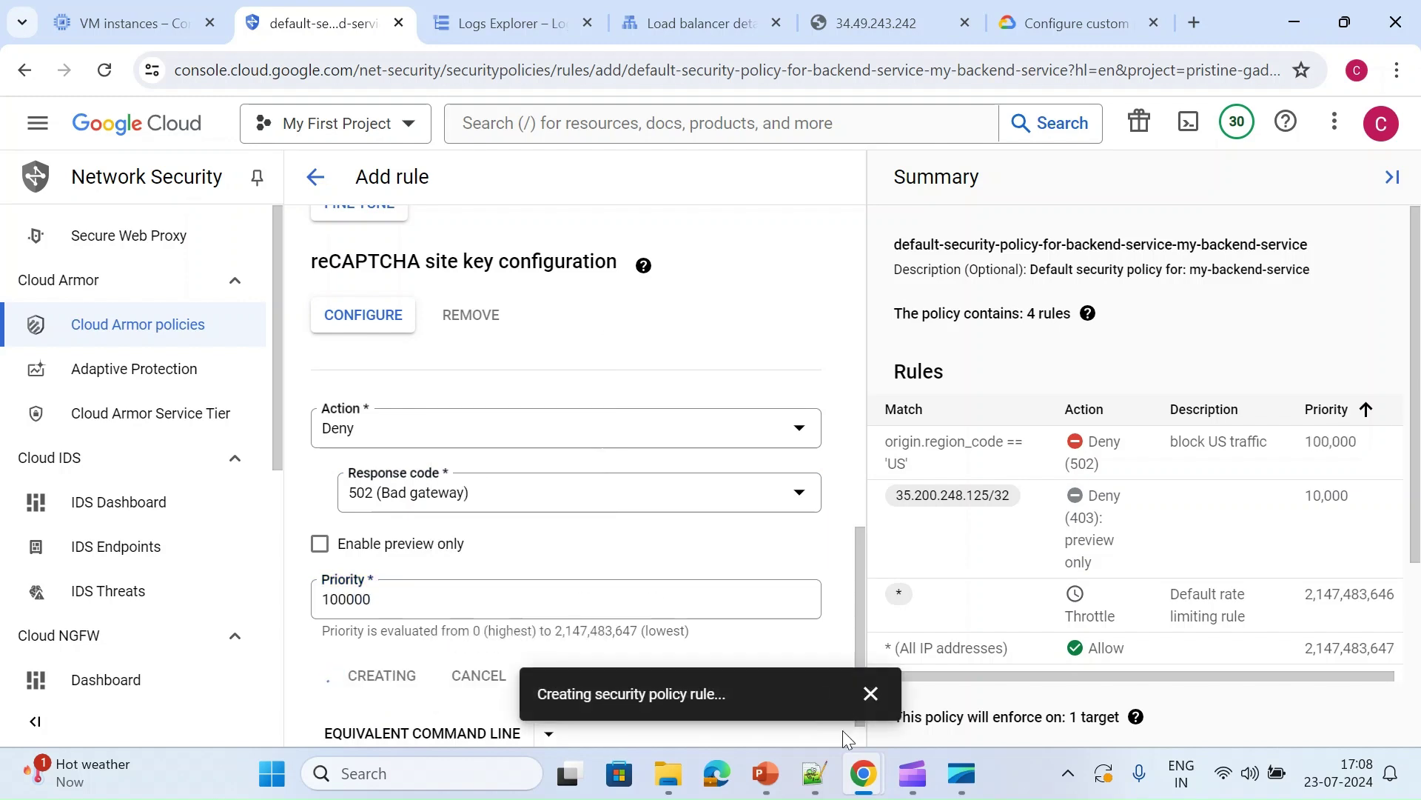
Copy the load balancer address 34.49.243.242 from the served web page
click(876, 23)
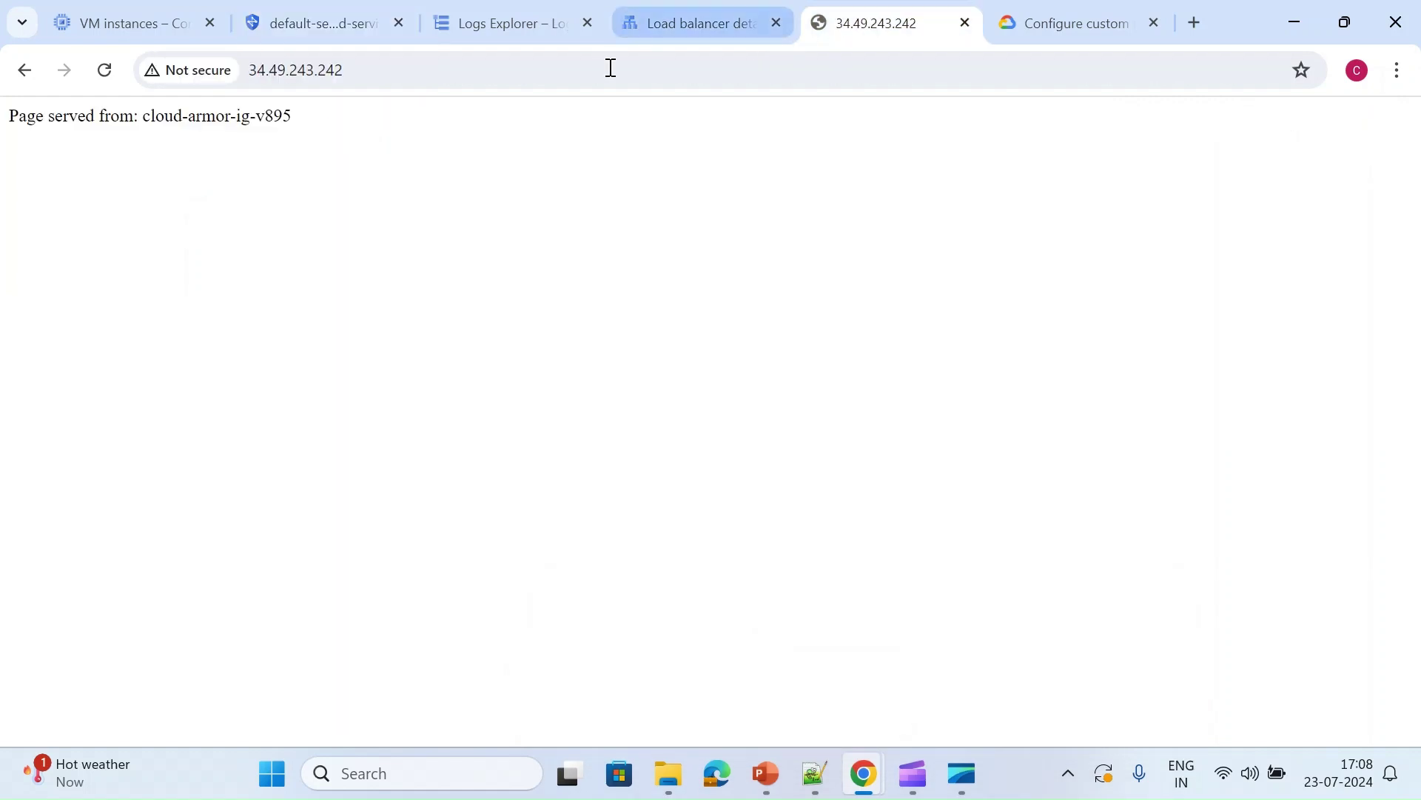
click(611, 67)
key(ctrl+c)
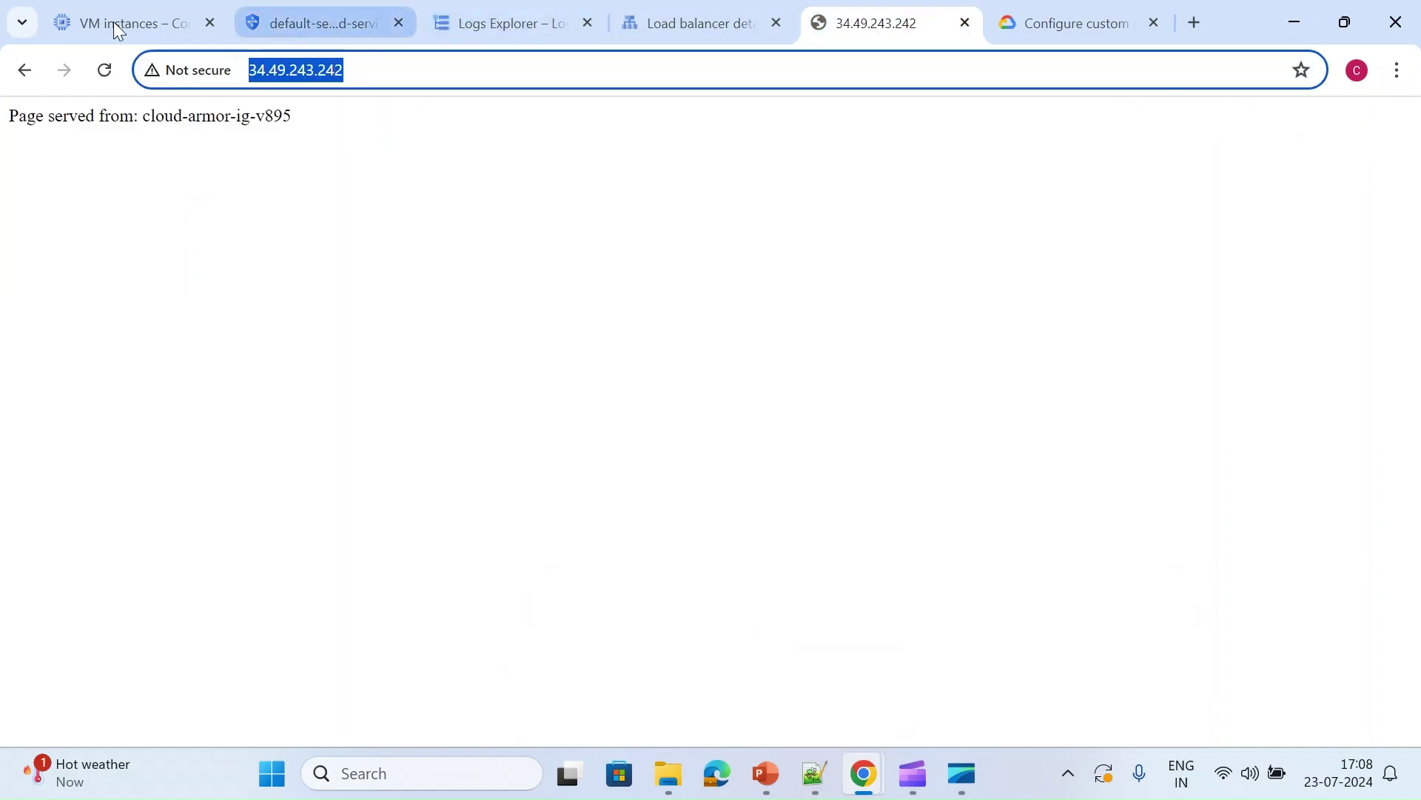
click(113, 21)
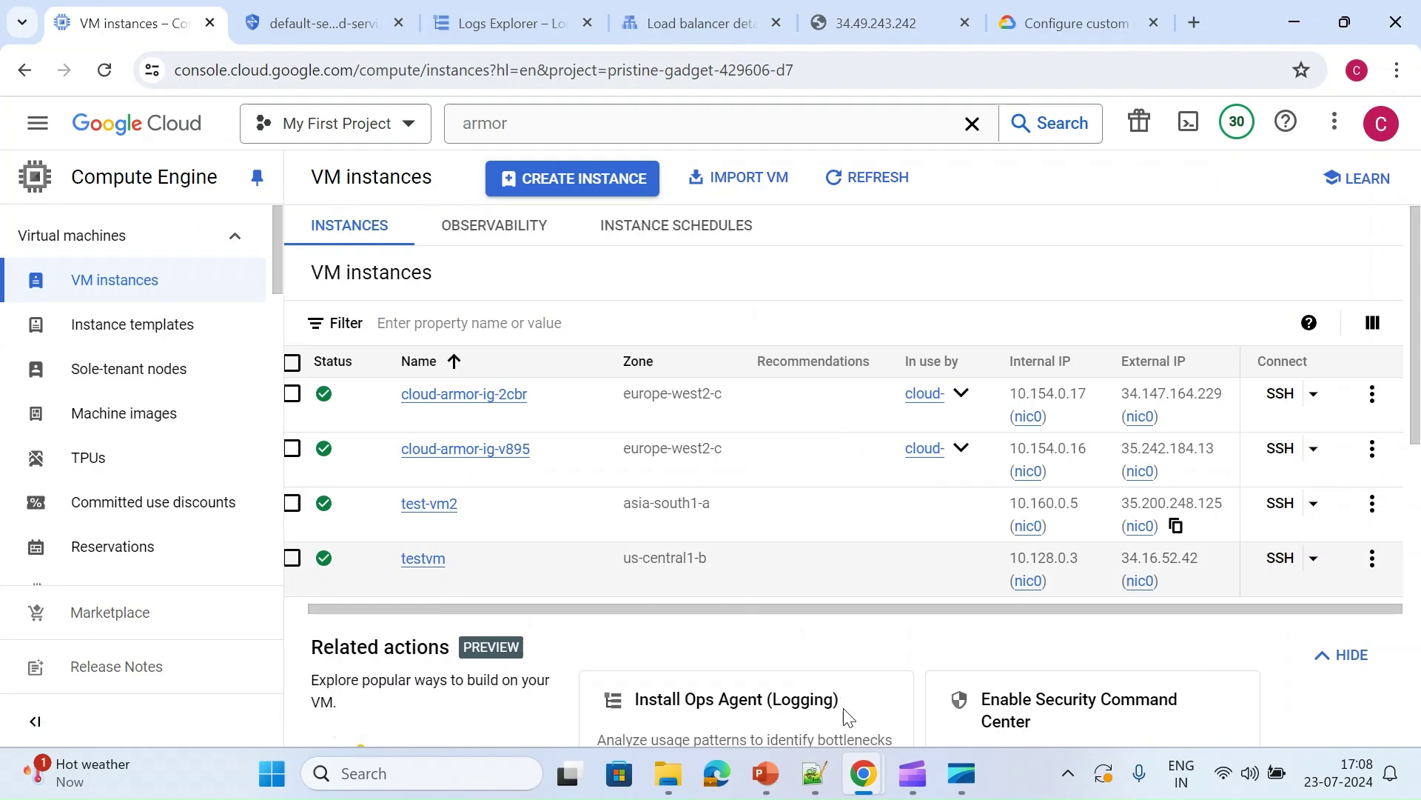
mouse_move(863, 774)
click(1014, 680)
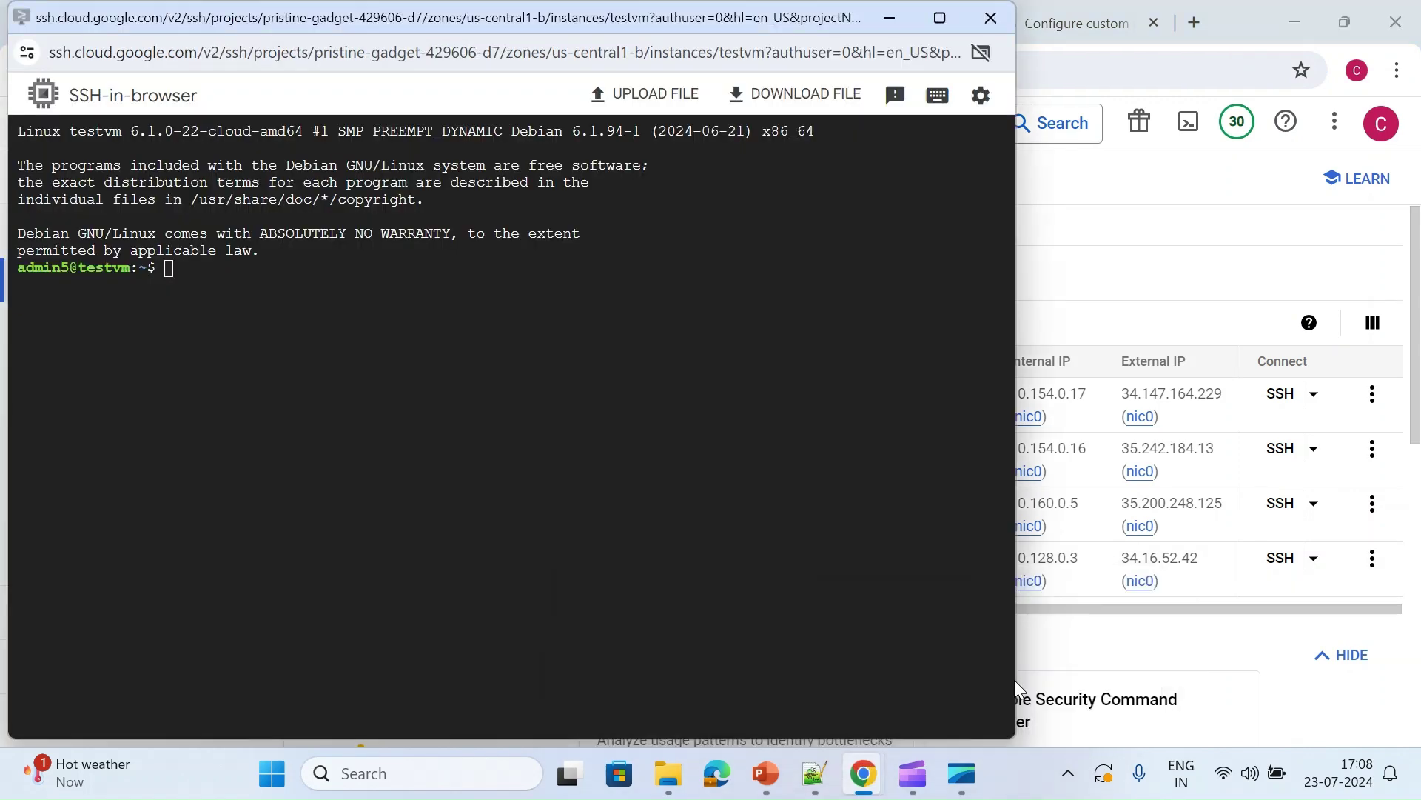
key(Return)
key(Return)
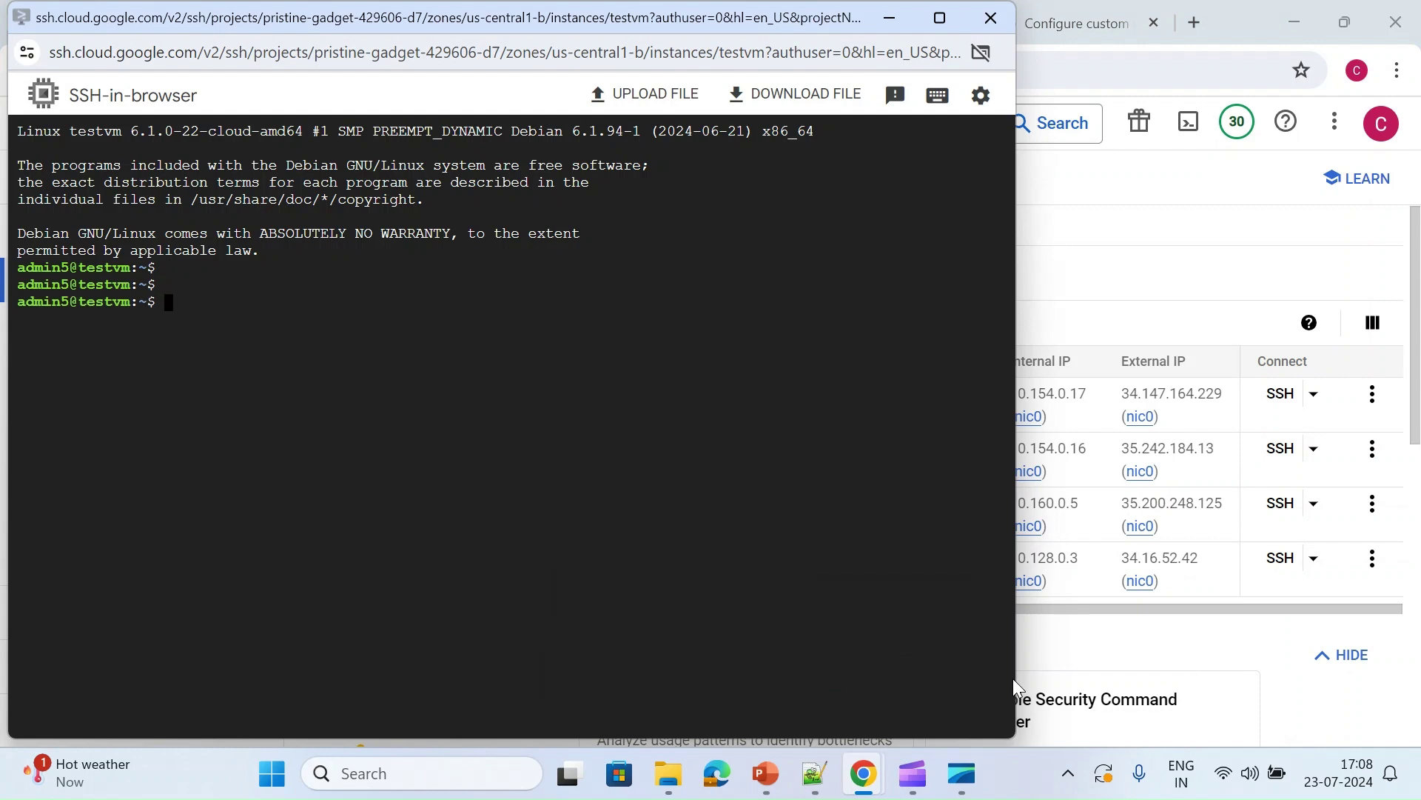
text(curl)
key(ctrl+v)
key(Return)
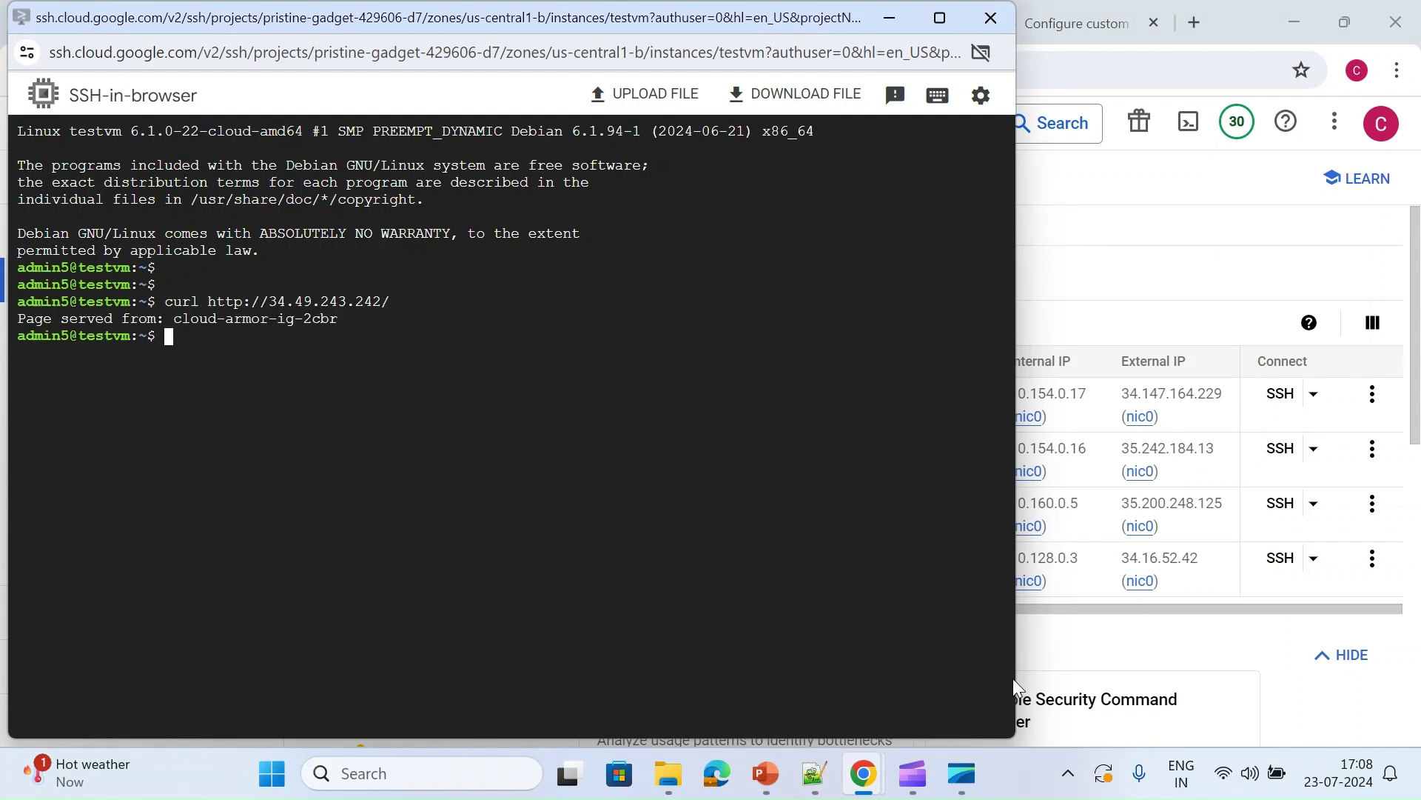
Set the font size of testvm's SSH terminal to Medium
click(981, 95)
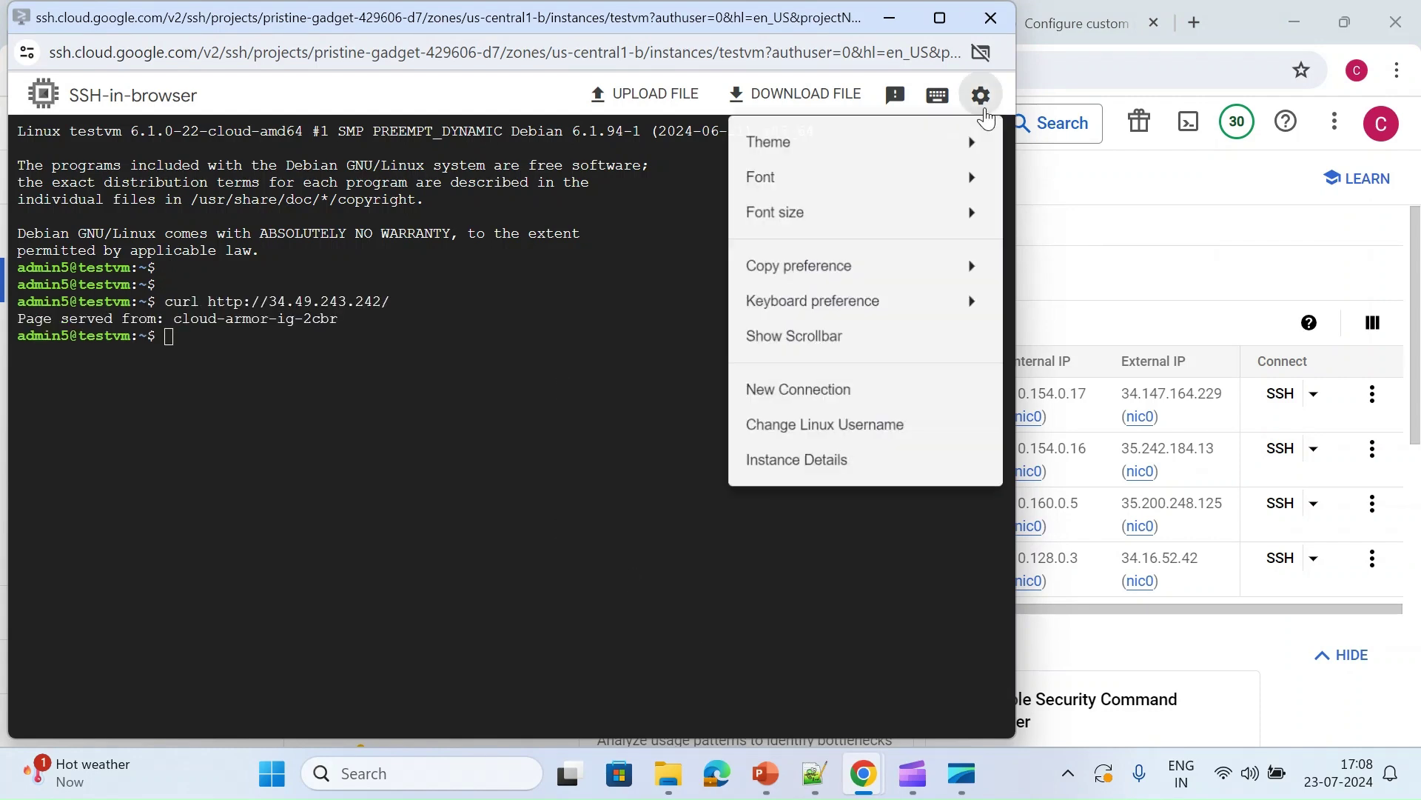
mouse_move(883, 316)
mouse_move(815, 214)
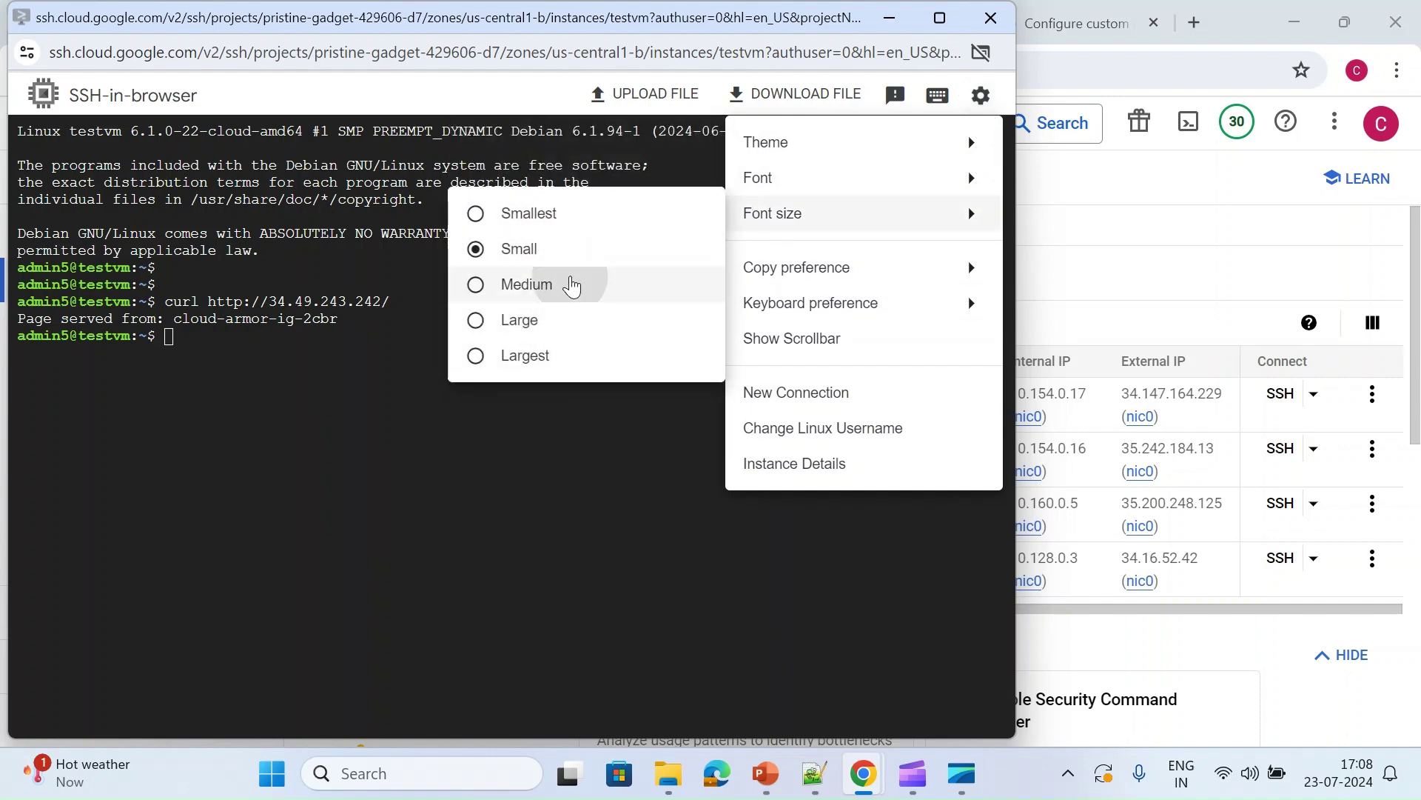
click(570, 284)
key(Up)
key(Return)
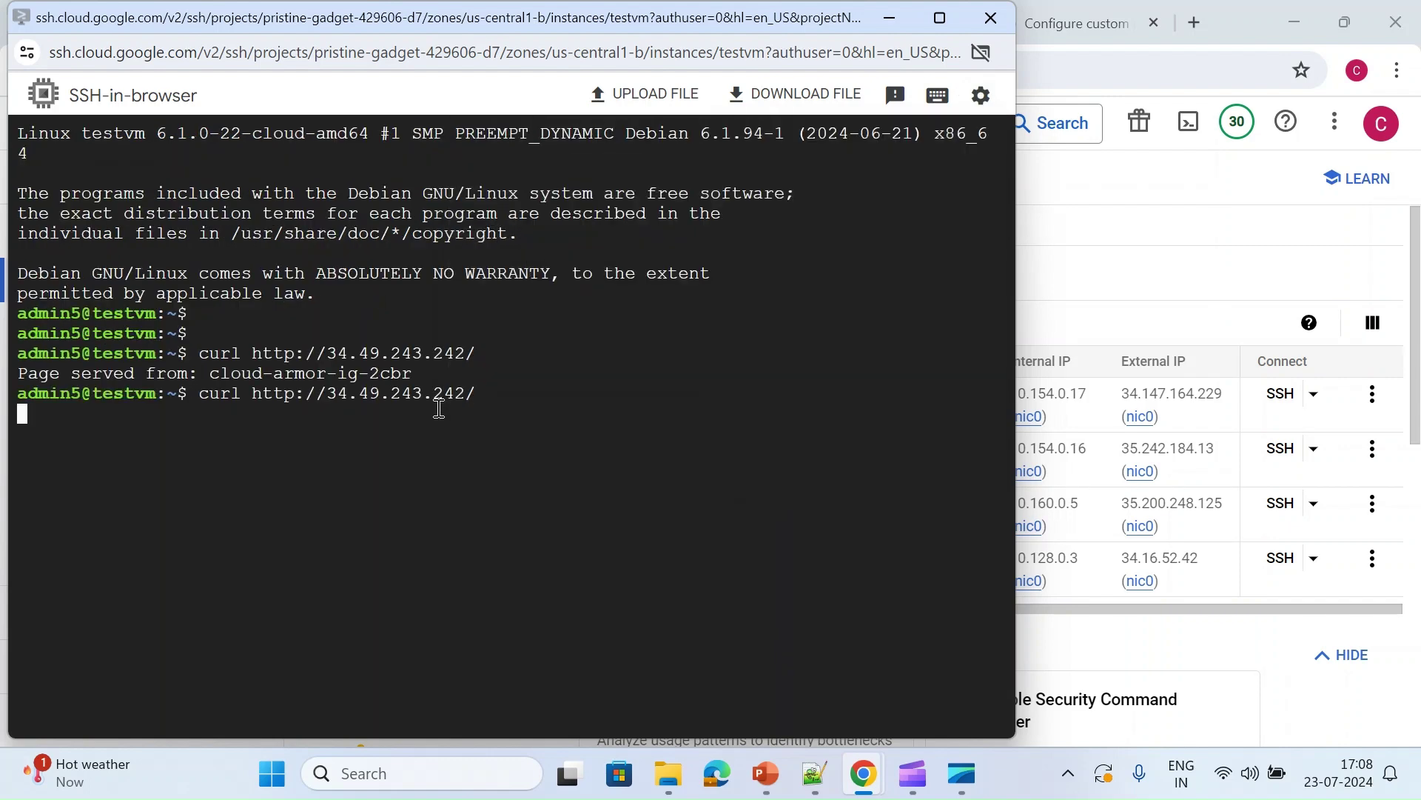
key(Return)
key(Return)
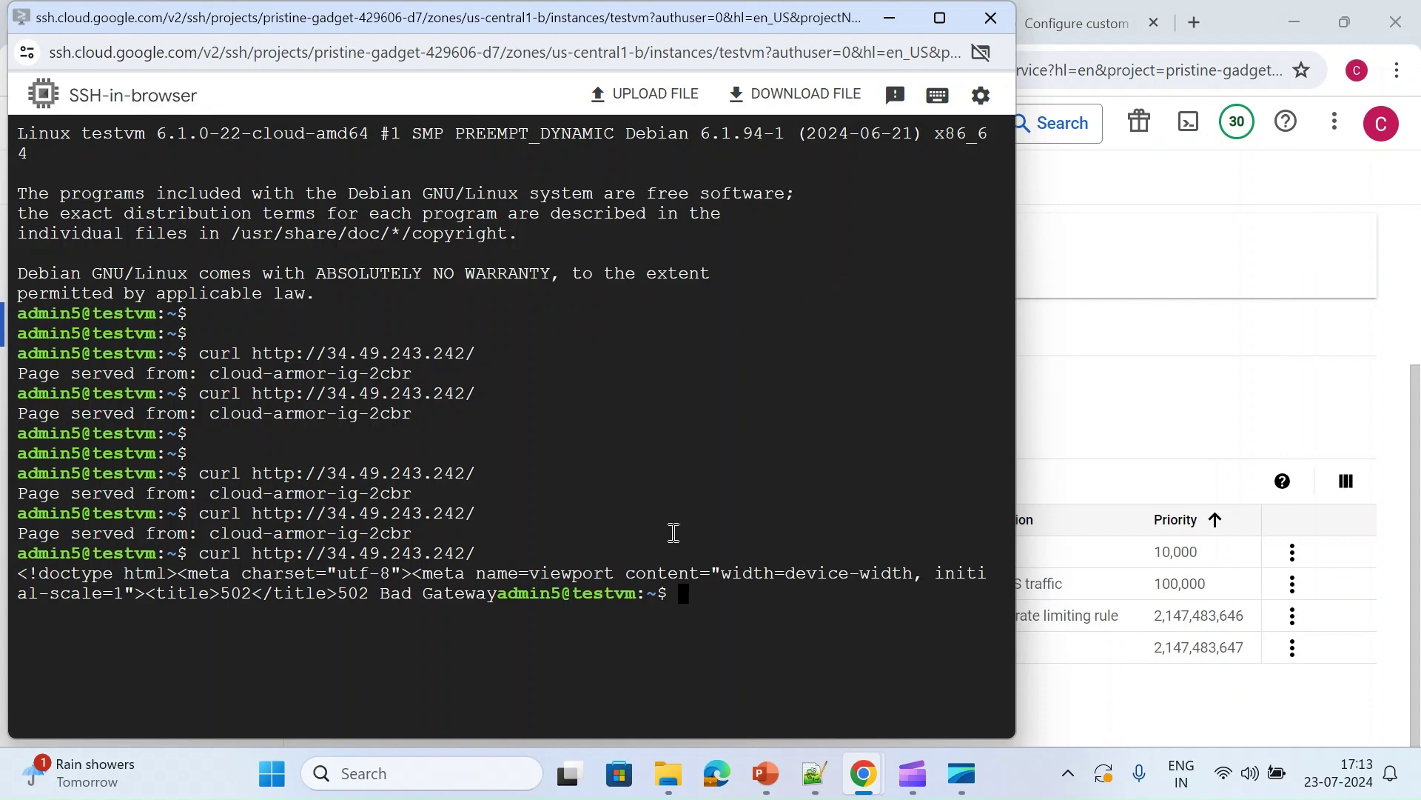
key(Return)
key(Return)
key(Up)
key(Return)
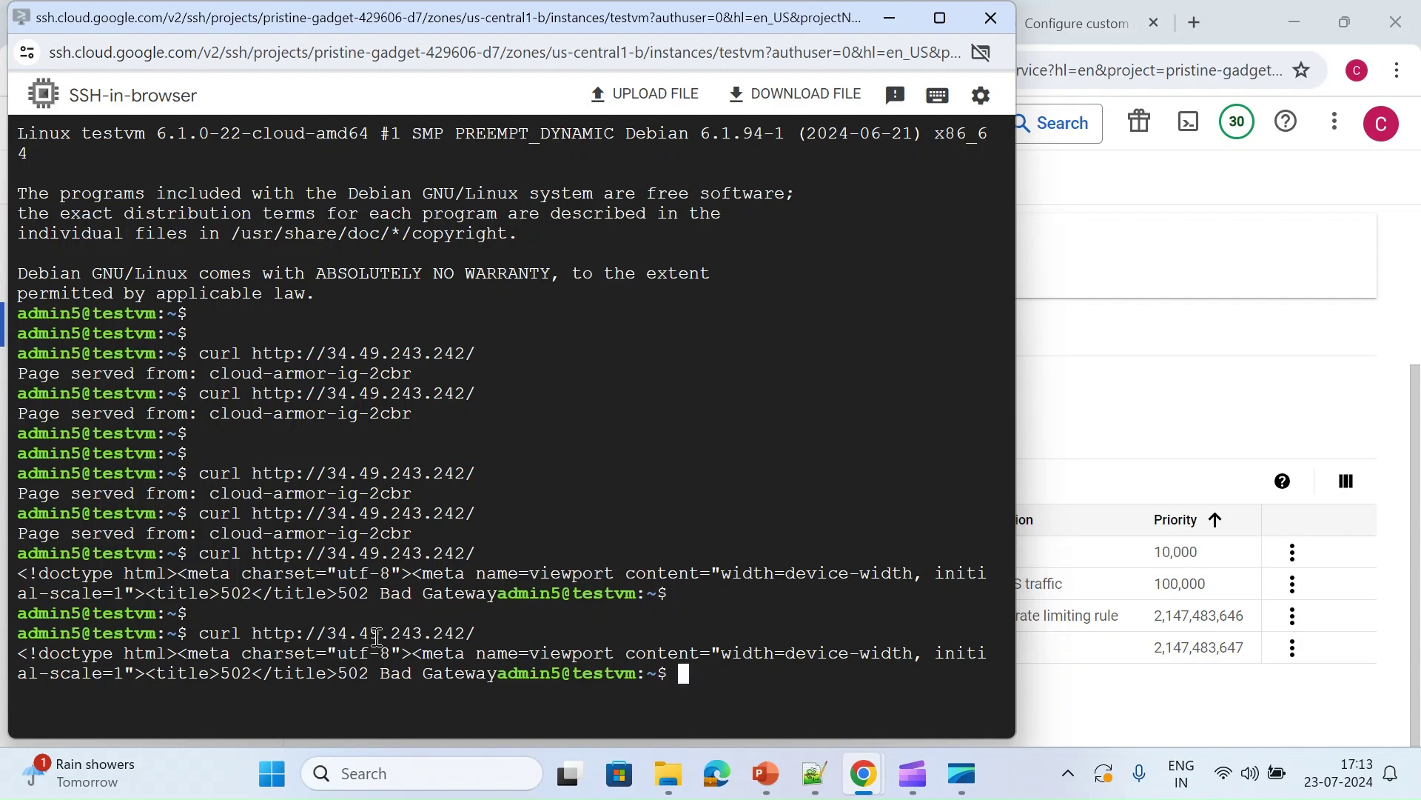
mouse_move(868, 773)
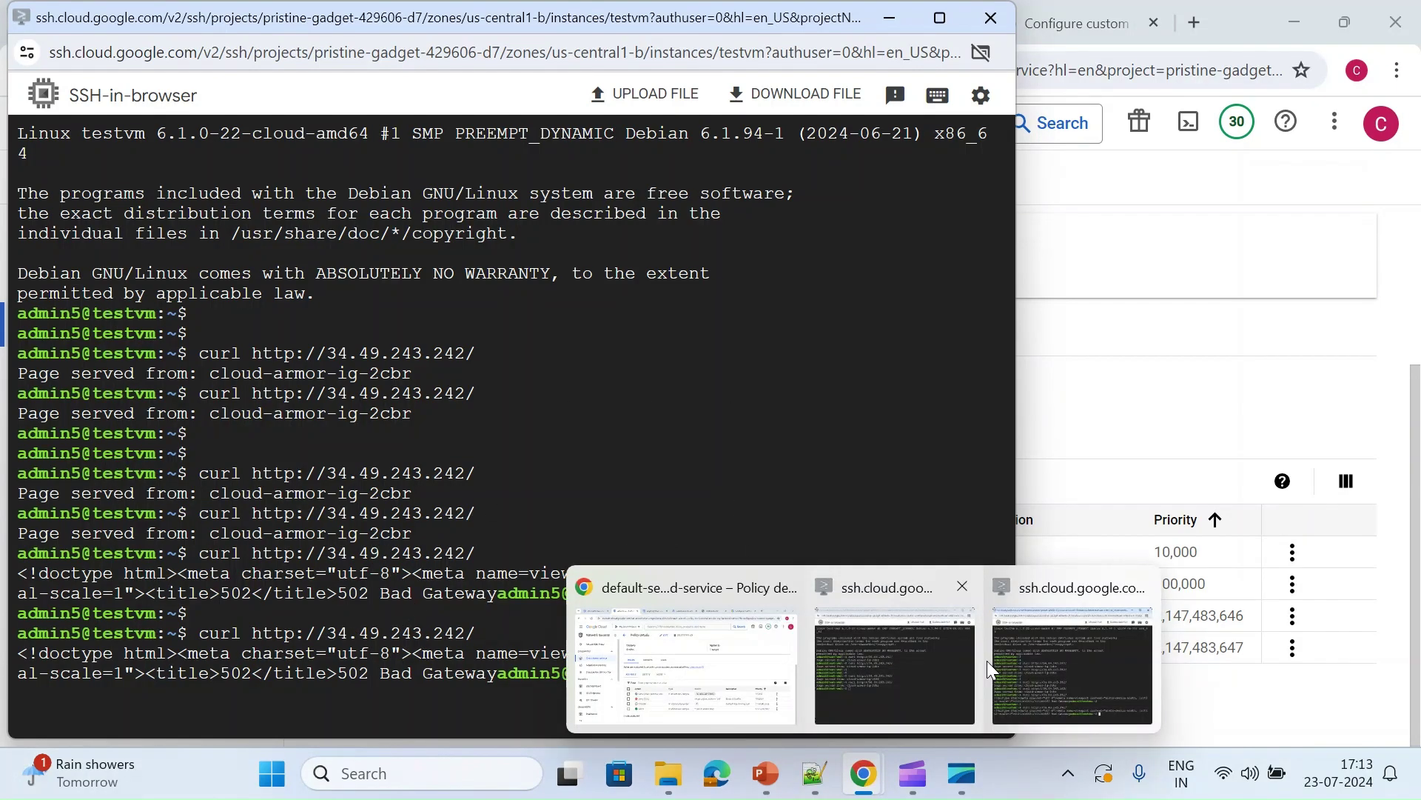
click(878, 665)
key(Return)
key(Return)
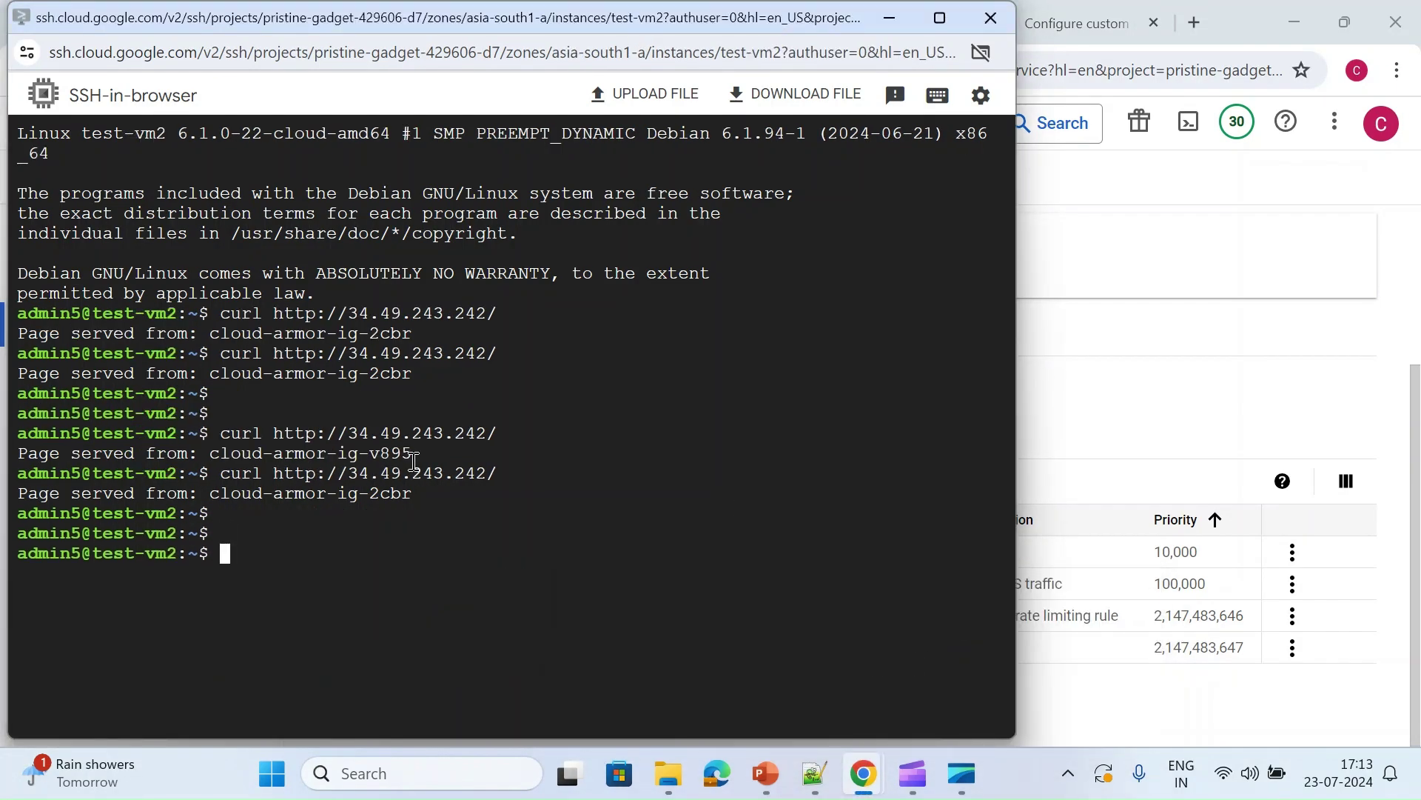
key(Up)
key(Return)
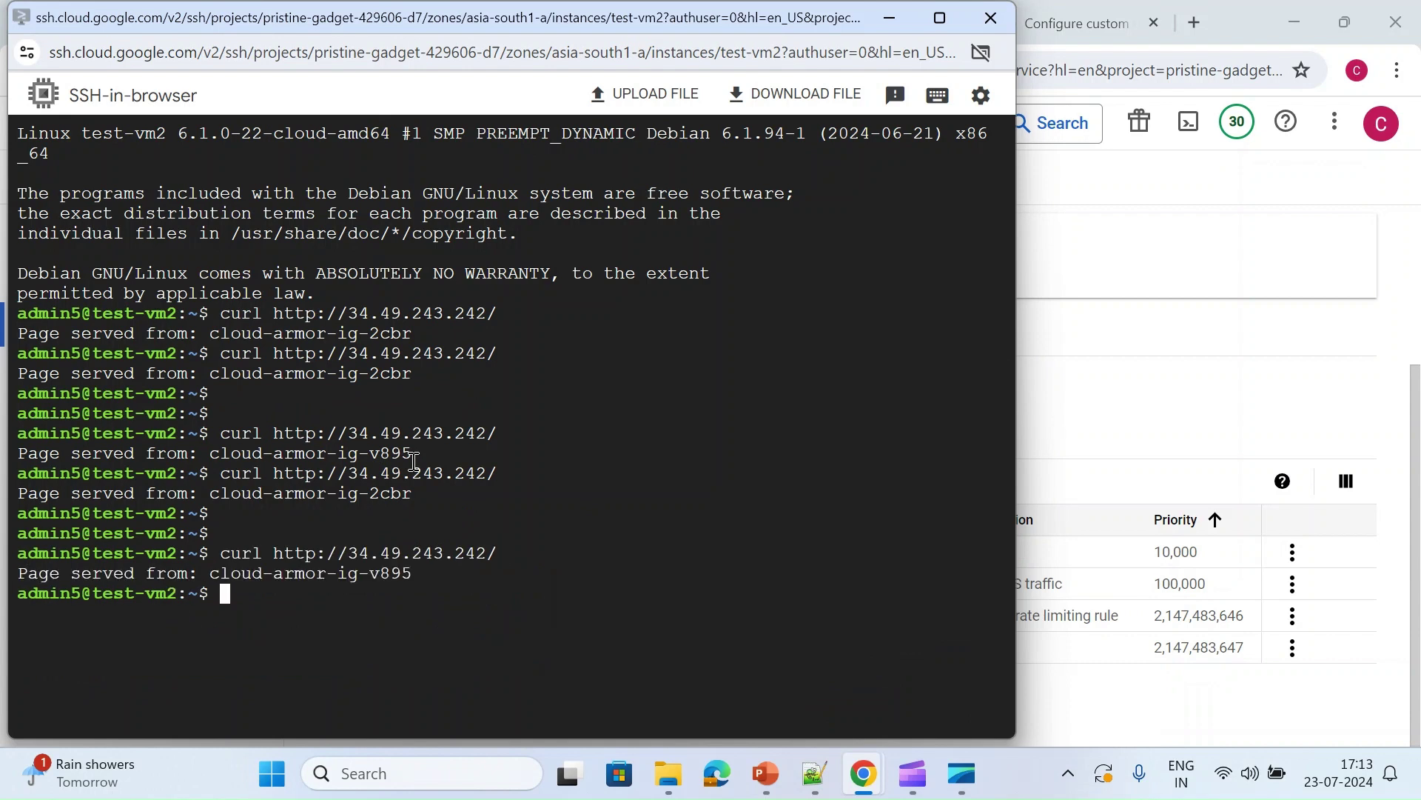
key(Up)
key(Return)
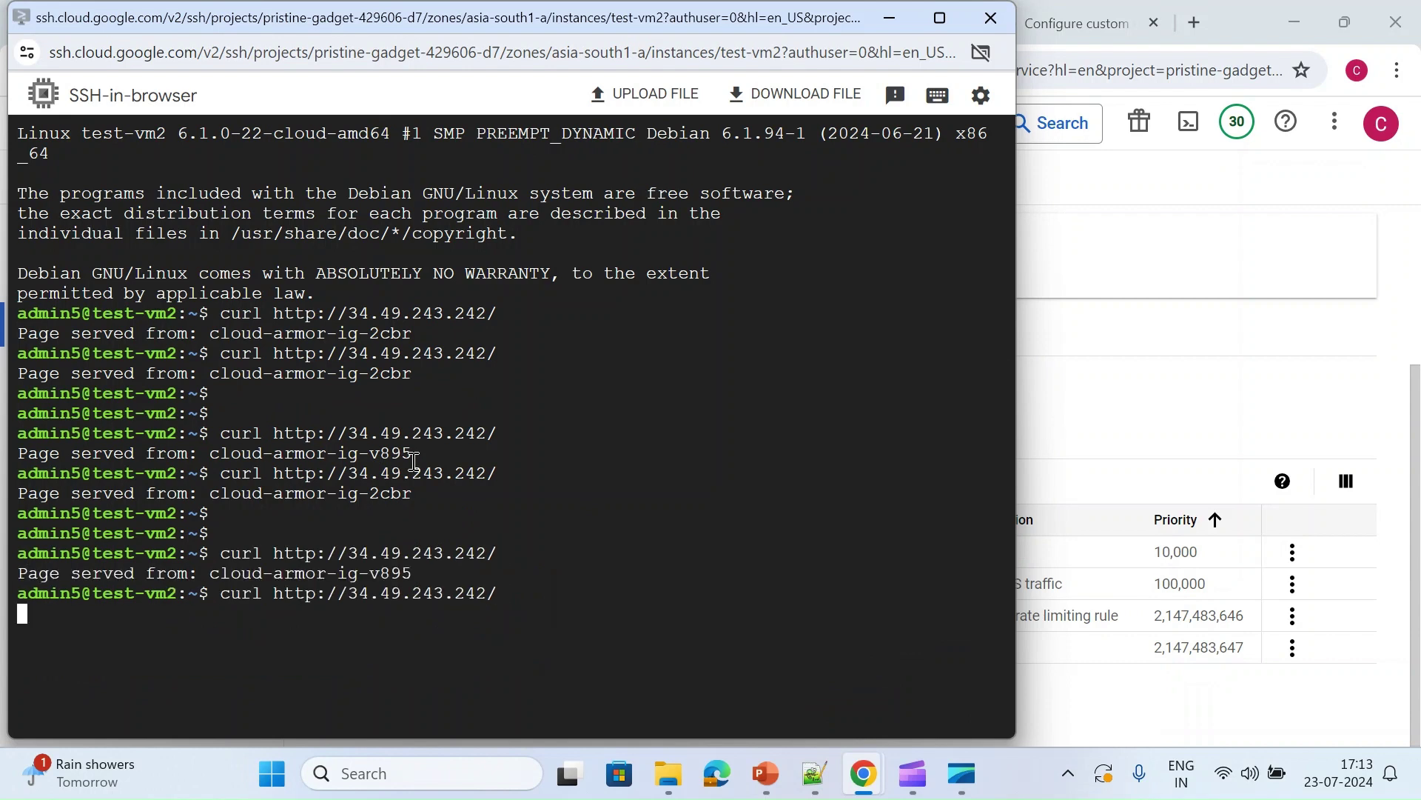
Reload the 34.49.243.242 page in the browser and compare it with test-vm2's curl output
click(1157, 259)
click(873, 23)
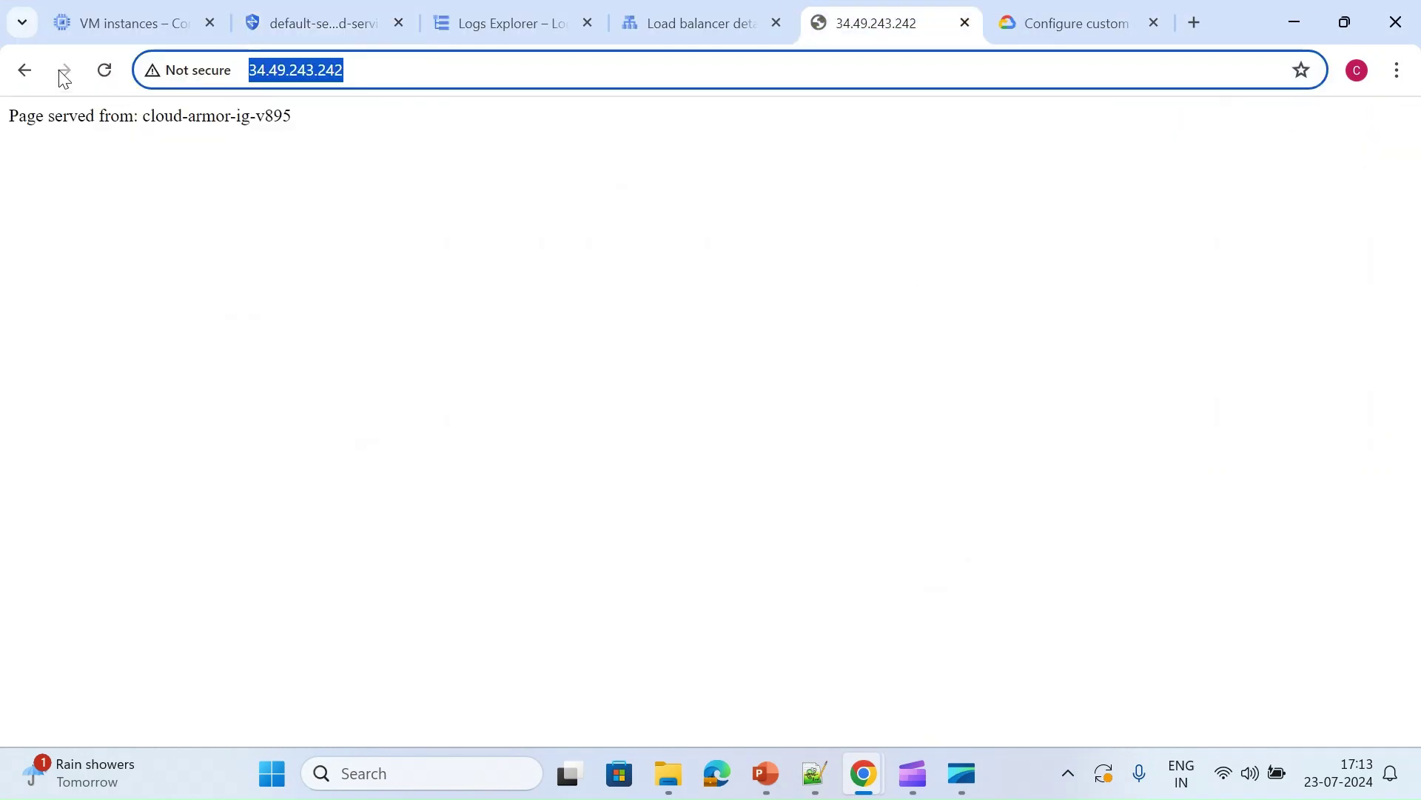
click(104, 71)
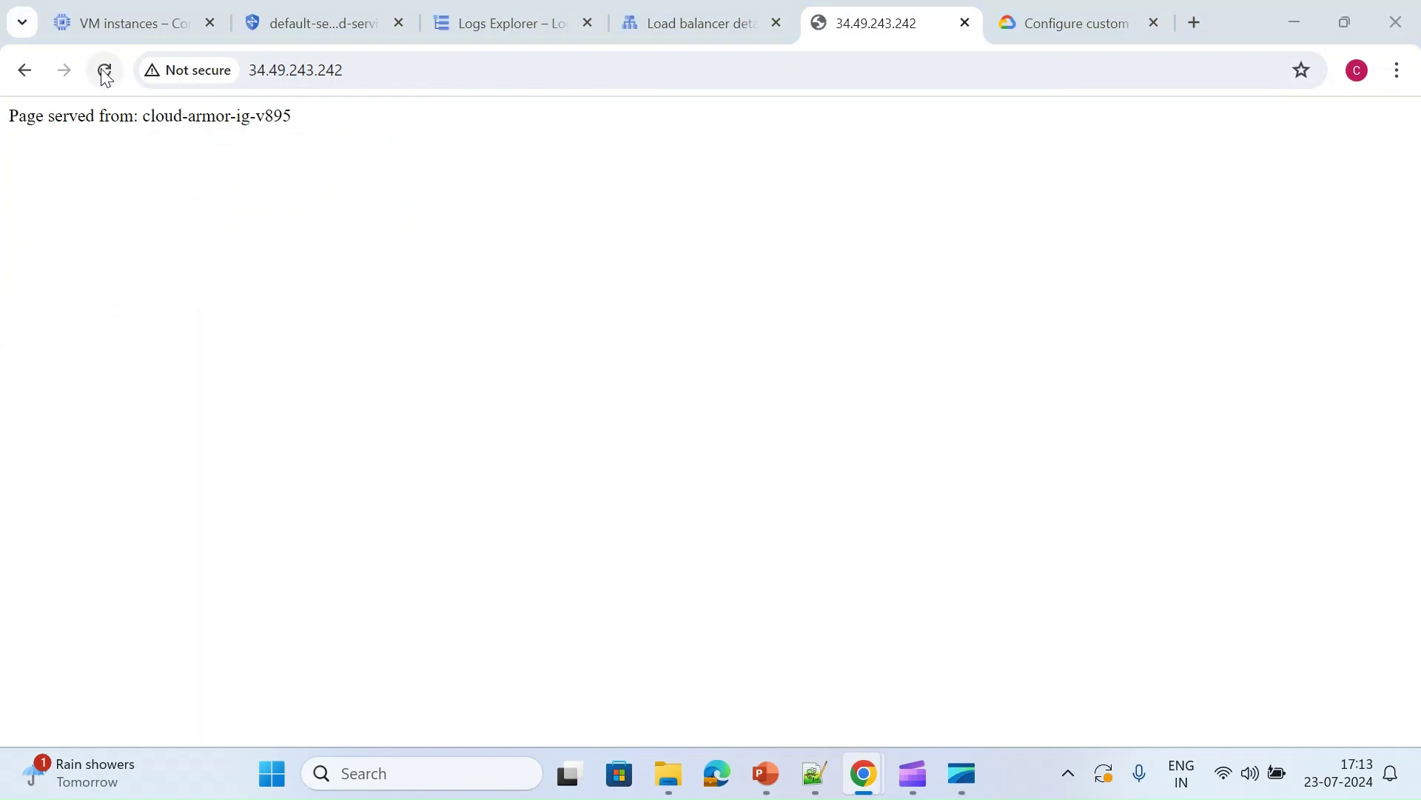
key(alt+Tab)
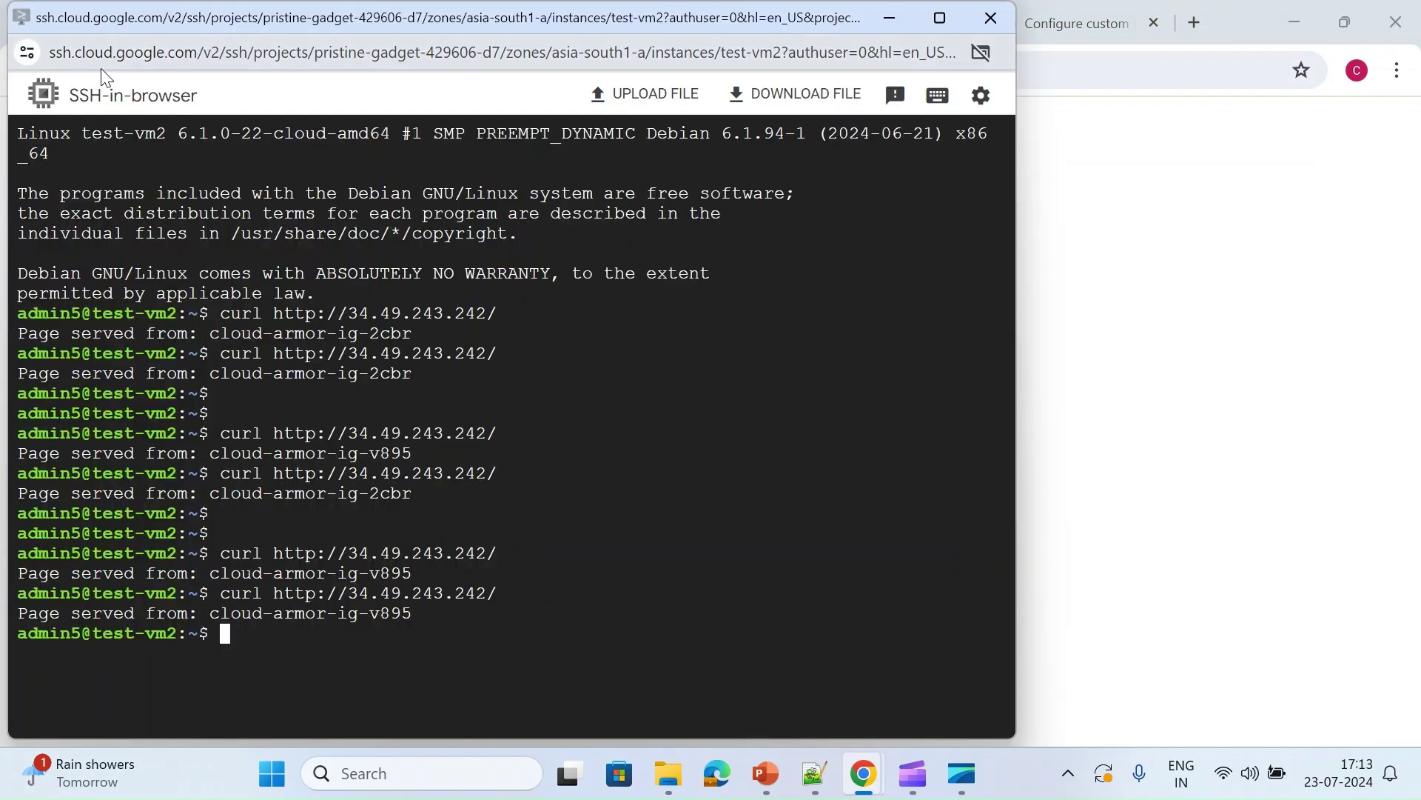
Review the Cloud Armor policy's rules and the zones of the VM instances
click(1066, 446)
click(317, 16)
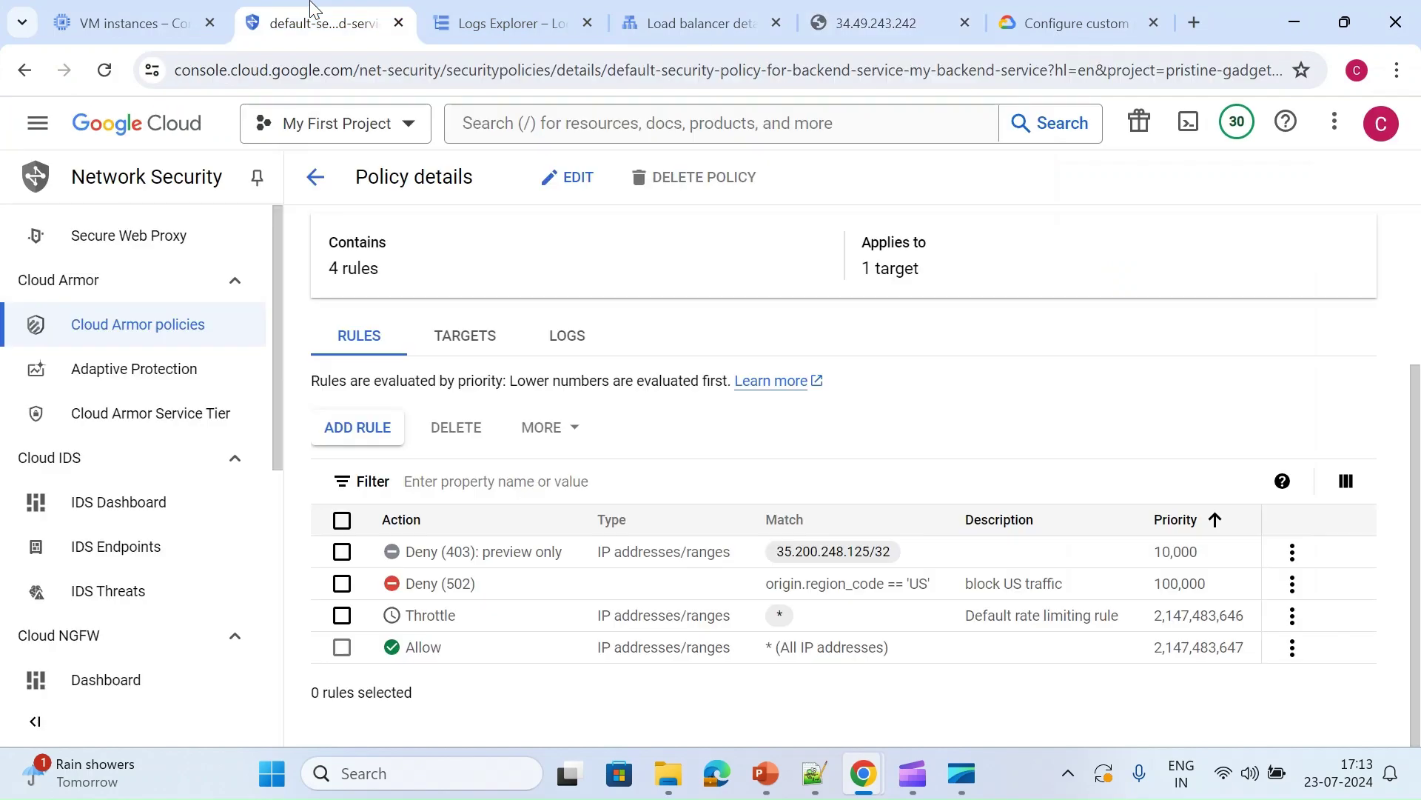
click(116, 9)
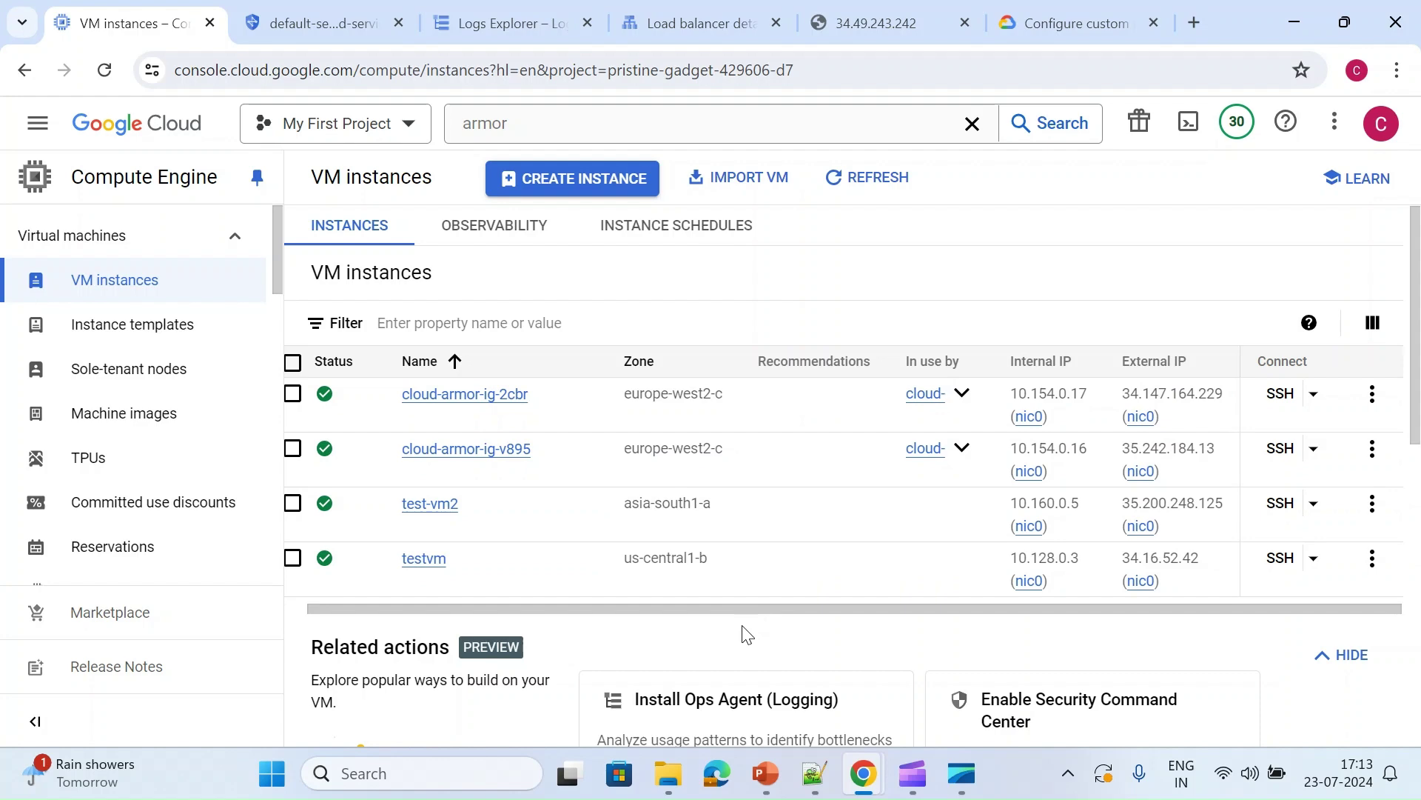
Return to the Cloud Armor policy and open the "block US traffic" rule for editing at its match condition
key(ctrl+Tab)
click(1292, 584)
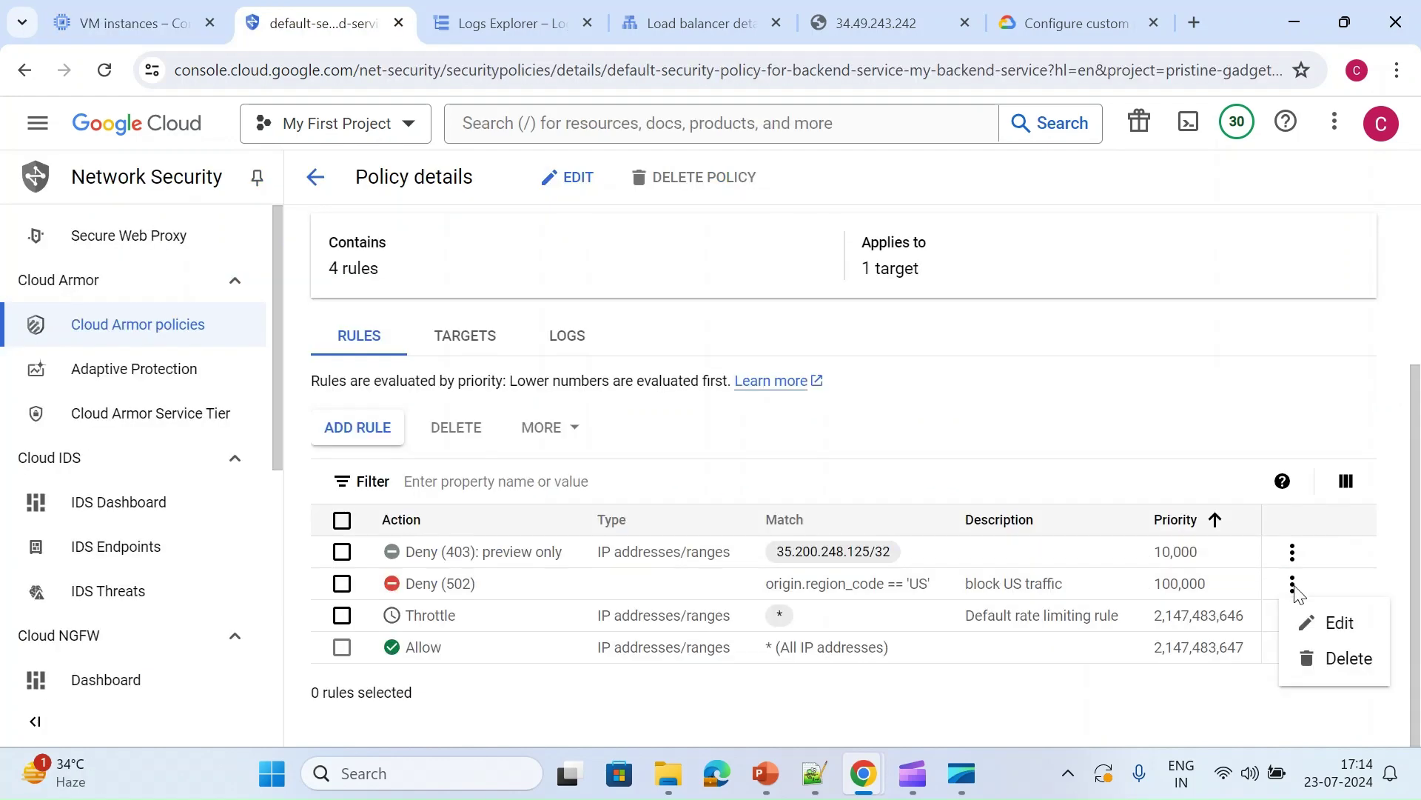
click(1325, 623)
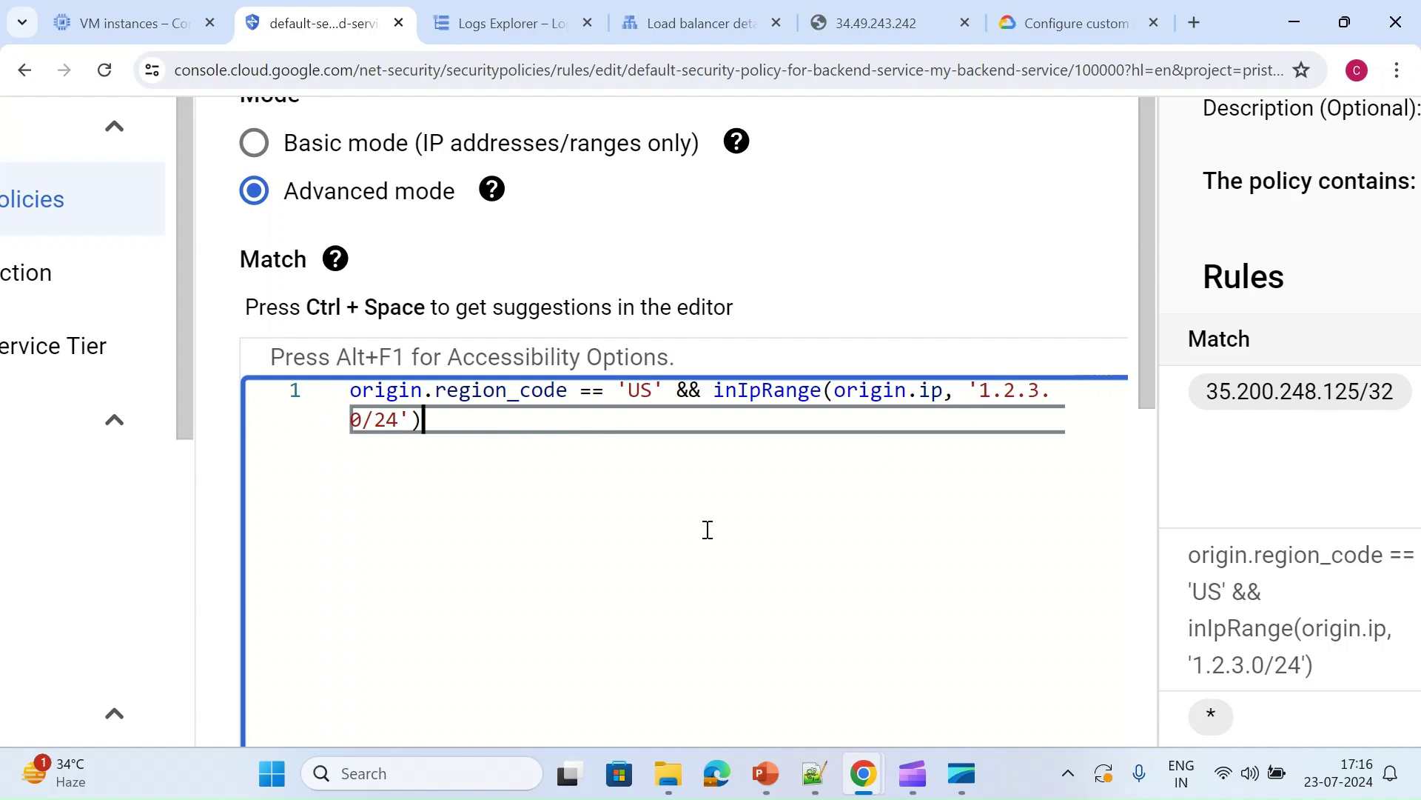
scroll(656, 547, down, 5)
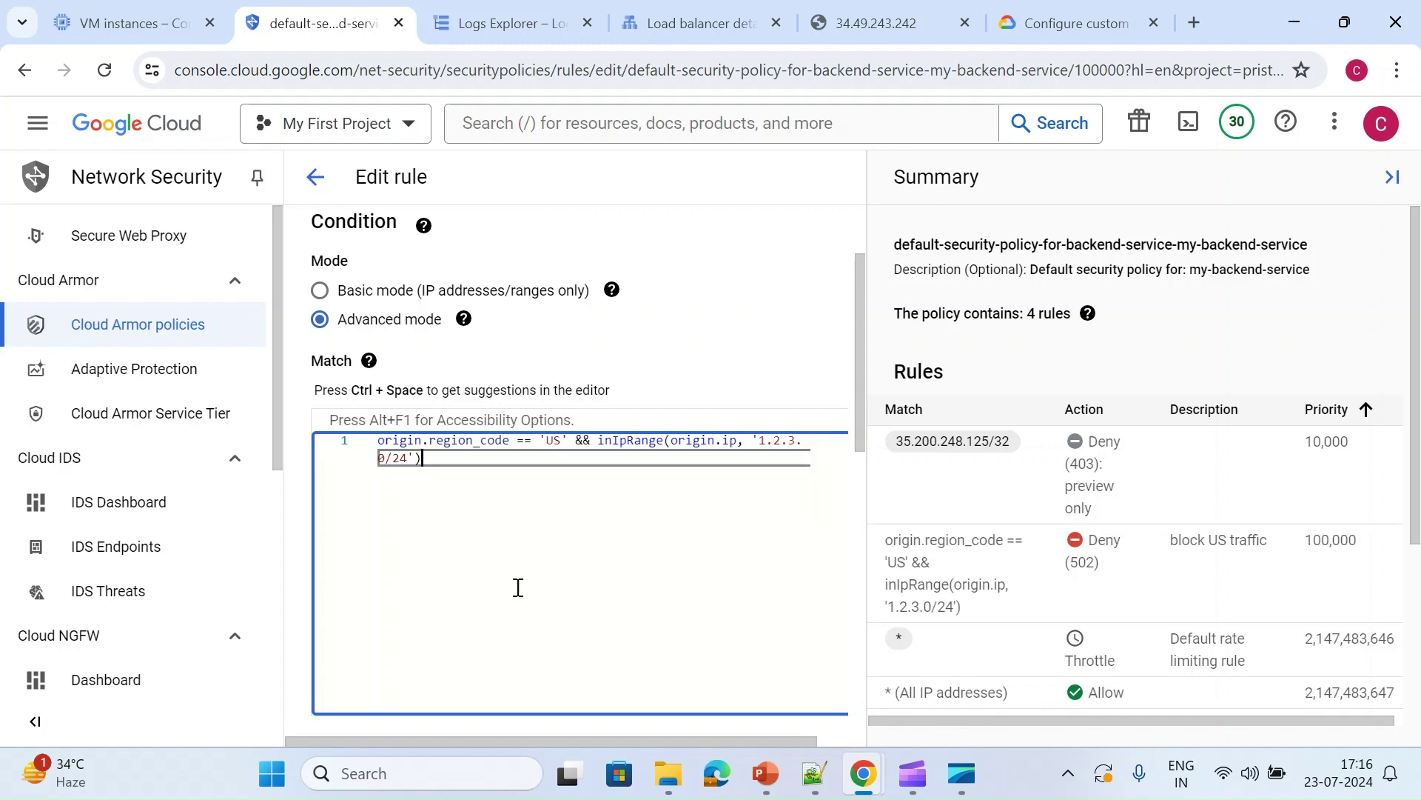
Save the "block US traffic" rule with its match expression combining the US region code and the 1.2.3.0/24 range
scroll(516, 587, down, 5)
click(365, 610)
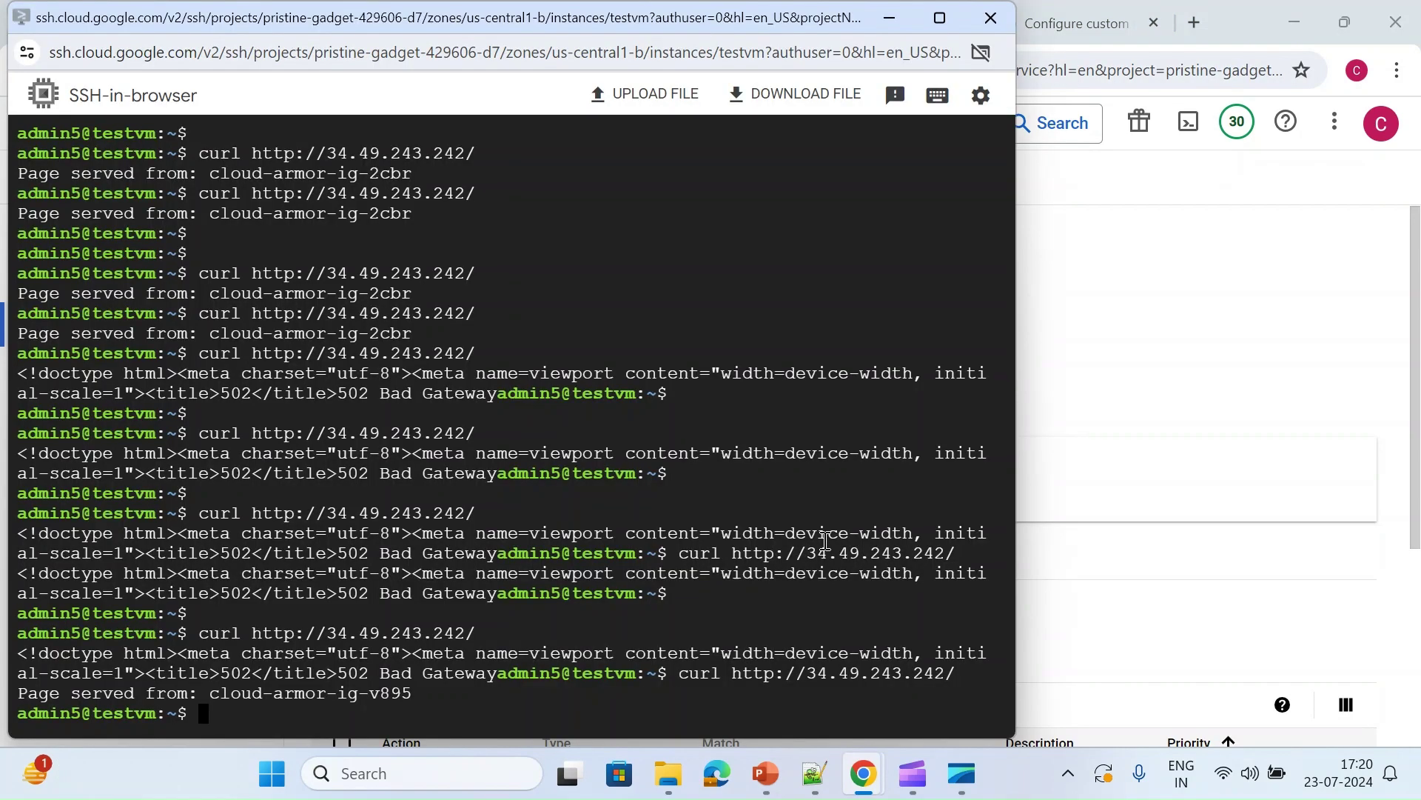
key(Return)
key(Return)
key(Return)
key(Return)
key(Return)
key(Return)
key(Return)
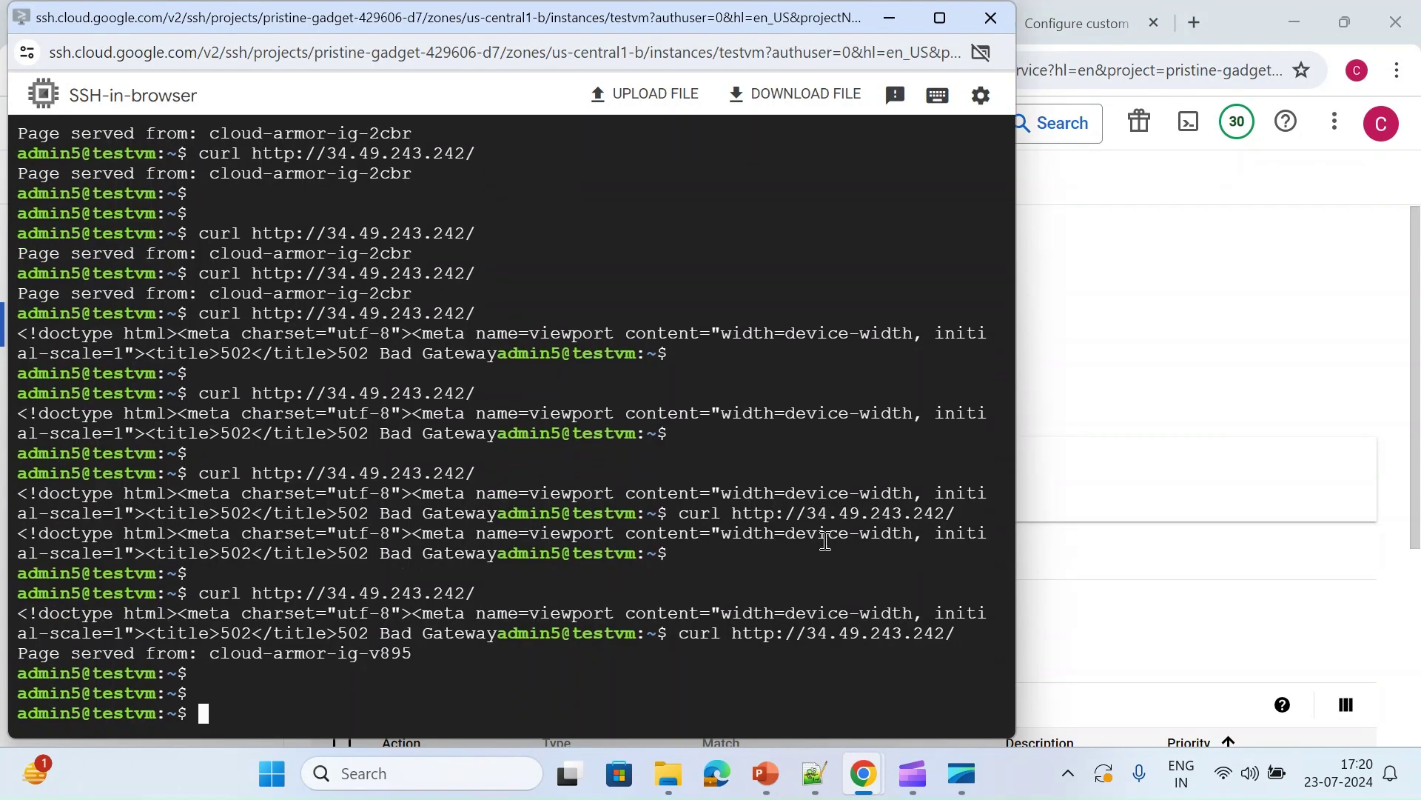
key(Up)
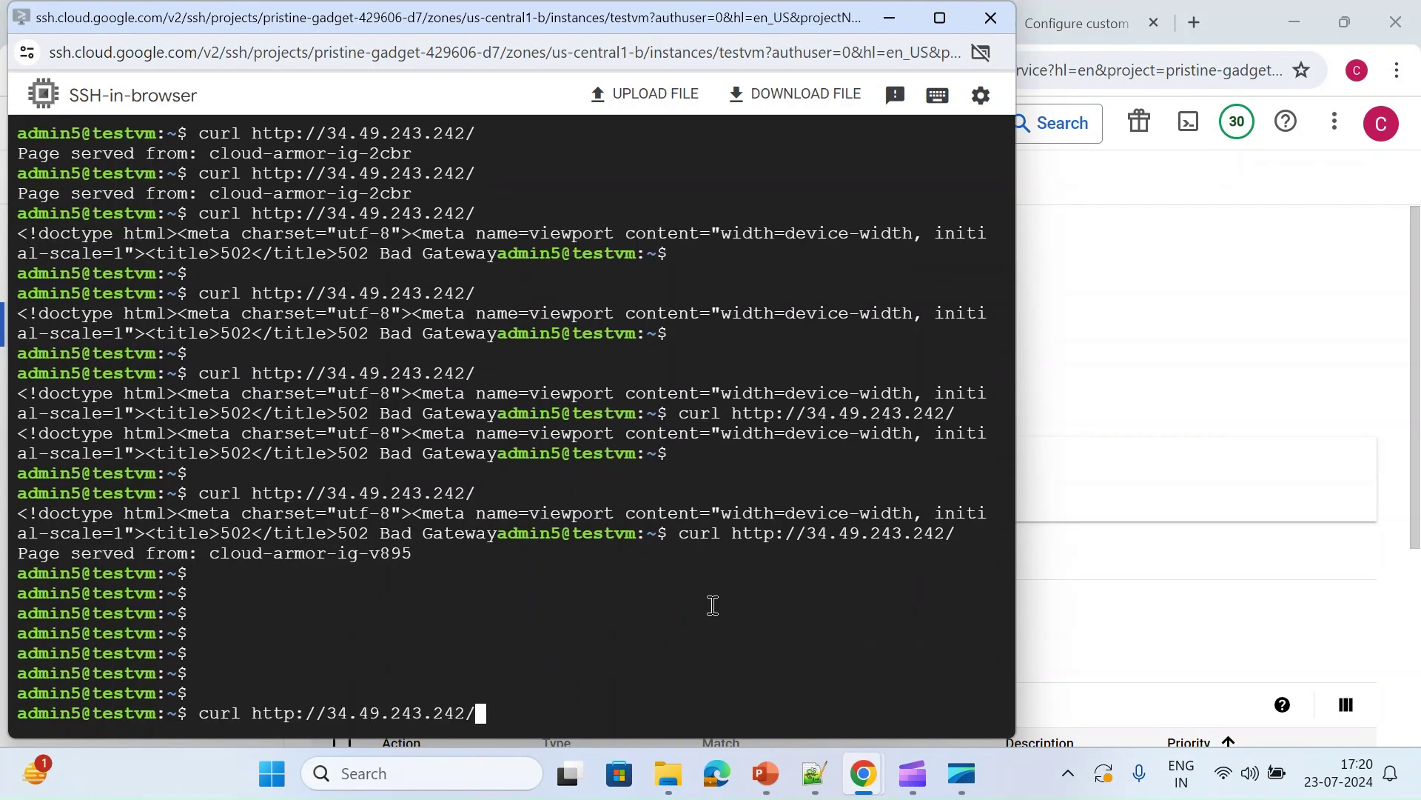
key(Return)
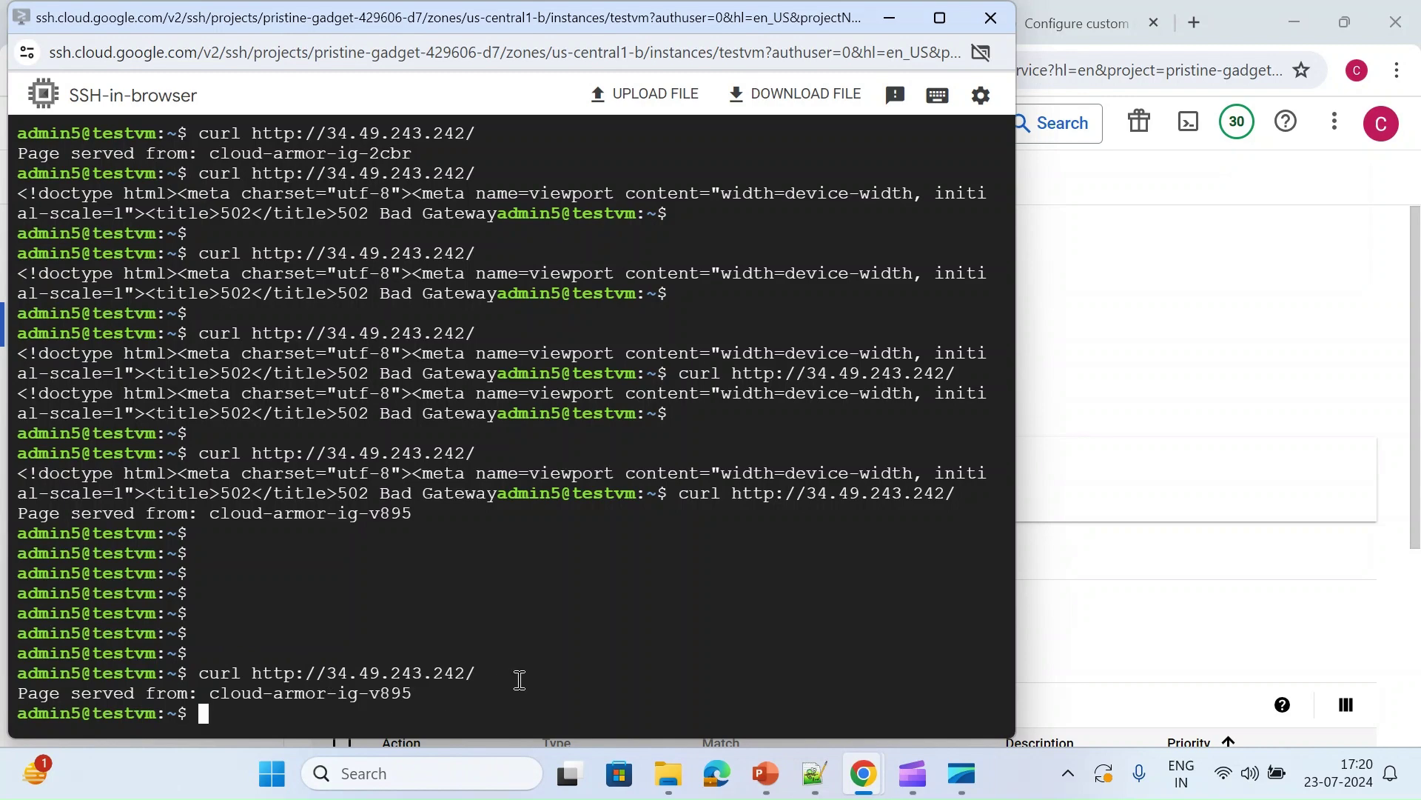
key(Up)
key(Return)
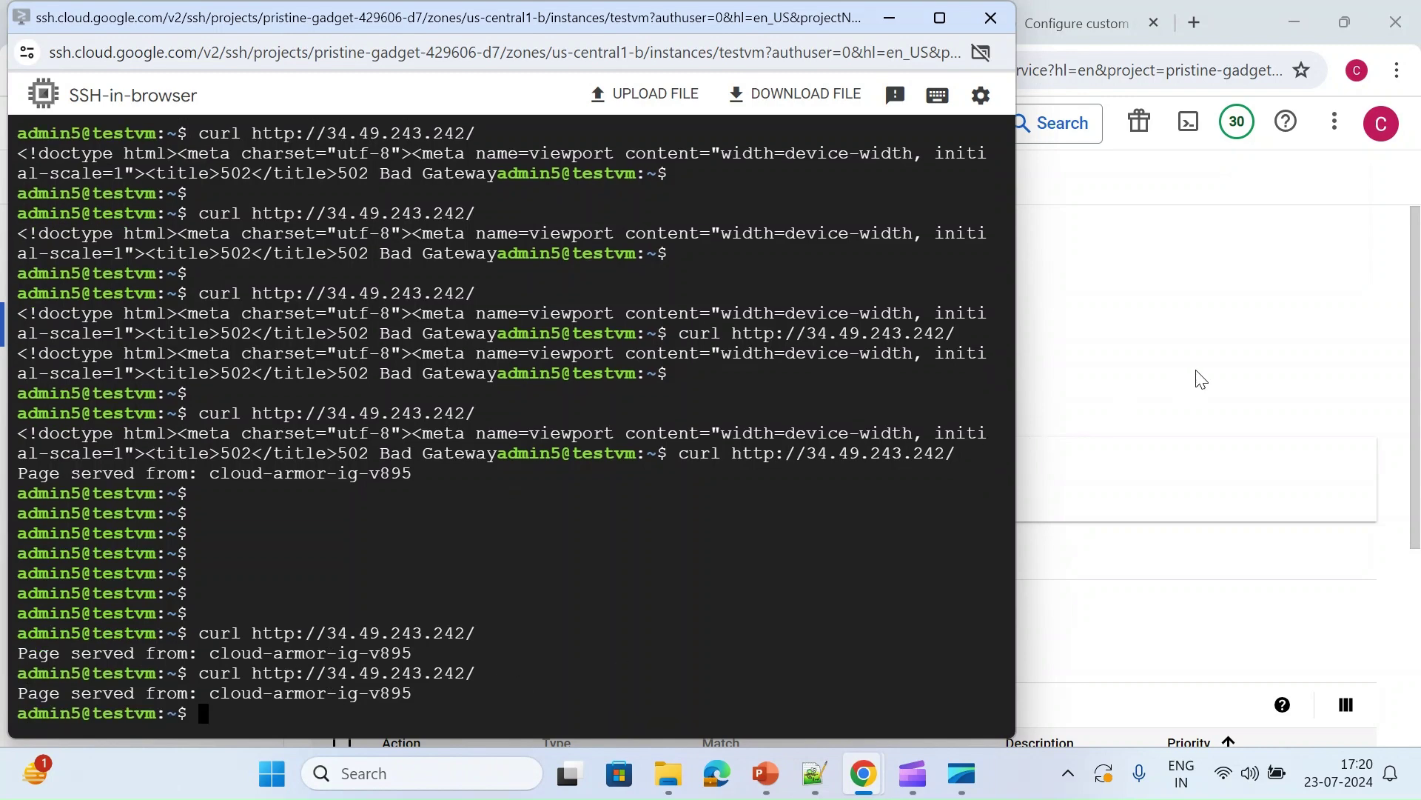
Review the Cloud Armor policy's rules, and reload the 34.49.243.242 page to check access from the browser
click(1201, 379)
scroll(650, 497, down, 4)
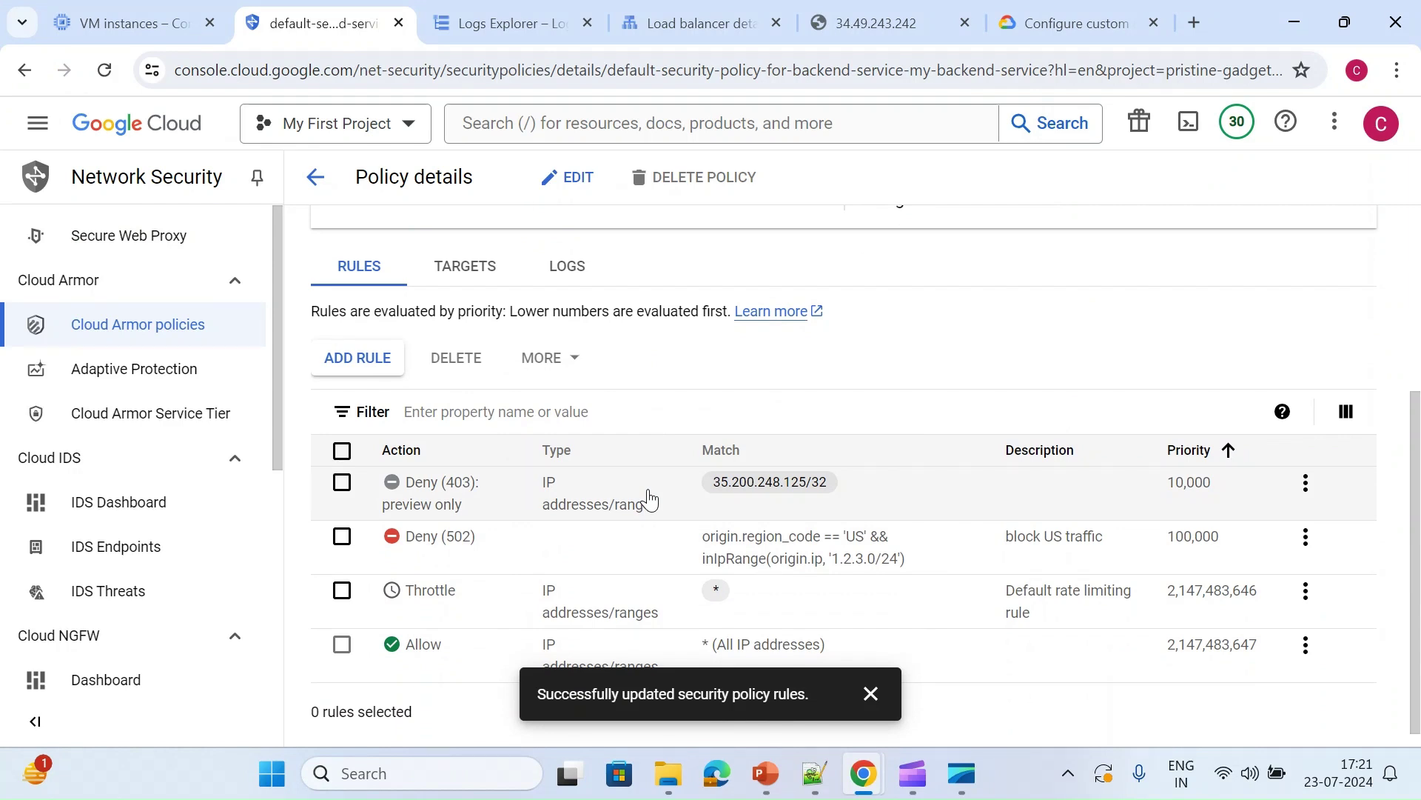
click(878, 26)
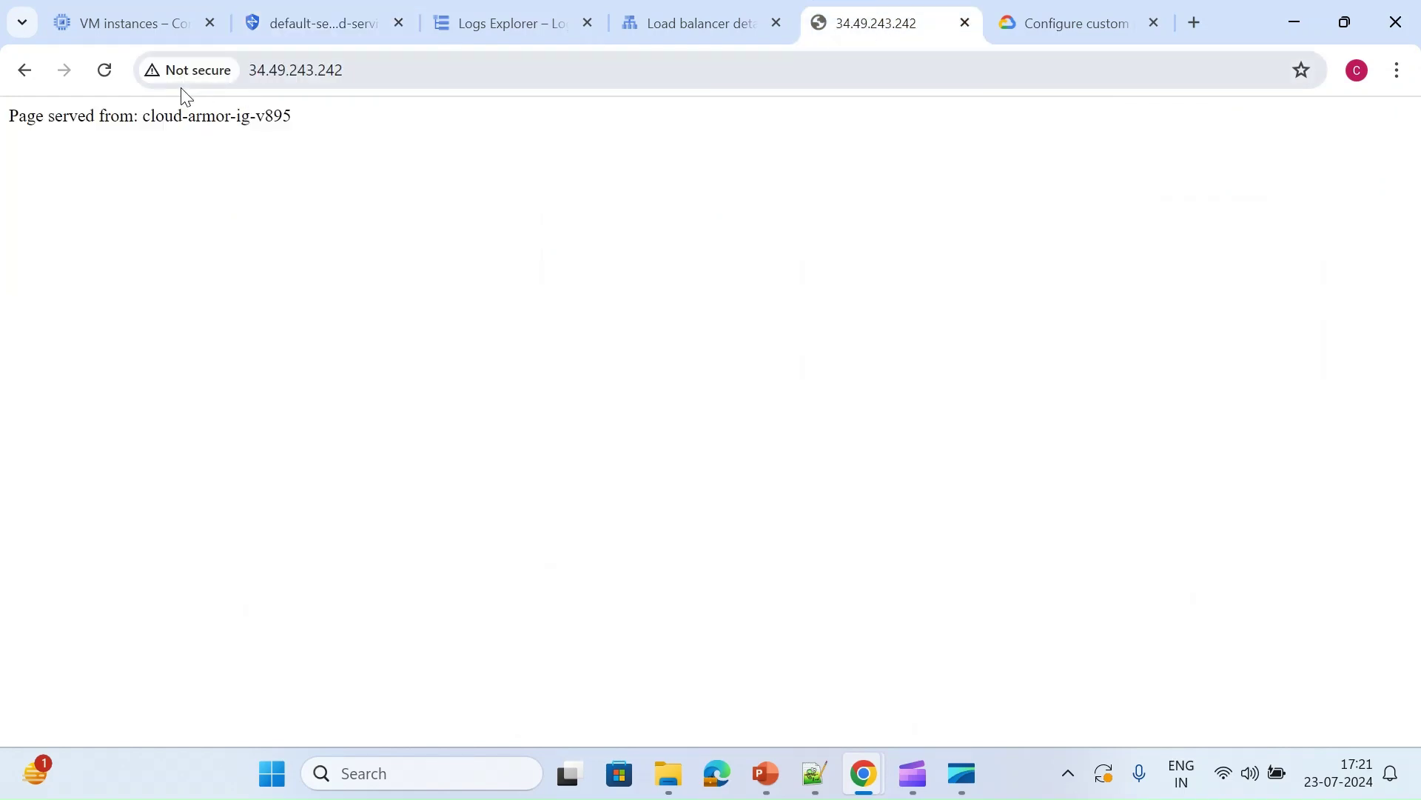
click(102, 76)
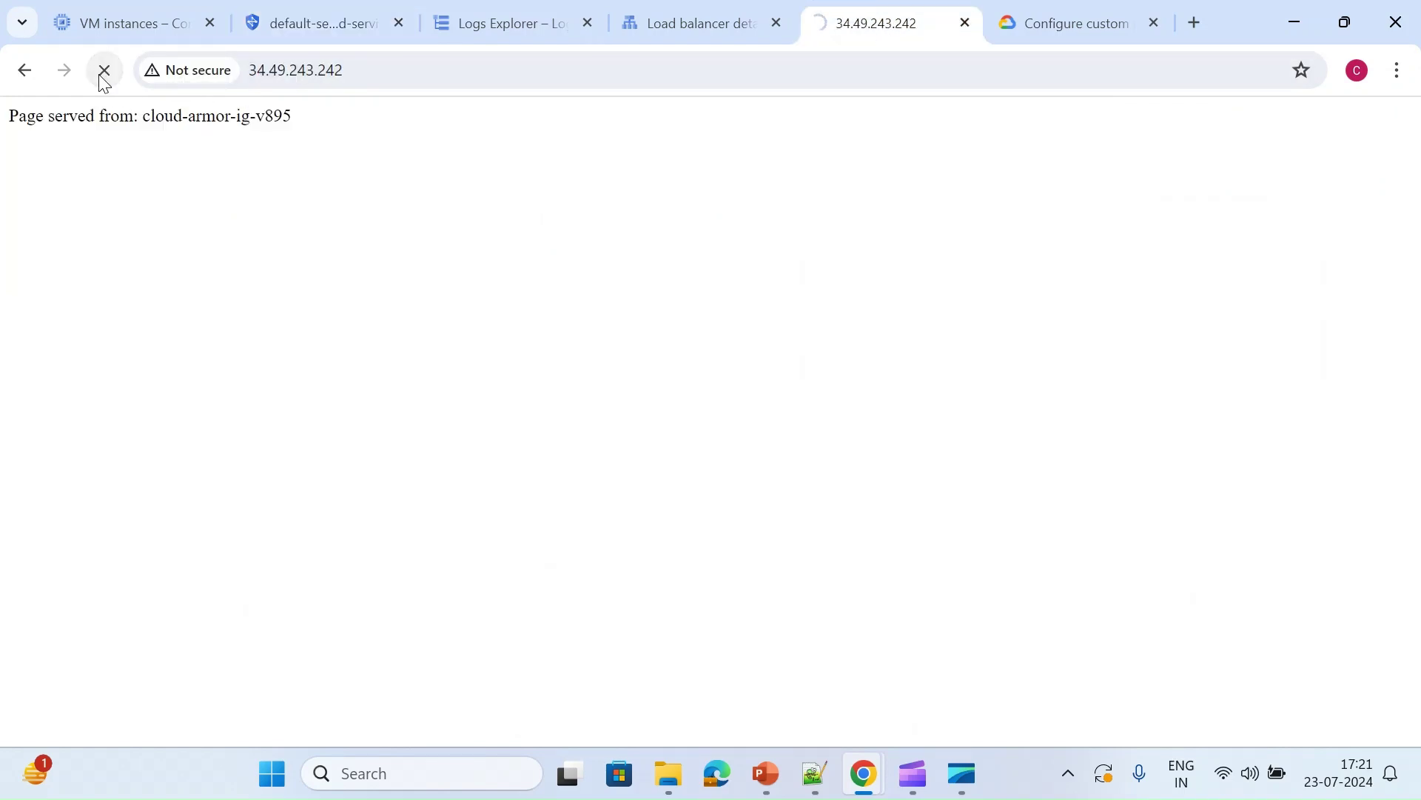
Open whatismyipaddress.com in a new tab, show the complete IP details and copy the ASN
click(1197, 22)
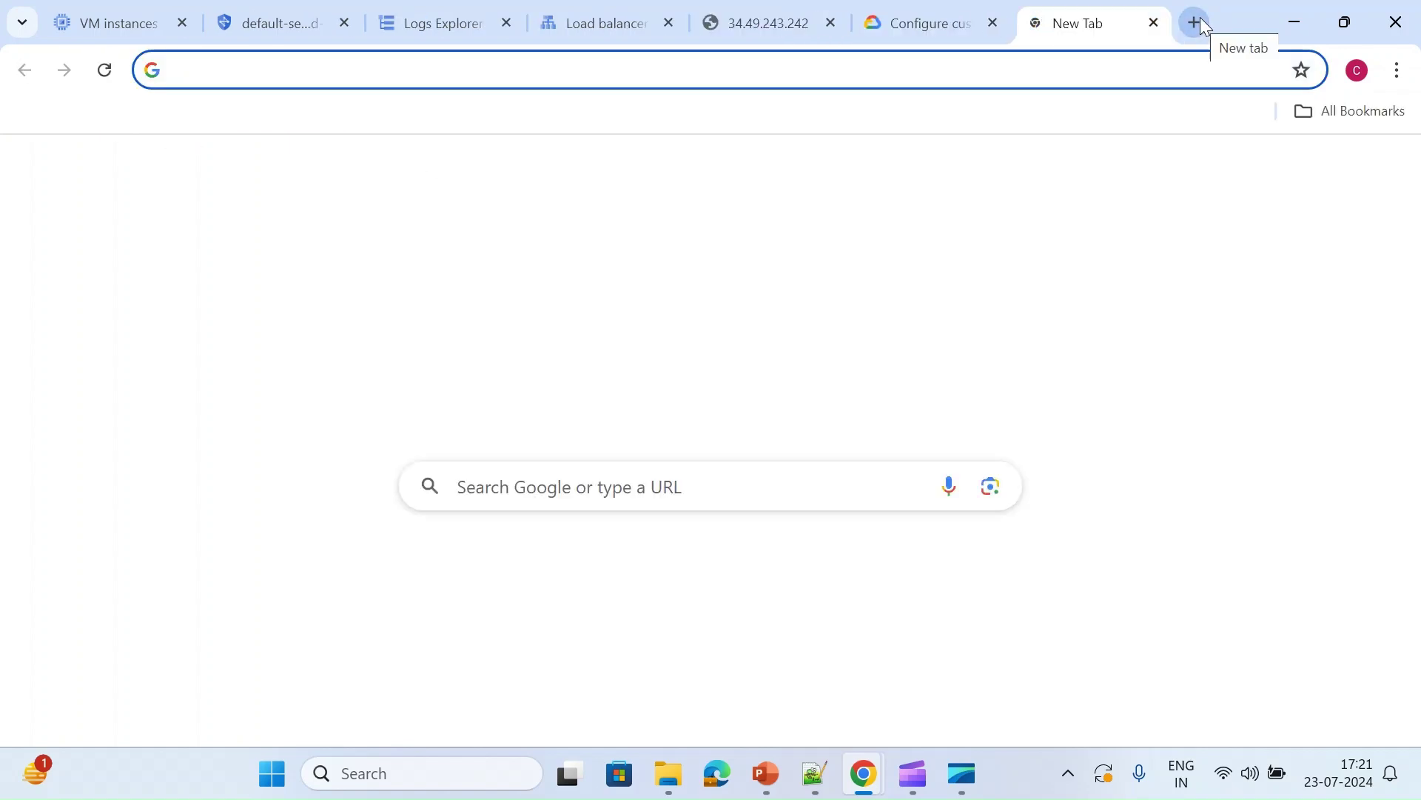
text(what)
key(Return)
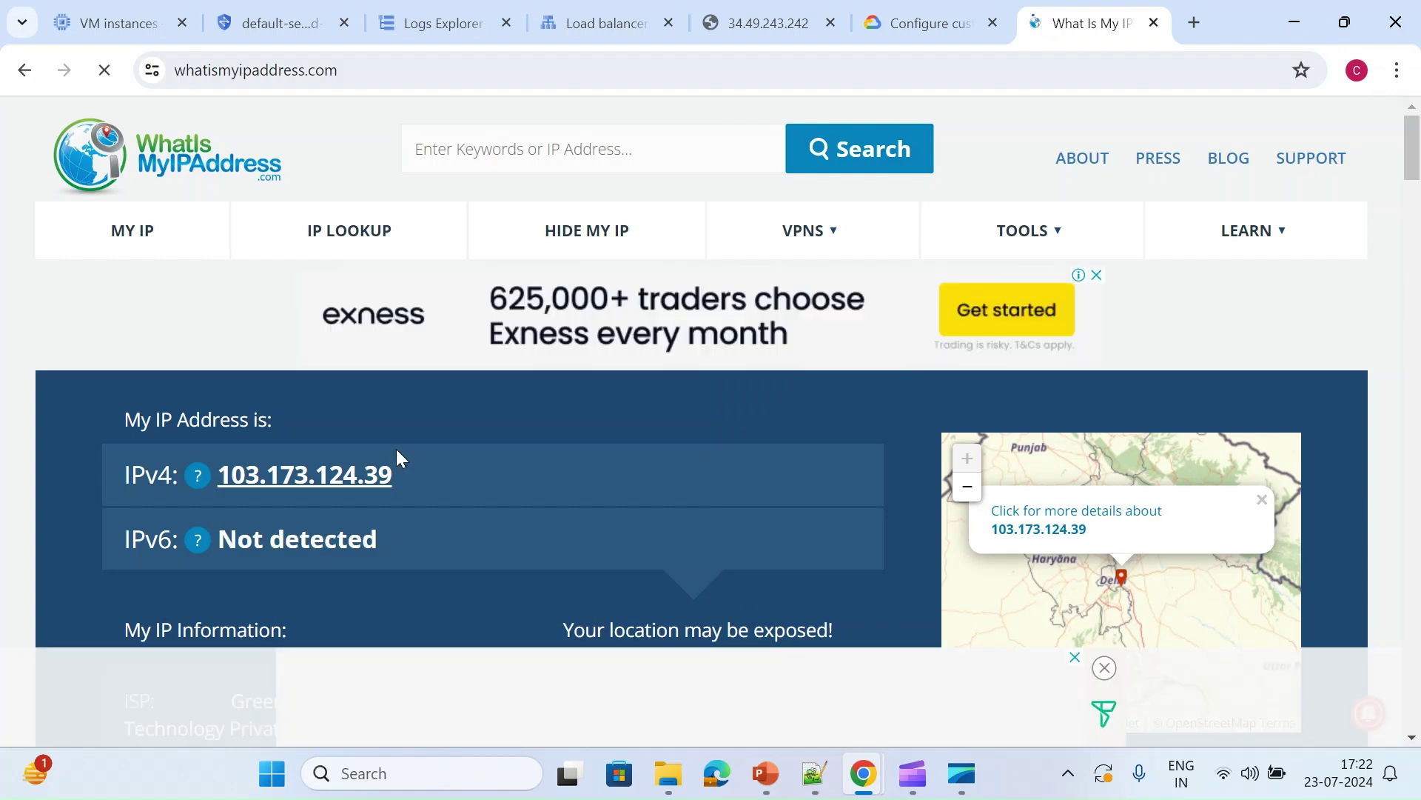
scroll(397, 448, down, 3)
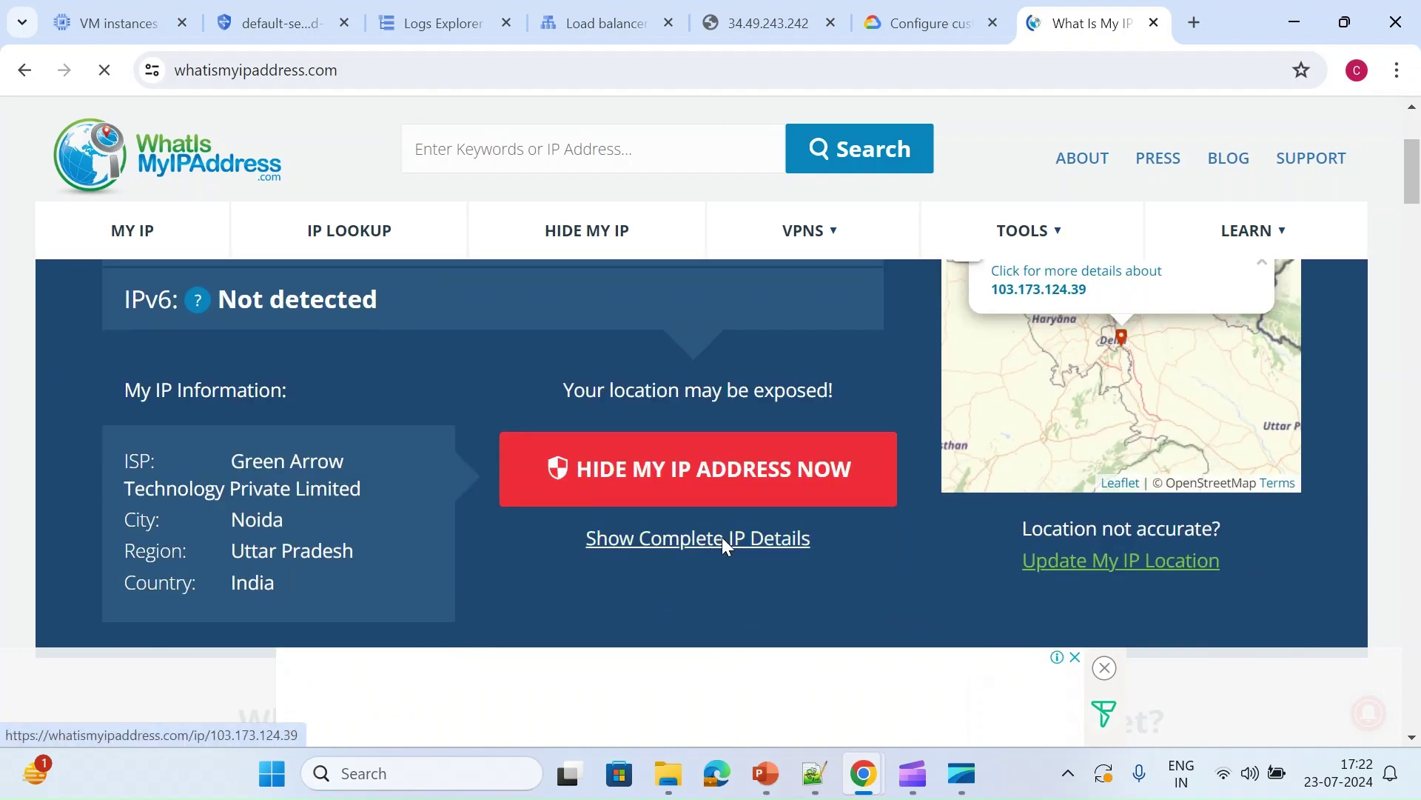
click(723, 538)
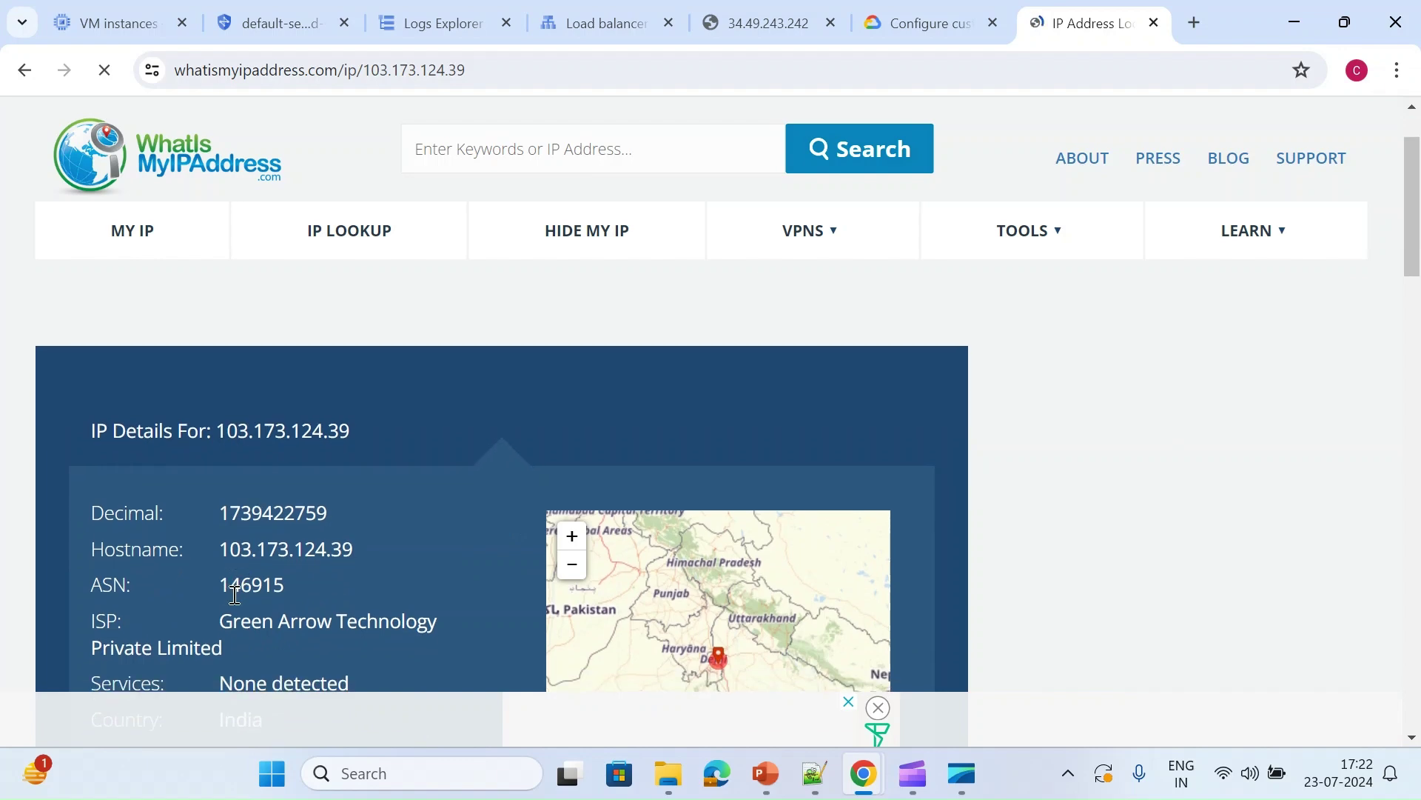
double_click(247, 595)
key(ctrl+c)
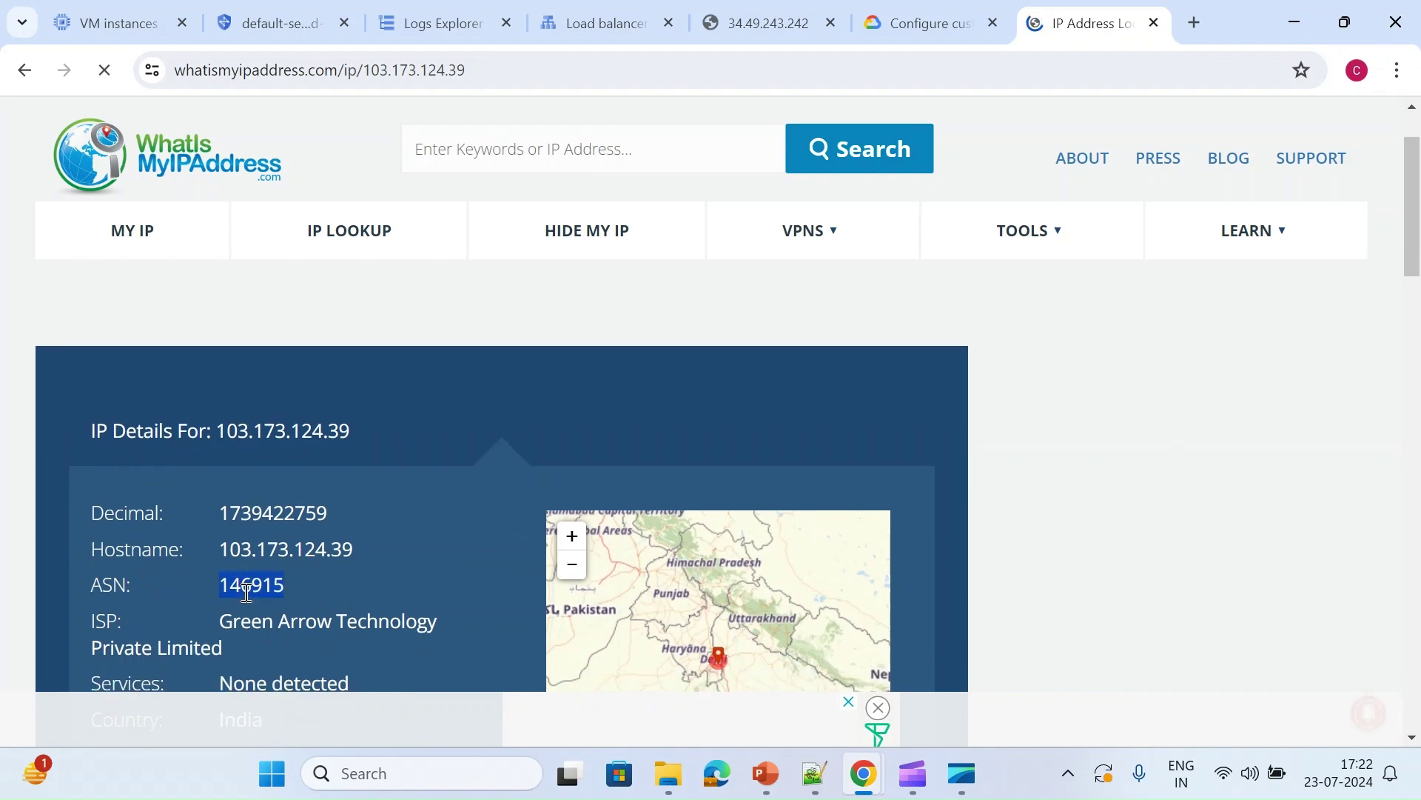
Start a new rule in the Cloud Armor policy and enter the description "block ASN 146915"
click(279, 18)
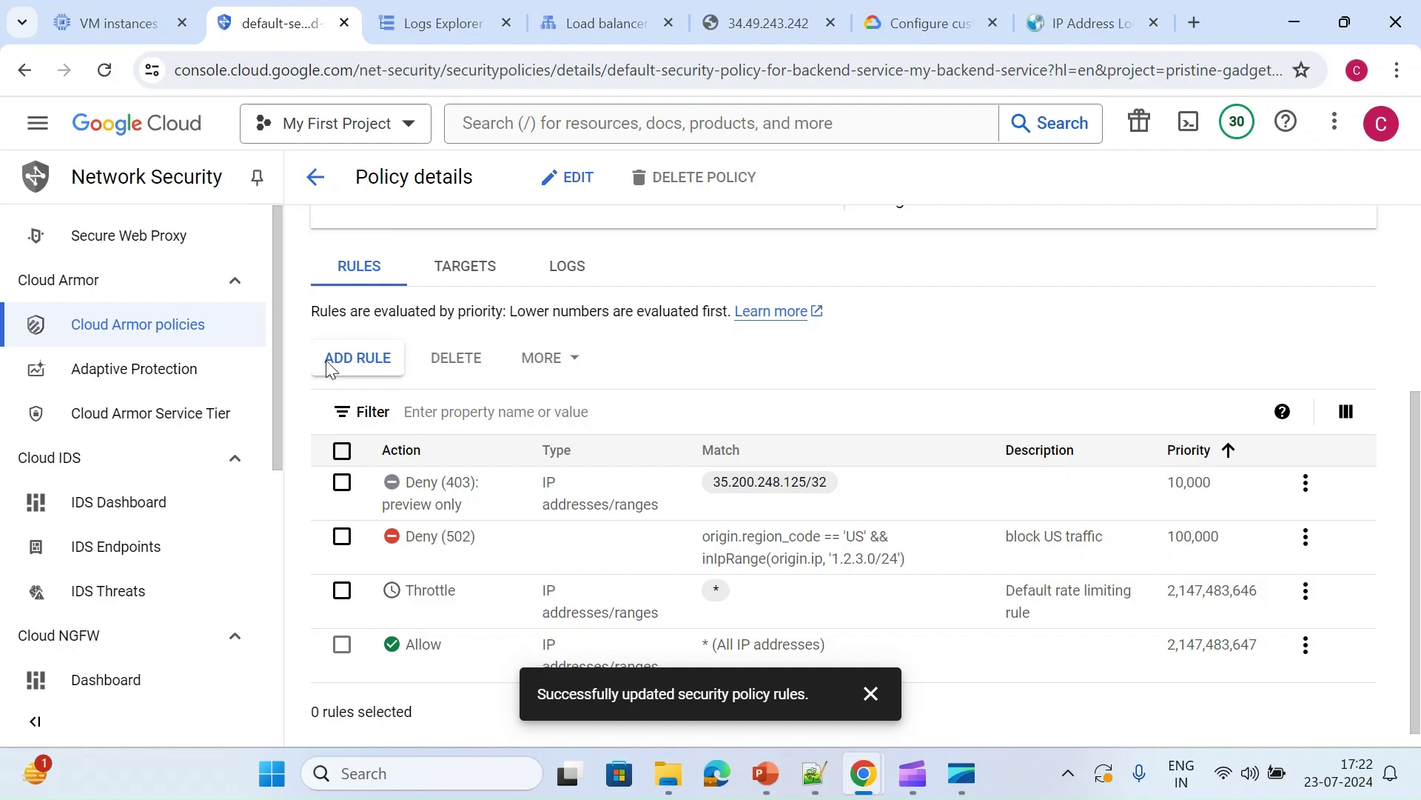
click(328, 368)
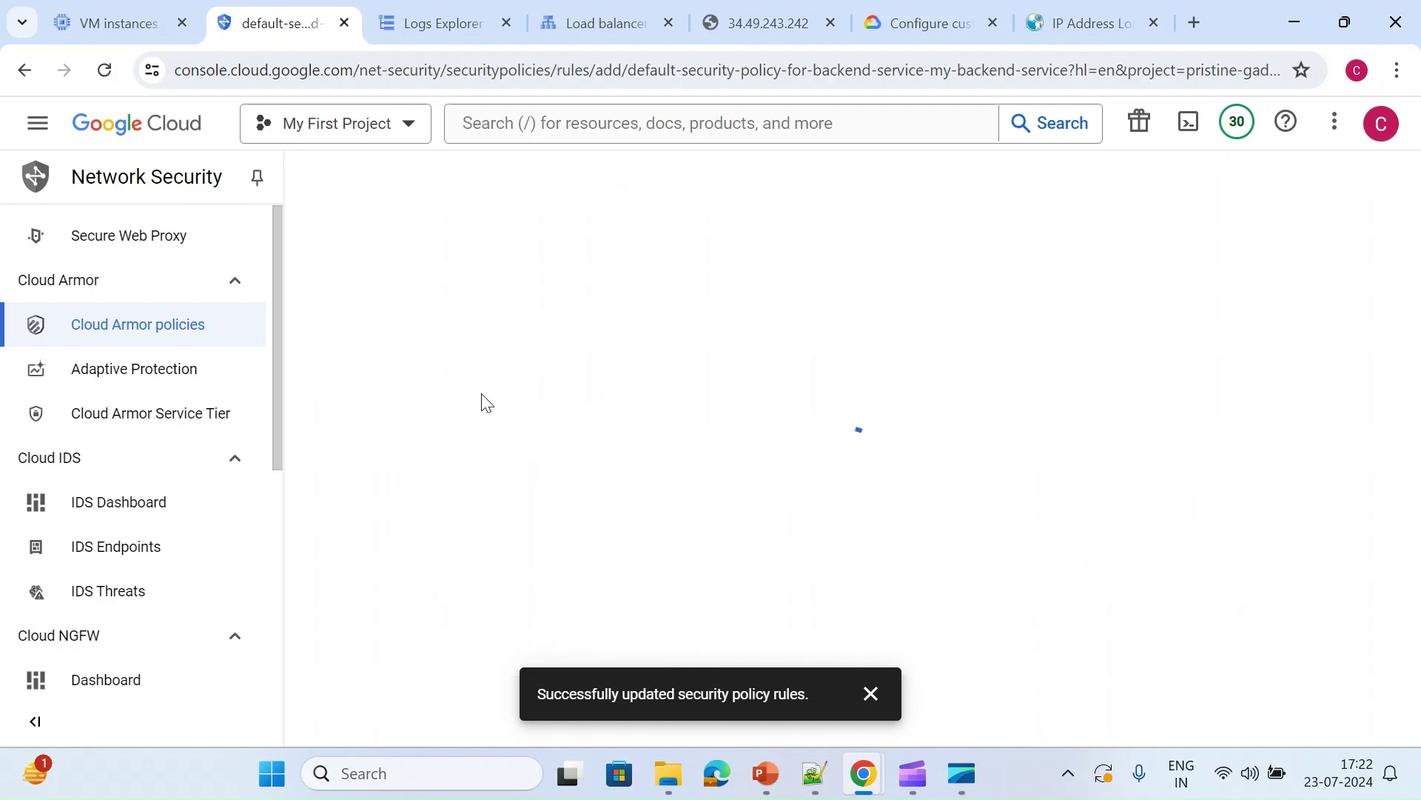
click(869, 694)
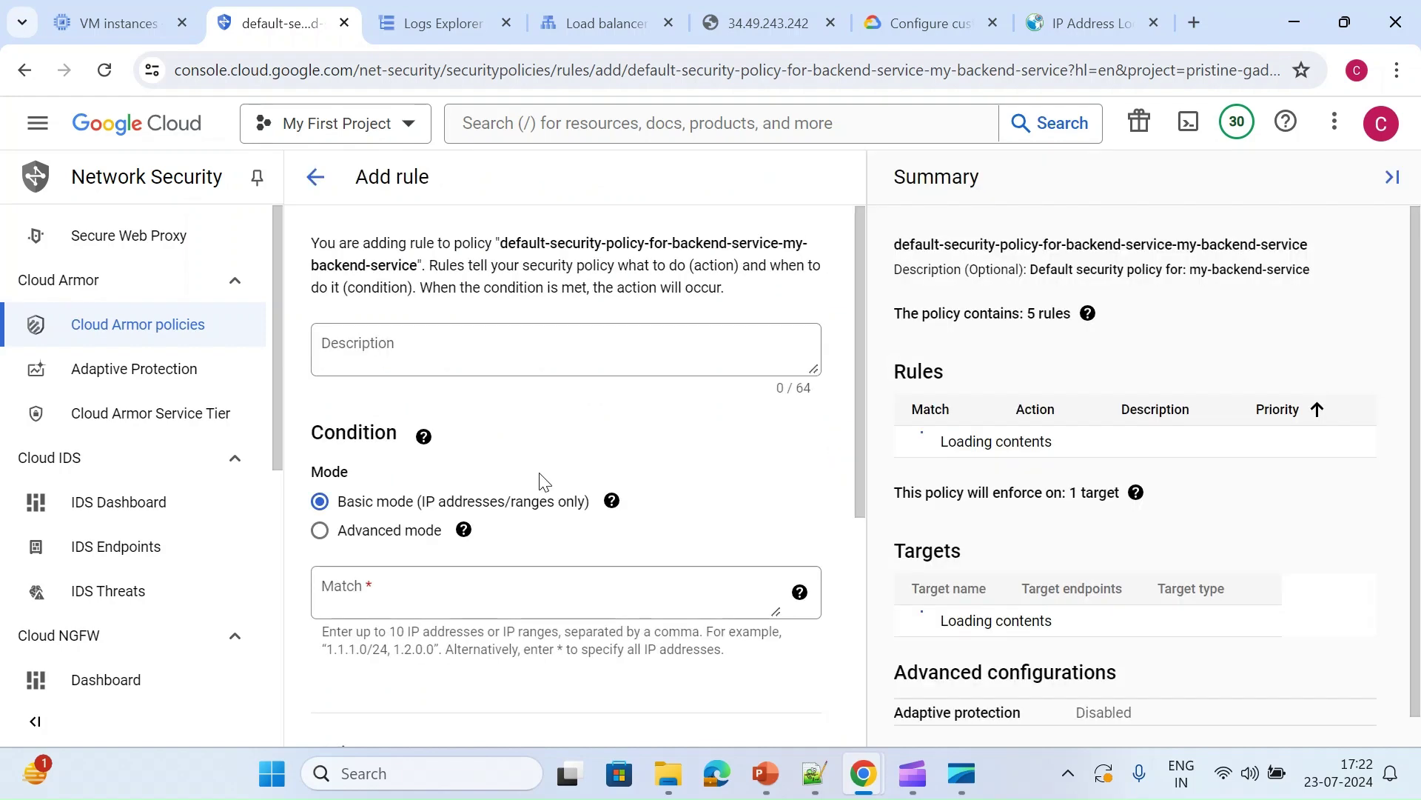
click(518, 345)
key(ctrl+v)
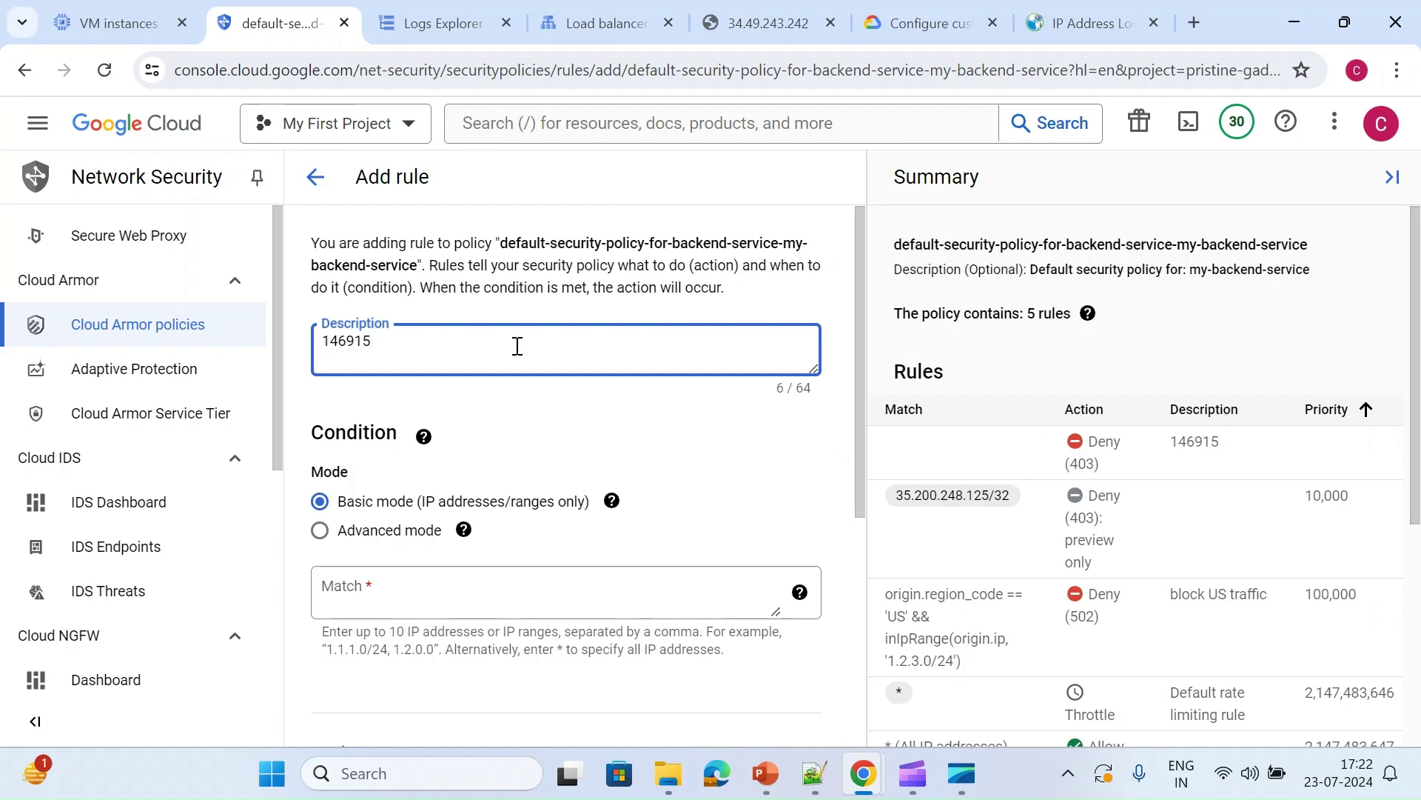
text(blcok)
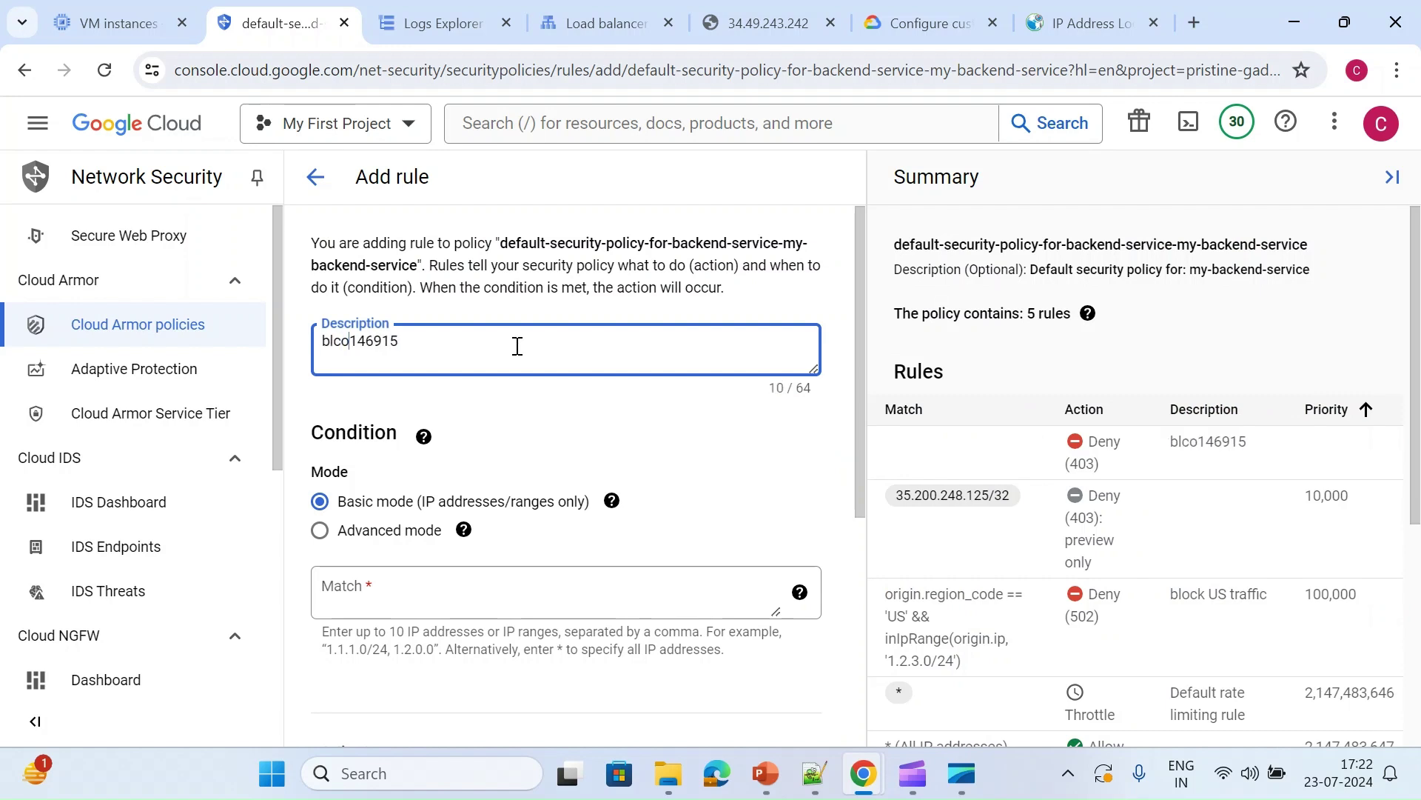
key(BackSpace)
key(BackSpace)
key(BackSpace)
key(BackSpace)
text(ock ASN)
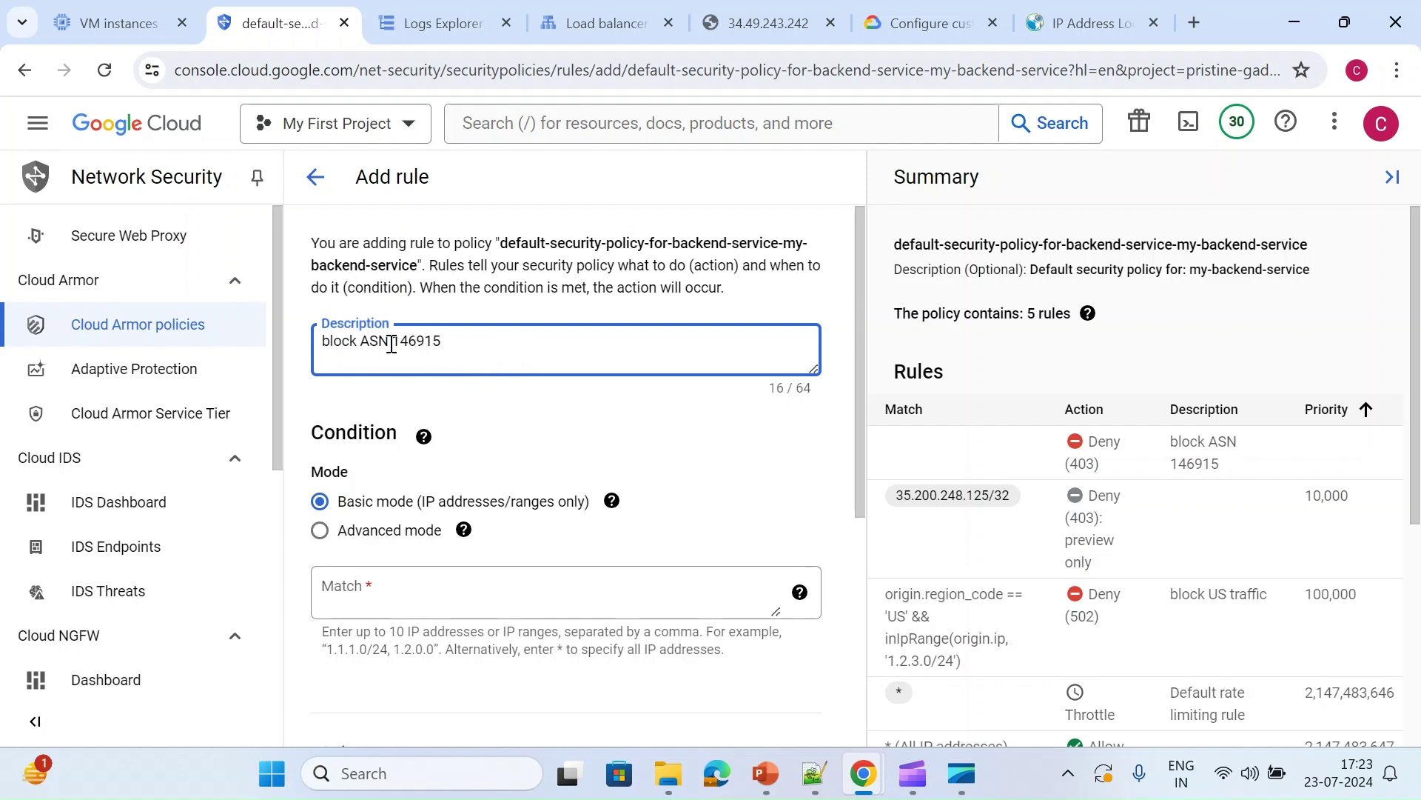
Try to enter origin.asn == 146915 as the rule's match in basic mode
scroll(482, 343, down, 3)
mouse_move(464, 341)
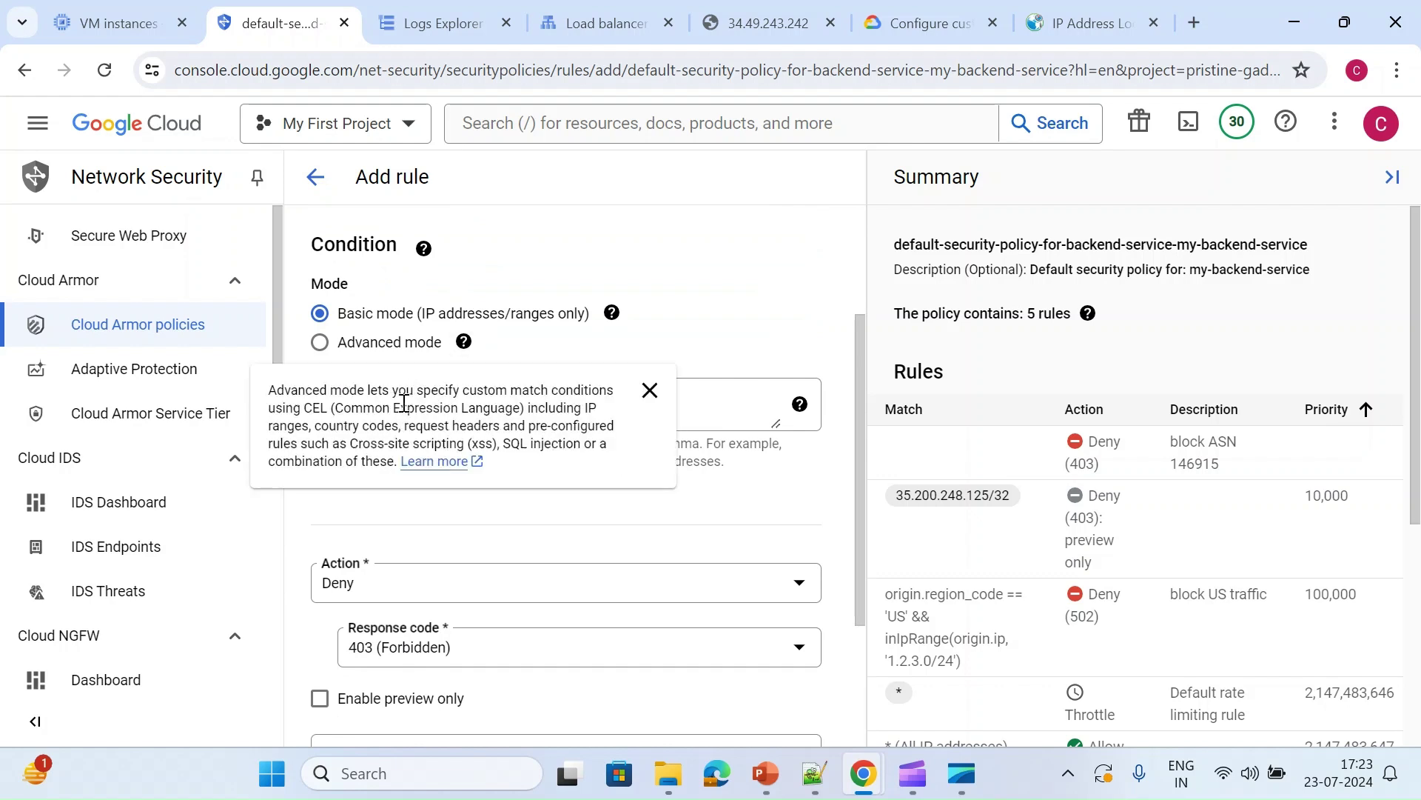
click(379, 417)
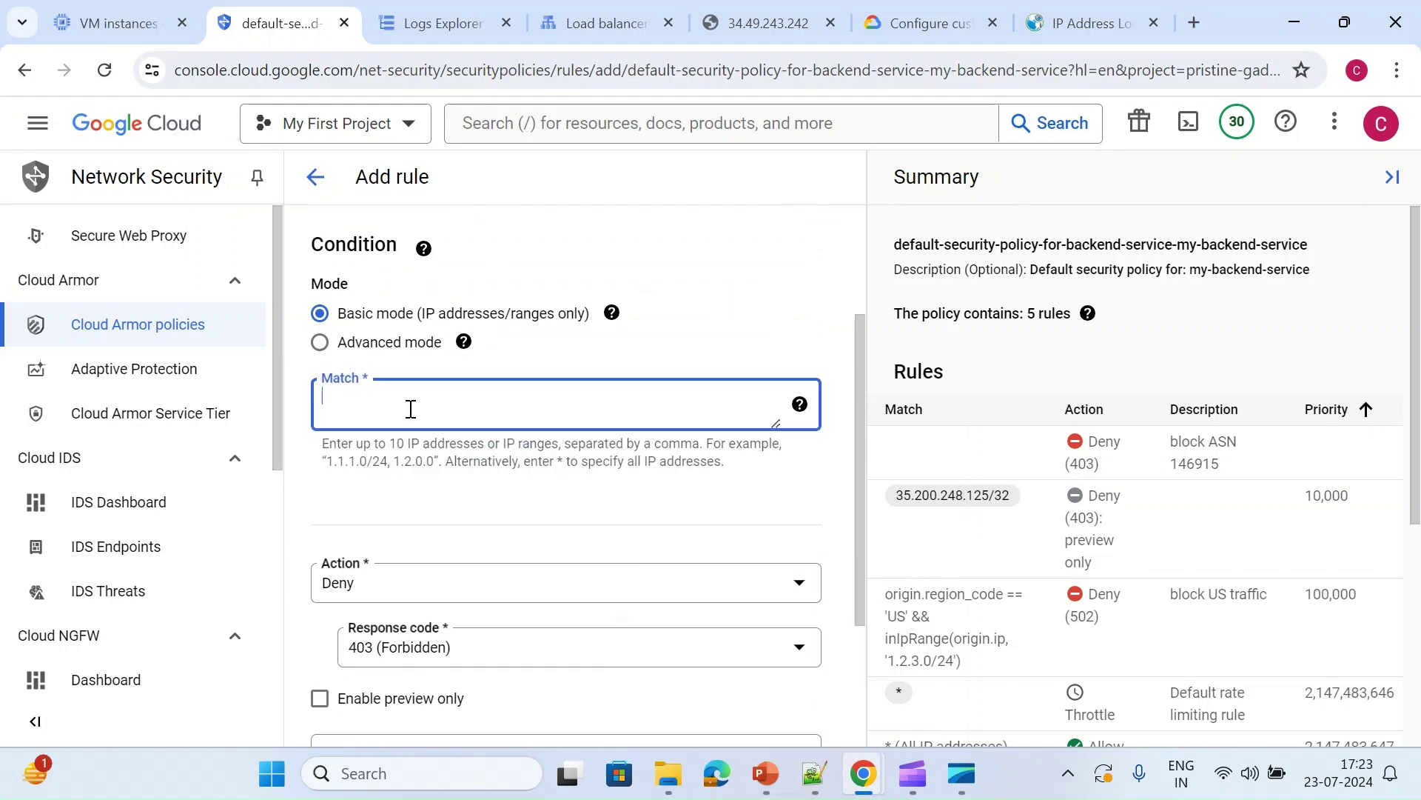
text(origin.asn == 146915)
scroll(541, 485, down, 2)
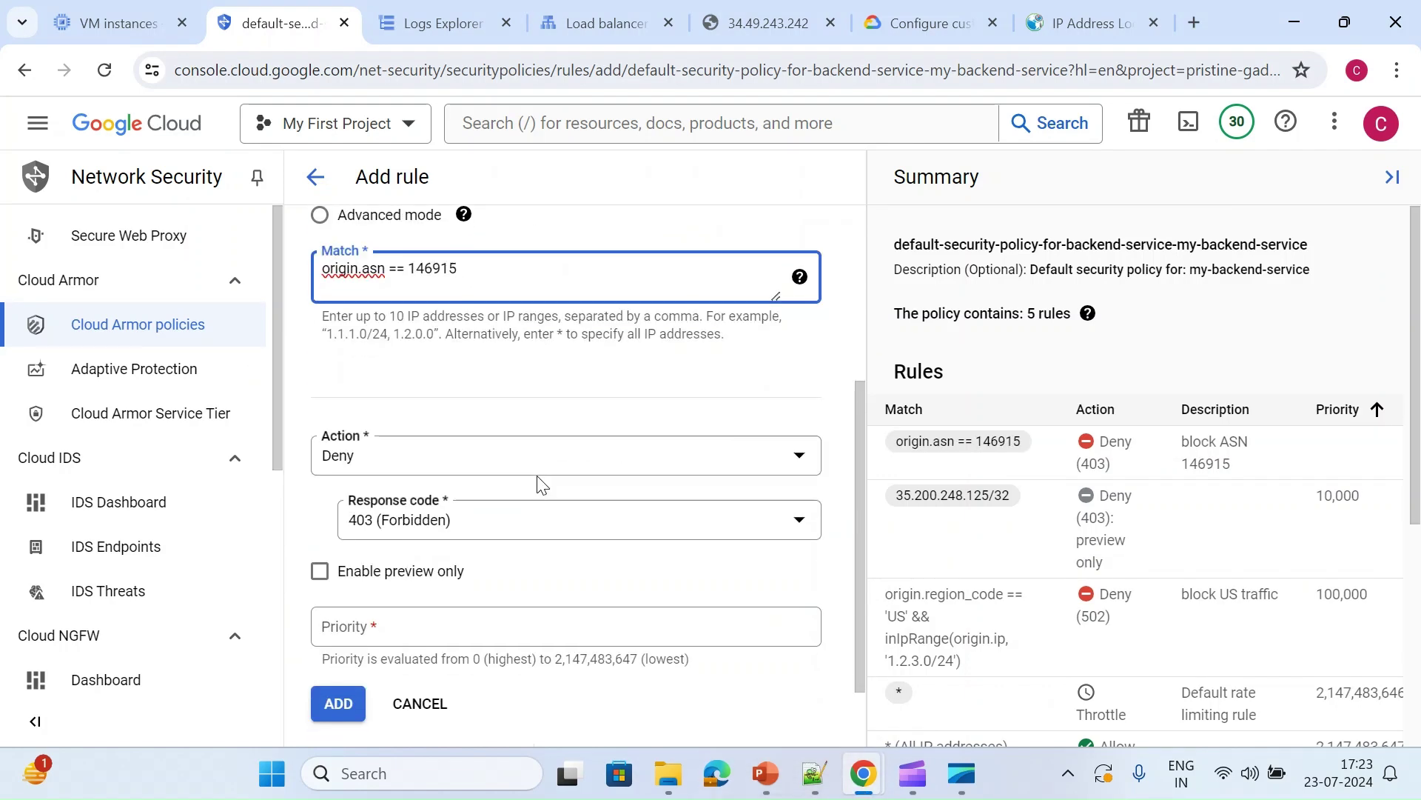
Set the deny action's response code to 404 (Not found)
click(416, 506)
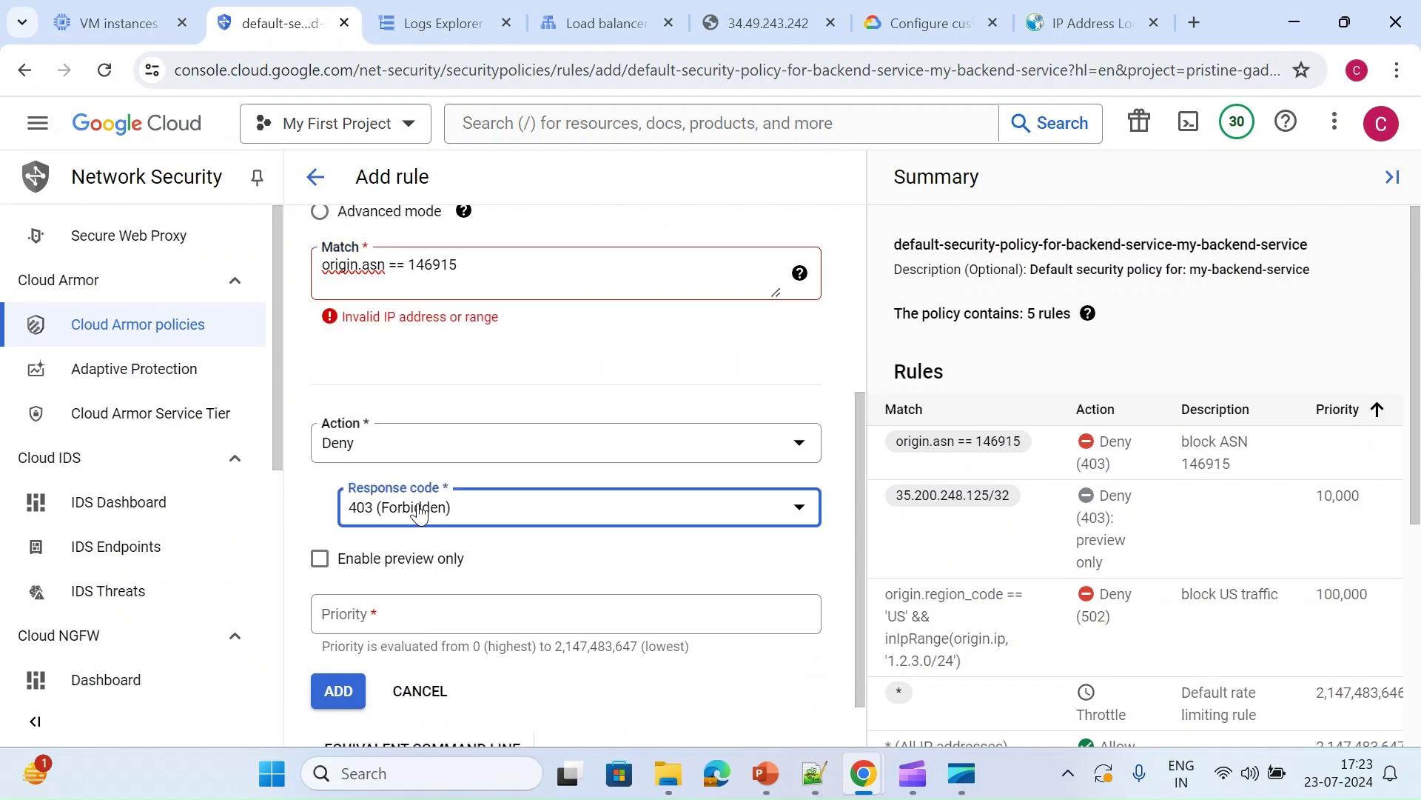
click(494, 522)
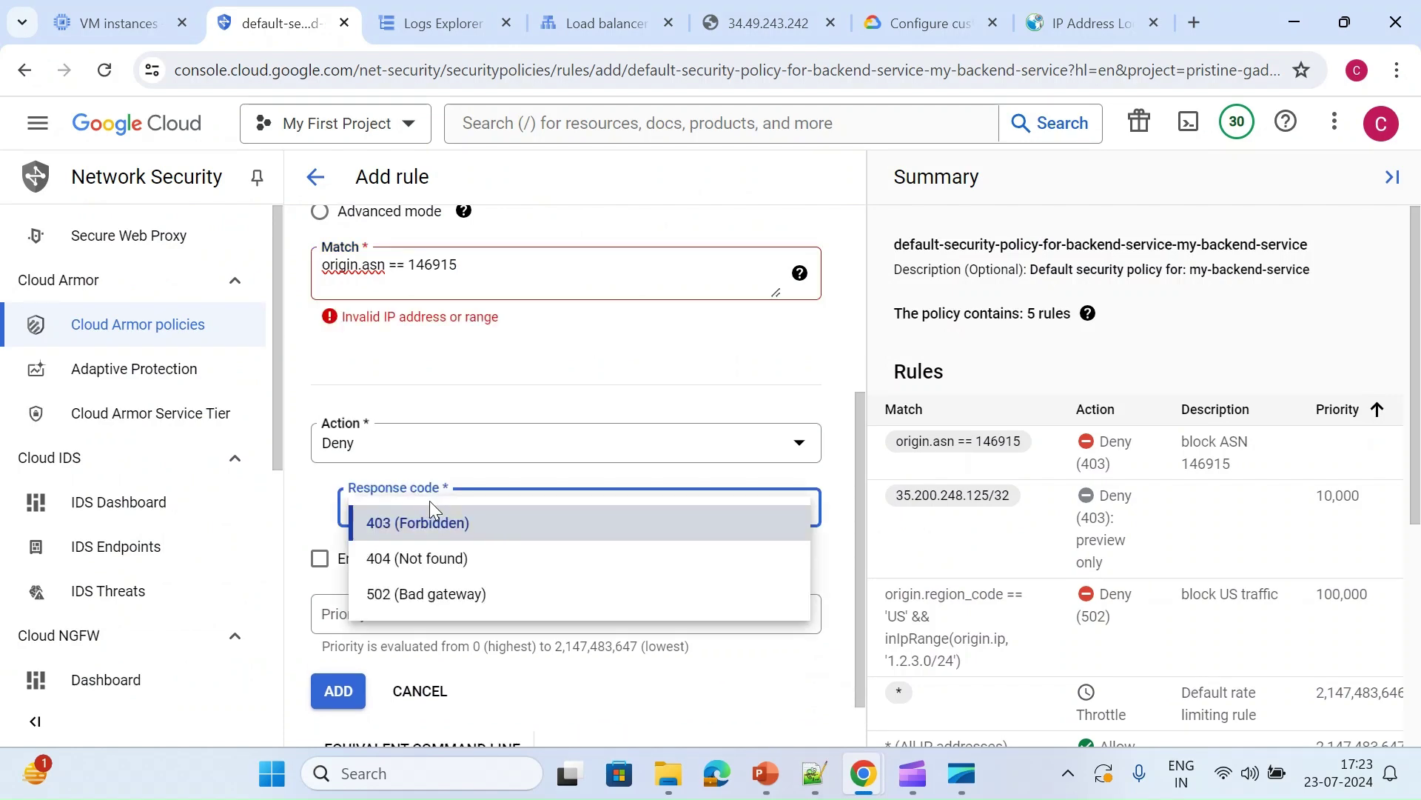
click(400, 570)
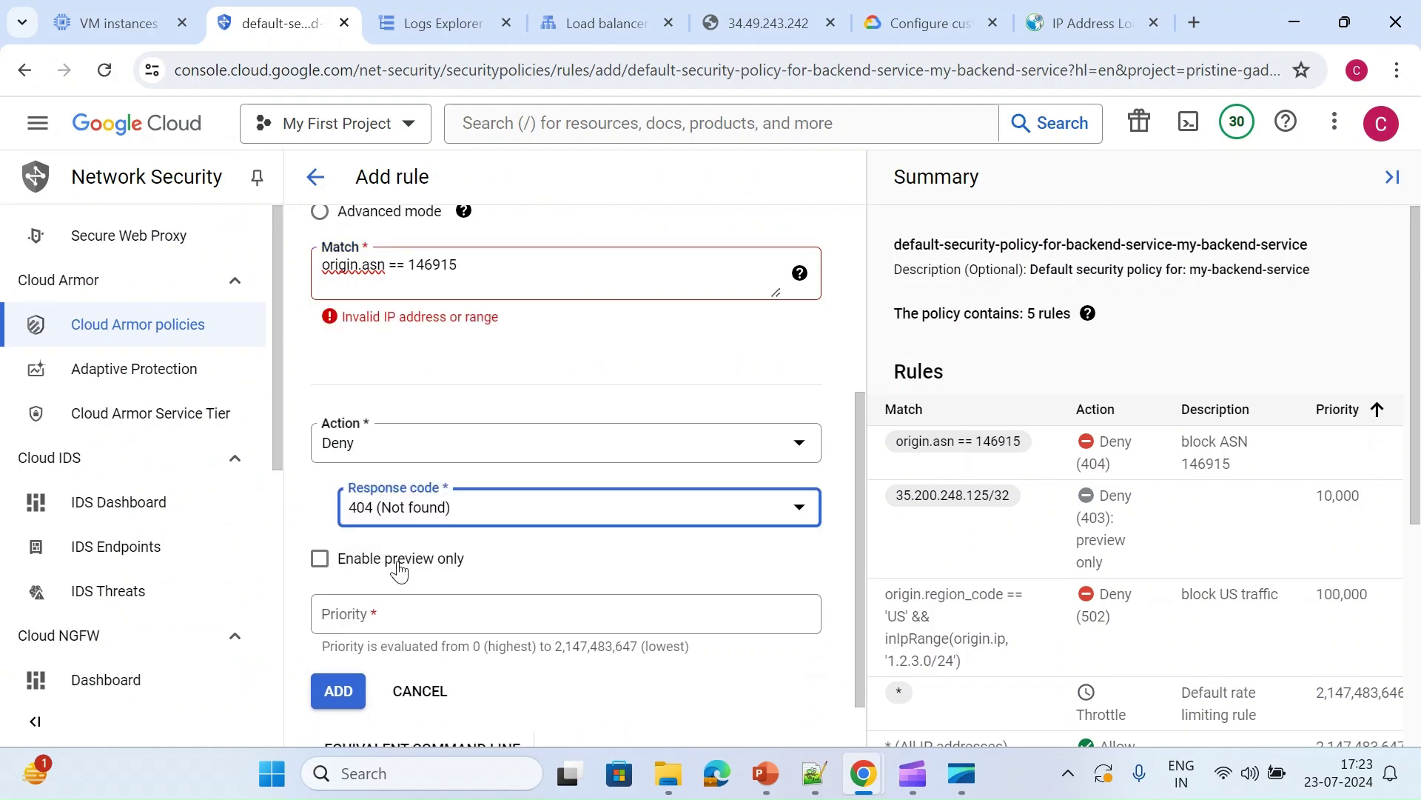
Switch the rule's condition to Advanced mode and replace the match expression with origin.asn == 146915
click(376, 298)
scroll(376, 298, up, 2)
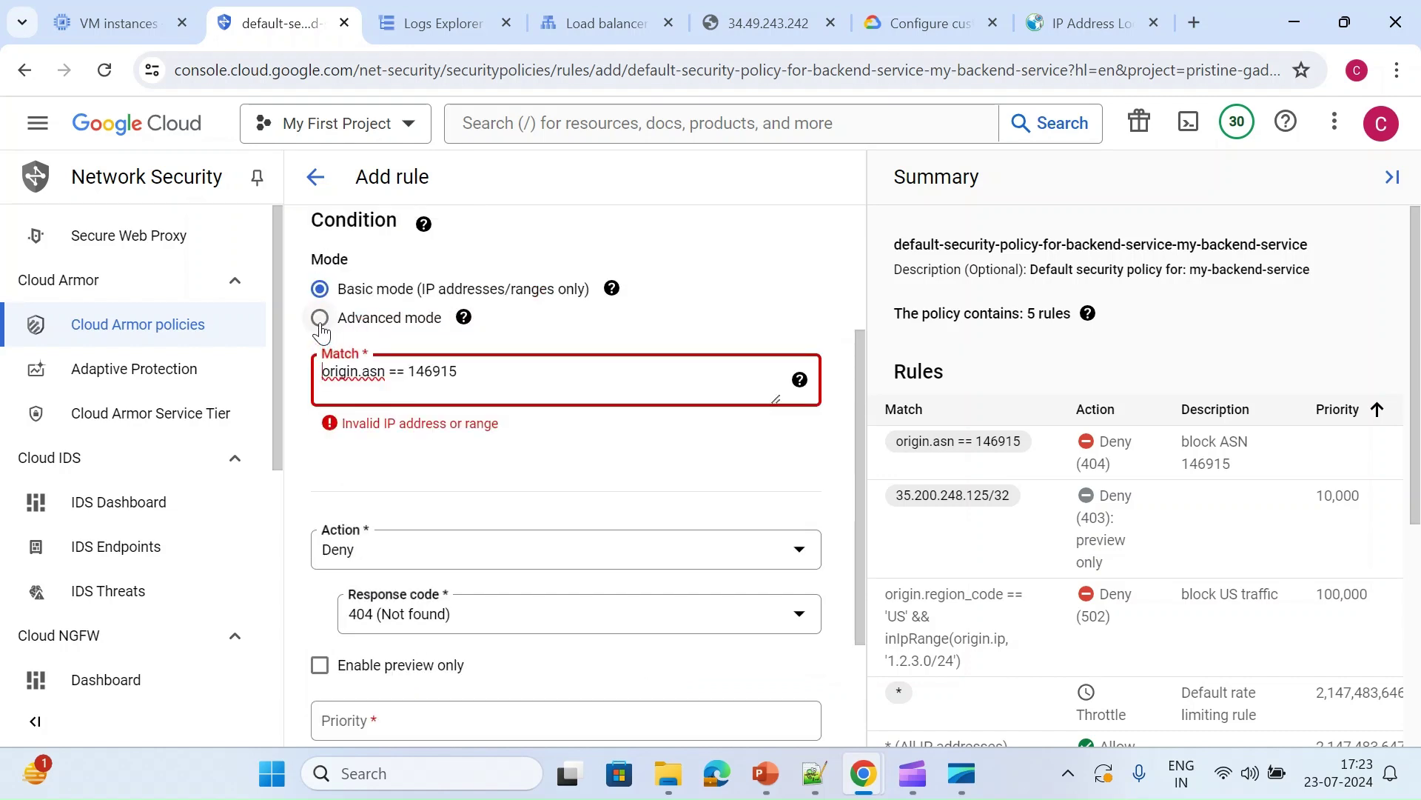
click(318, 317)
scroll(422, 476, up, 4)
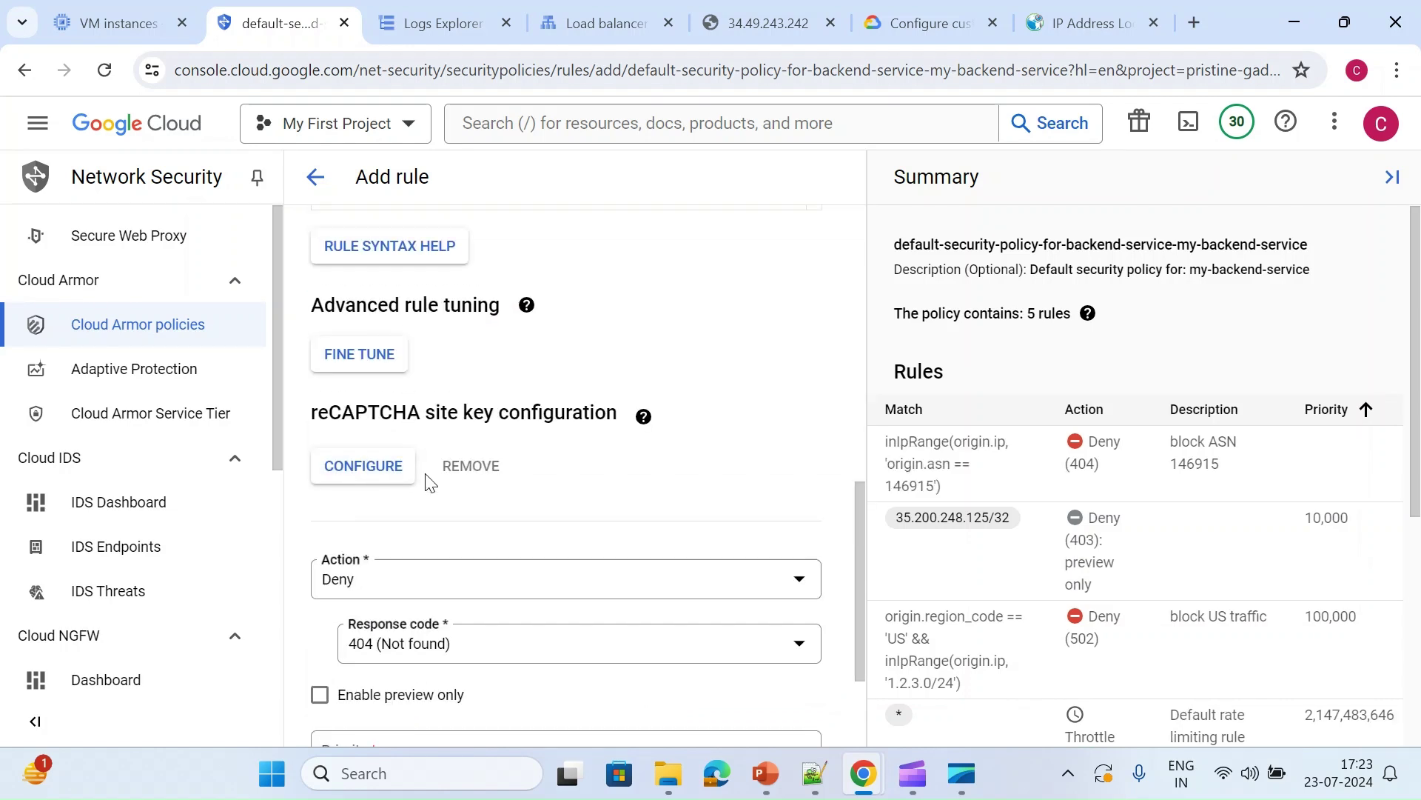
scroll(404, 359, up, 2)
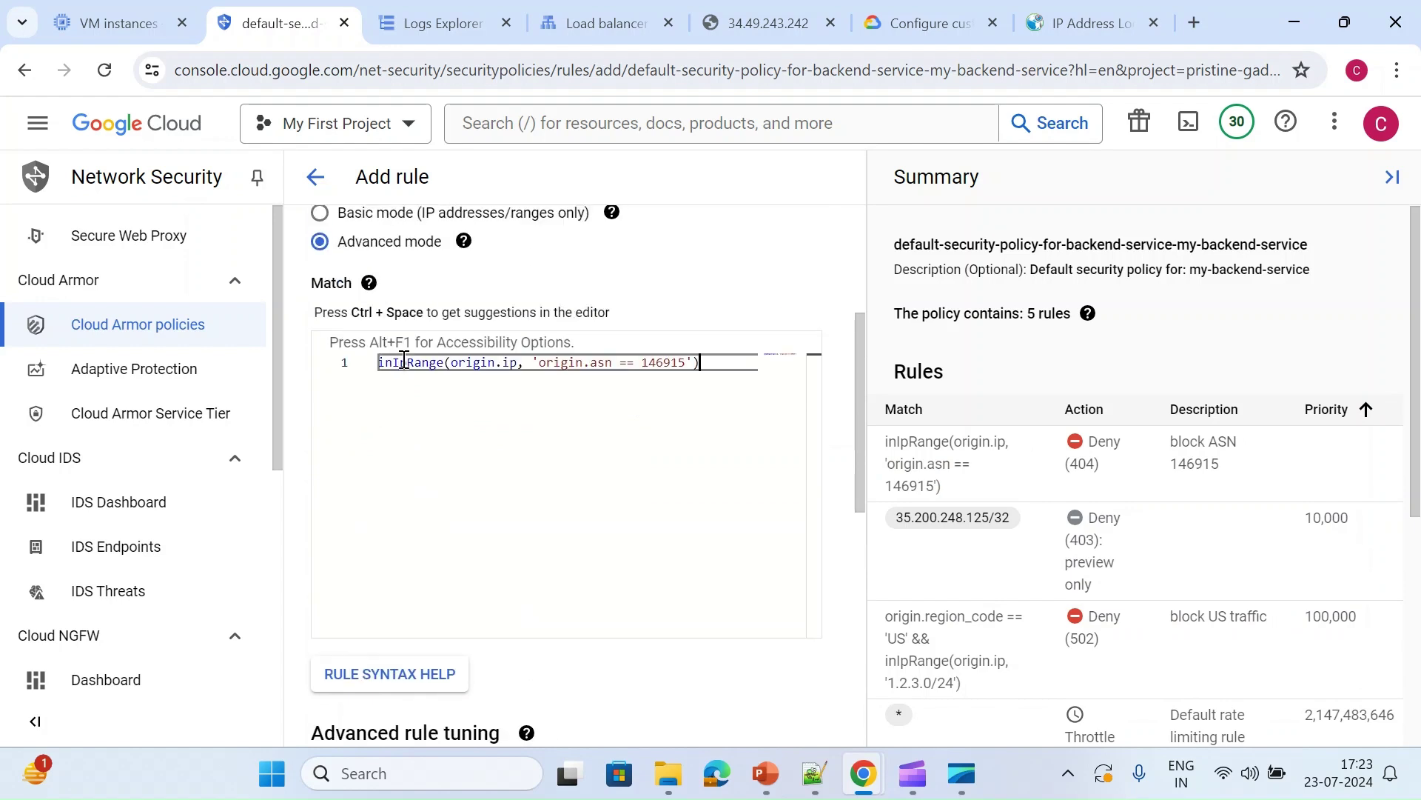
key(ctrl+a)
text(origin.asn == 146915)
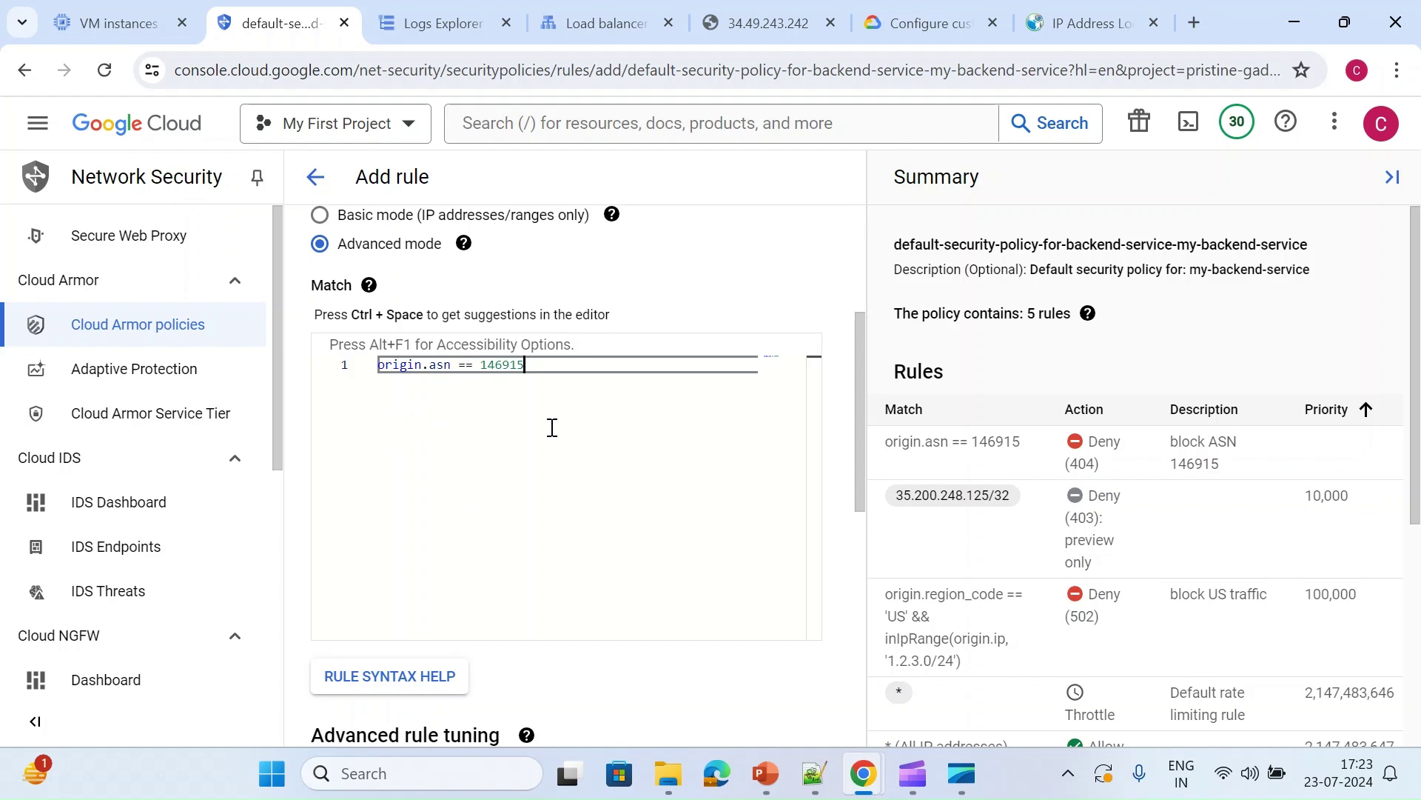
Set the rule's priority to 9999 and add it to the policy
scroll(552, 428, down, 6)
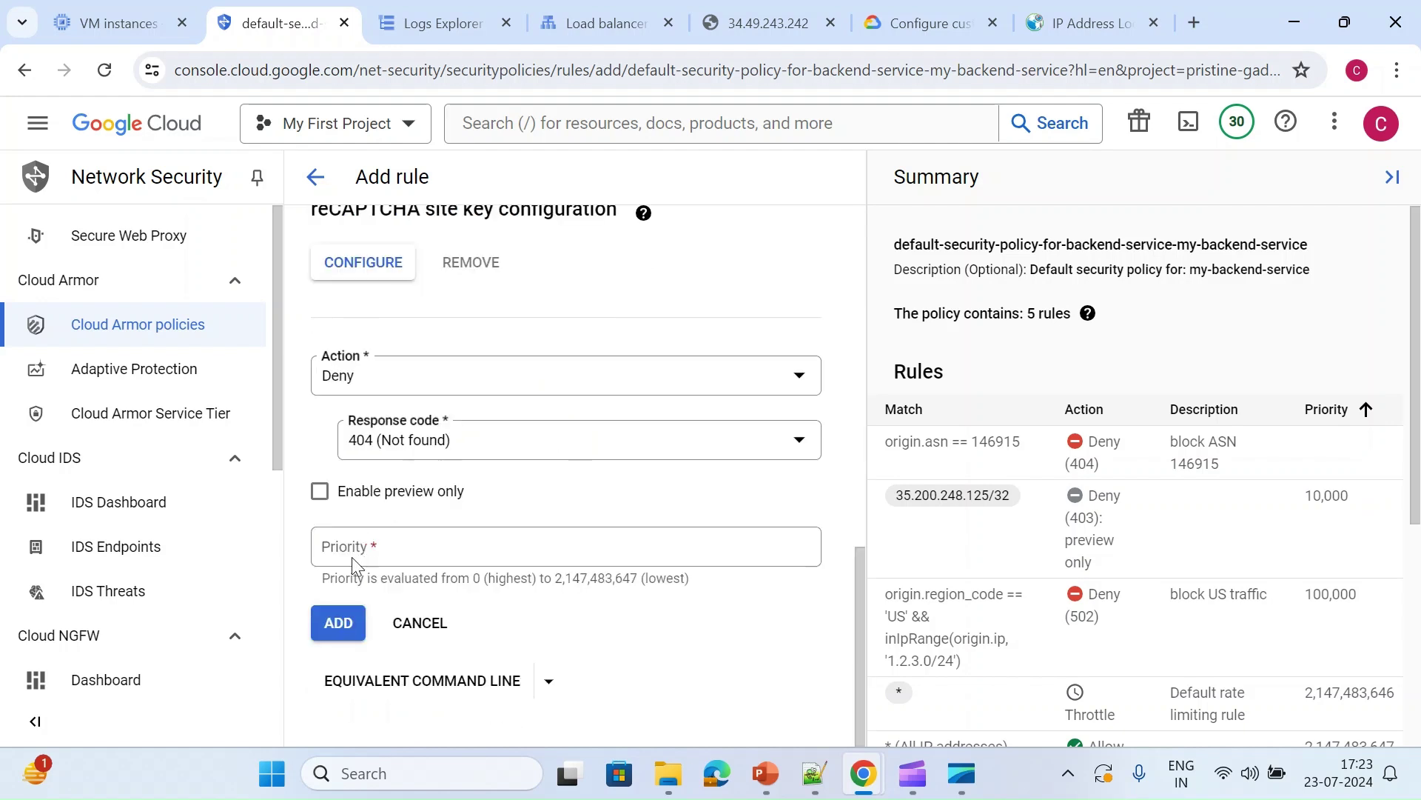
click(351, 556)
text(9999)
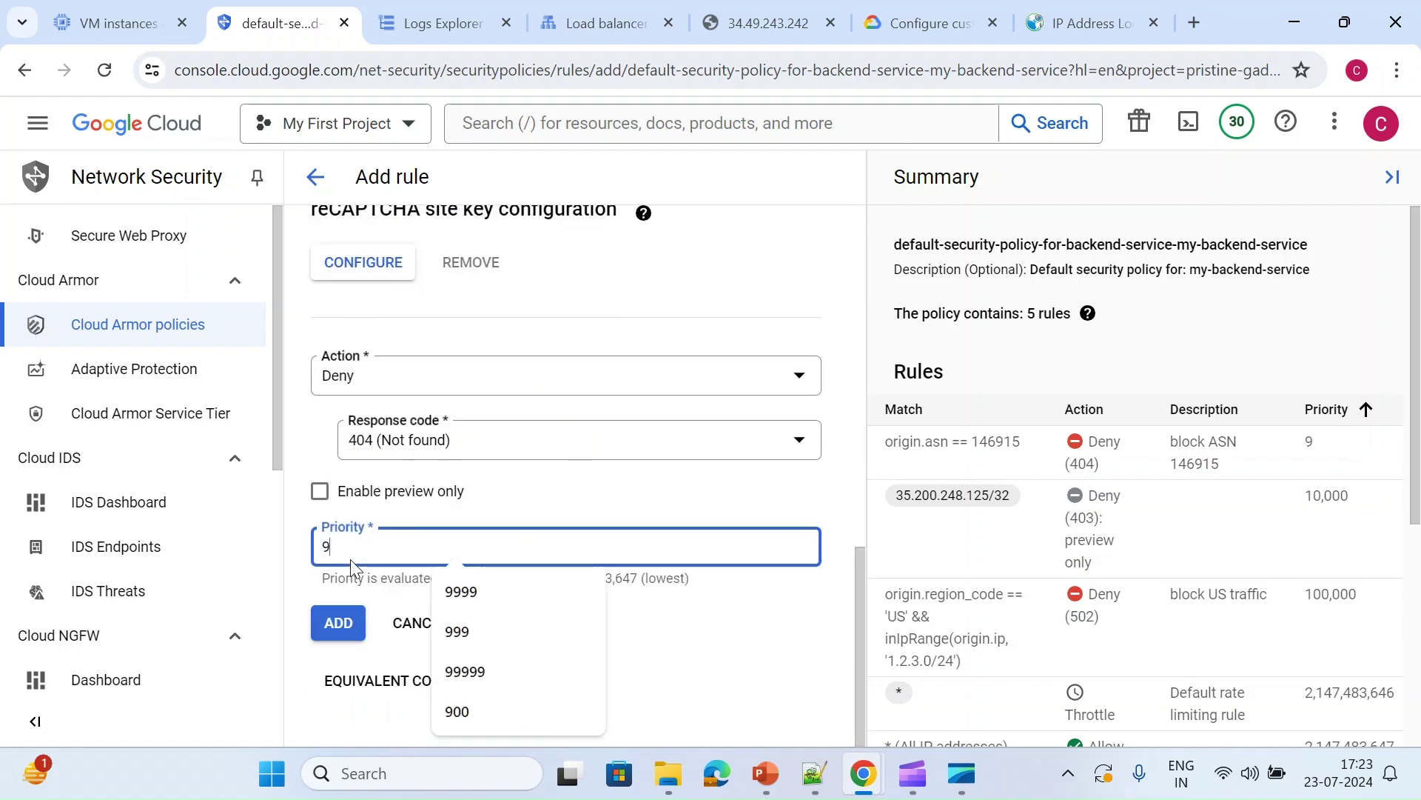
click(338, 624)
scroll(625, 534, down, 4)
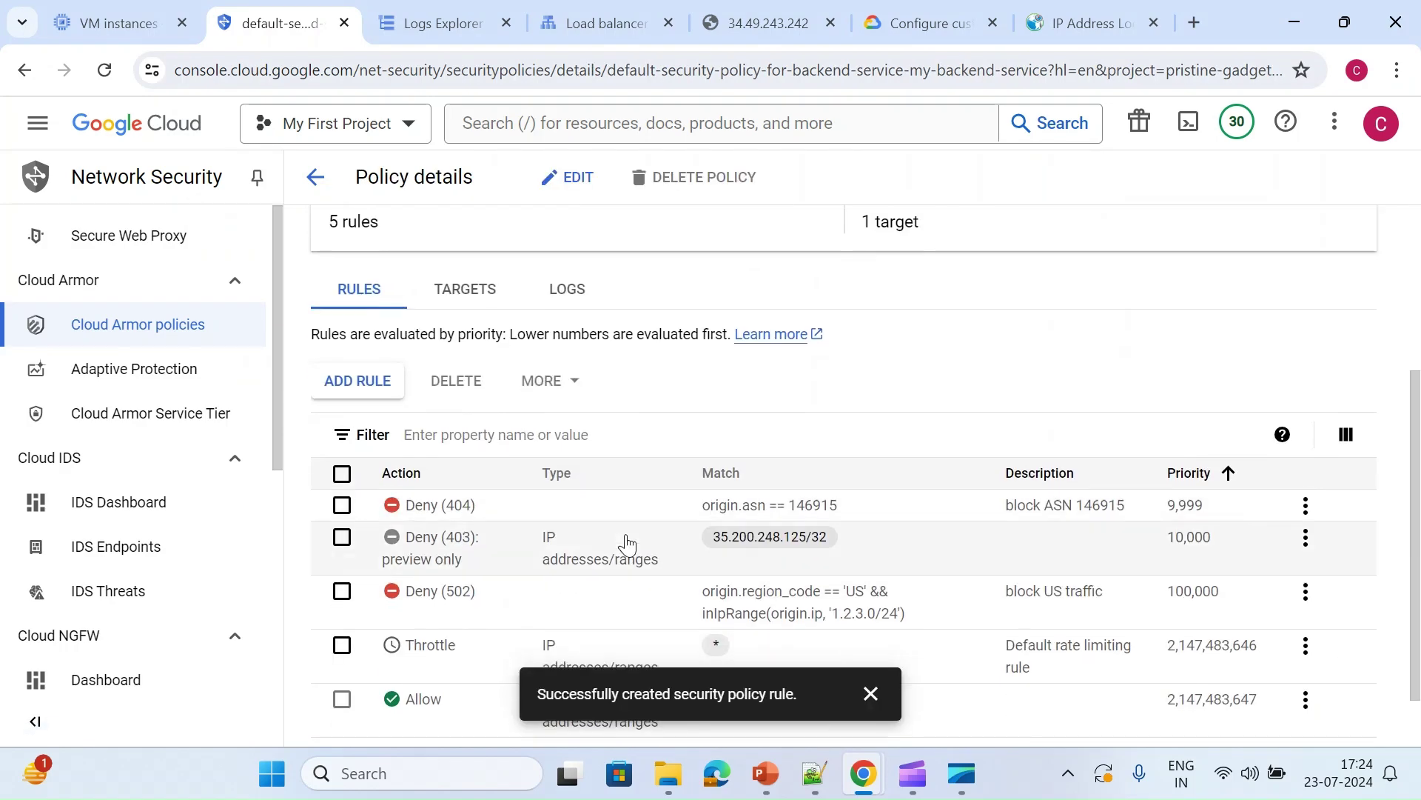
Start another new rule in the Cloud Armor policy, ready at its description
click(358, 396)
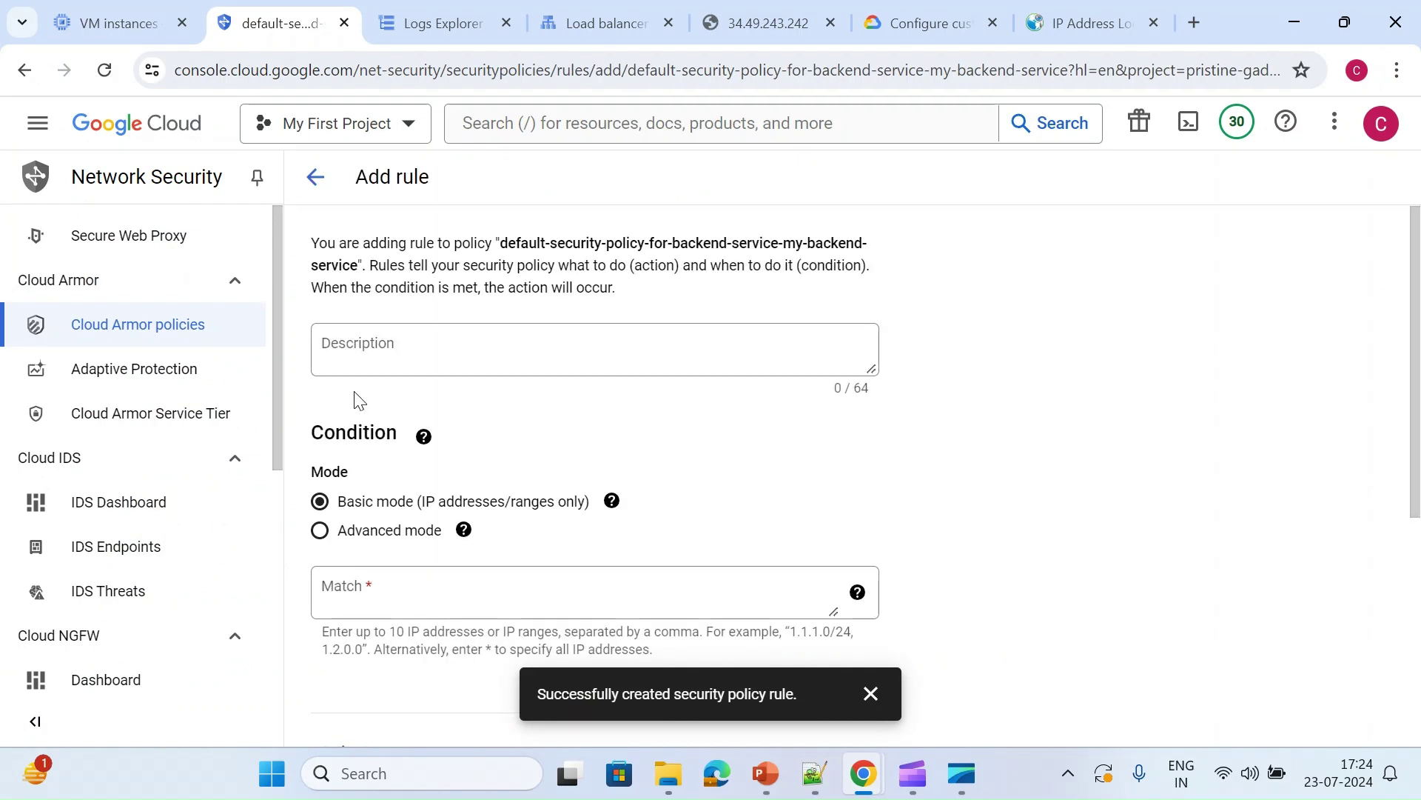
click(455, 348)
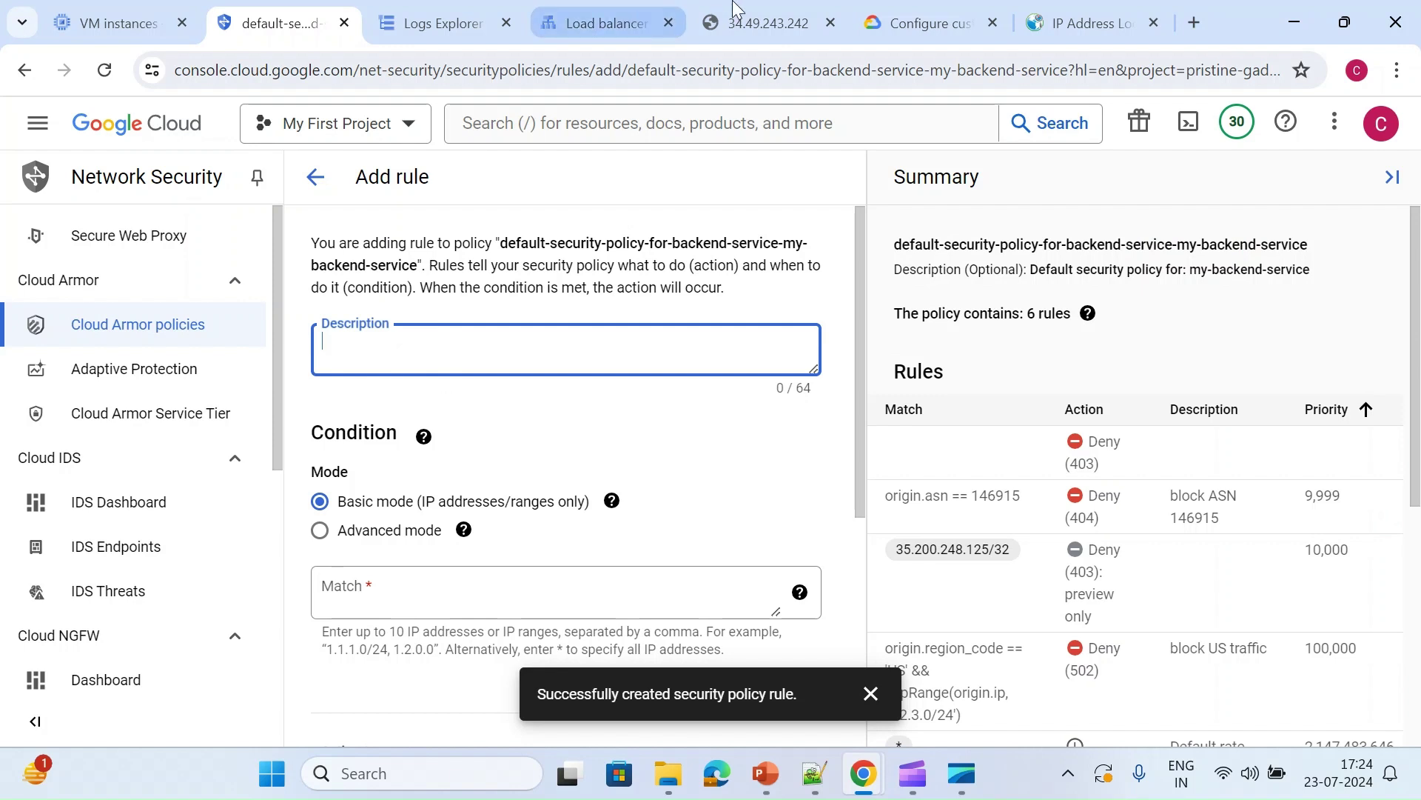
Load city.png from the load balancer at 34.49.243.242/city.png in the browser
click(740, 23)
click(386, 82)
click(386, 82)
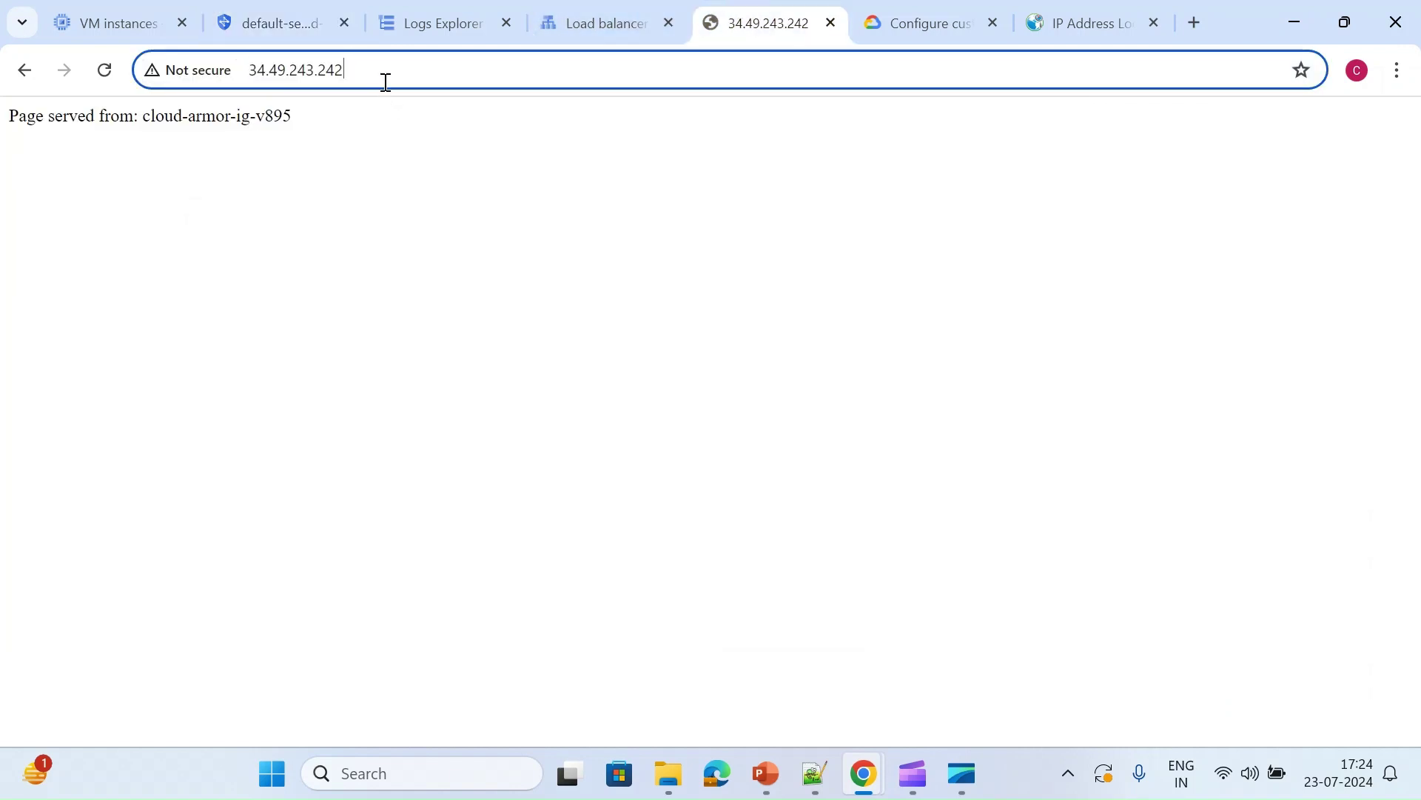
text(/city.png)
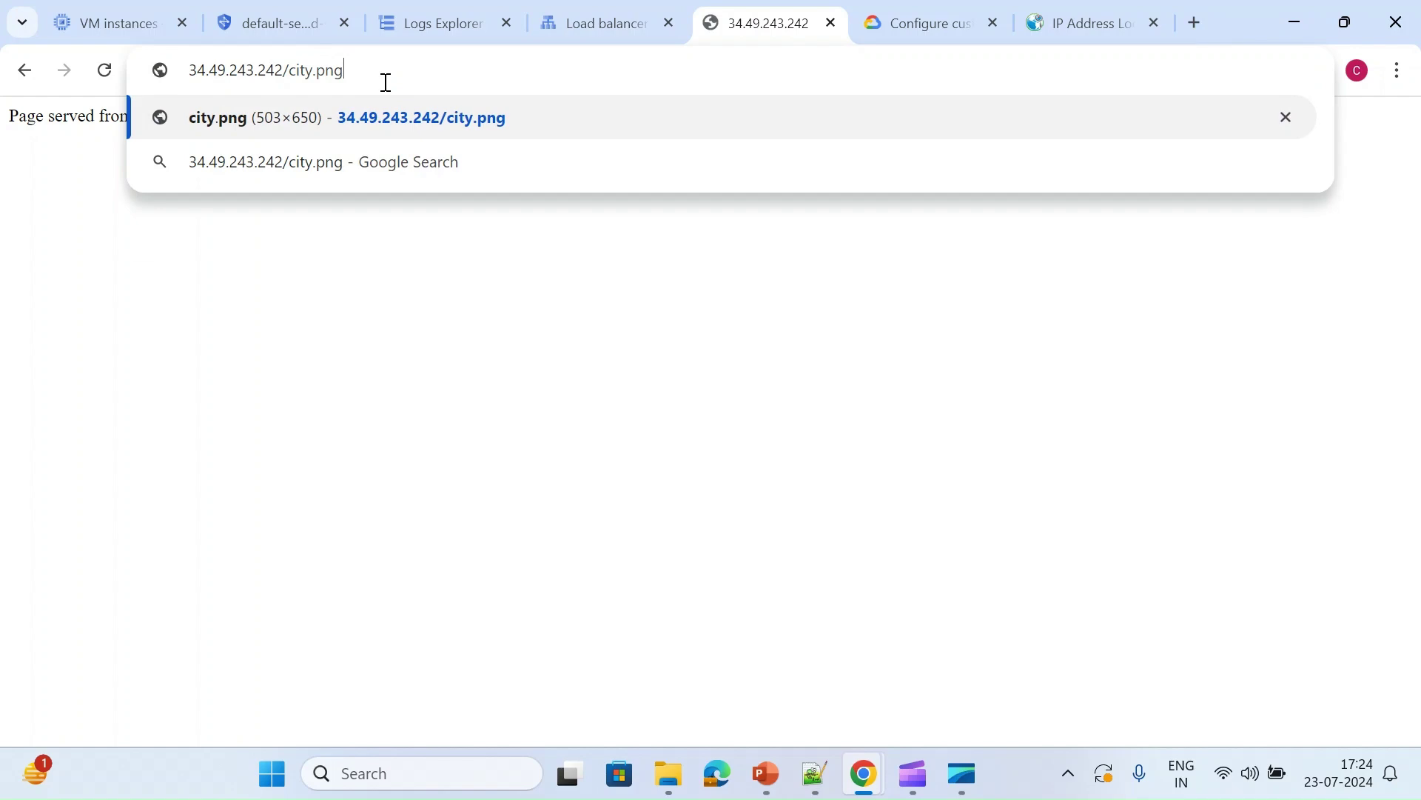
key(Return)
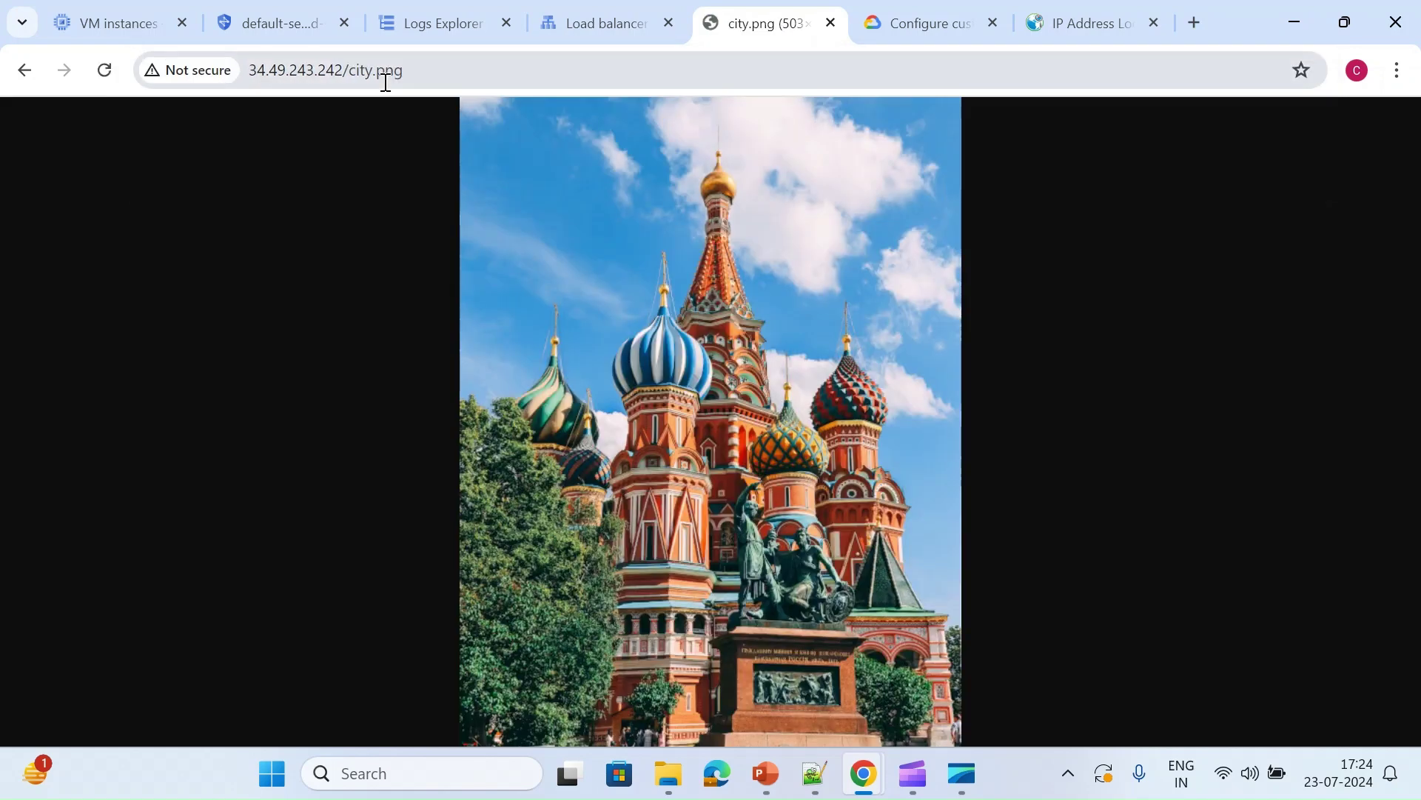
Request the nonexistent path 34.49.243.242/citdfedf in the browser
click(401, 76)
key(BackSpace)
key(BackSpace)
key(BackSpace)
key(BackSpace)
key(BackSpace)
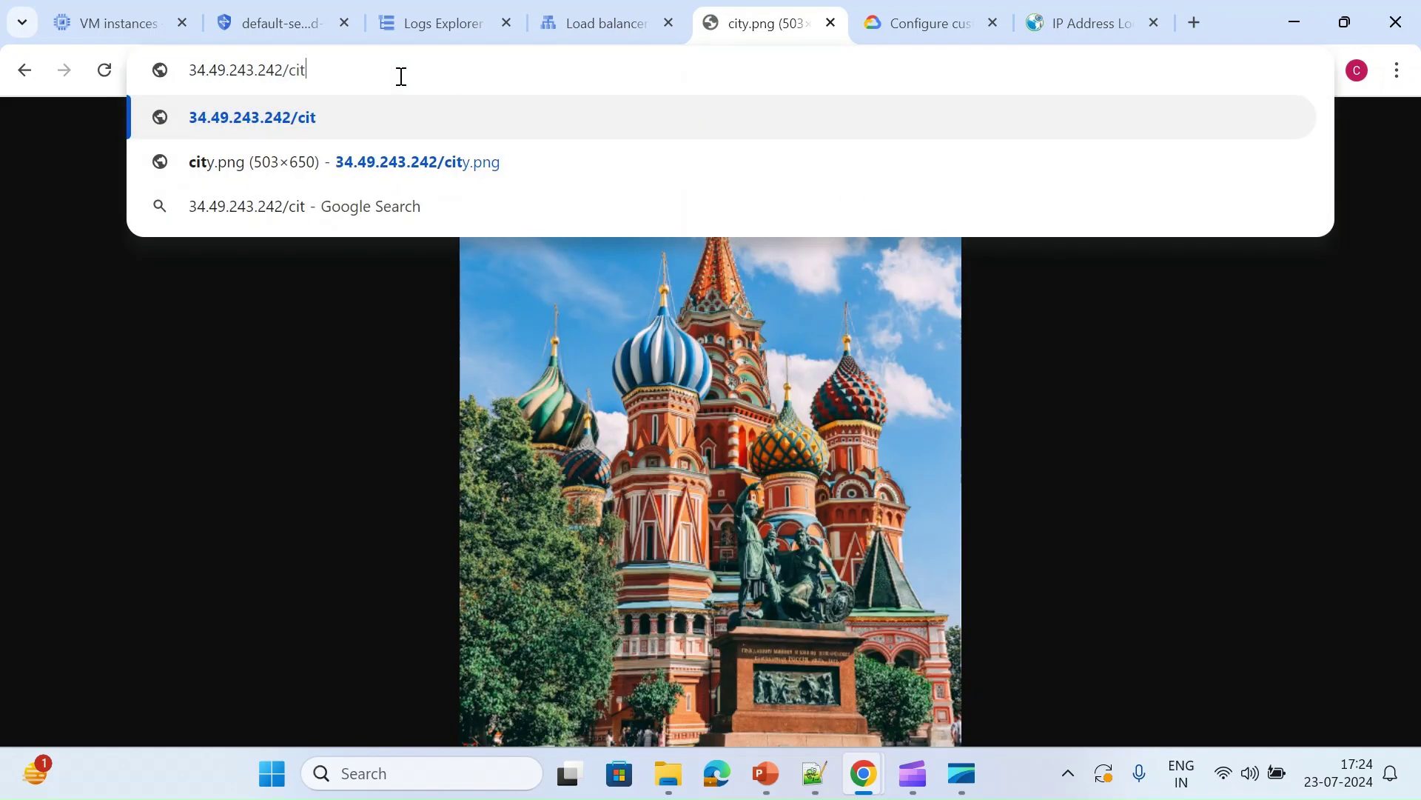
text(dfedf)
key(Return)
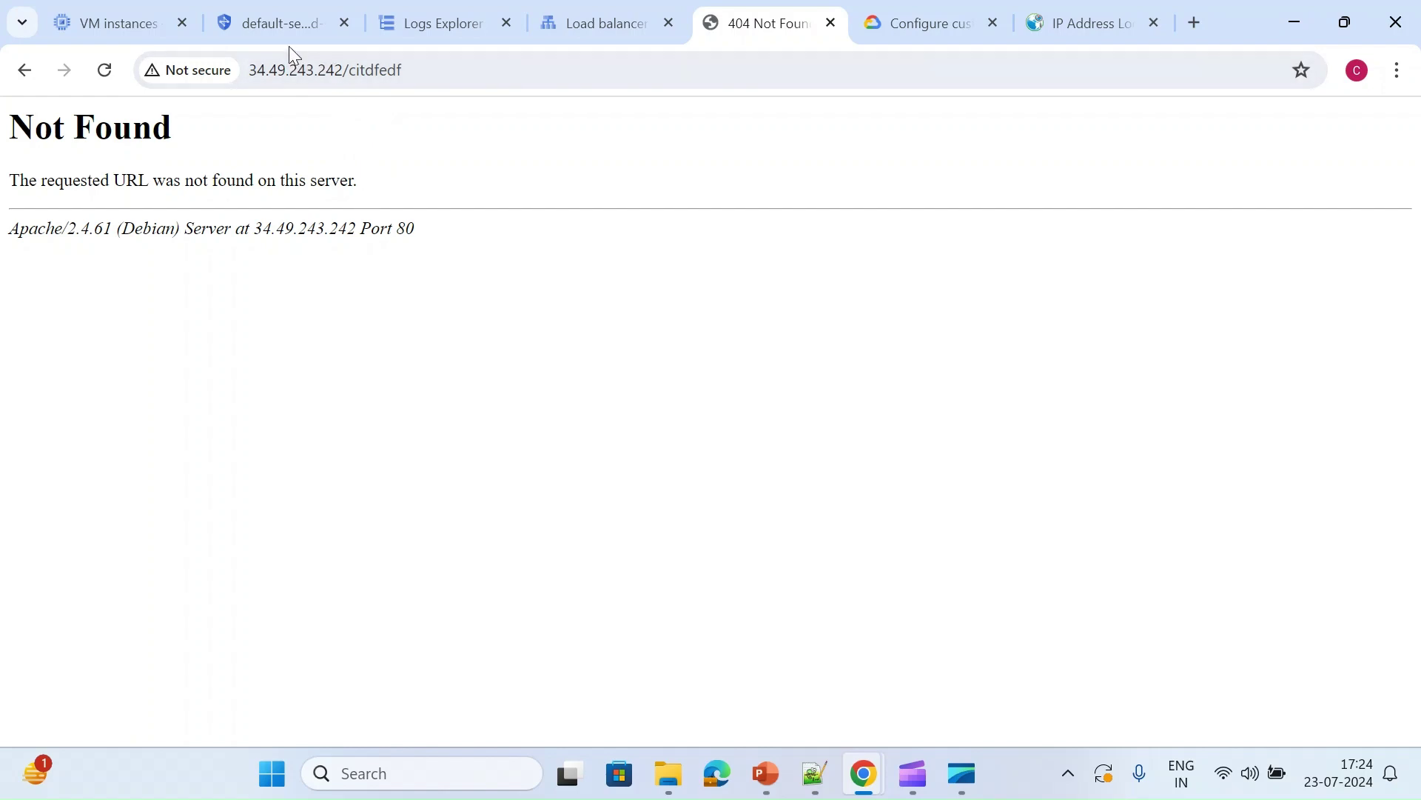
Return to the new Cloud Armor rule, switch its condition to Advanced mode and enter the match expression request.path.matches('/bad_path/')
click(287, 25)
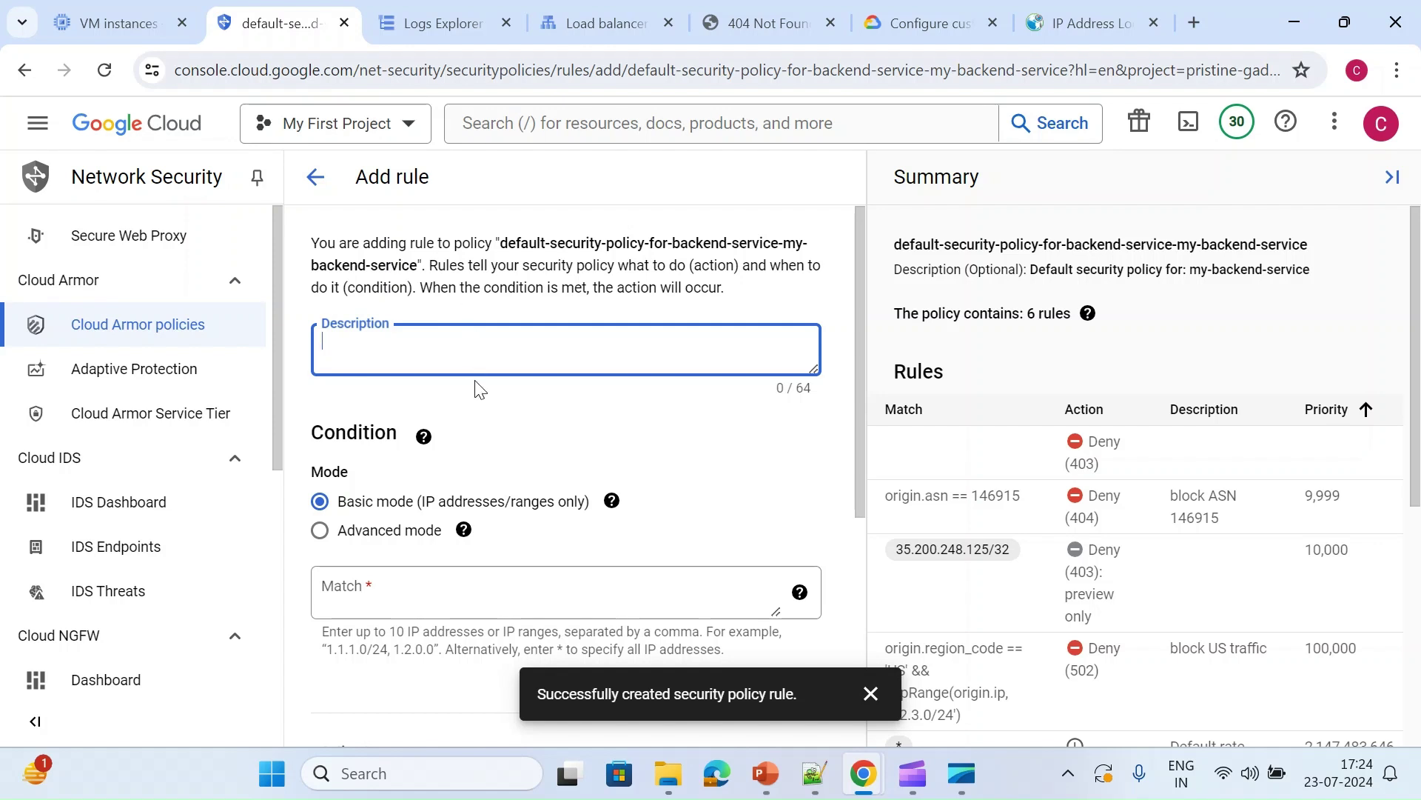
scroll(459, 400, down, 2)
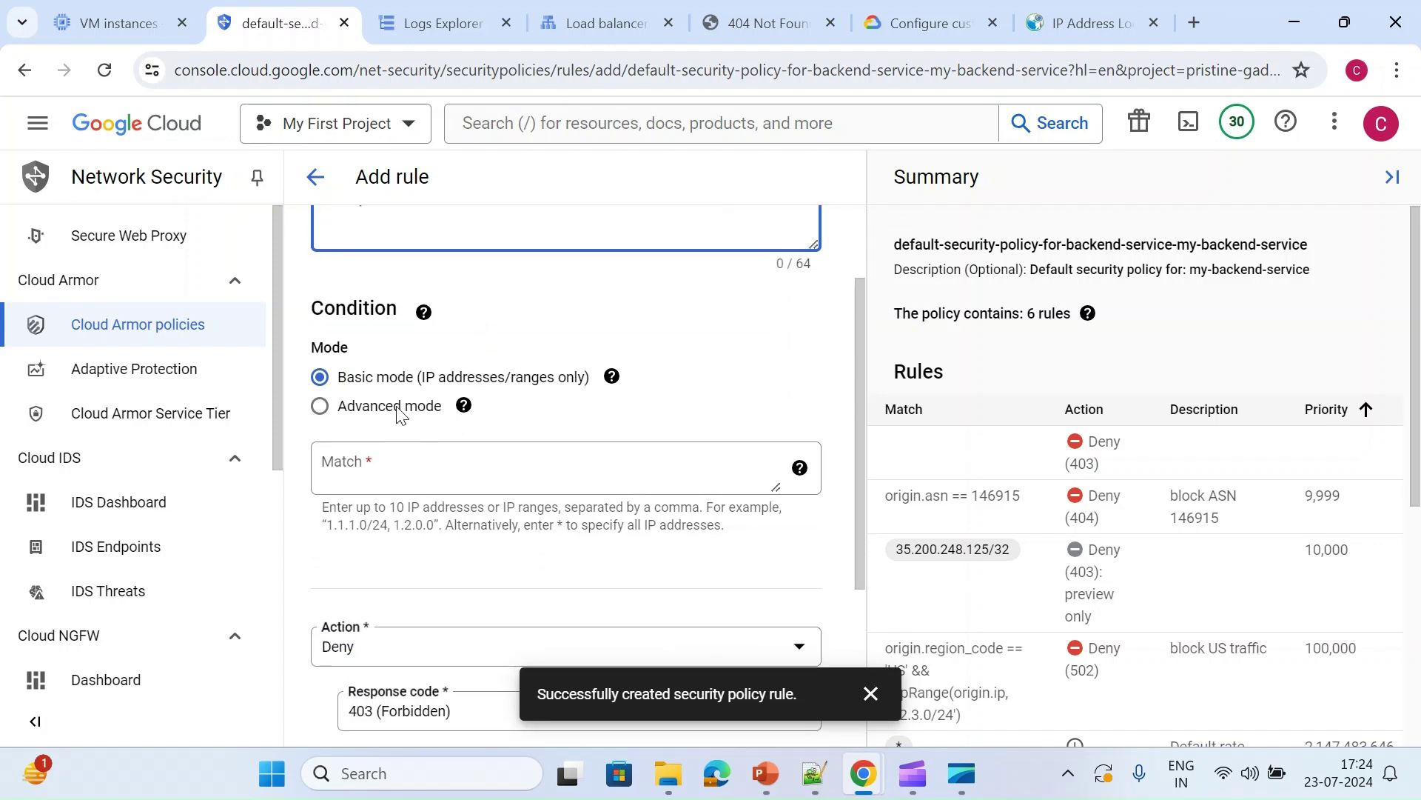
click(392, 418)
click(319, 406)
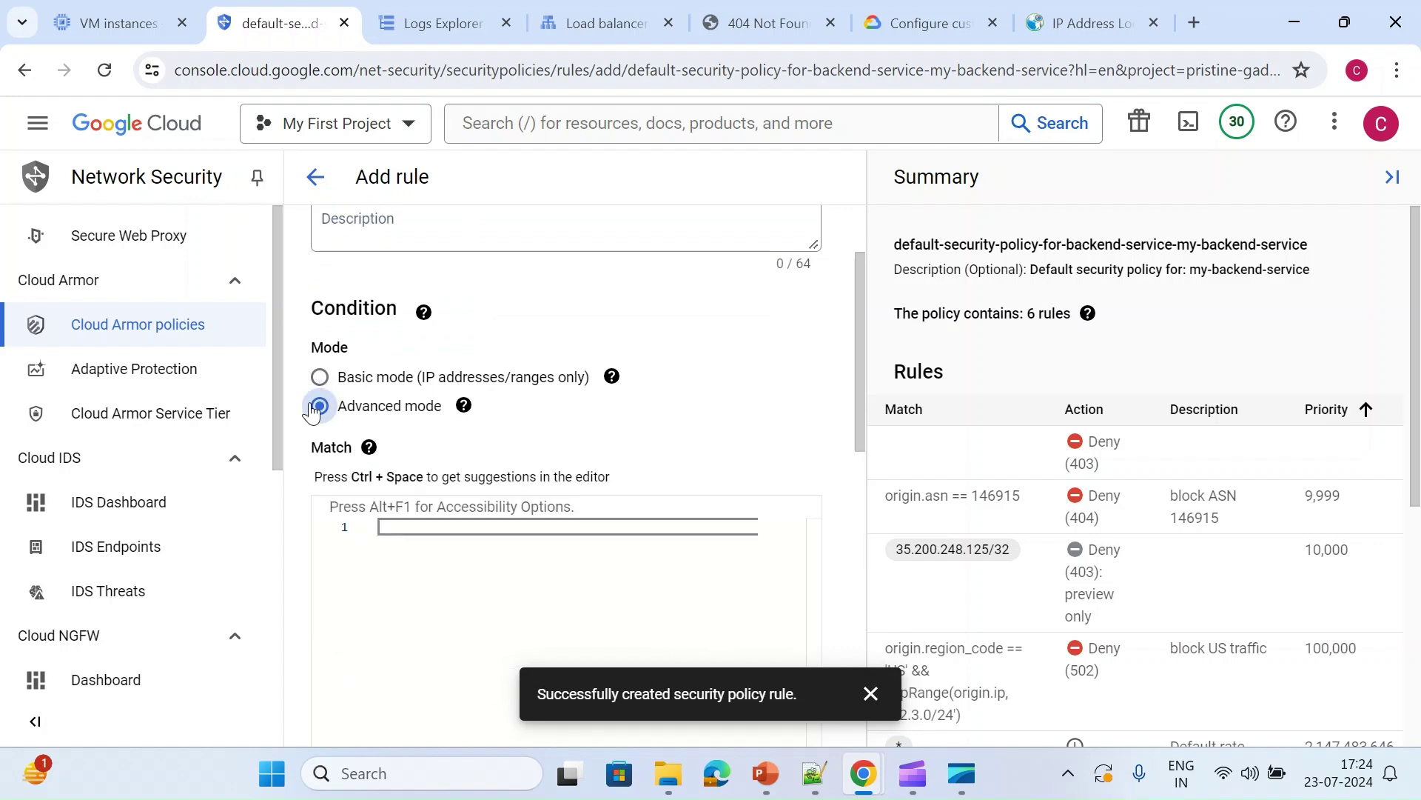
click(448, 570)
text(request.path.matches('/bad_path/'))
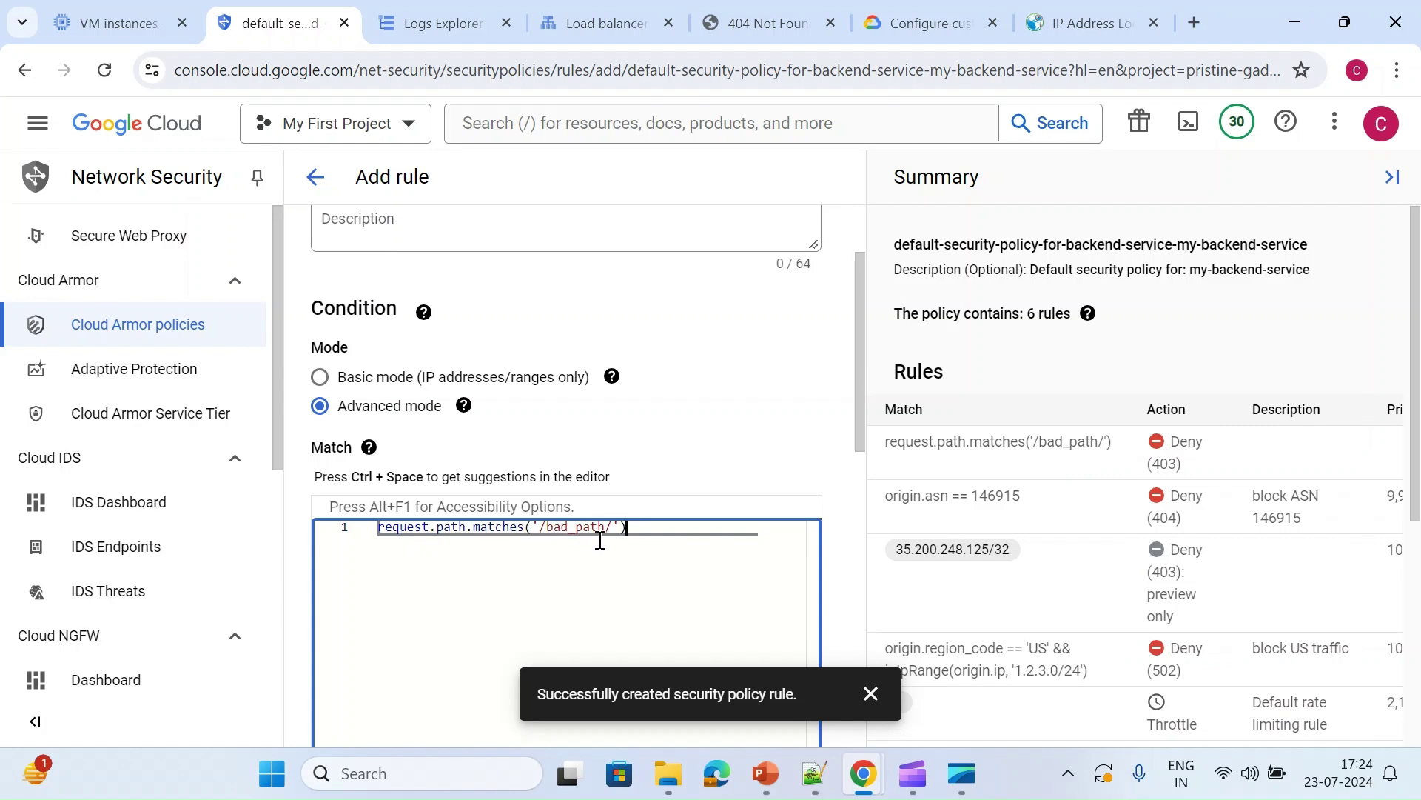
Keep the Deny response code at 403 (Forbidden), set the rule's priority to 999 and add the rule to the policy
scroll(626, 546, down, 5)
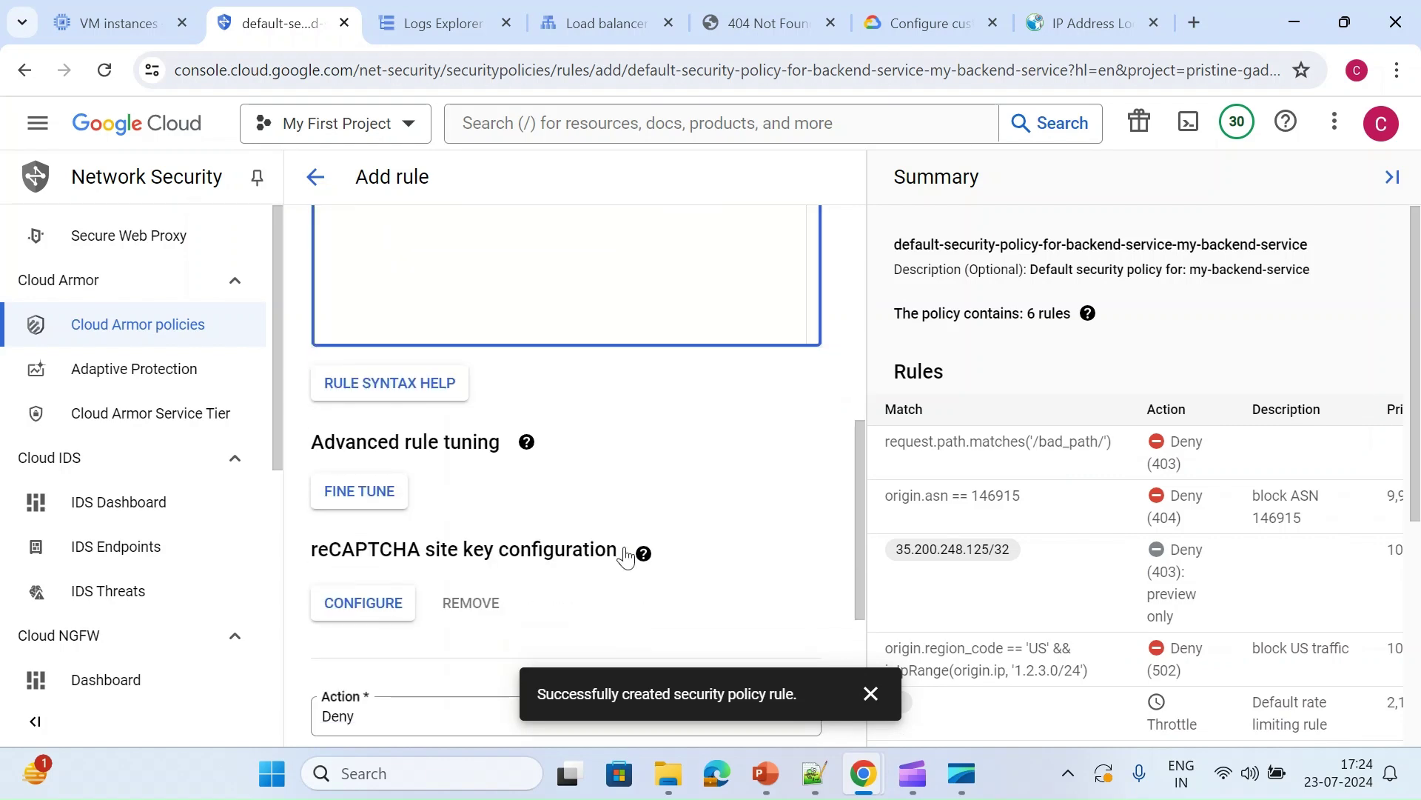
scroll(488, 474, down, 3)
click(453, 550)
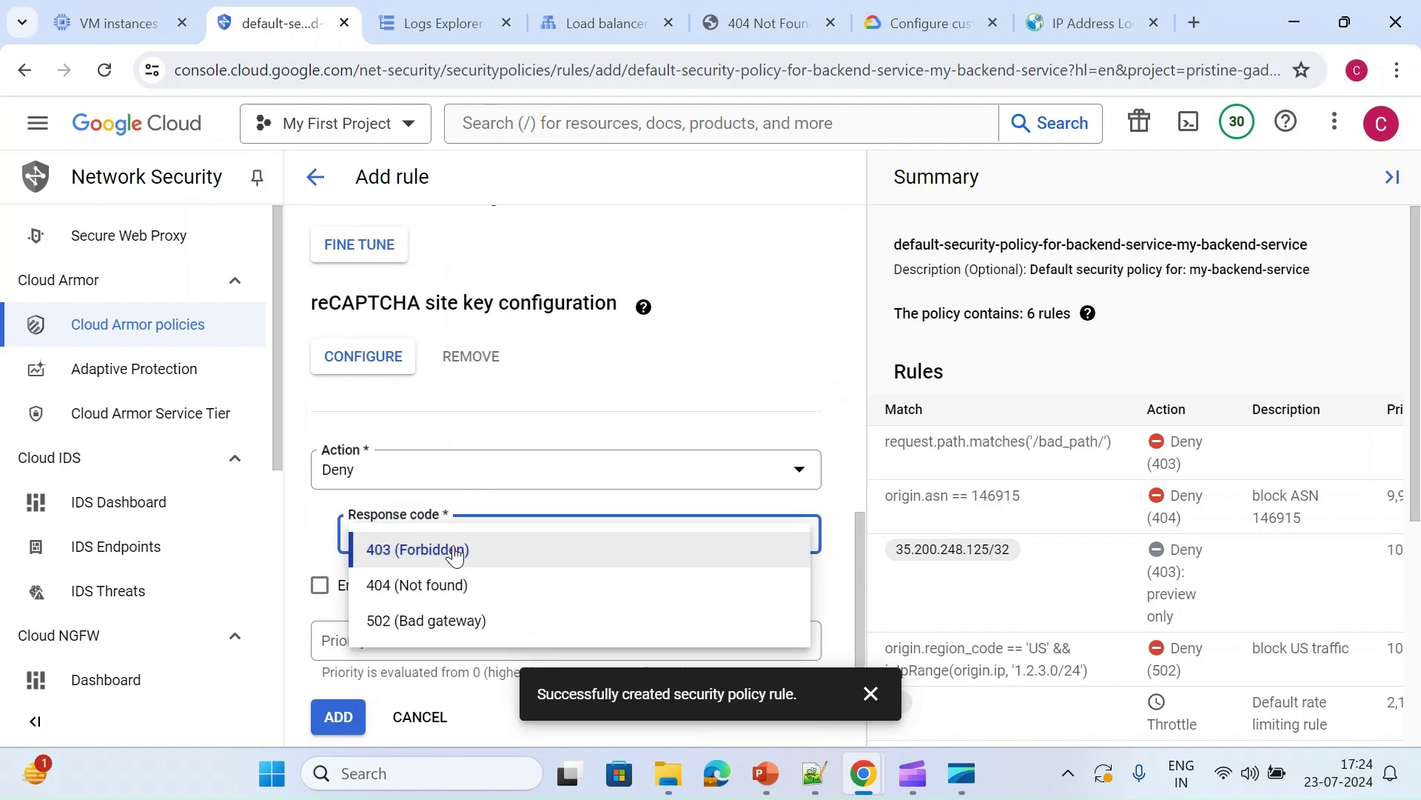
click(453, 554)
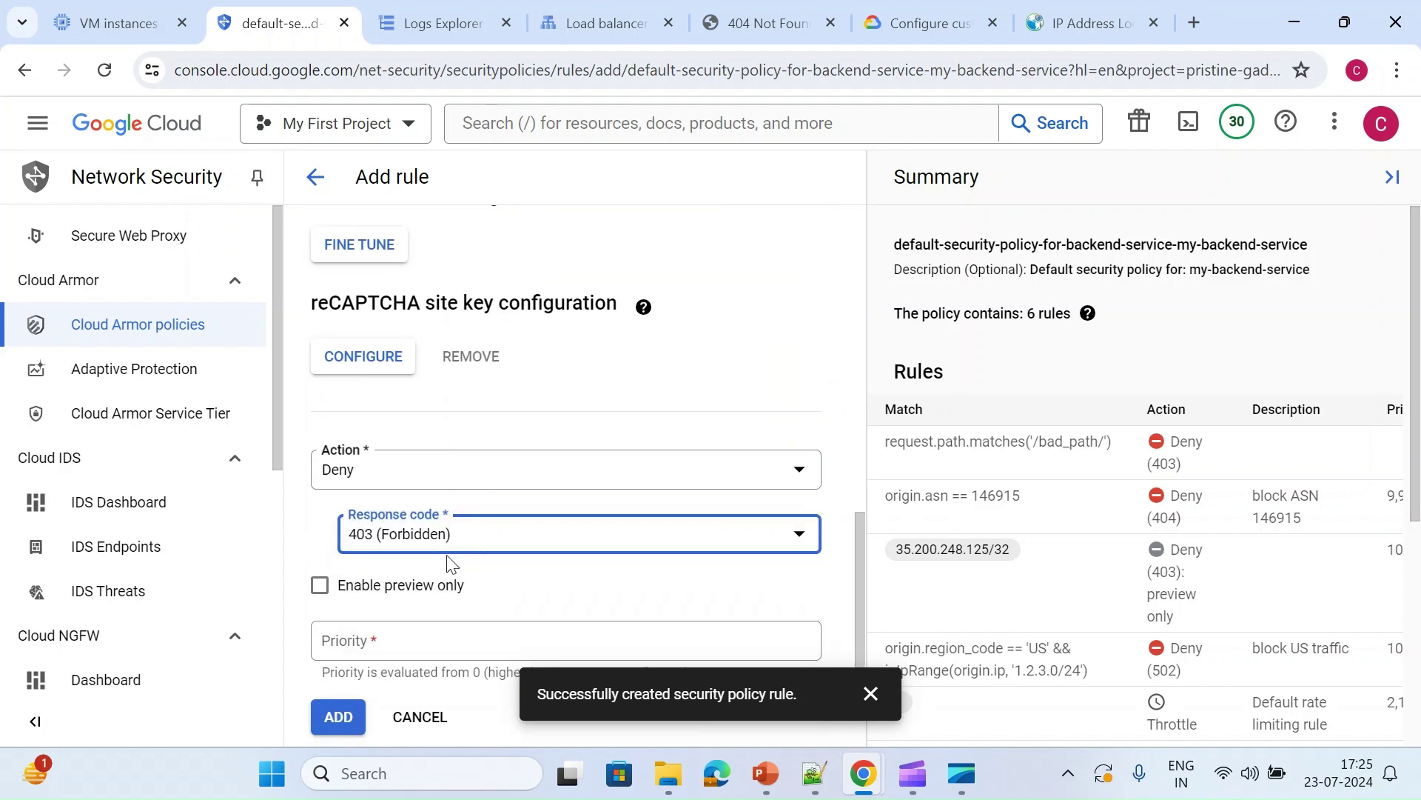
click(345, 641)
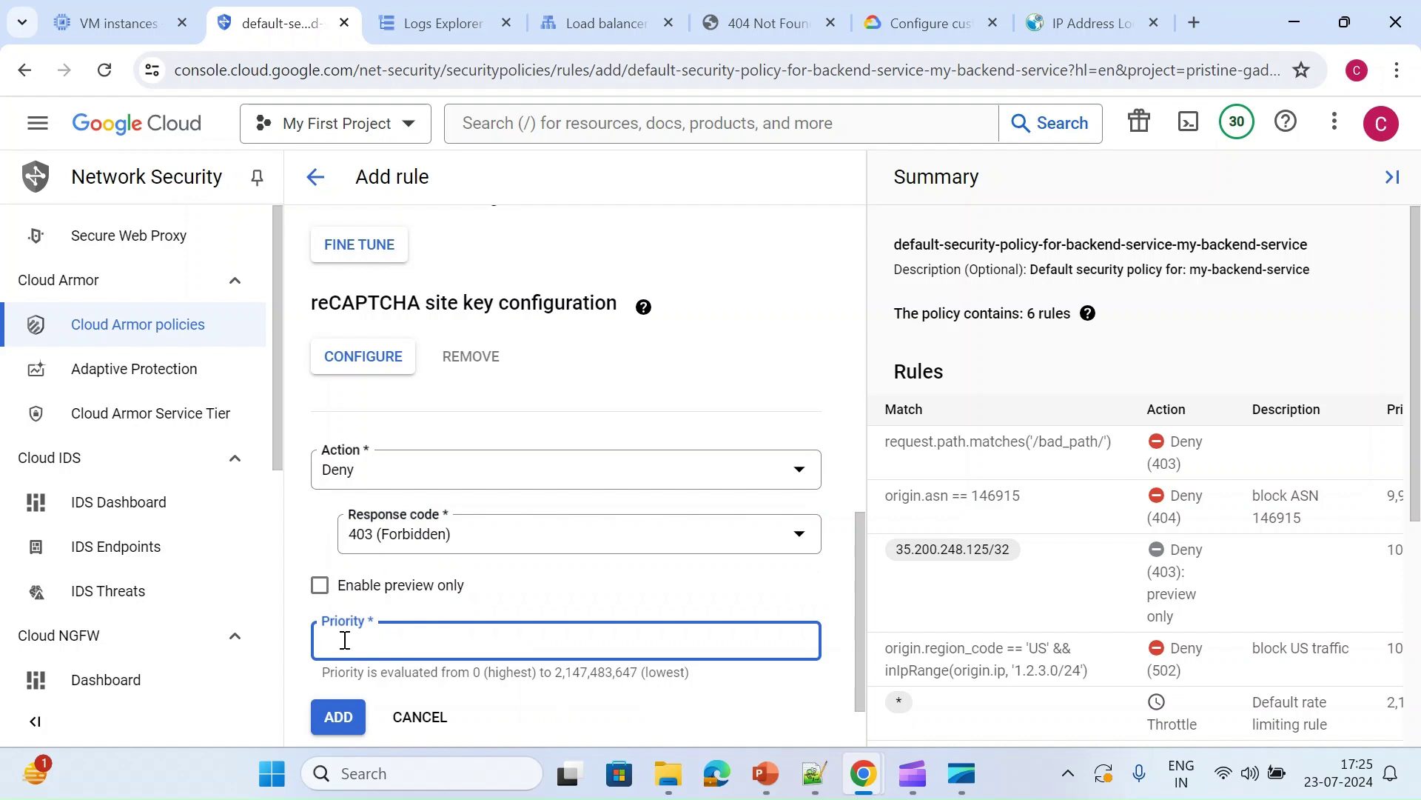
text(999)
click(338, 715)
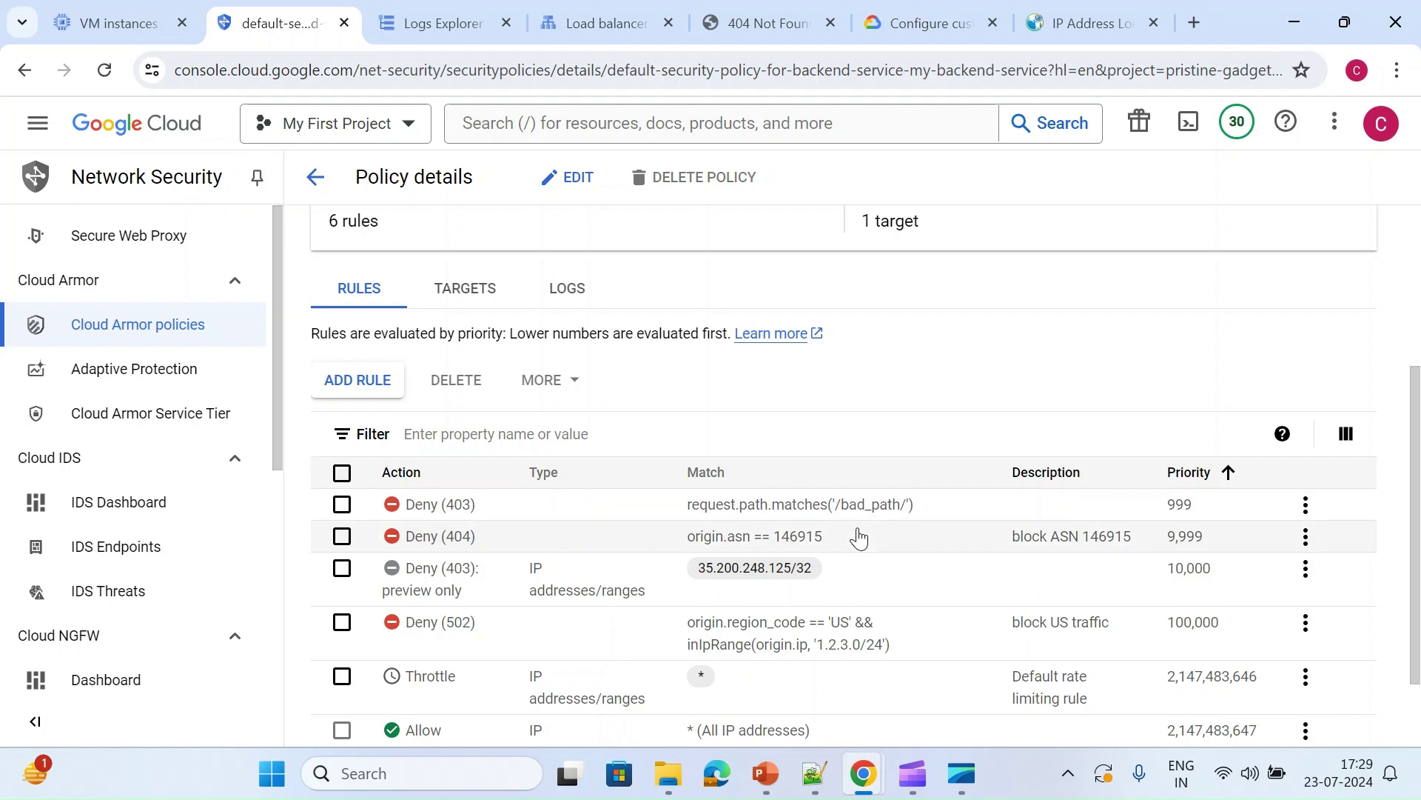
Test the load balancer's root address 34.49.243.242 in the browser, and return to the policy's rule list
click(766, 6)
click(333, 74)
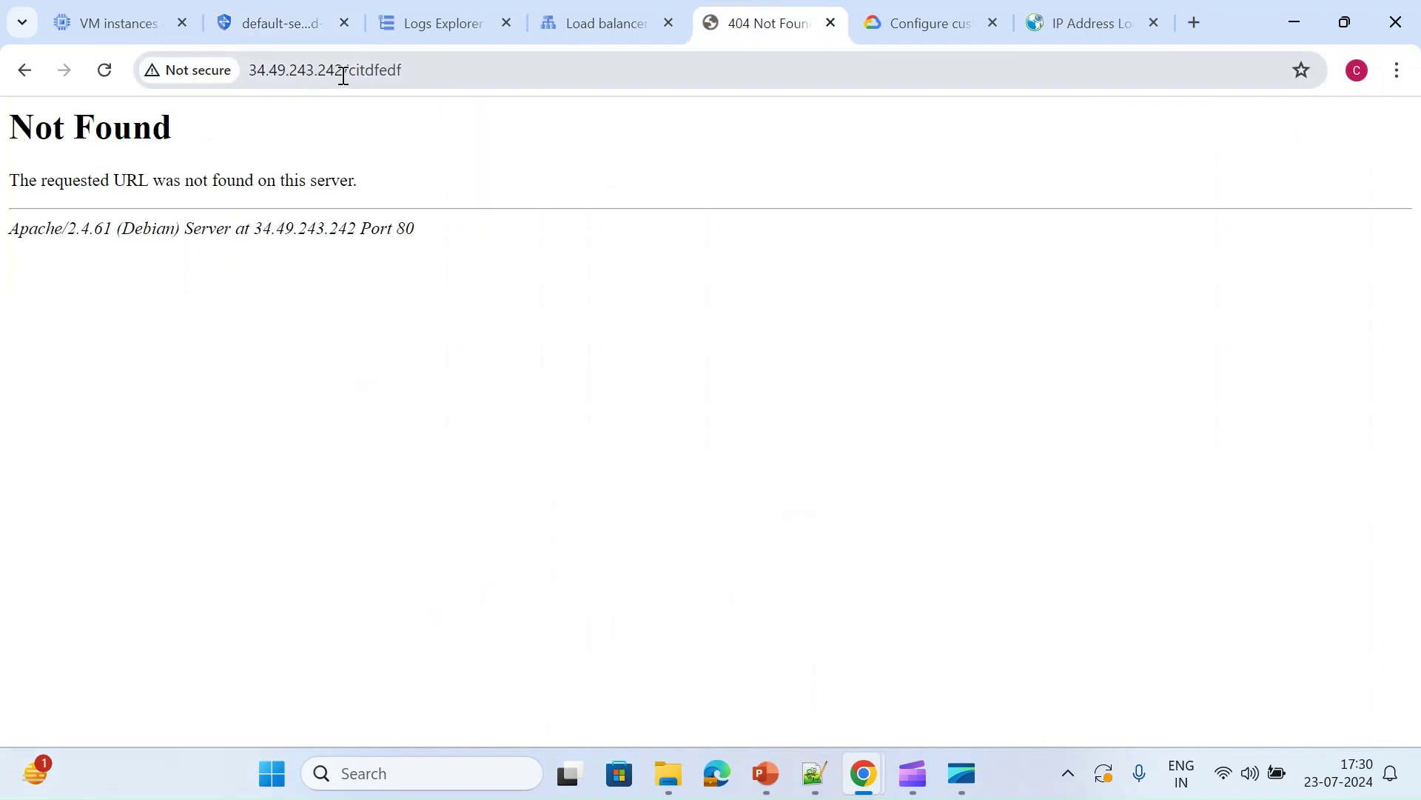
click(349, 70)
key(shift+End)
key(BackSpace)
key(Return)
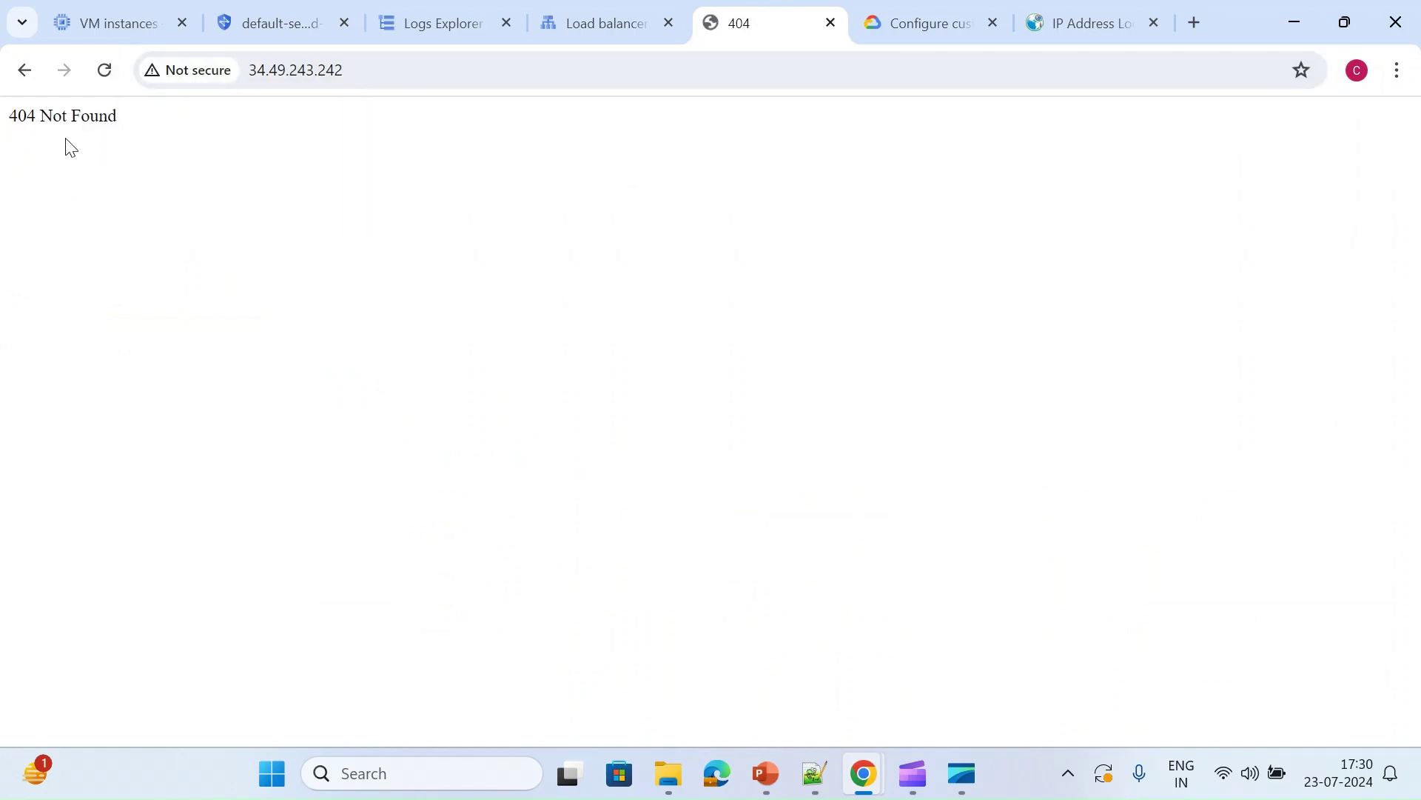
click(283, 19)
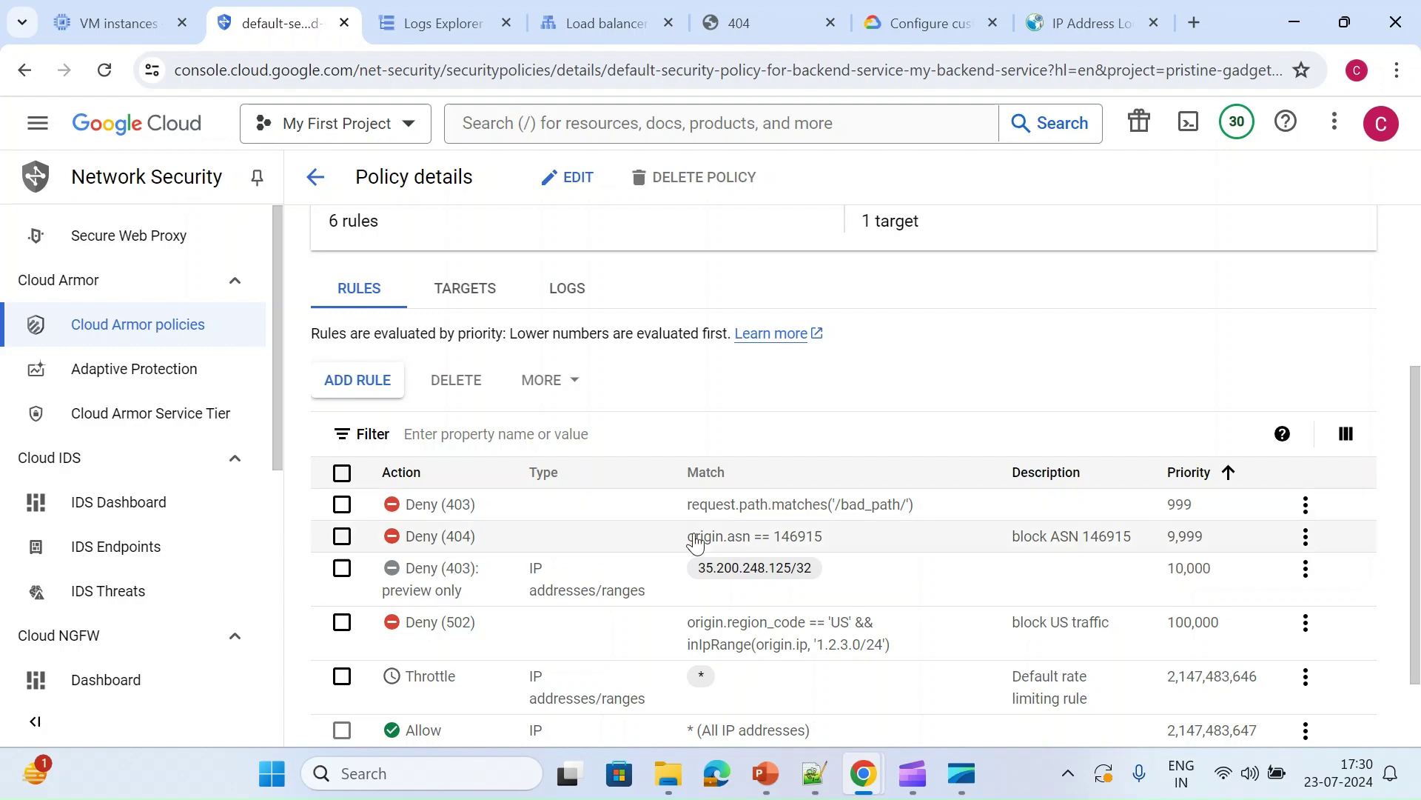
mouse_move(864, 776)
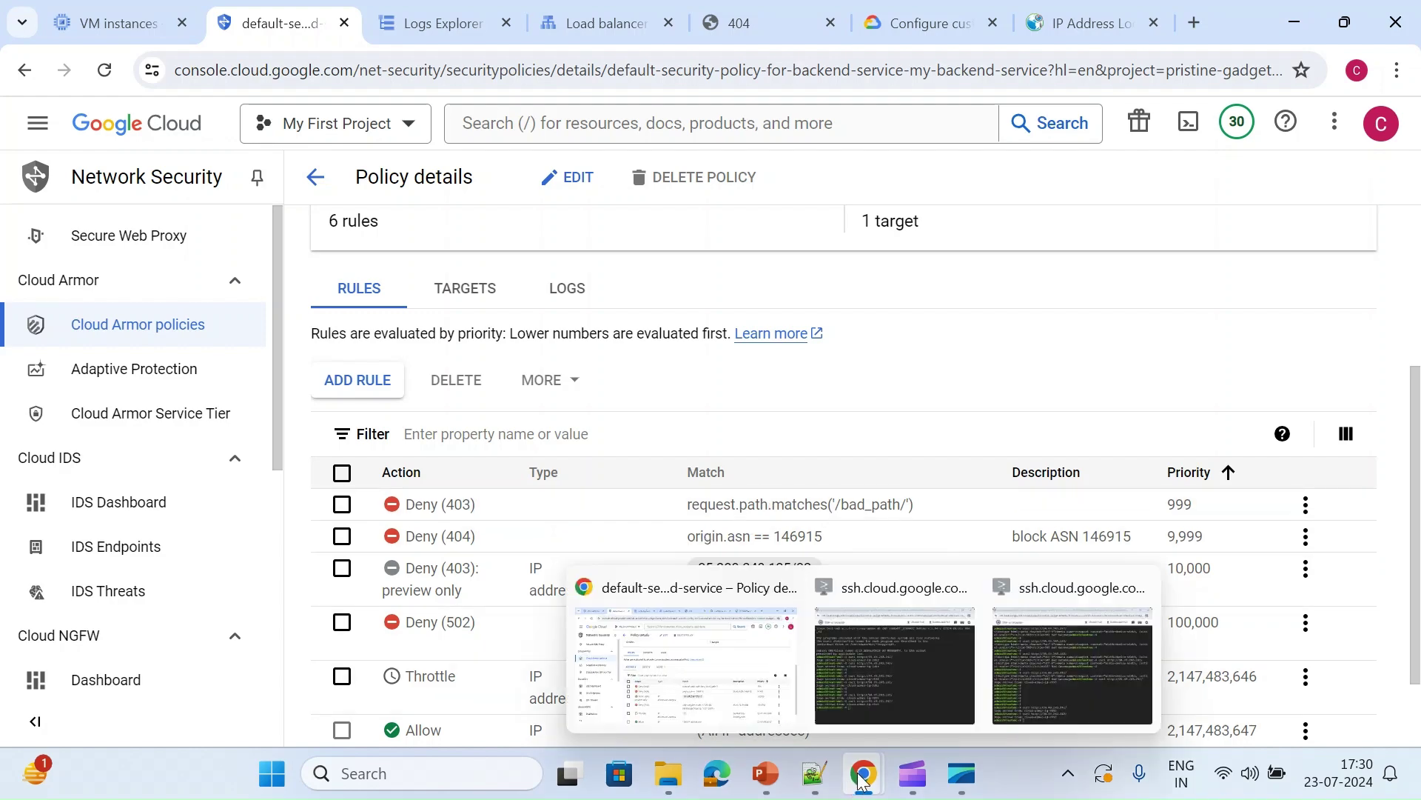
click(1054, 655)
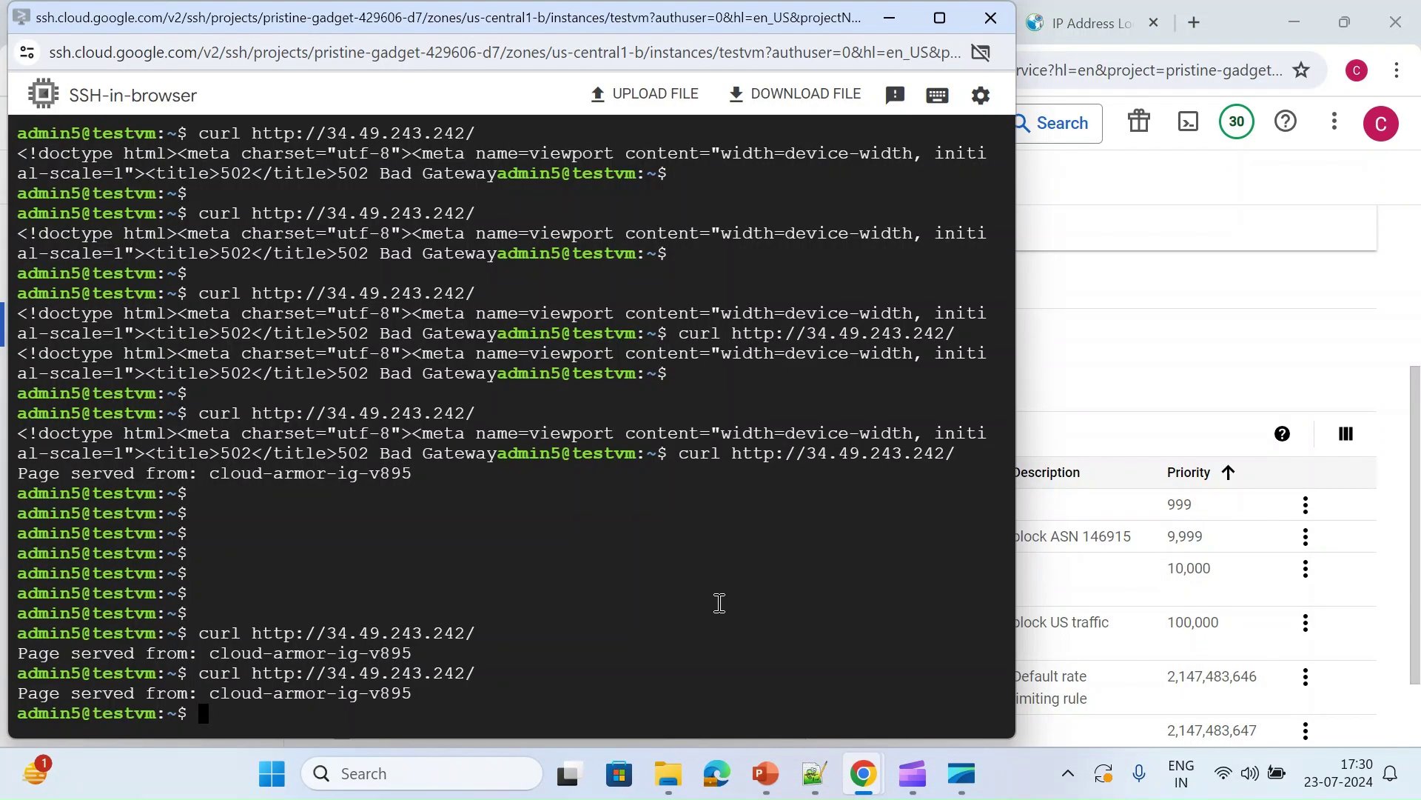
key(Return)
key(Return)
key(Up)
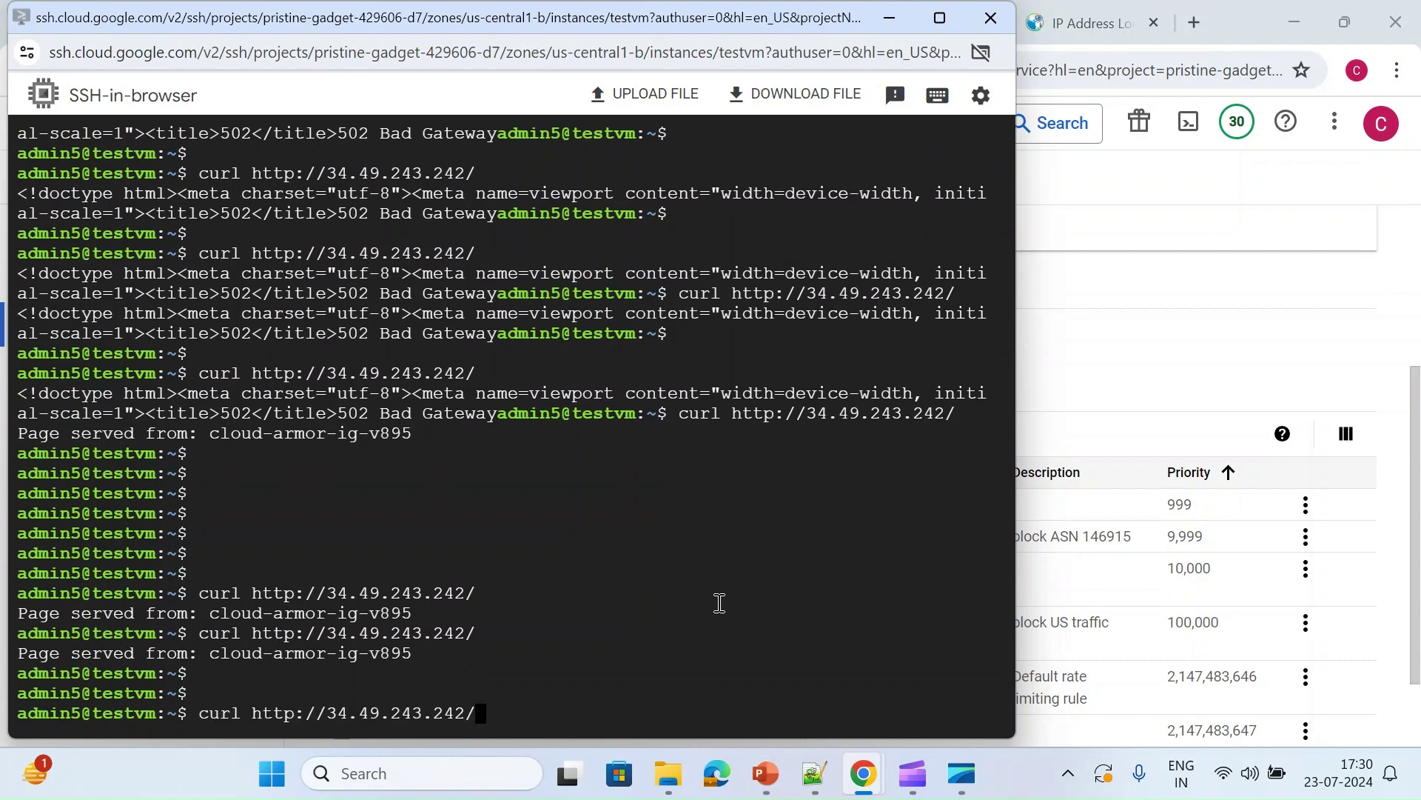
text(city.png -I)
key(Return)
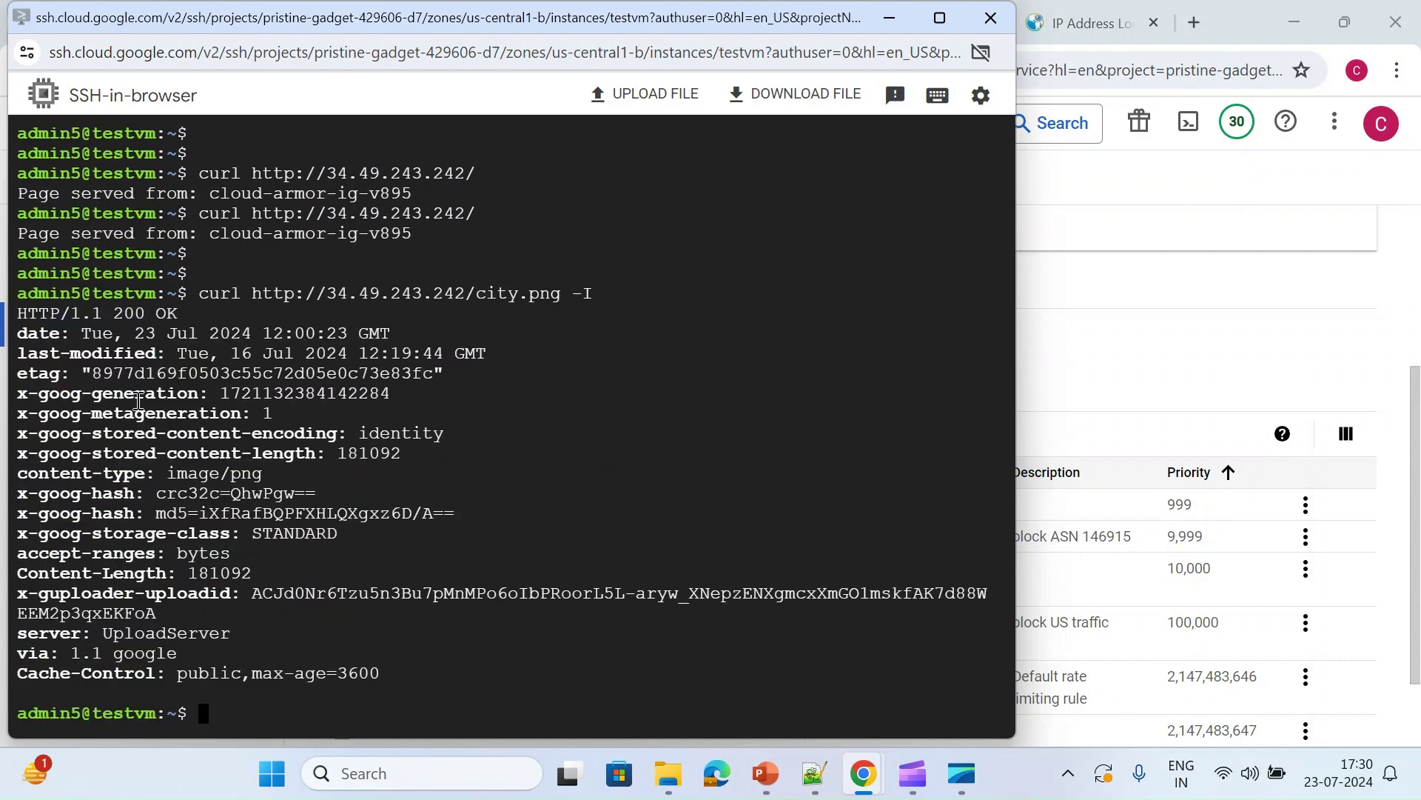
key(Return)
key(Up)
key(BackSpace)
key(BackSpace)
key(BackSpace)
key(BackSpace)
key(BackSpace)
key(BackSpace)
key(BackSpace)
key(BackSpace)
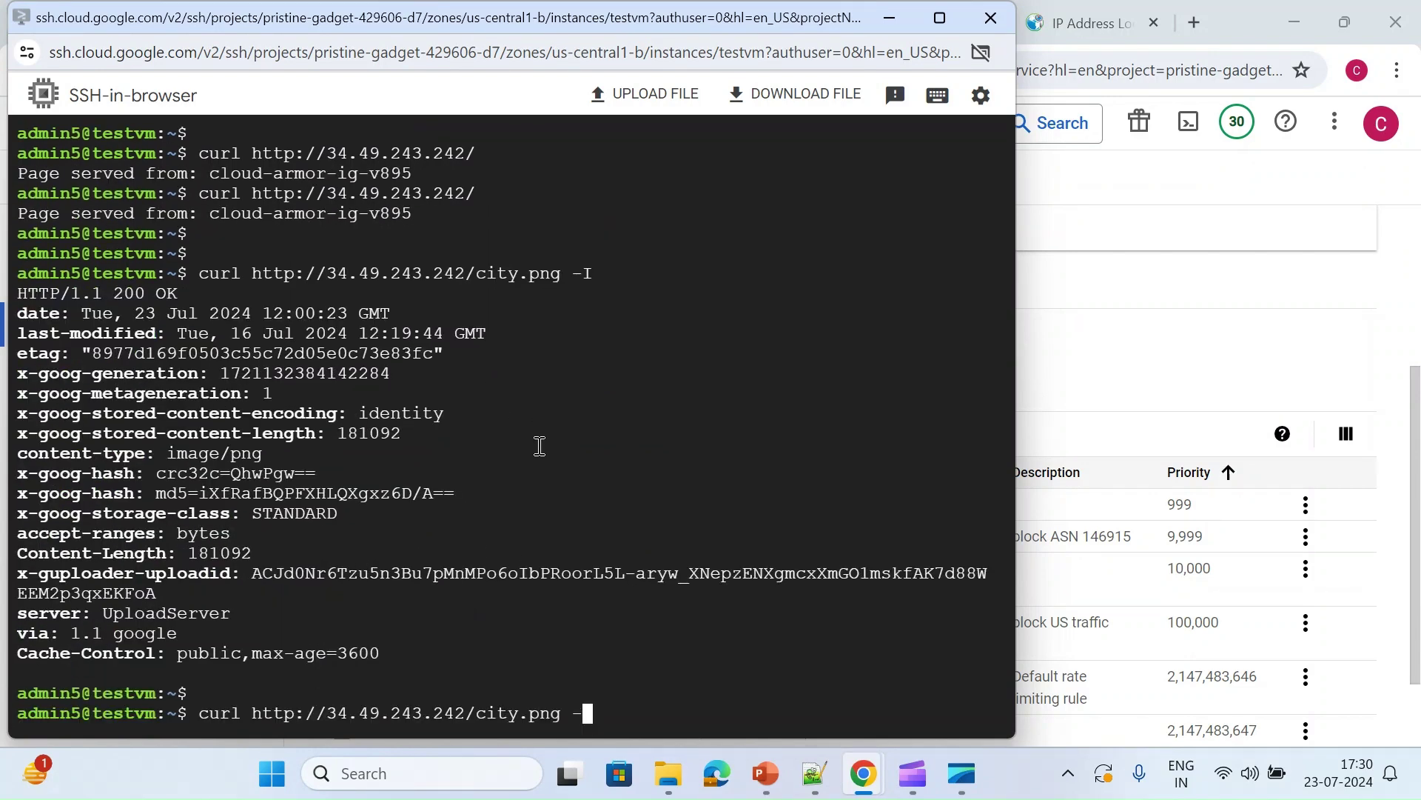
text(vdvd)
key(Return)
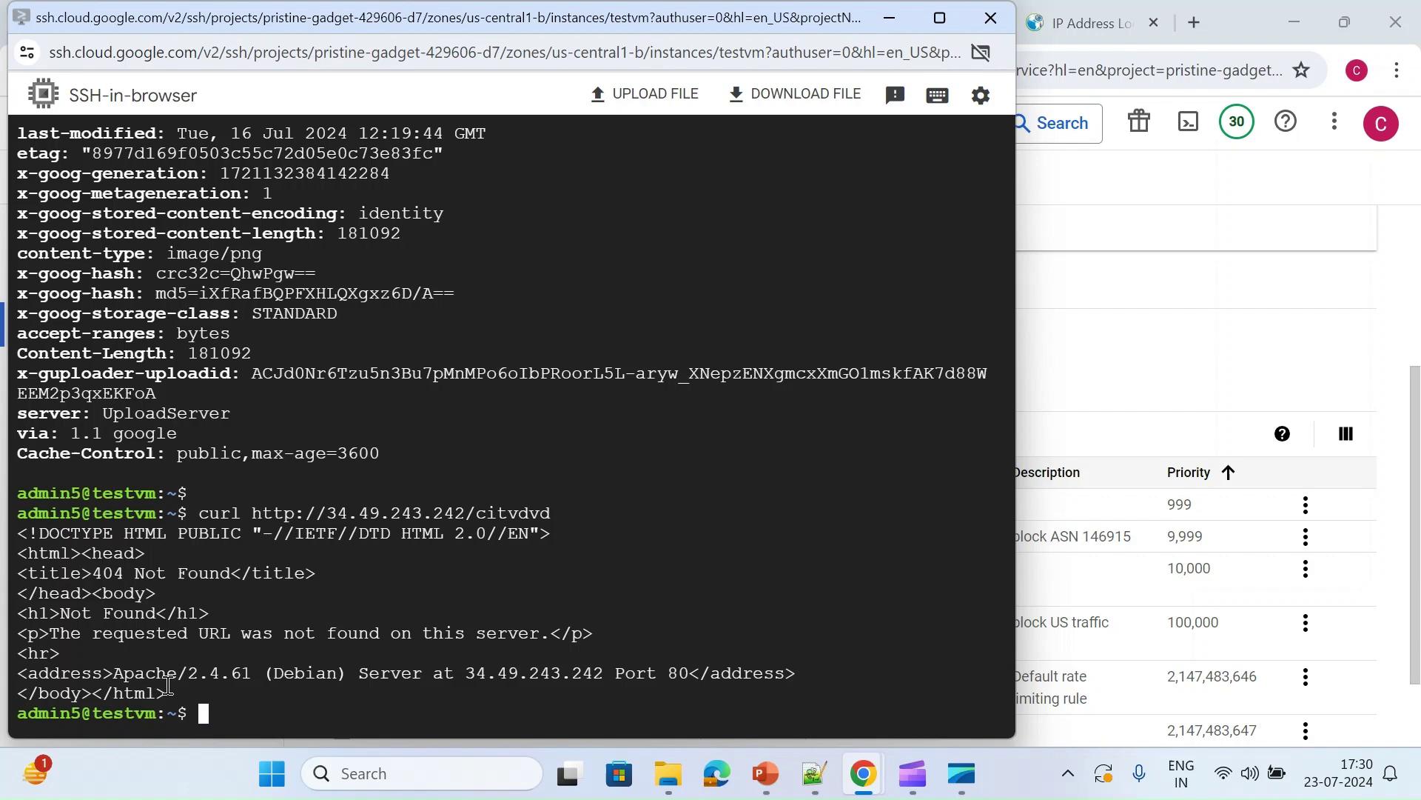
key(Return)
key(Return)
click(1214, 363)
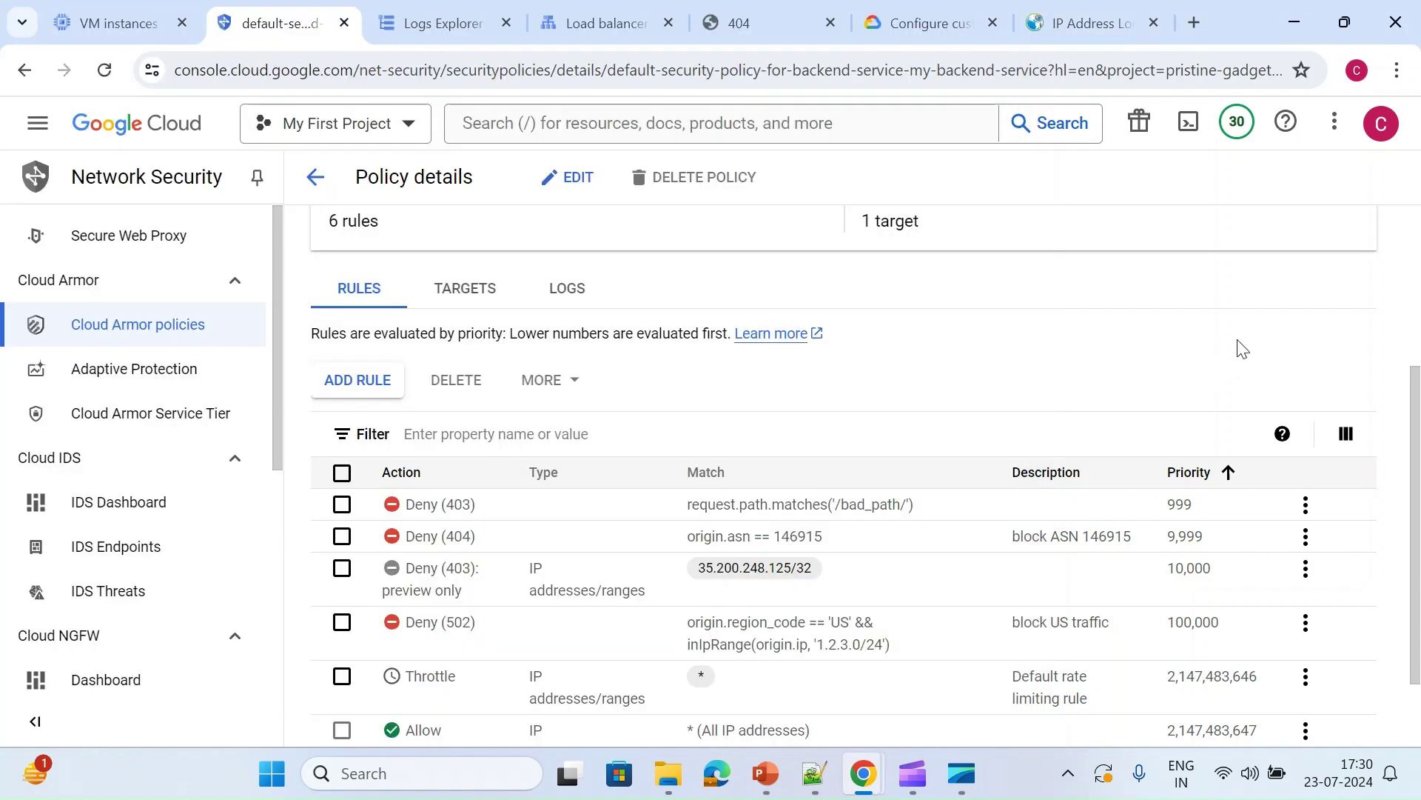
drag(901, 508, 844, 525)
key(ctrl+c)
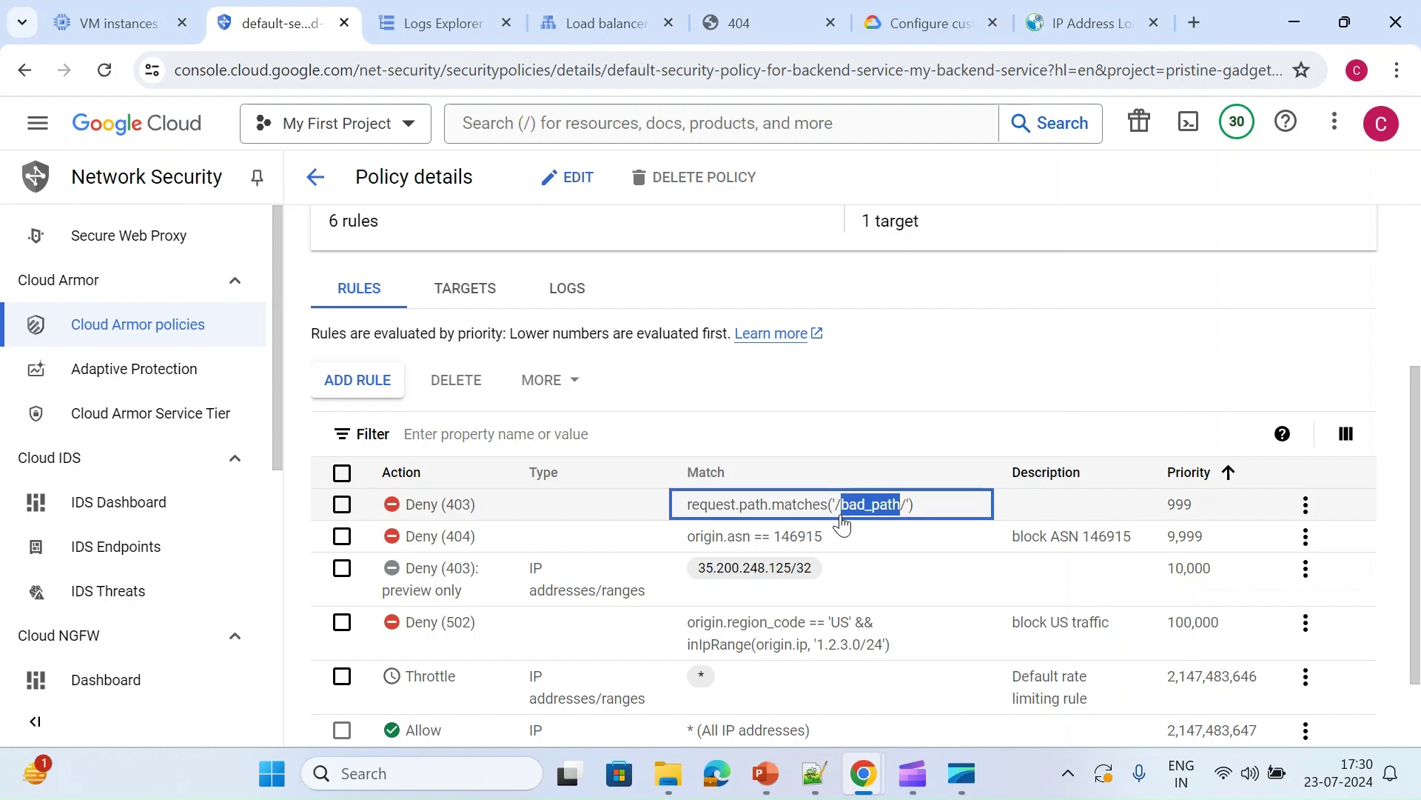
key(alt+Tab)
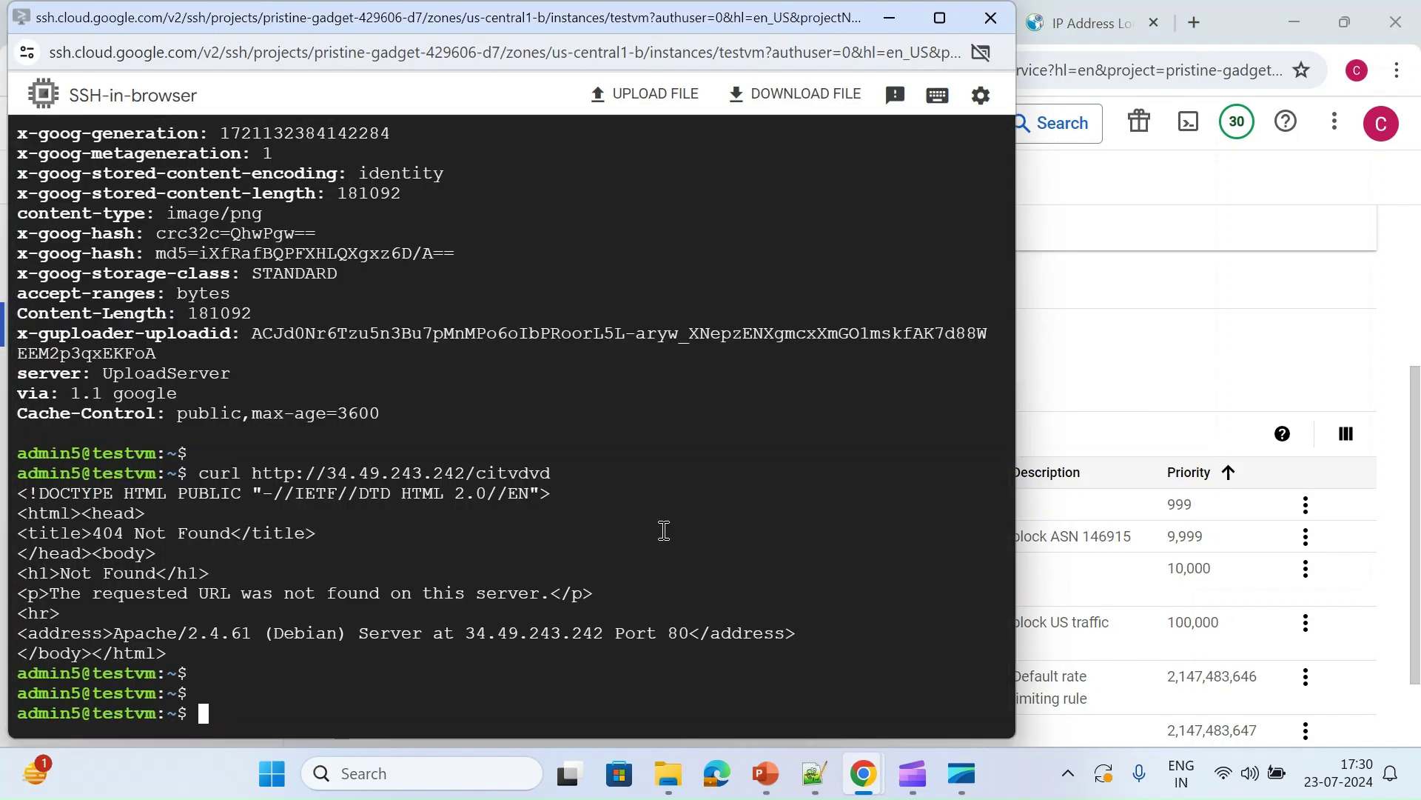
key(Up)
key(BackSpace)
key(BackSpace)
key(BackSpace)
key(BackSpace)
key(BackSpace)
key(BackSpace)
key(BackSpace)
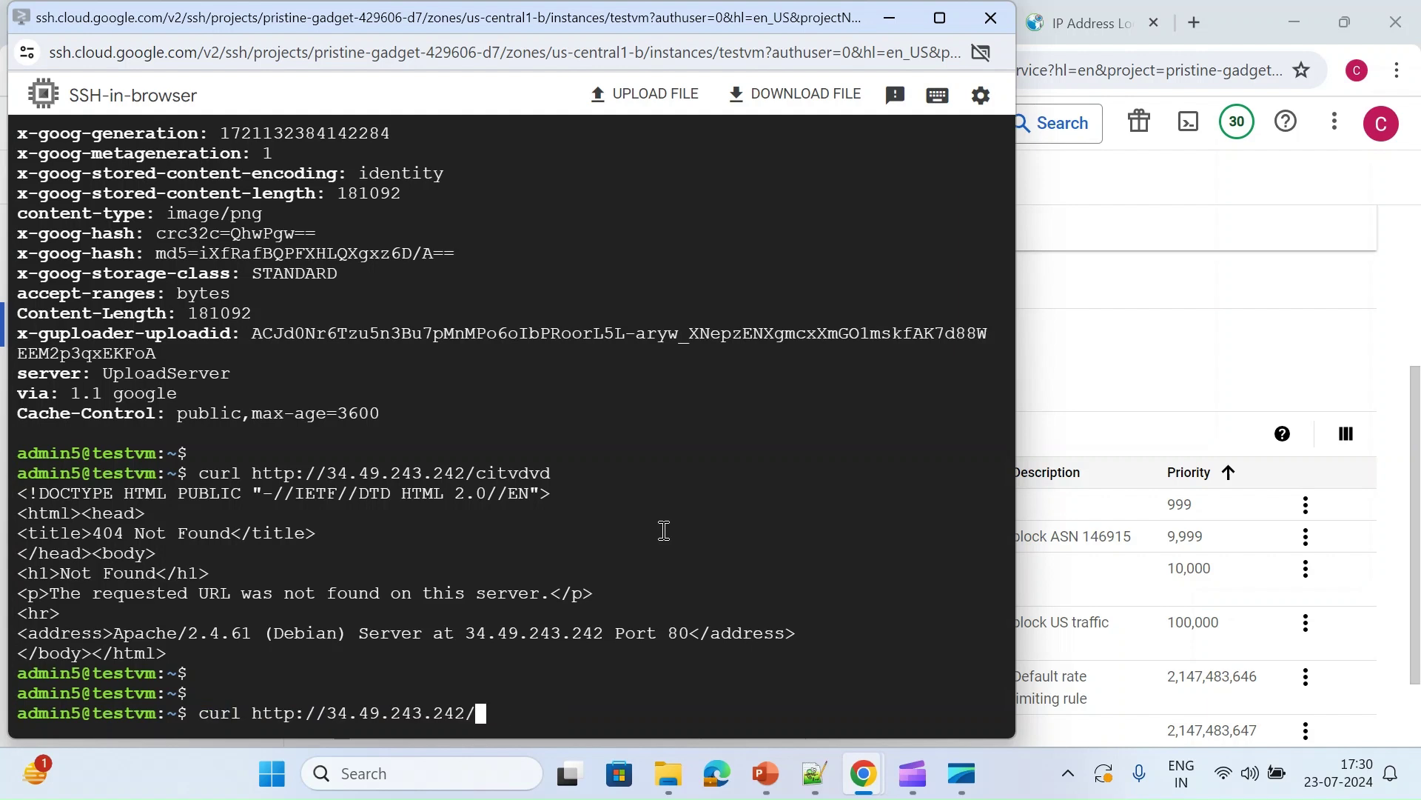
key(ctrl+v)
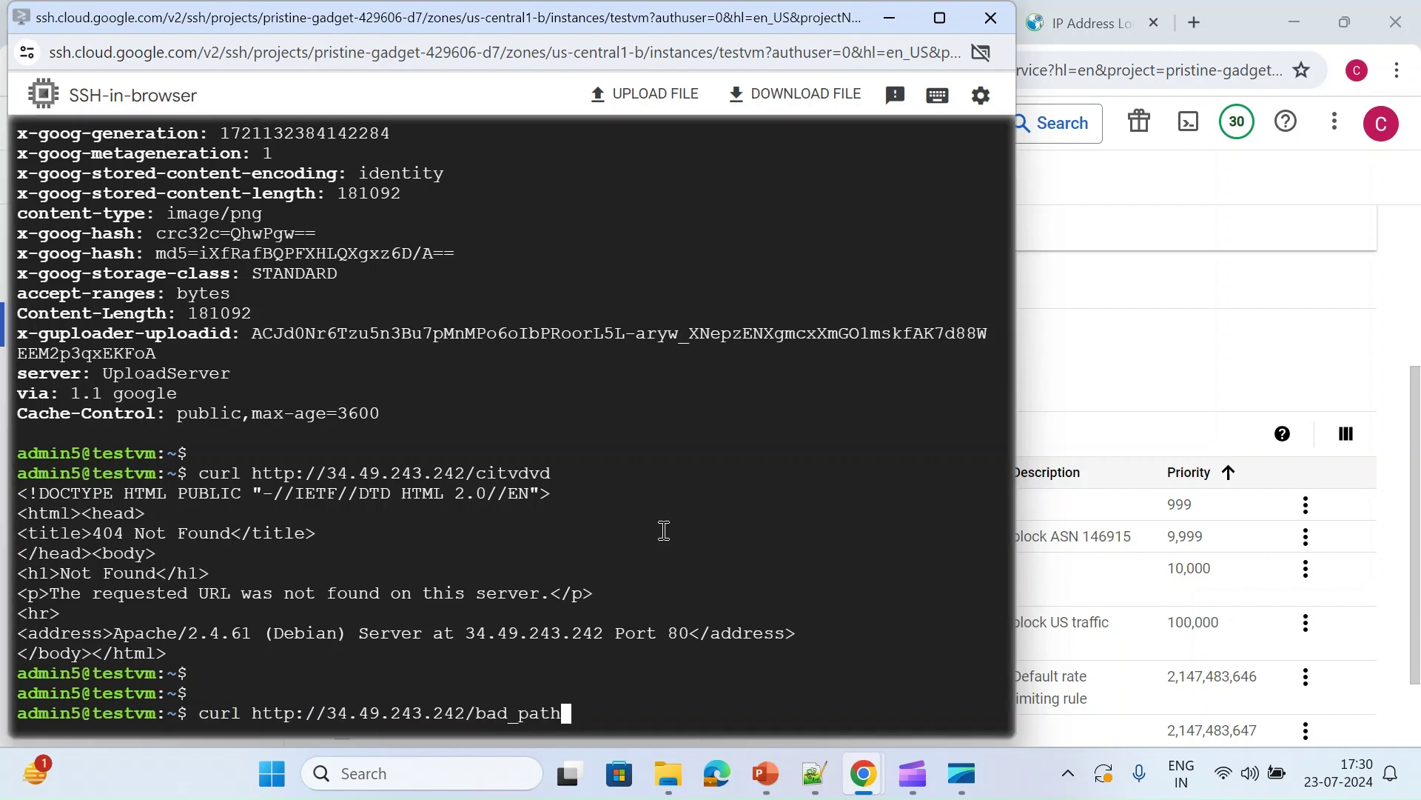
key(Return)
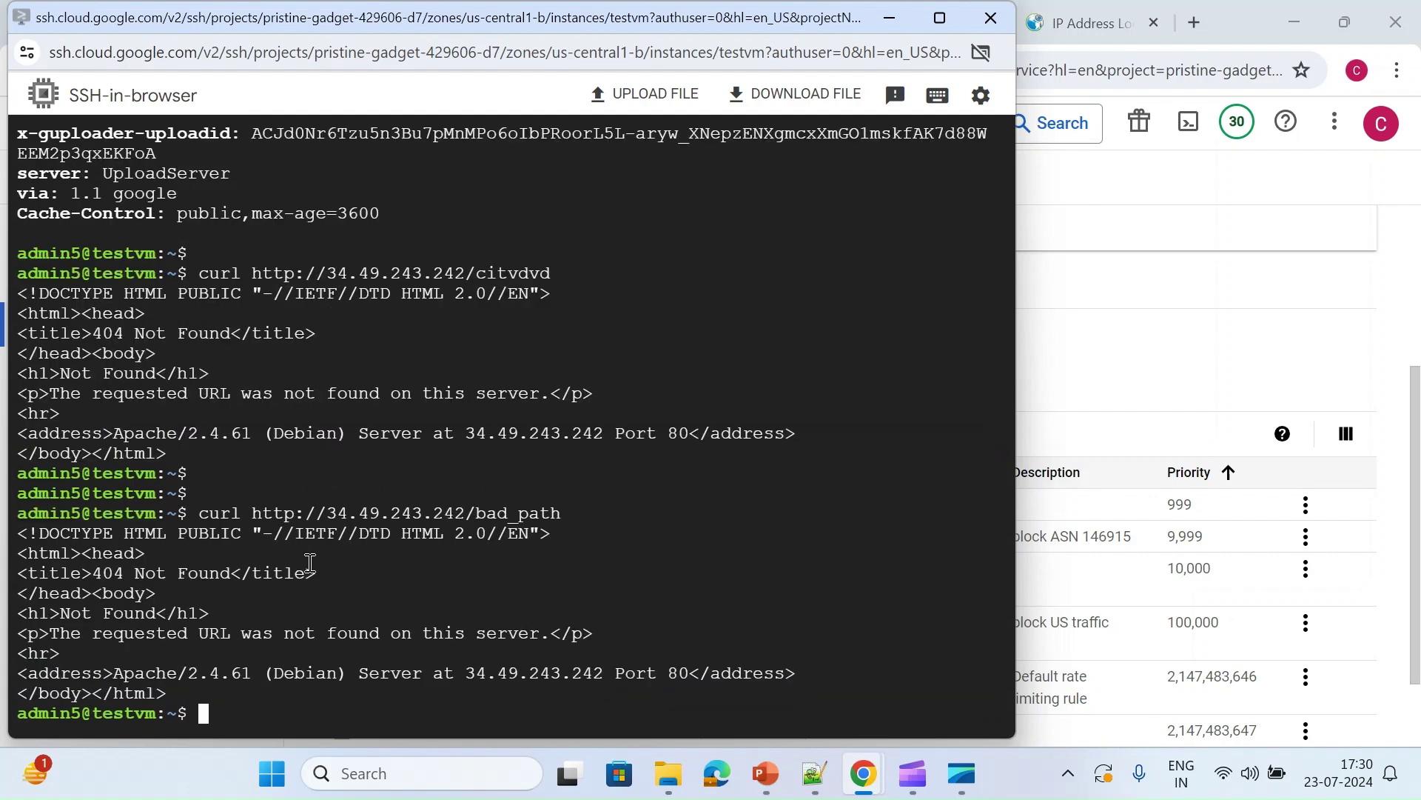
key(Up)
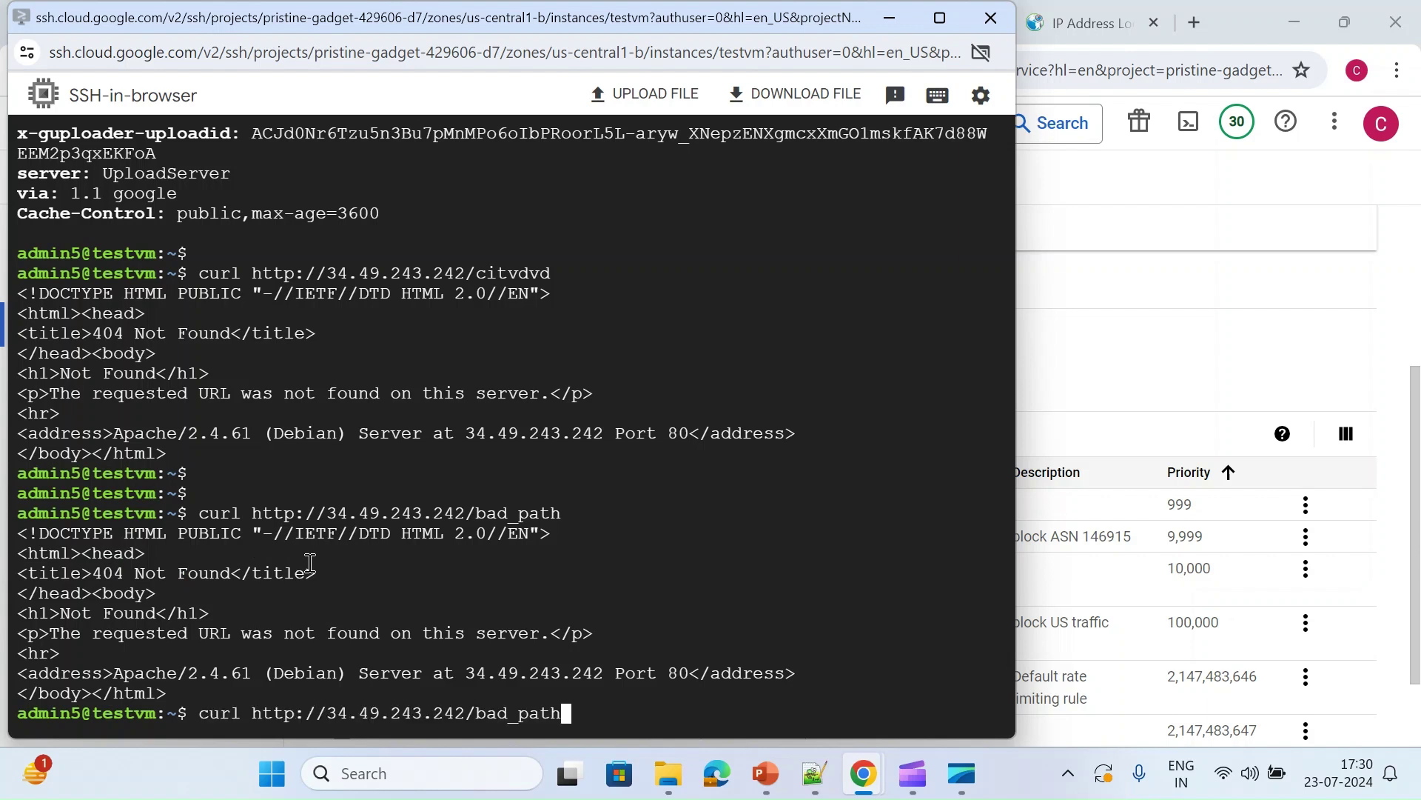
text(/)
key(Return)
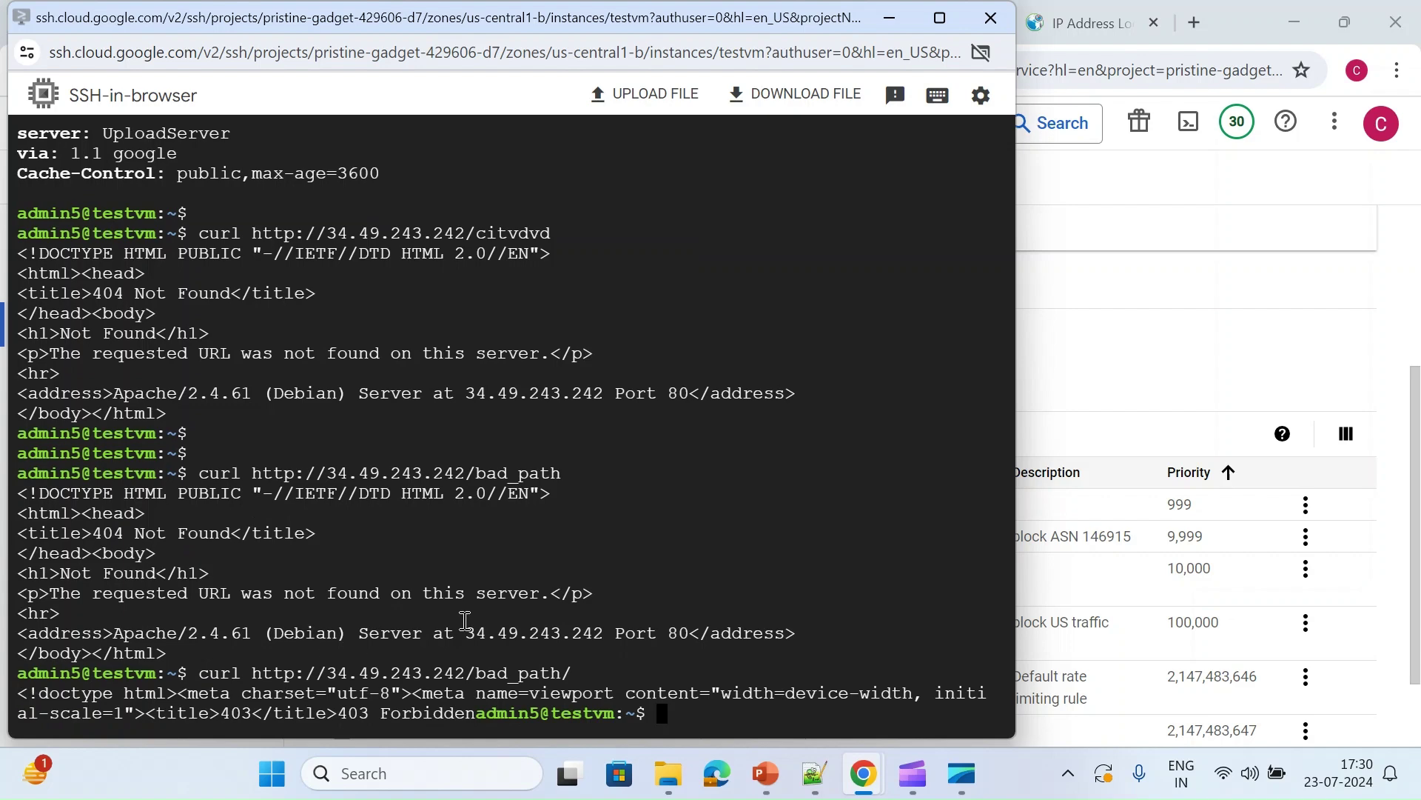
key(Return)
key(Return)
key(Return)
key(Return)
key(Return)
key(Return)
key(Return)
key(Return)
key(Up)
key(Return)
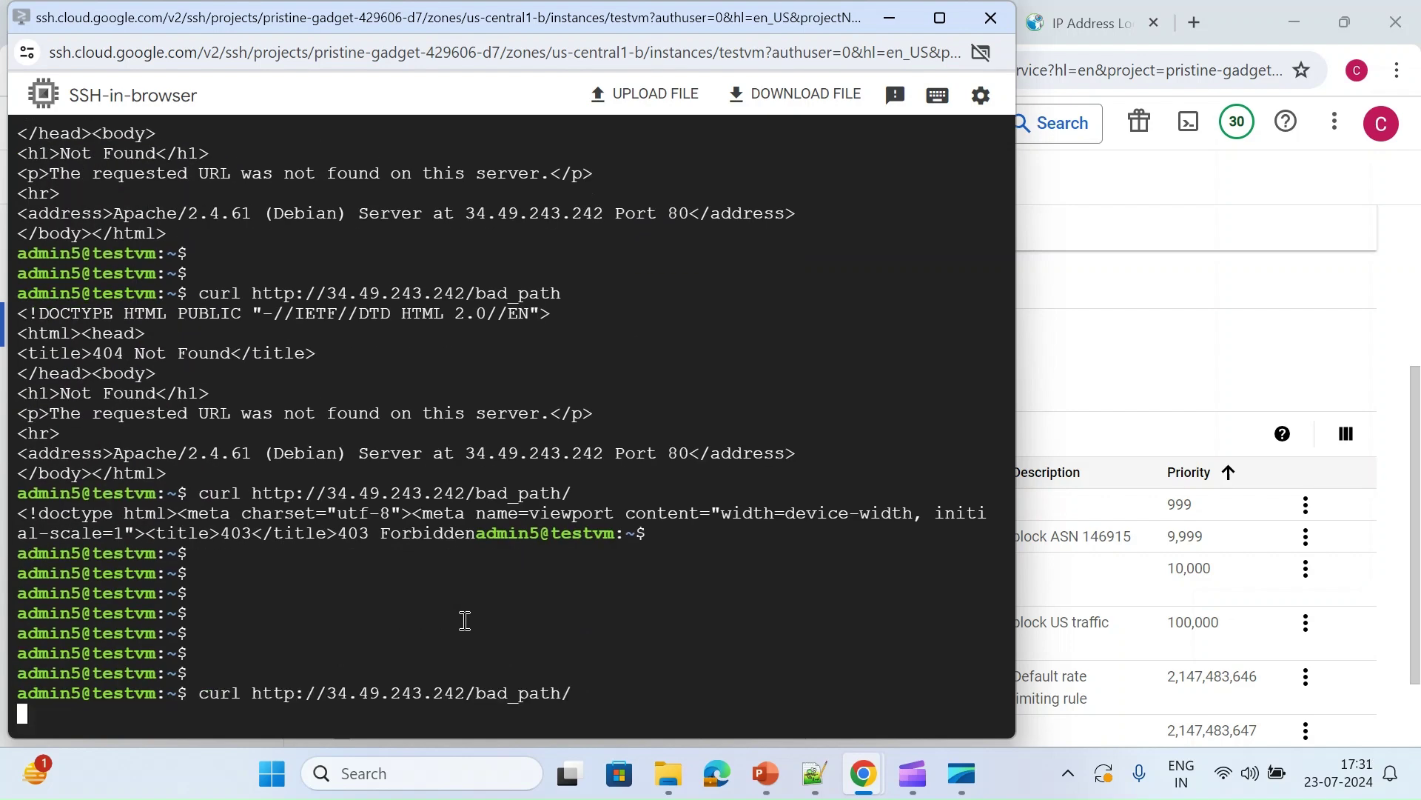
Check the bad_path rule in the Cloud Armor policy's rule list and return to the testvm SSH session
click(1088, 433)
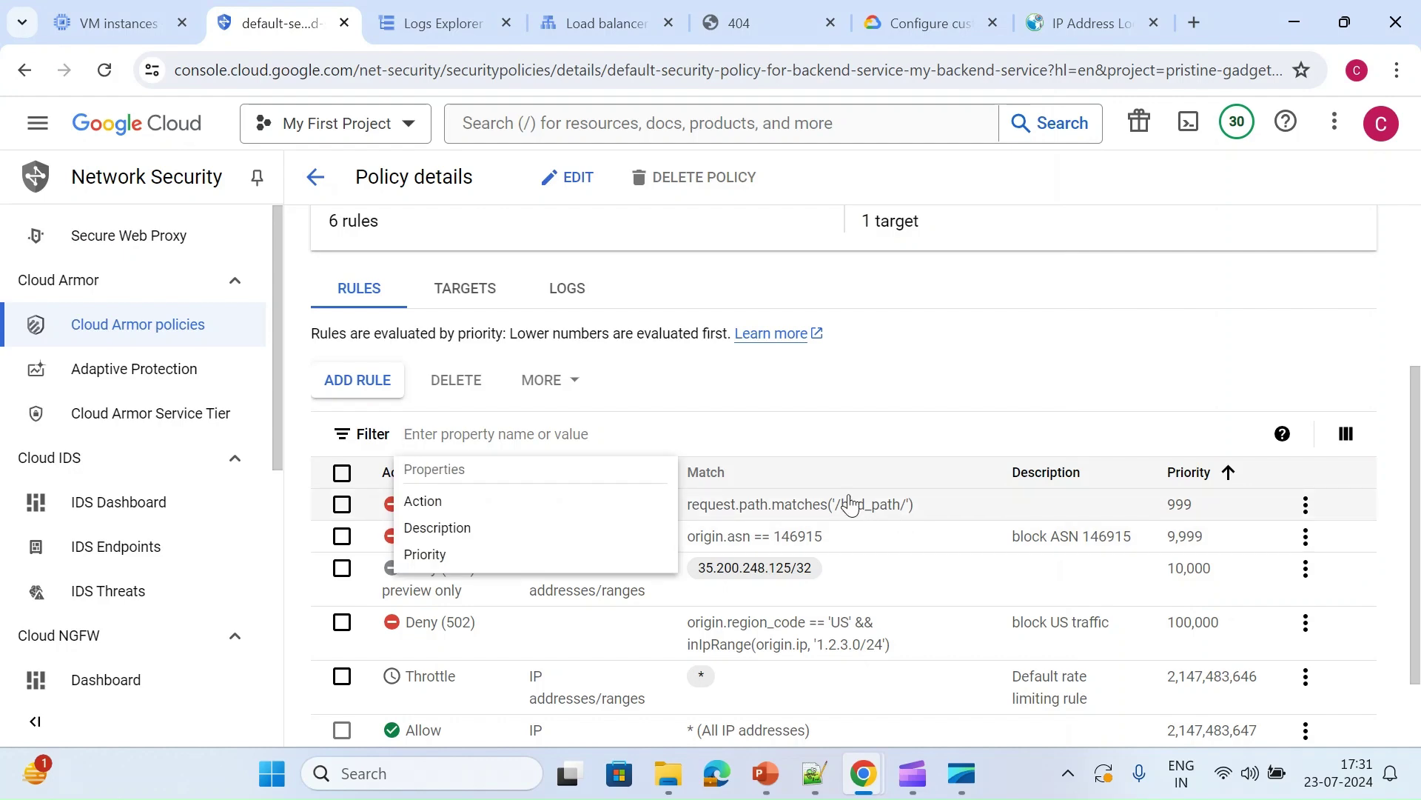
click(943, 373)
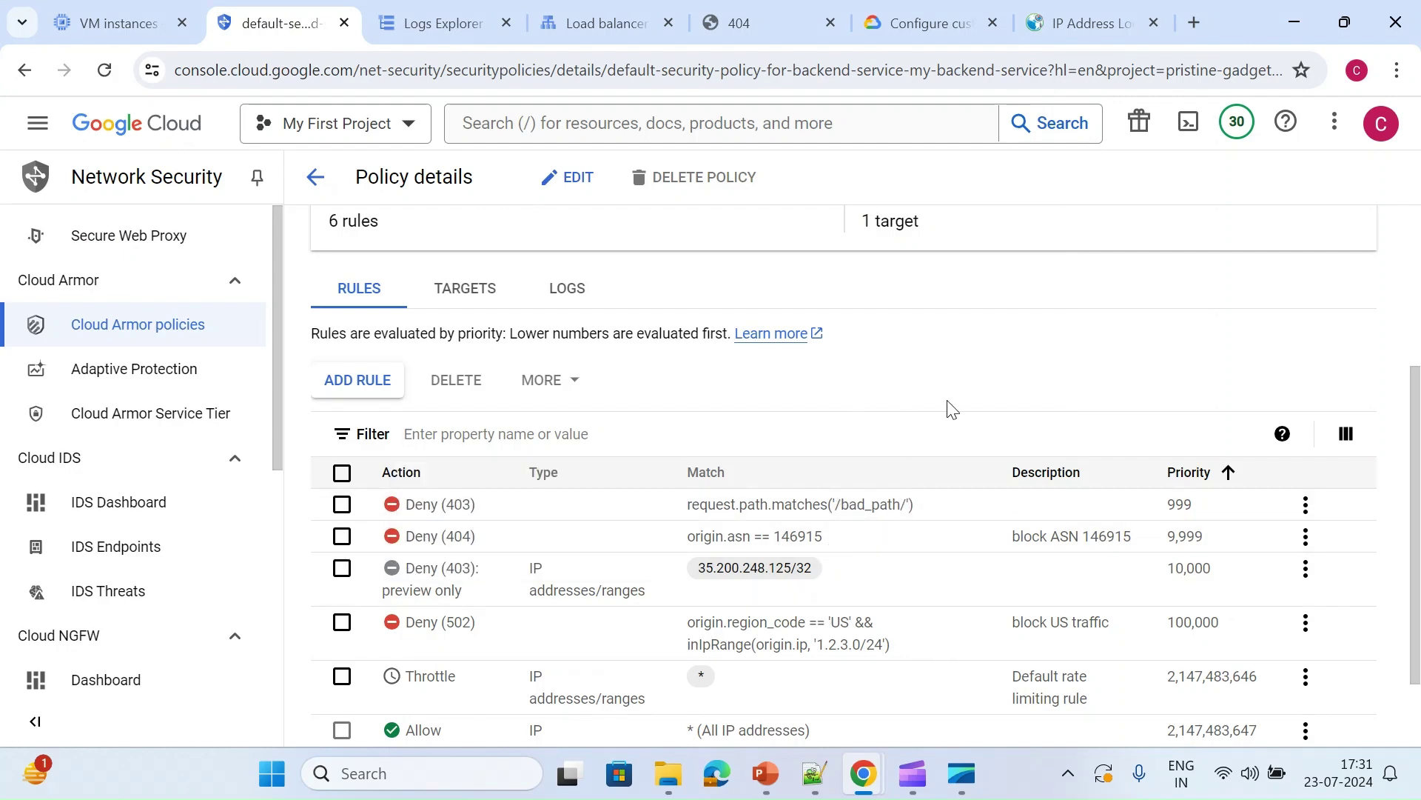
key(alt+Tab)
key(Return)
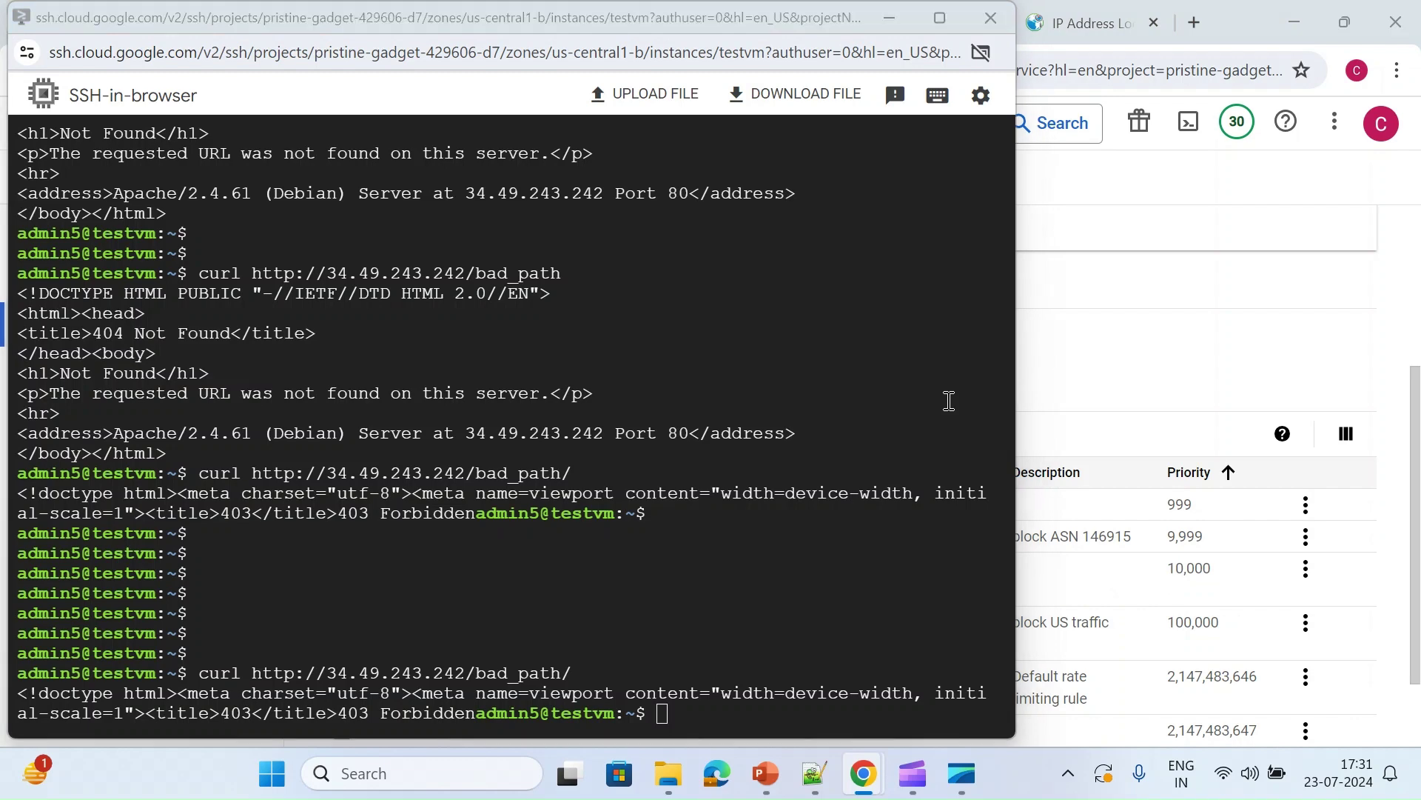
Check the sample match expressions in Notepad++ and find the example expressions in Chrome's open Cloud Armor rules language reference
key(alt+Tab)
click(815, 773)
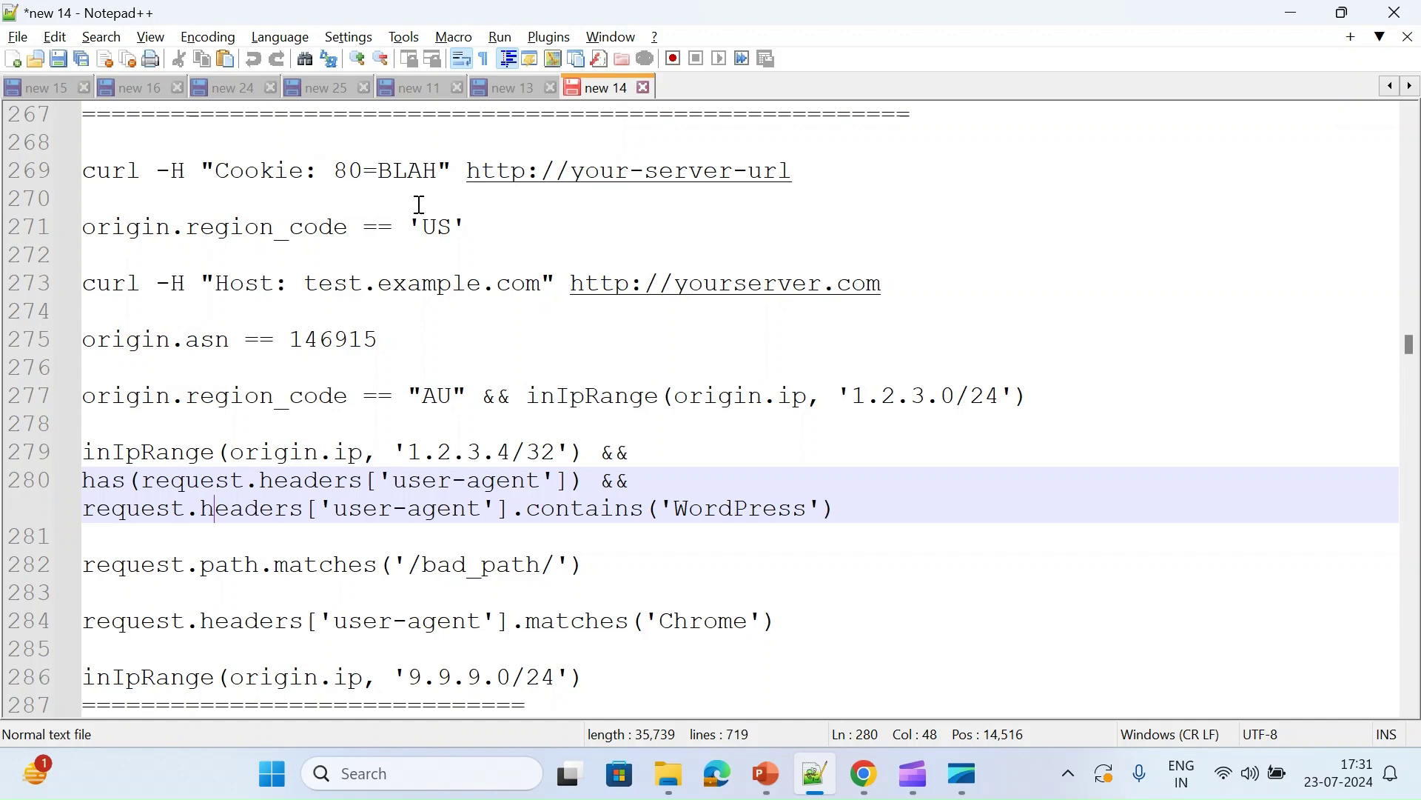
mouse_move(863, 773)
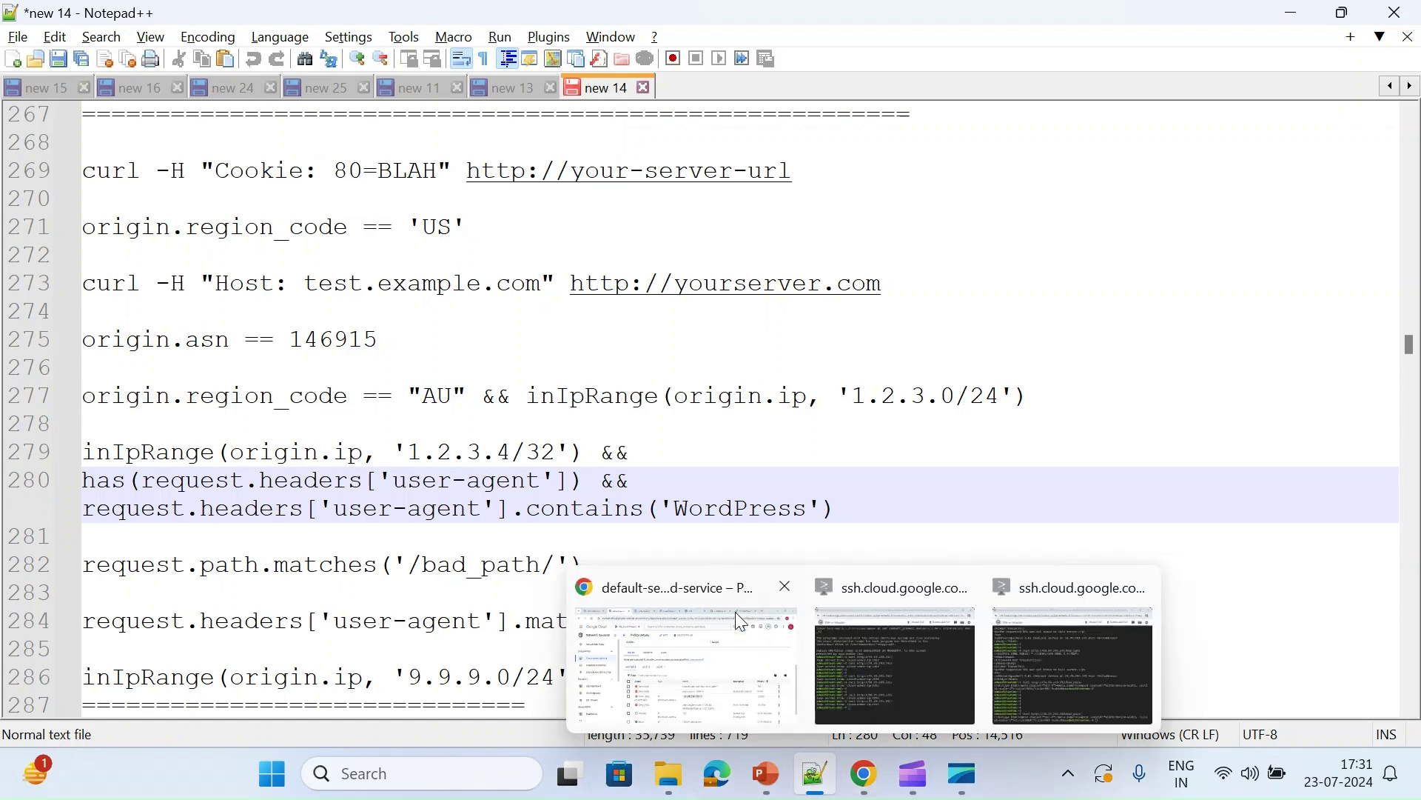
click(731, 617)
click(948, 3)
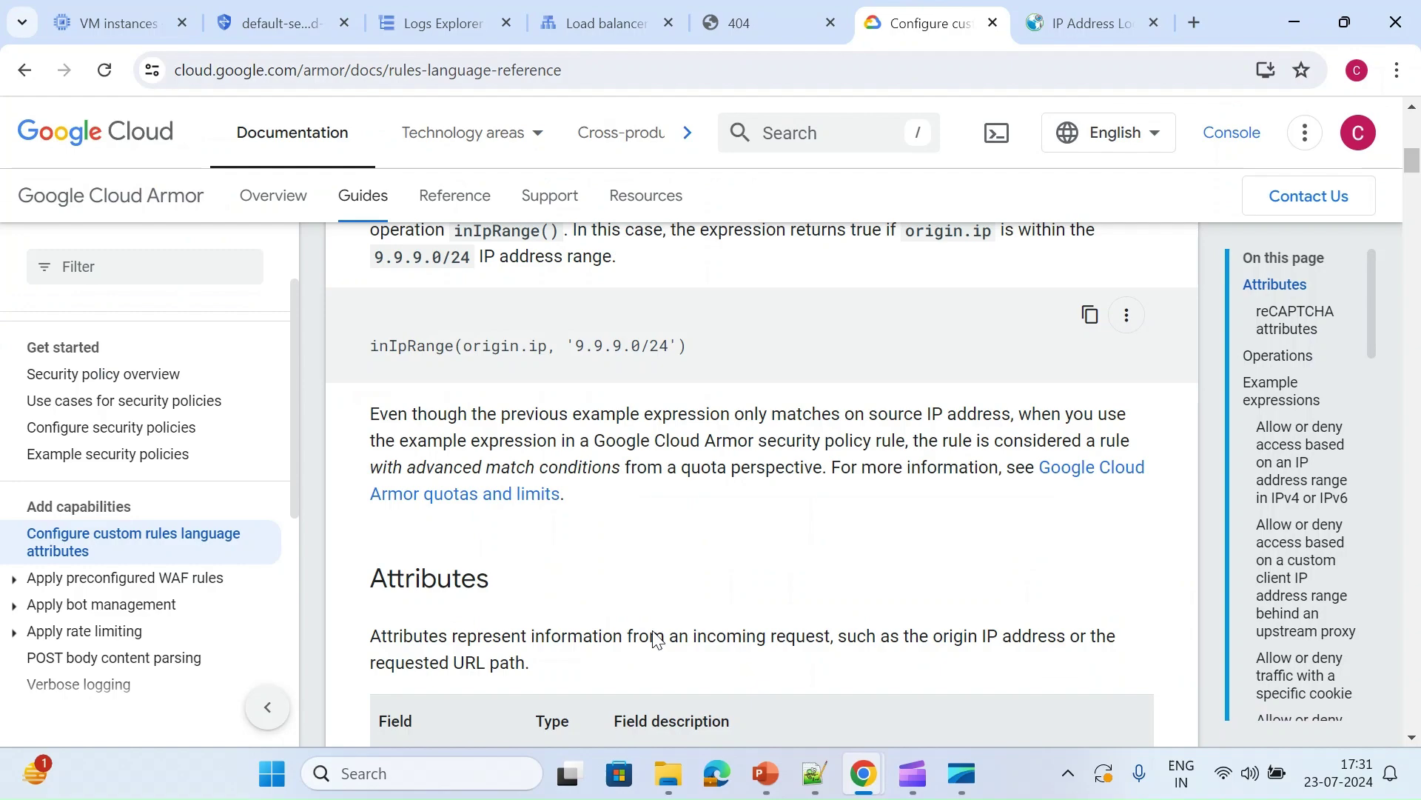
scroll(654, 631, down, 3)
scroll(654, 631, down, 20)
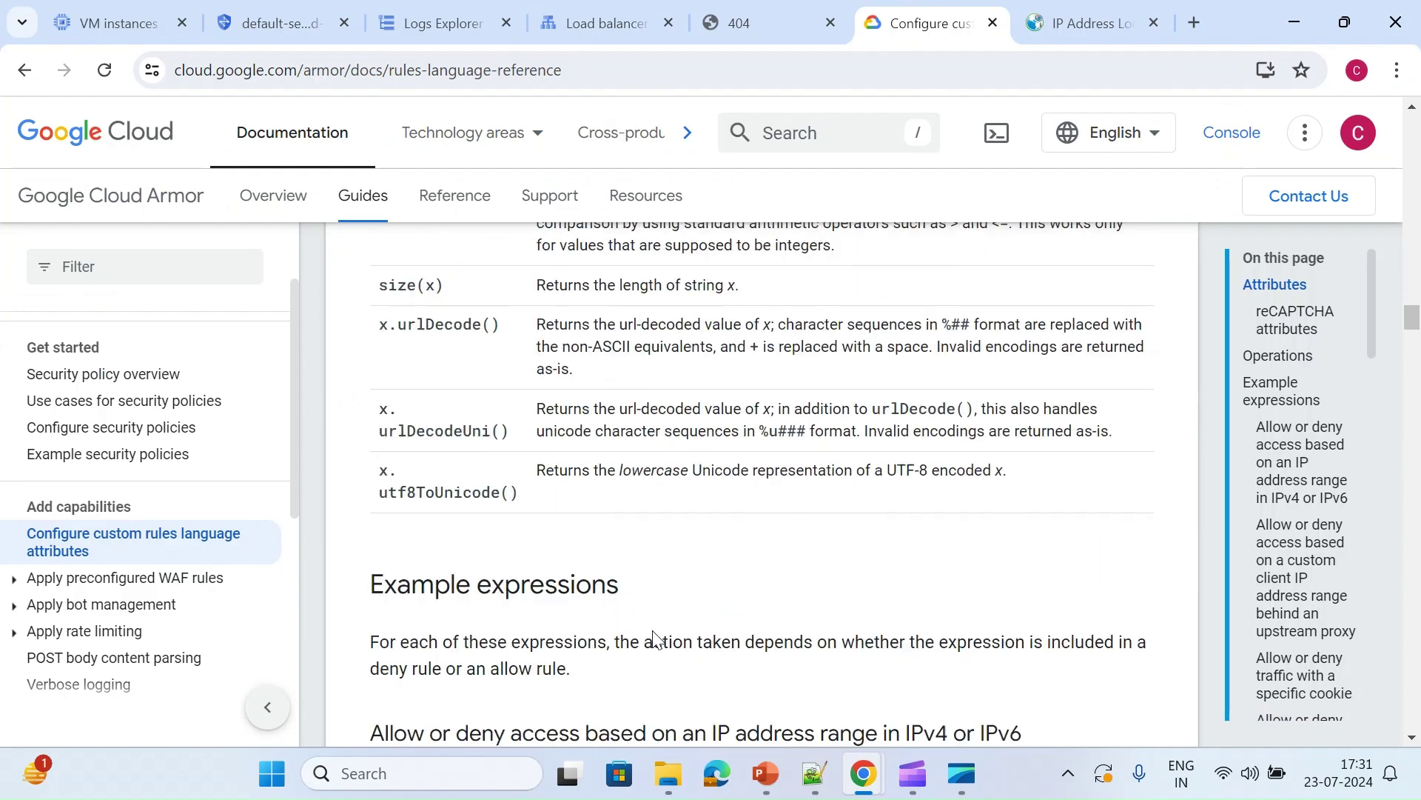
scroll(653, 636, down, 4)
scroll(653, 637, up, 15)
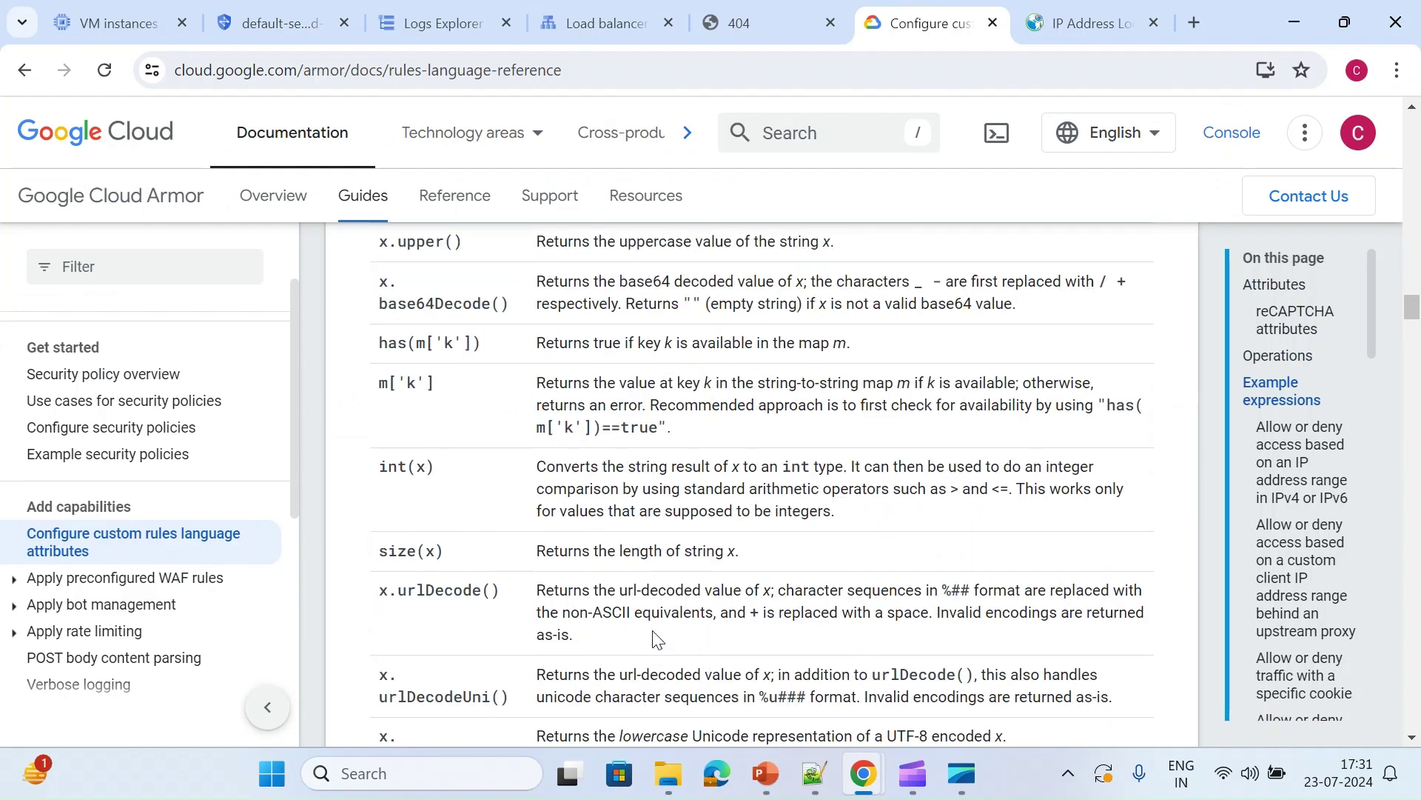
scroll(653, 636, down, 4)
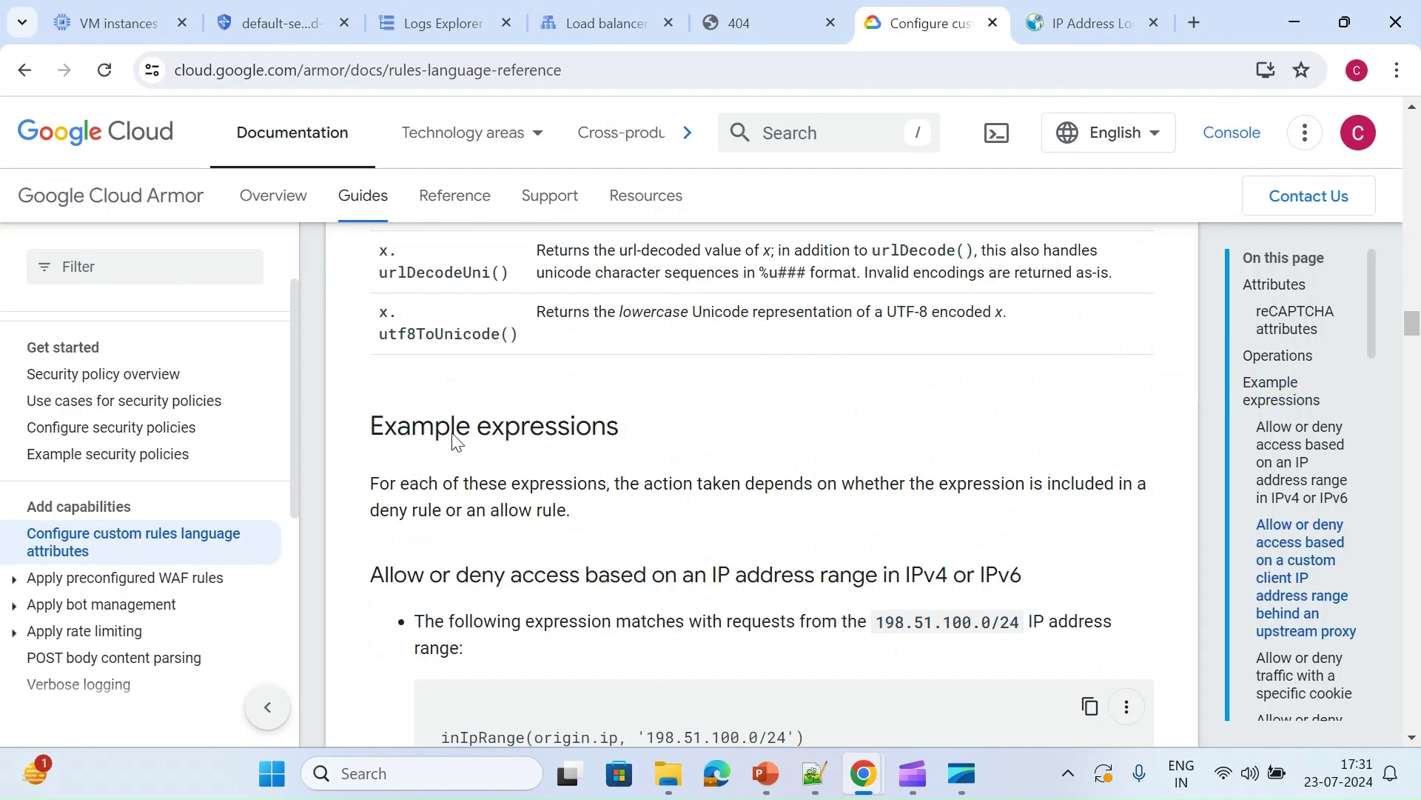
Examine the documentation's example expressions for IP address ranges, client IPs behind an upstream proxy, a specific cookie and a non-empty referer header
scroll(670, 561, down, 6)
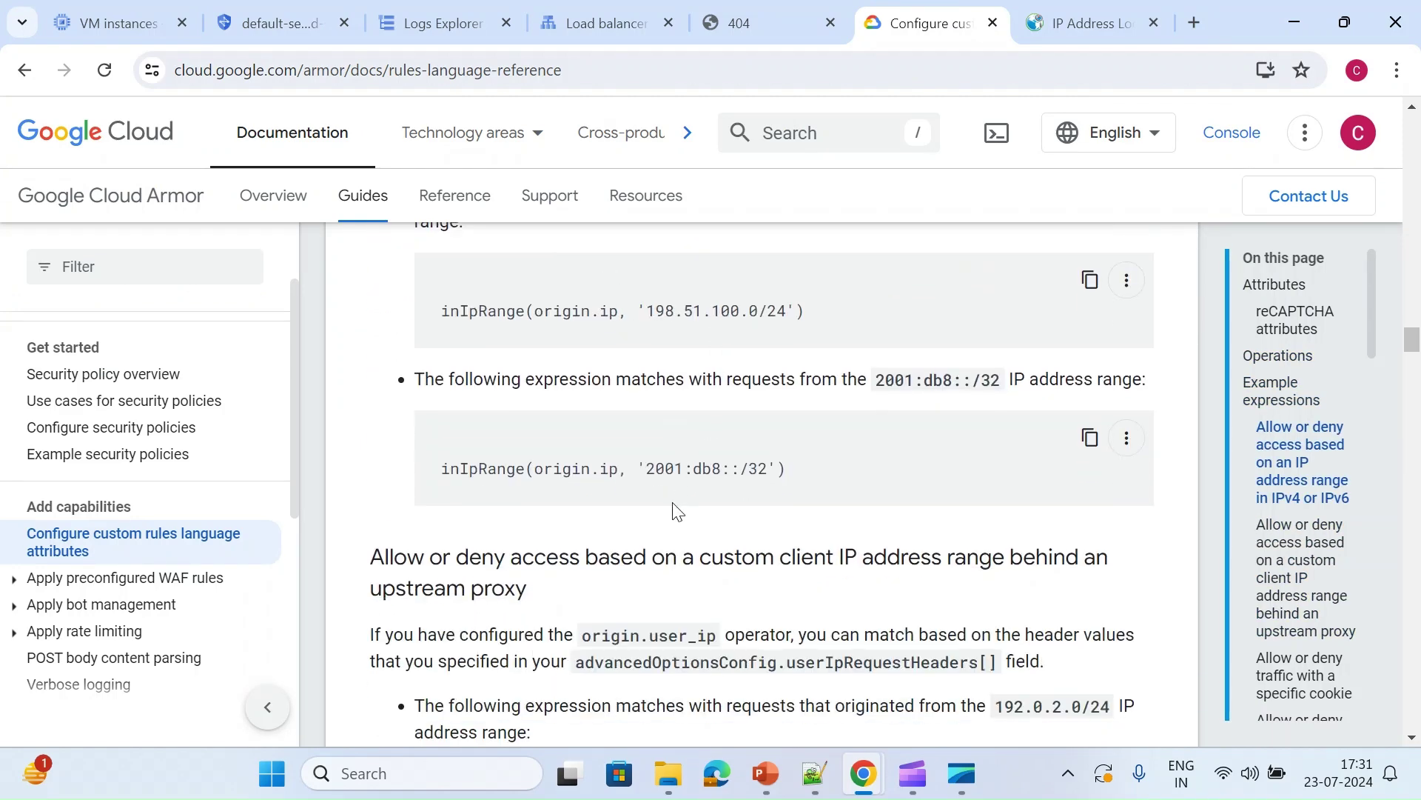
scroll(673, 508, down, 3)
scroll(670, 503, up, 1)
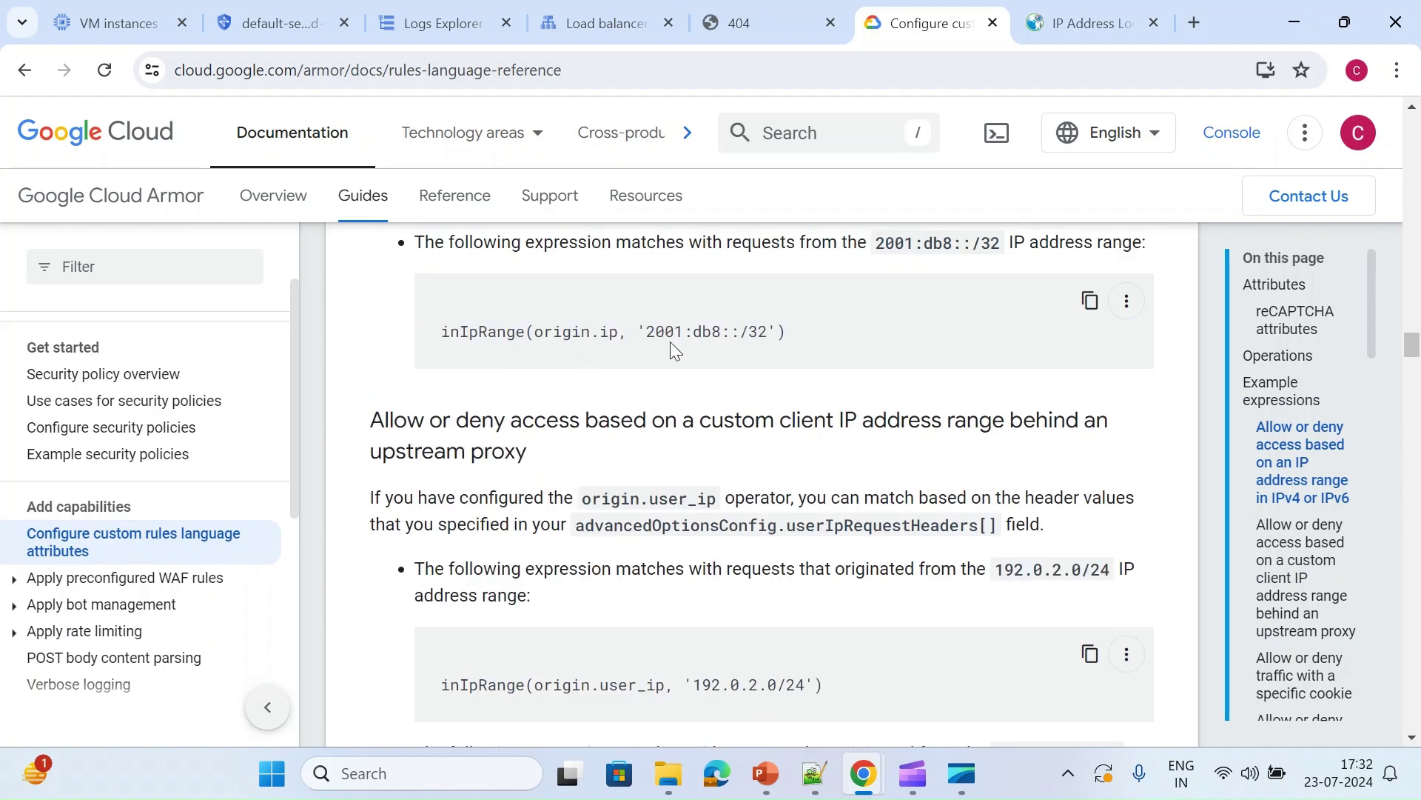
scroll(682, 327, up, 1)
scroll(683, 325, down, 3)
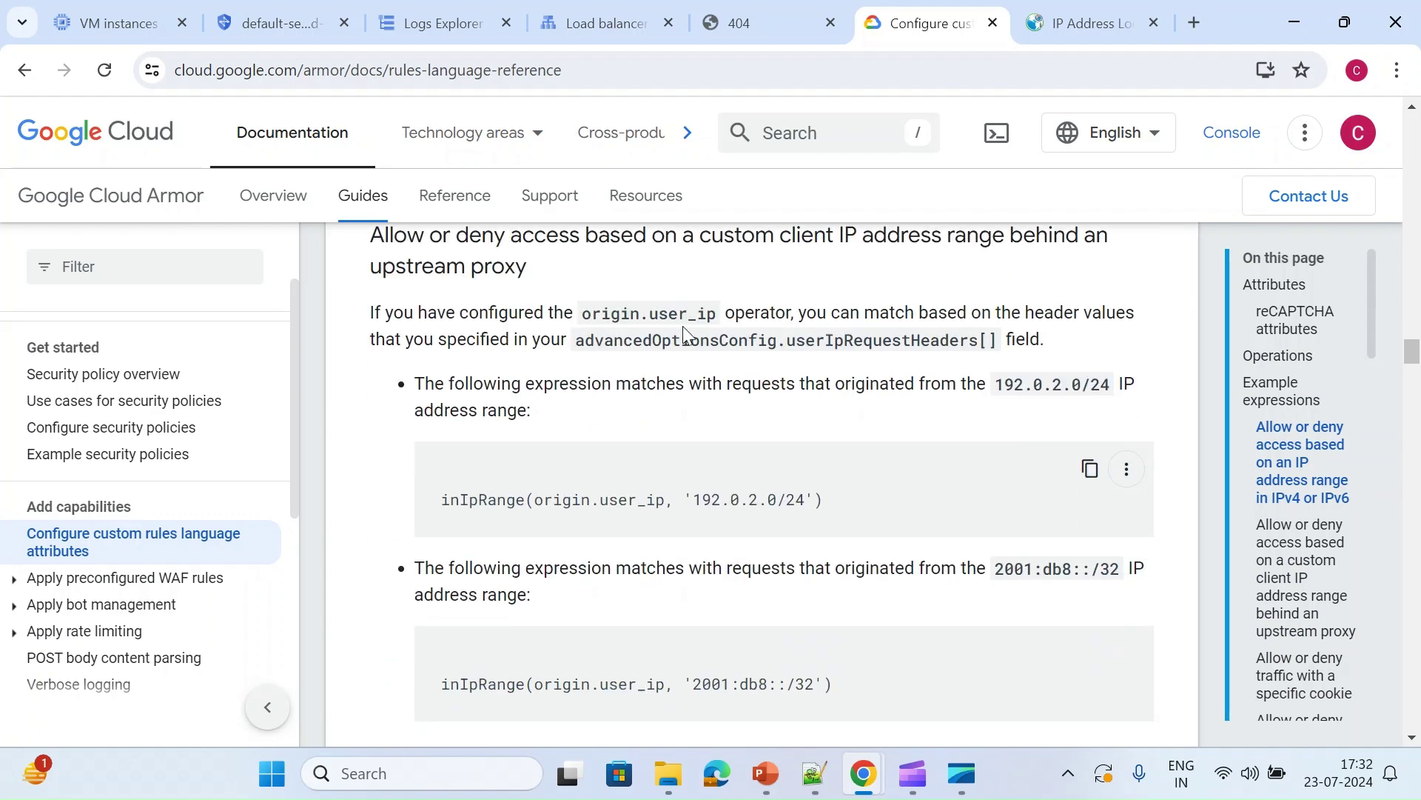
scroll(664, 444, down, 7)
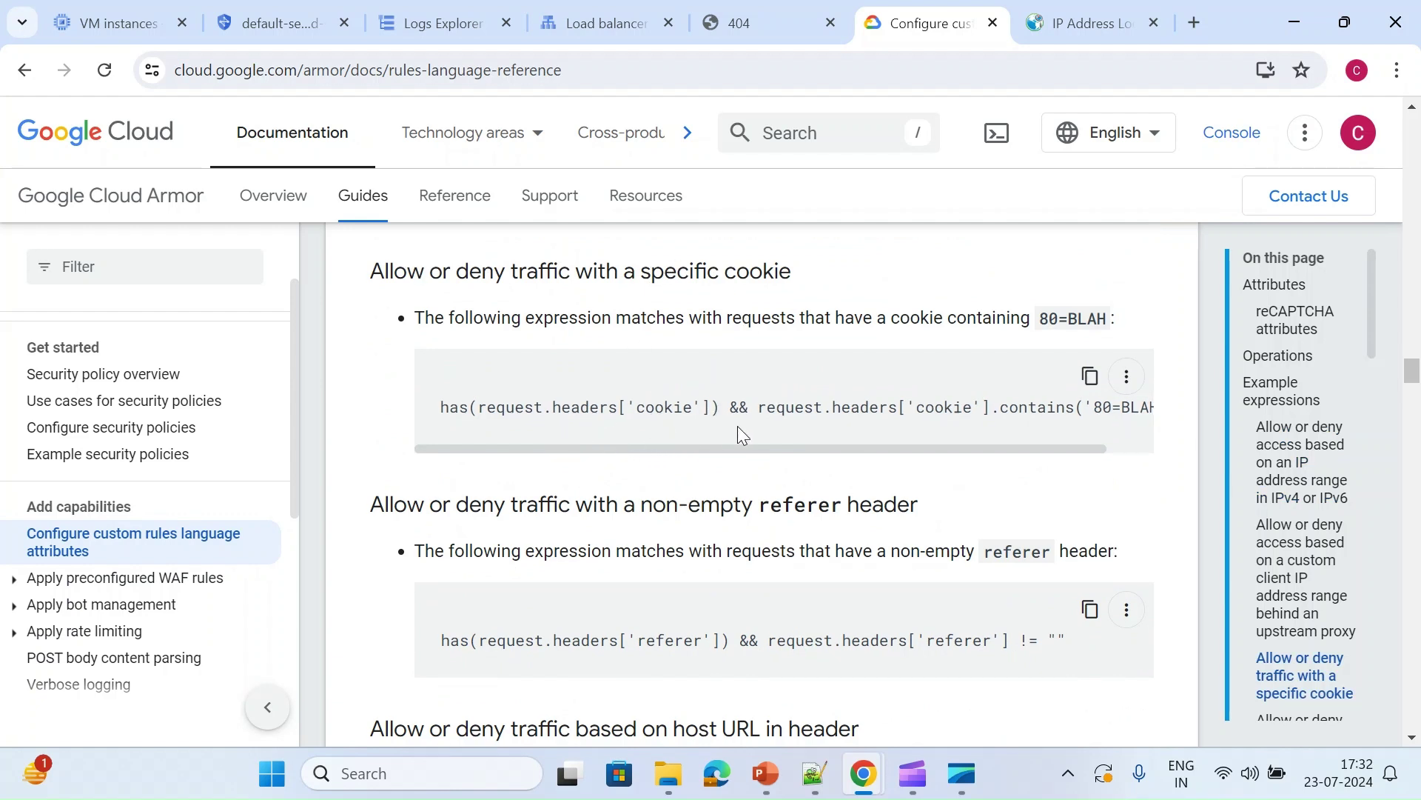
scroll(737, 425, right, 2)
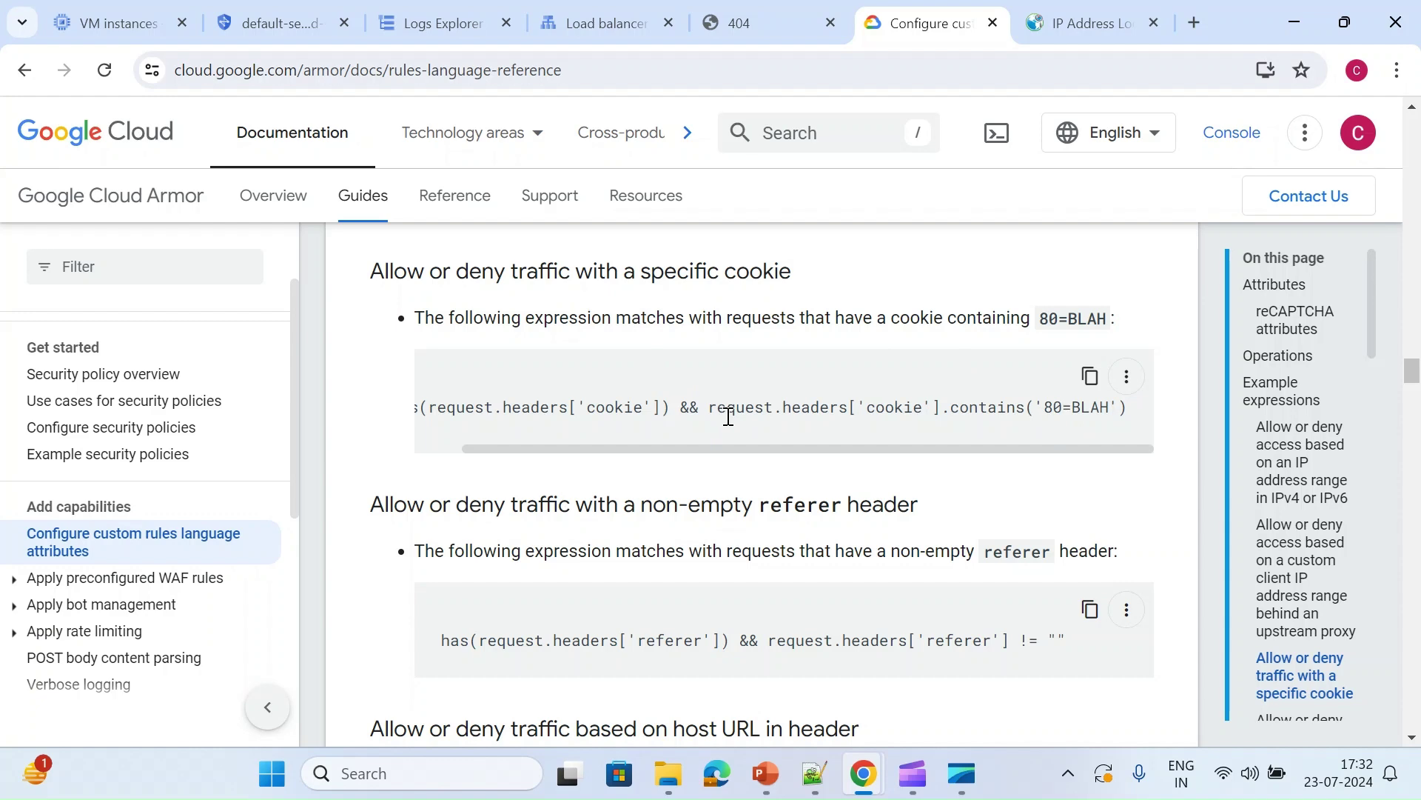
scroll(728, 416, down, 1)
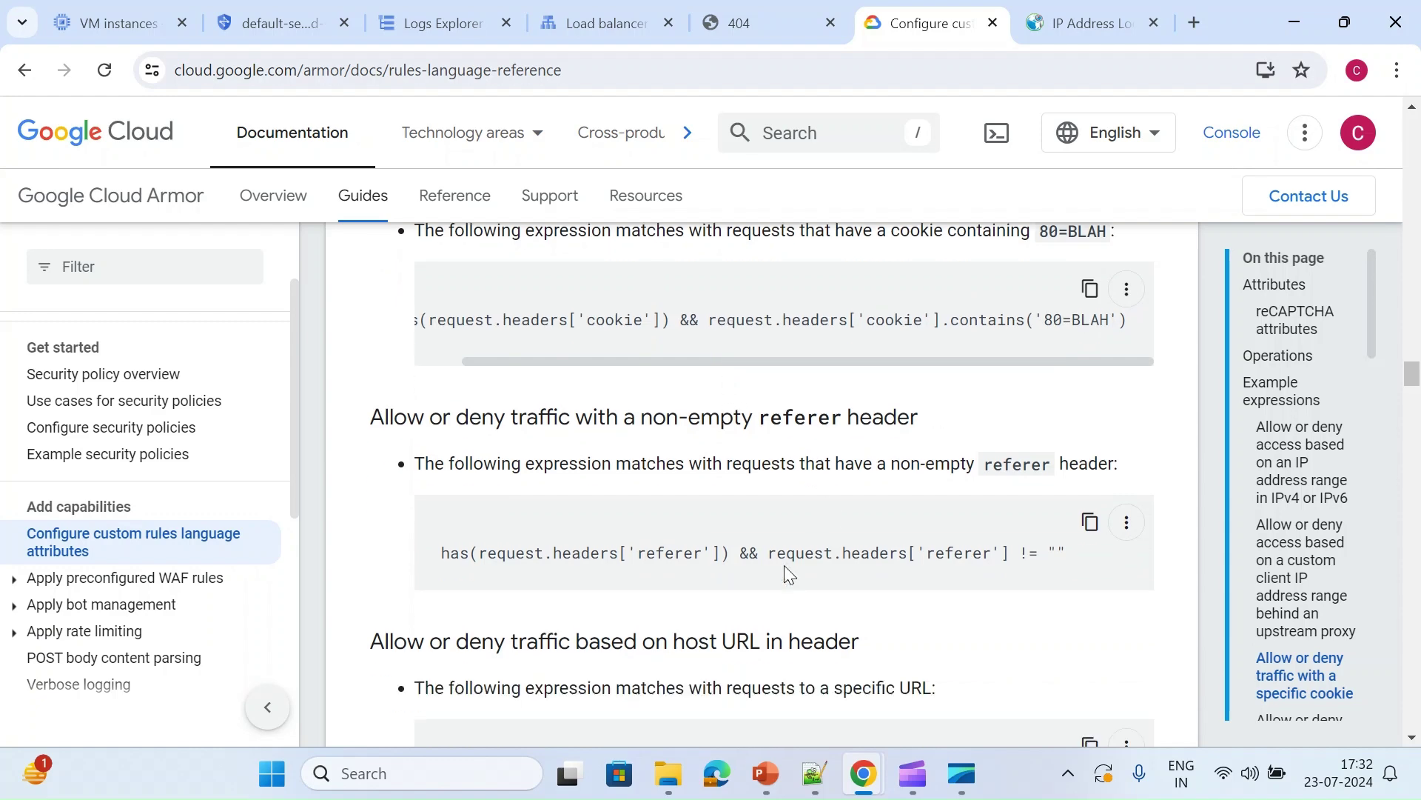
Examine the example expressions for regions, ASNs, multiple conditions, base64 decoded values, Unicode strings and JA3 fingerprints
scroll(784, 566, down, 7)
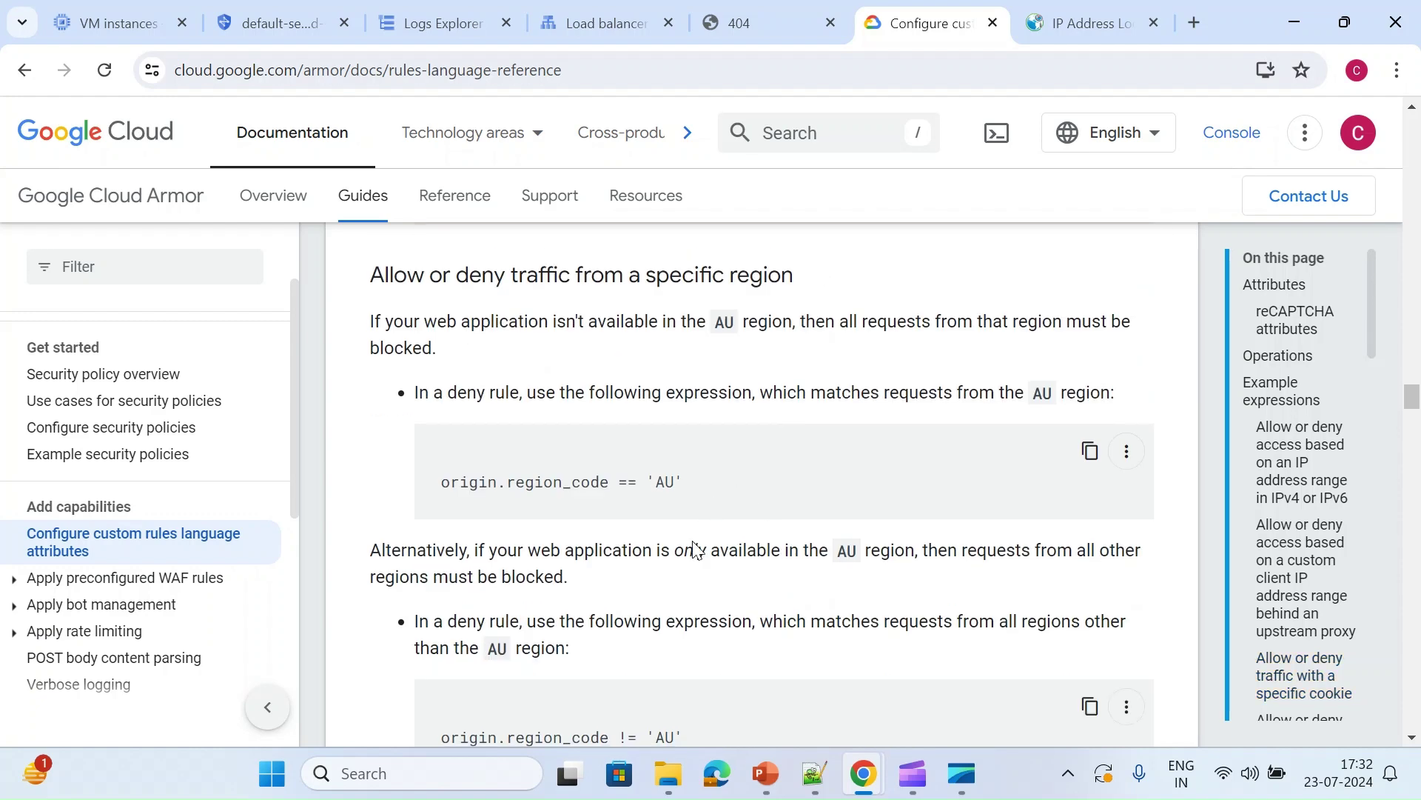
scroll(676, 486, down, 6)
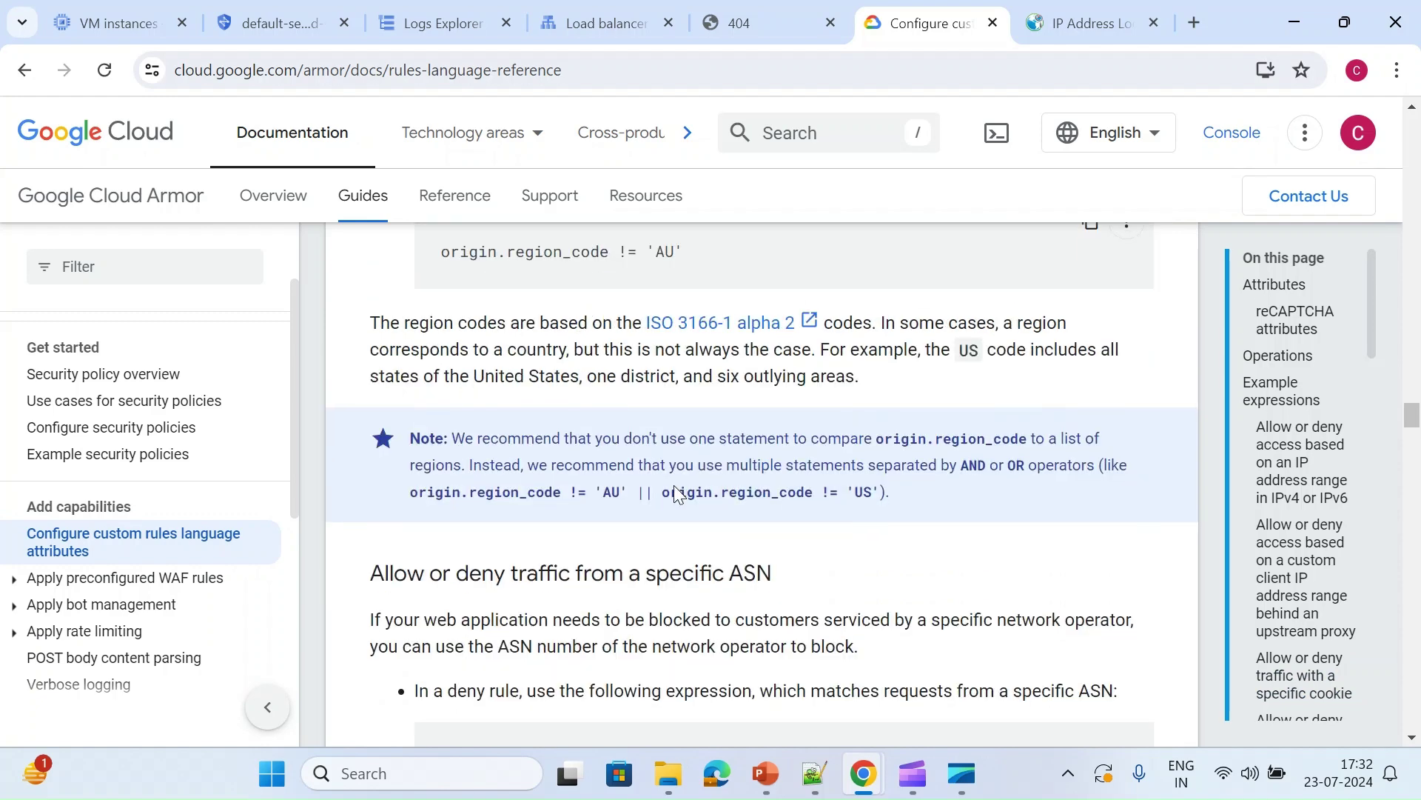
scroll(644, 459, up, 2)
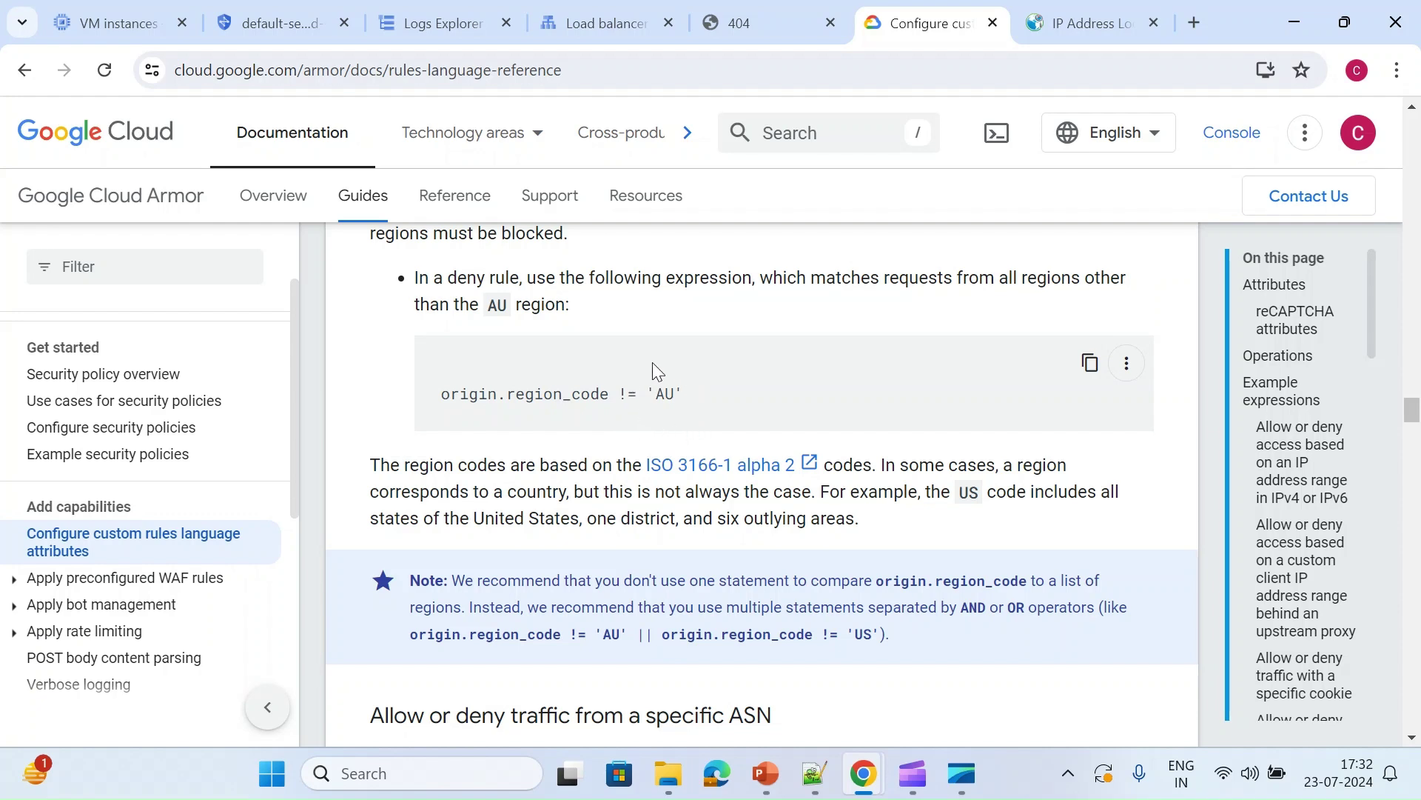
scroll(654, 363, down, 5)
scroll(667, 348, down, 3)
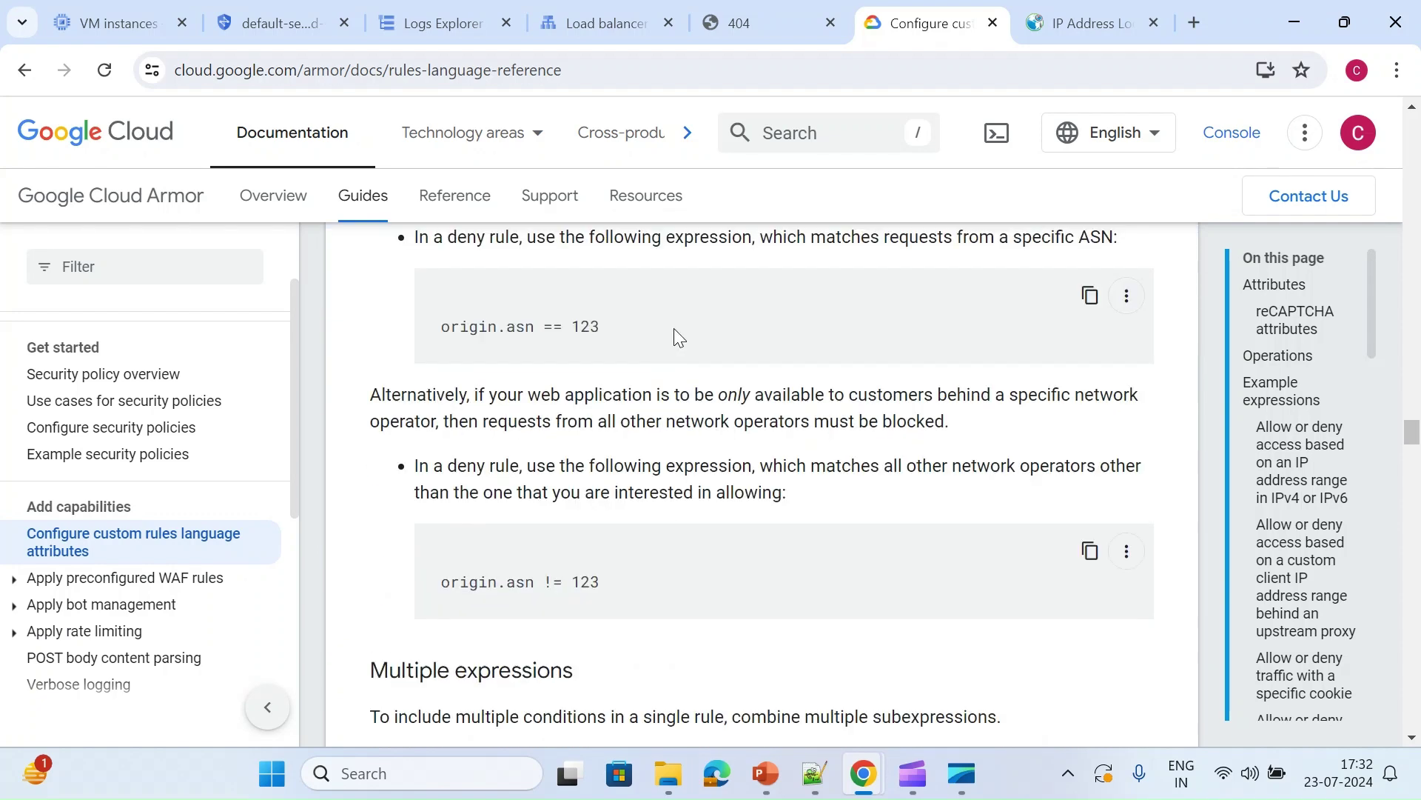
scroll(674, 327, up, 3)
scroll(677, 482, down, 8)
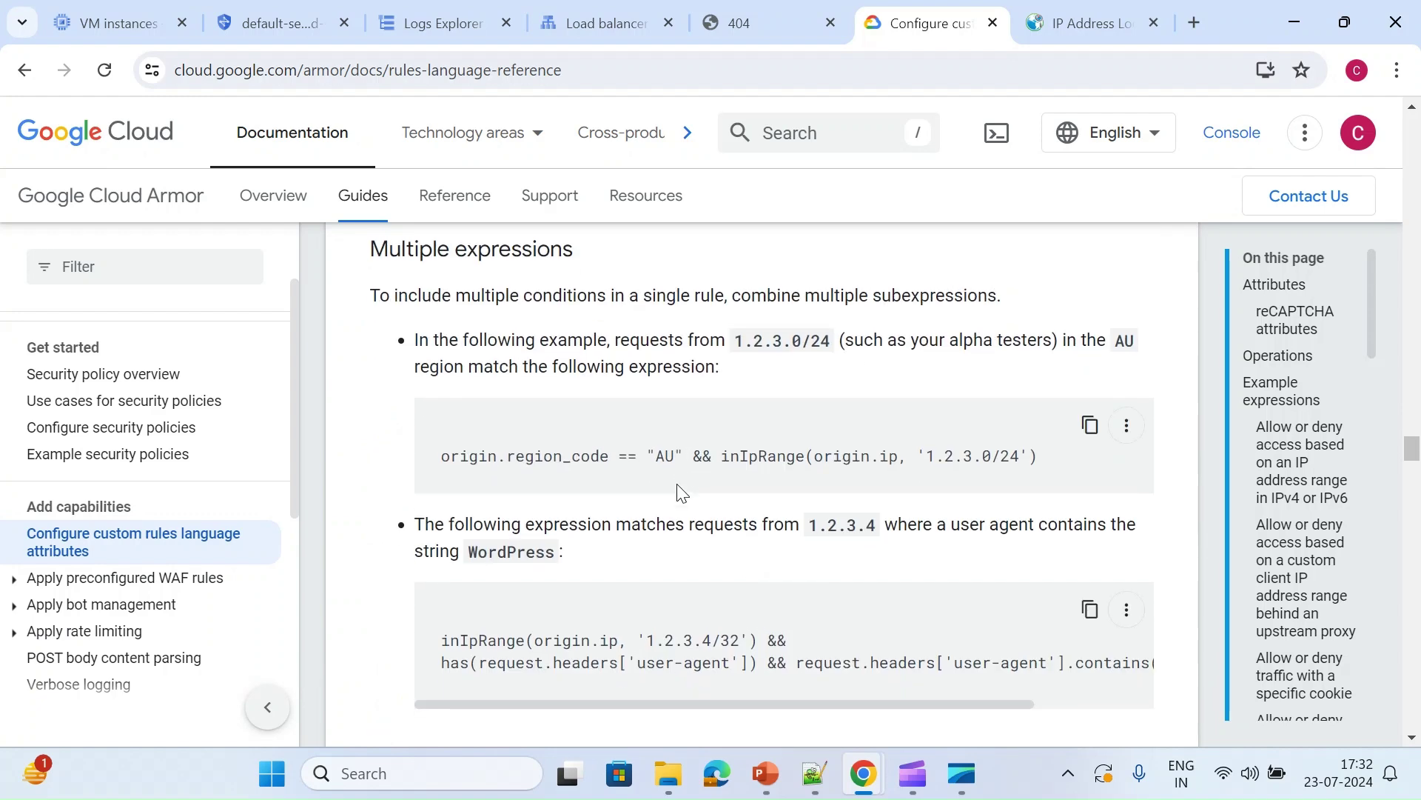
scroll(674, 673, down, 15)
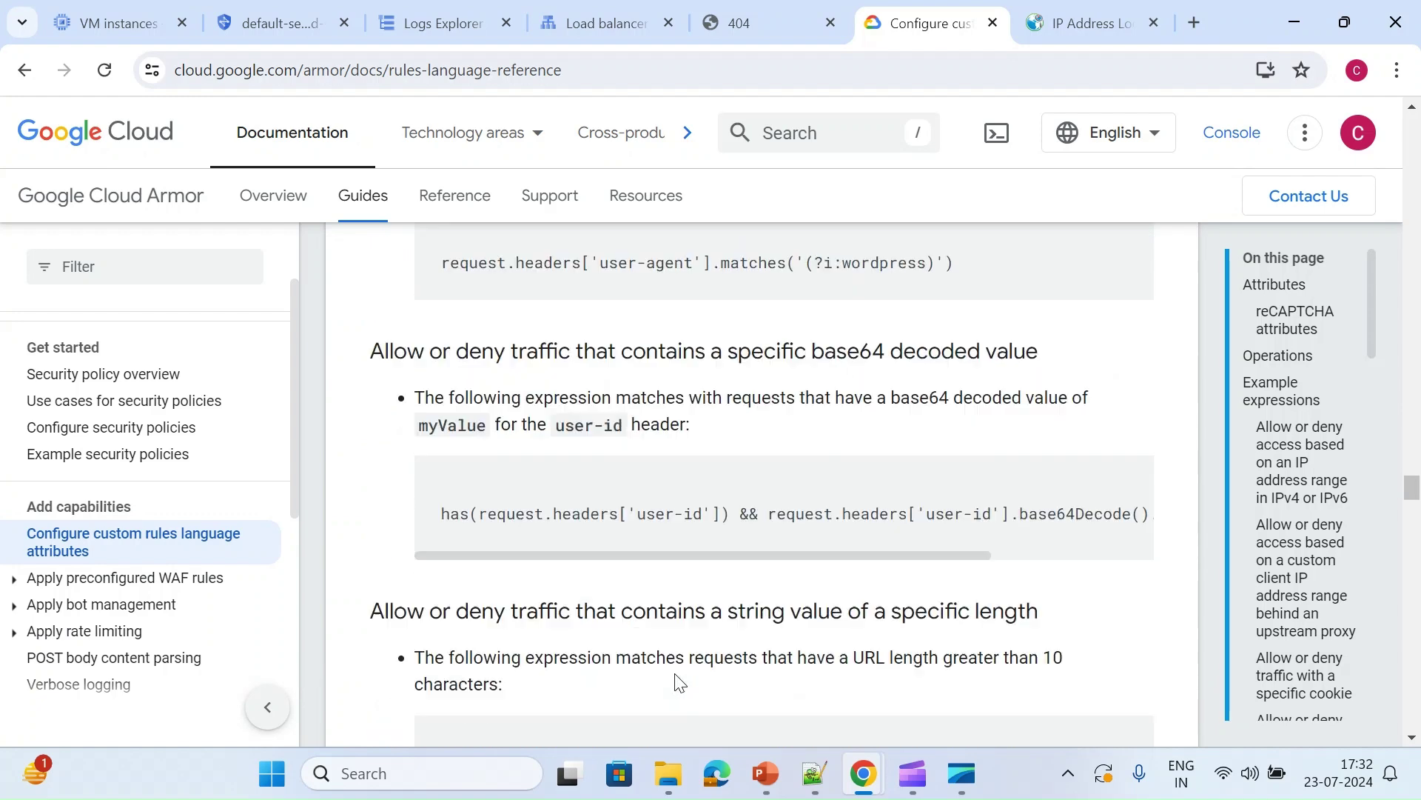
scroll(679, 681, down, 1)
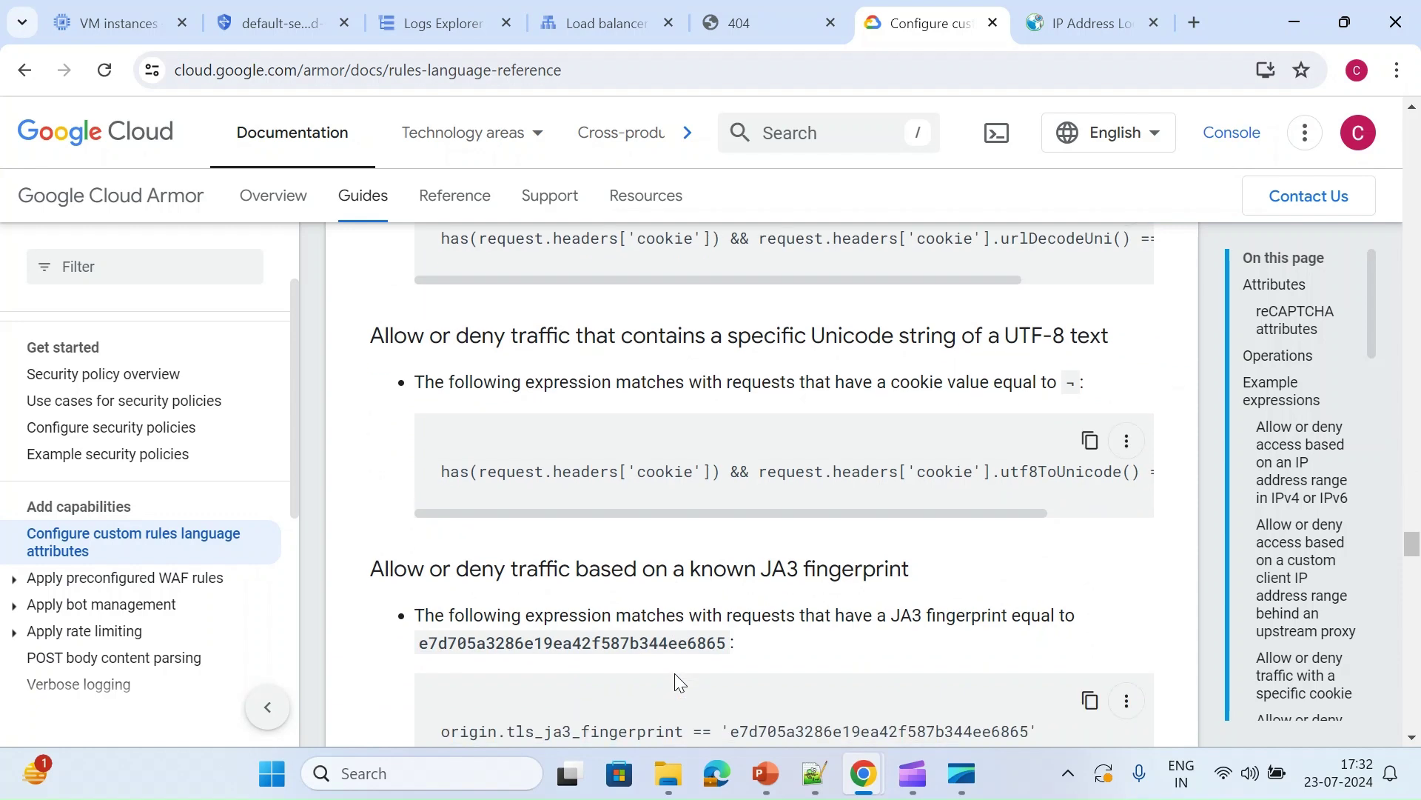
Review the load balancer's frontend and routing rules and return to the rule list of the backend service's Cloud Armor policy
click(545, 10)
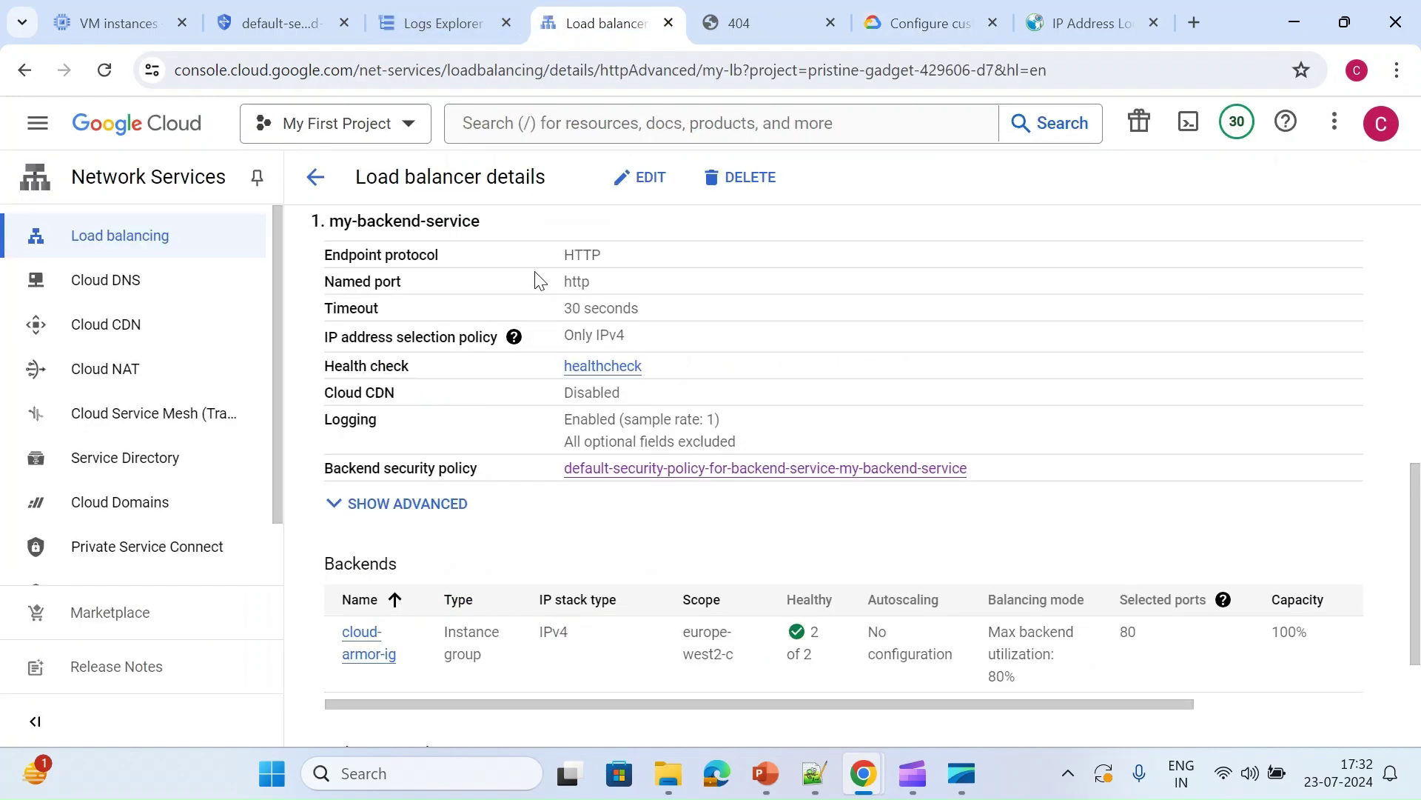
scroll(478, 510, up, 6)
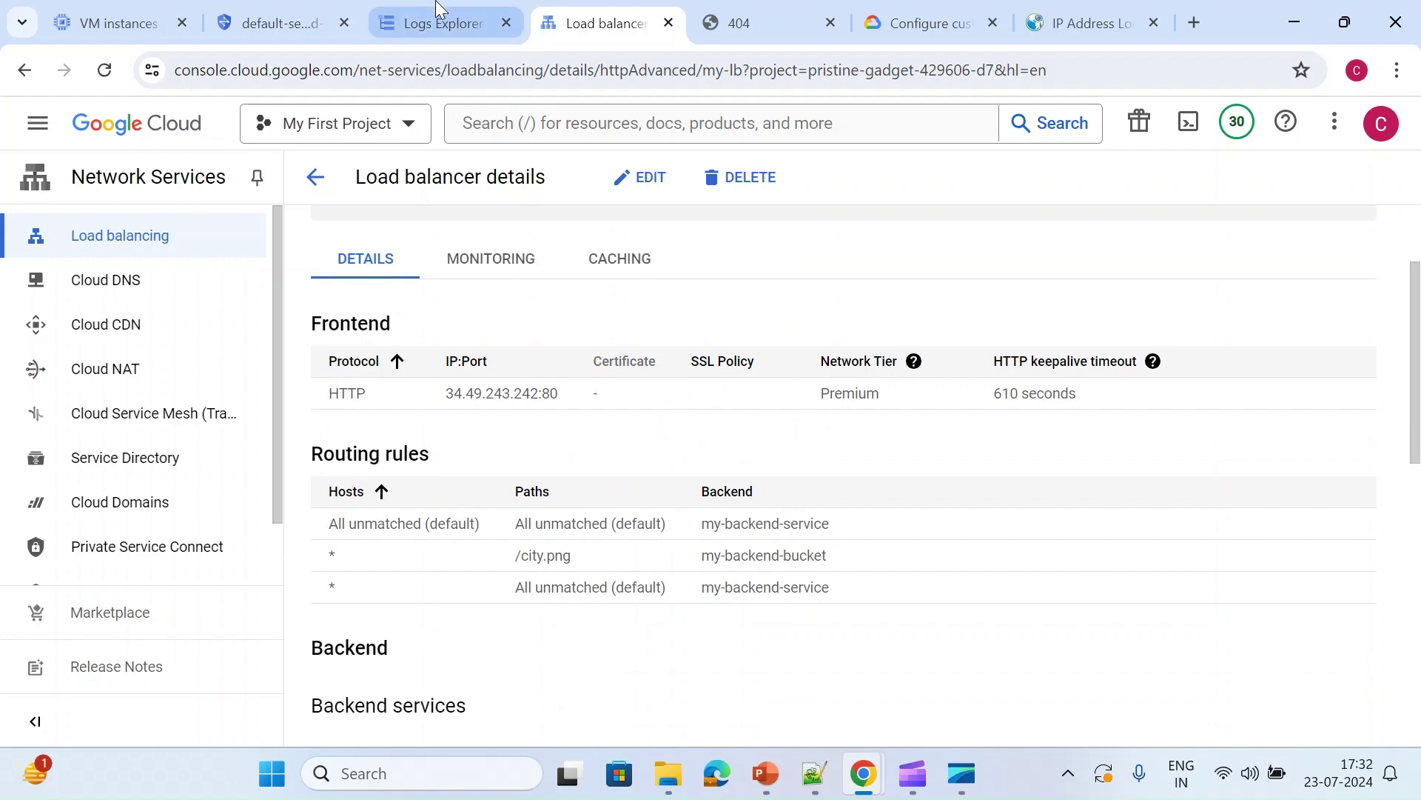
click(442, 10)
click(276, 23)
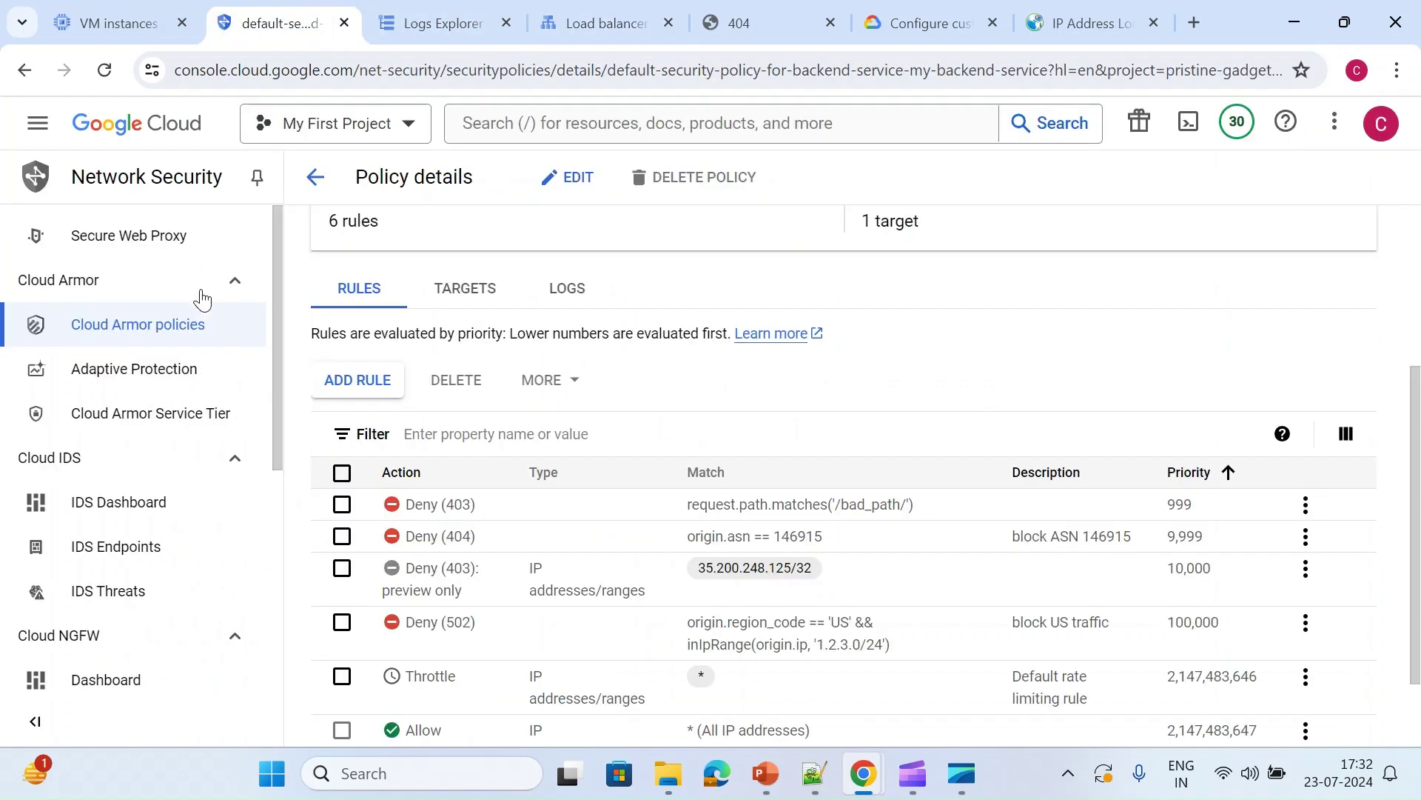